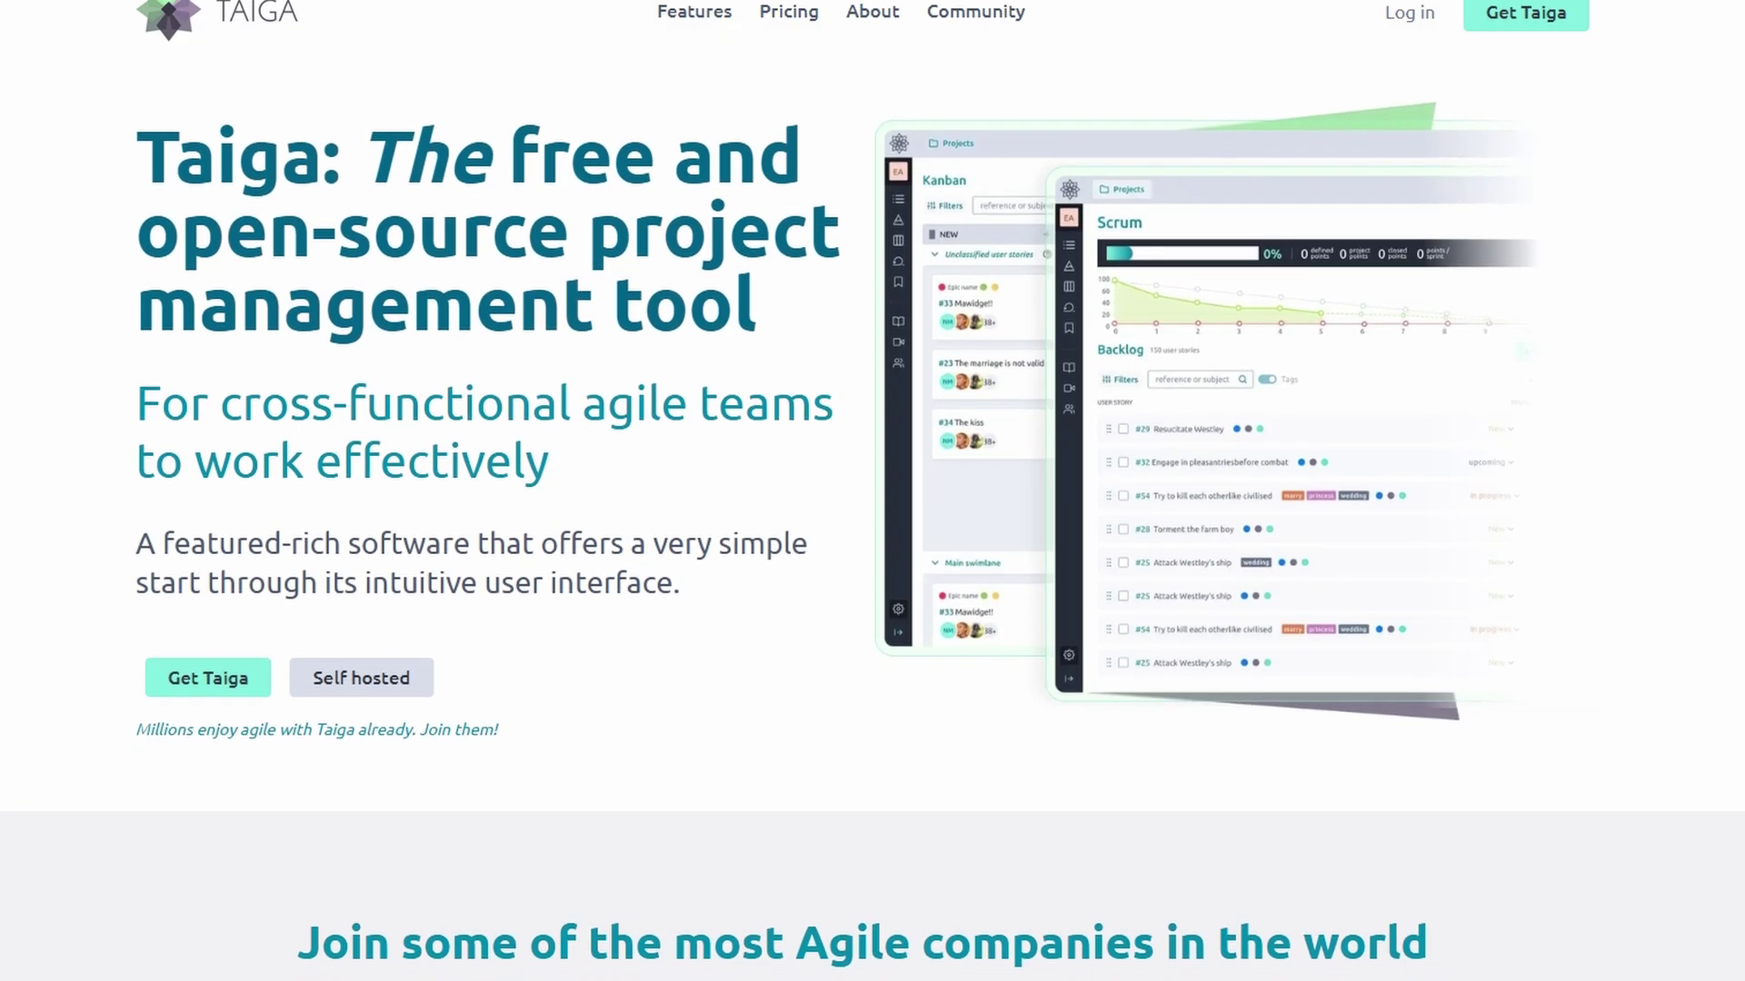
Step: Scroll down the Taiga Features page to the Dashboards/Reporting and Customization sections
scroll(872, 518, down, 2)
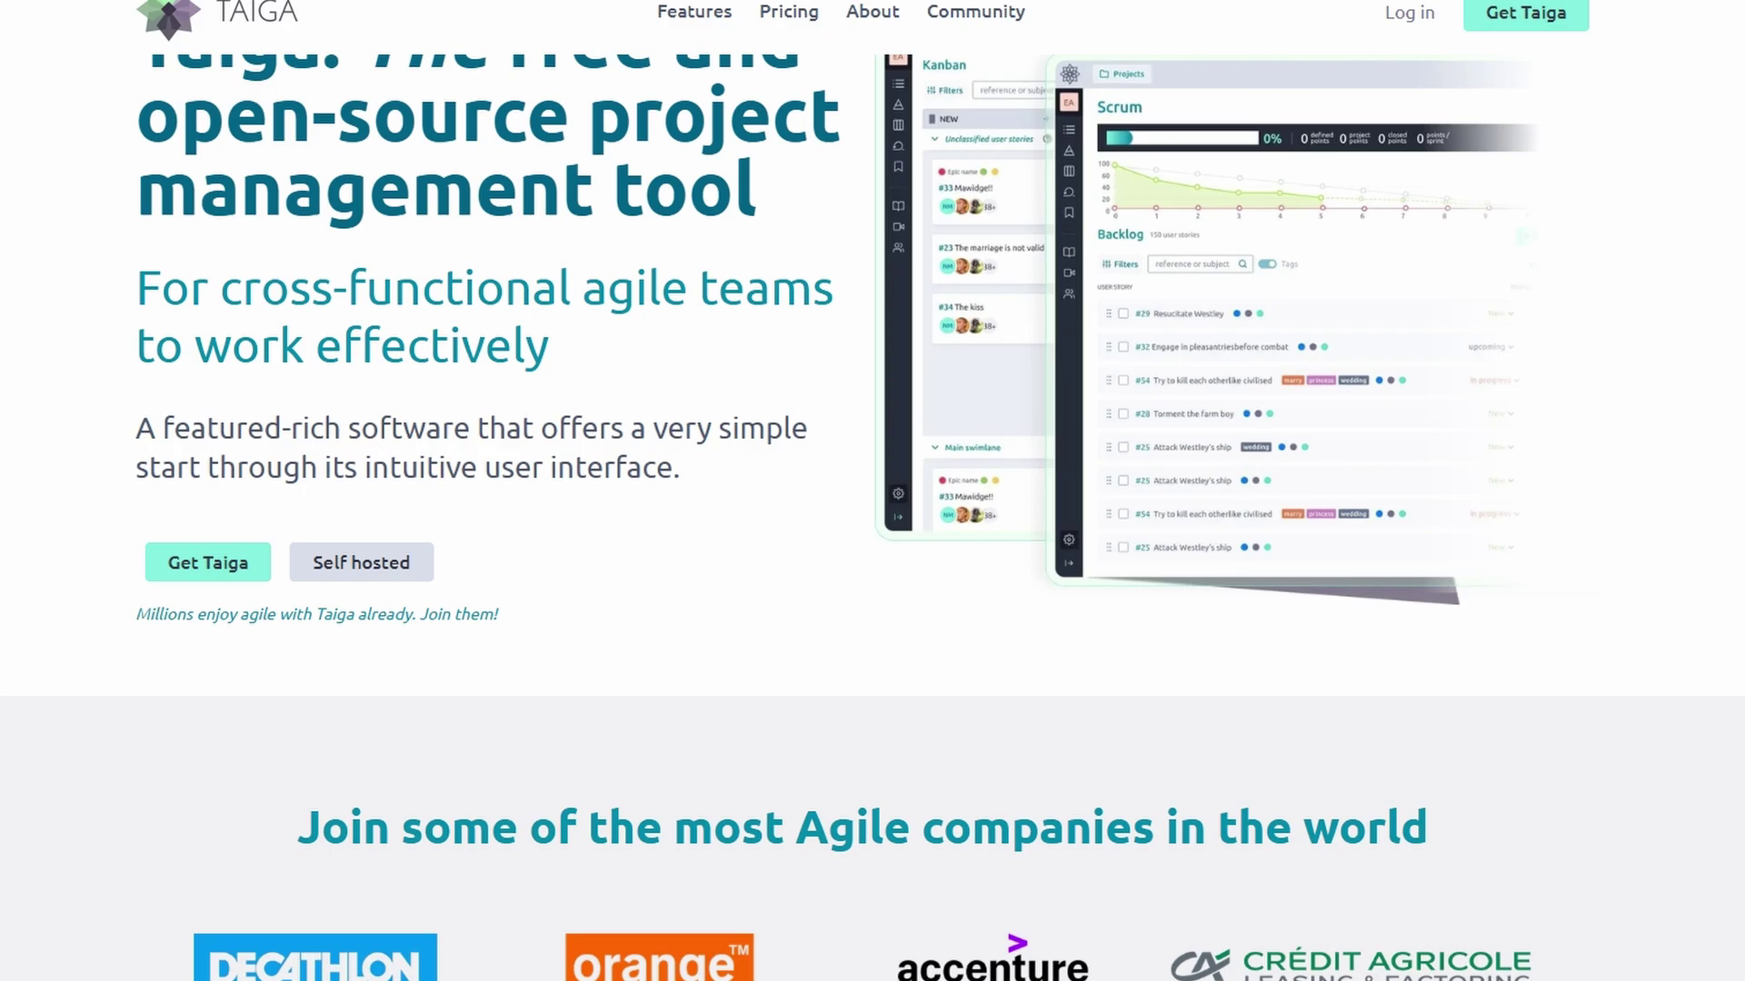
scroll(873, 518, down, 3)
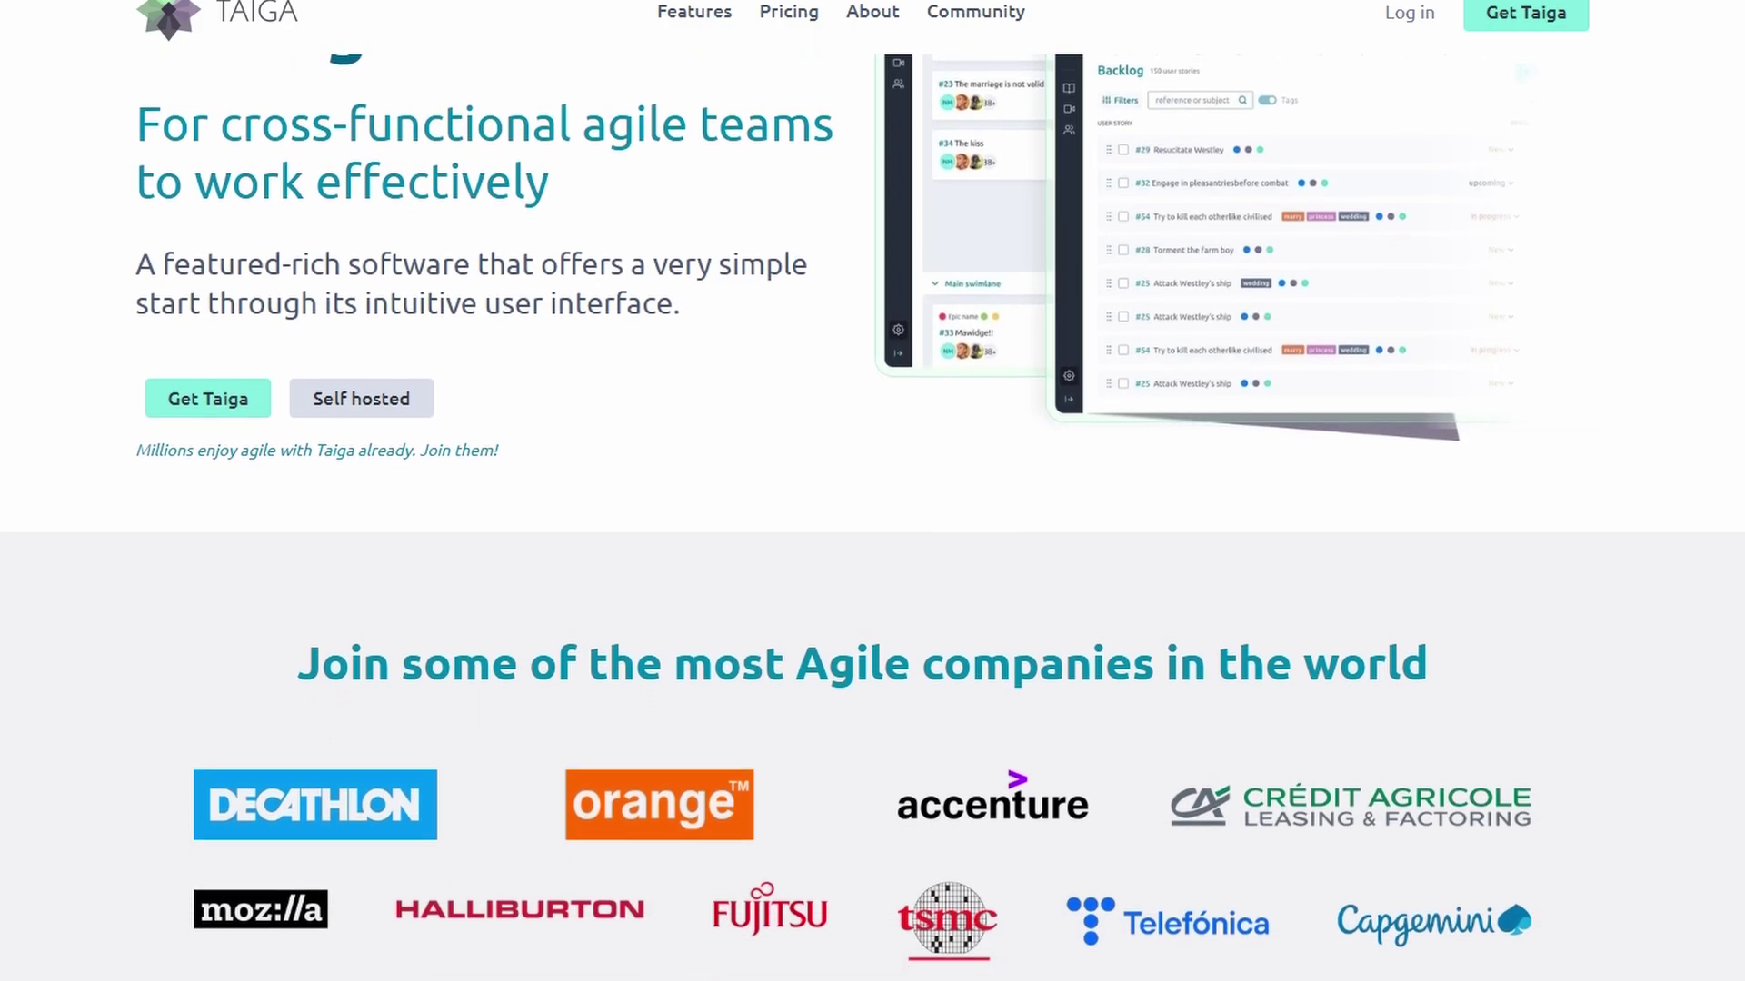
scroll(872, 518, down, 3)
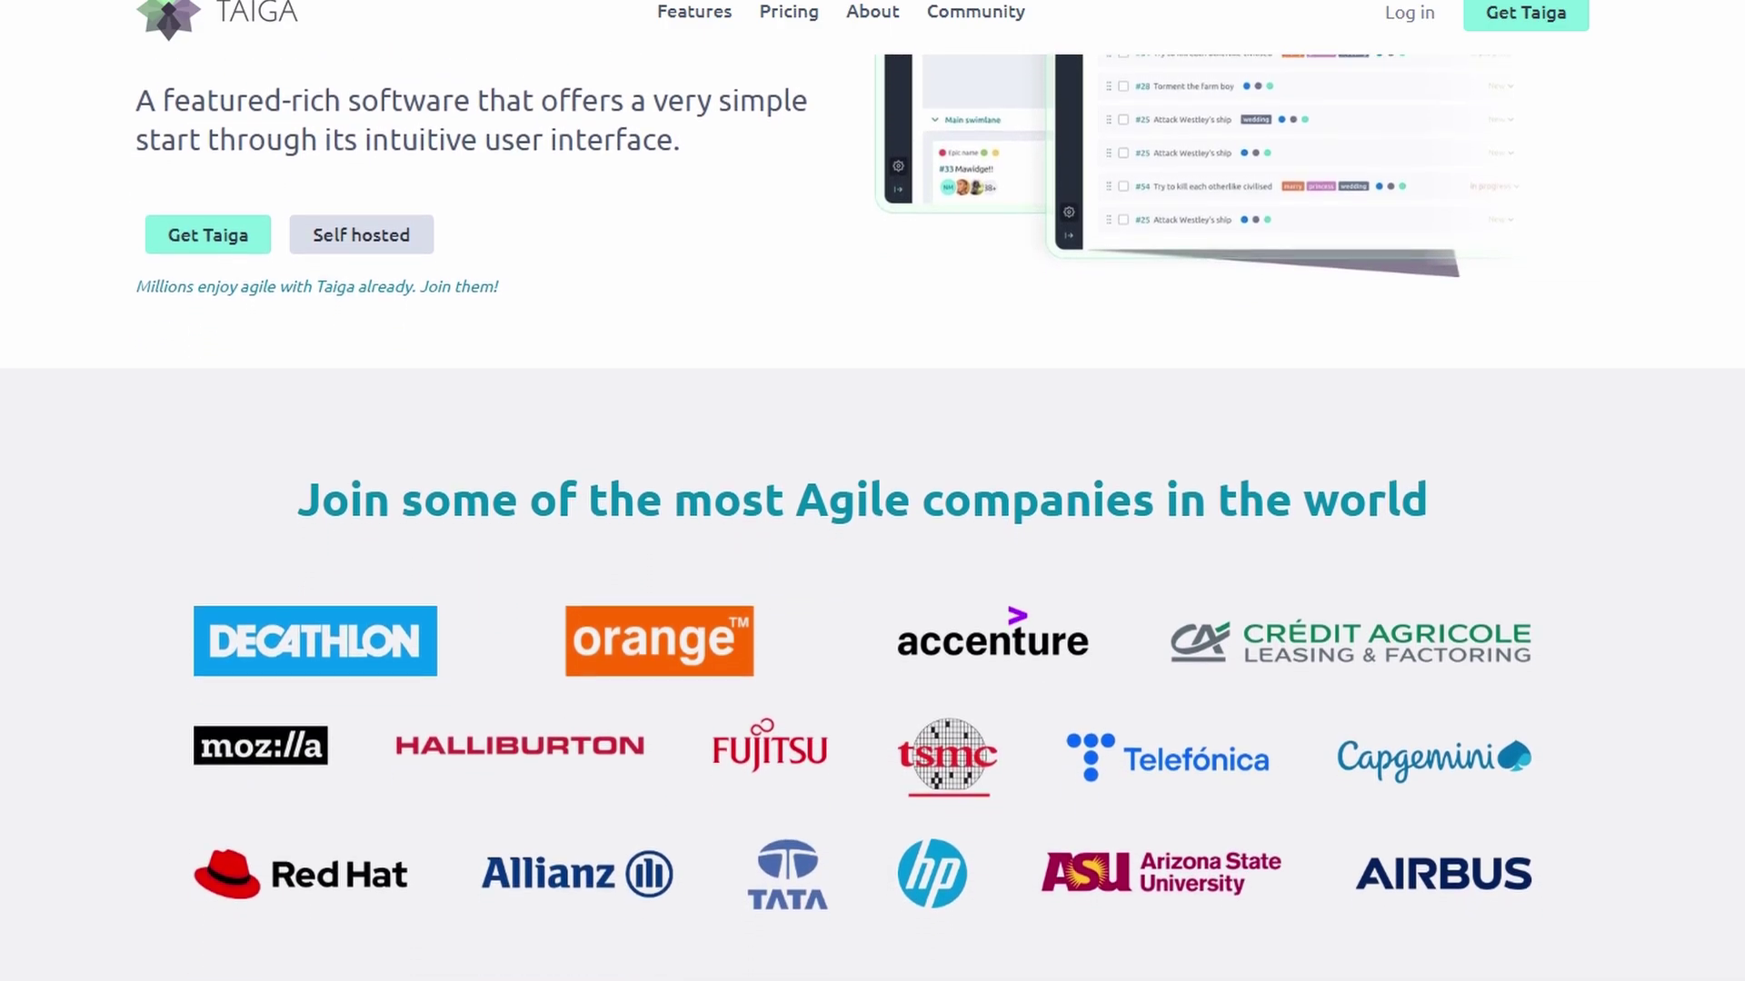
scroll(872, 518, down, 3)
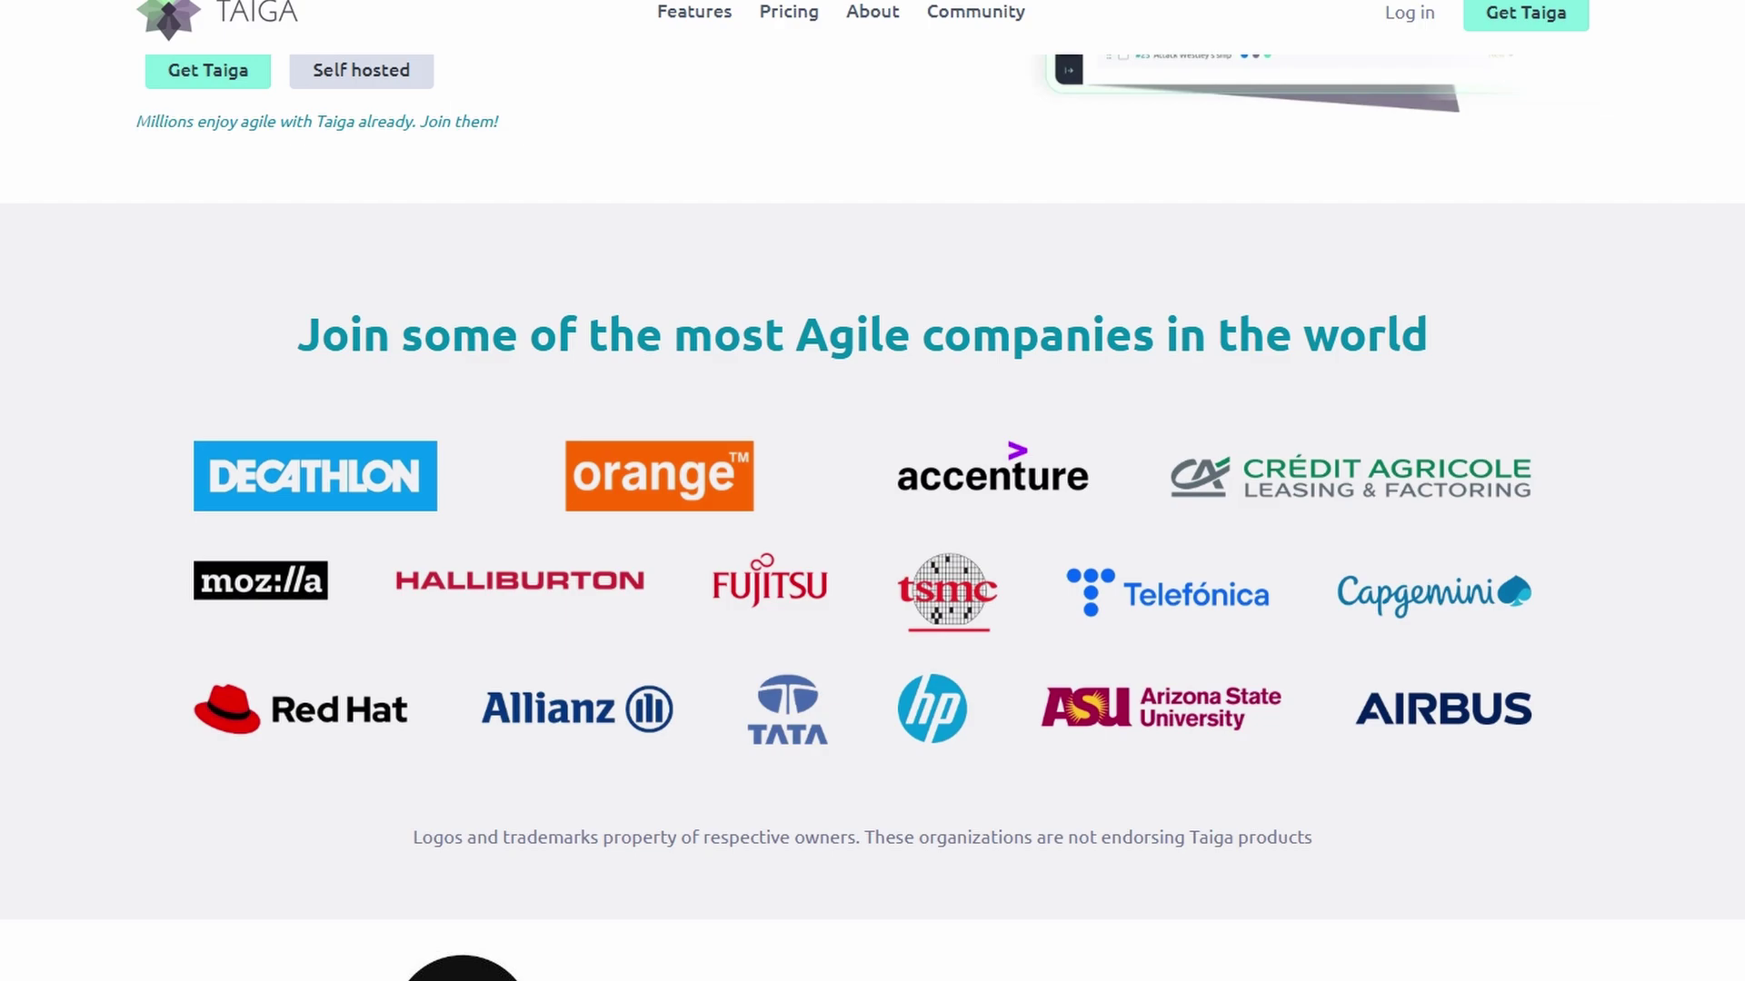
scroll(872, 518, down, 3)
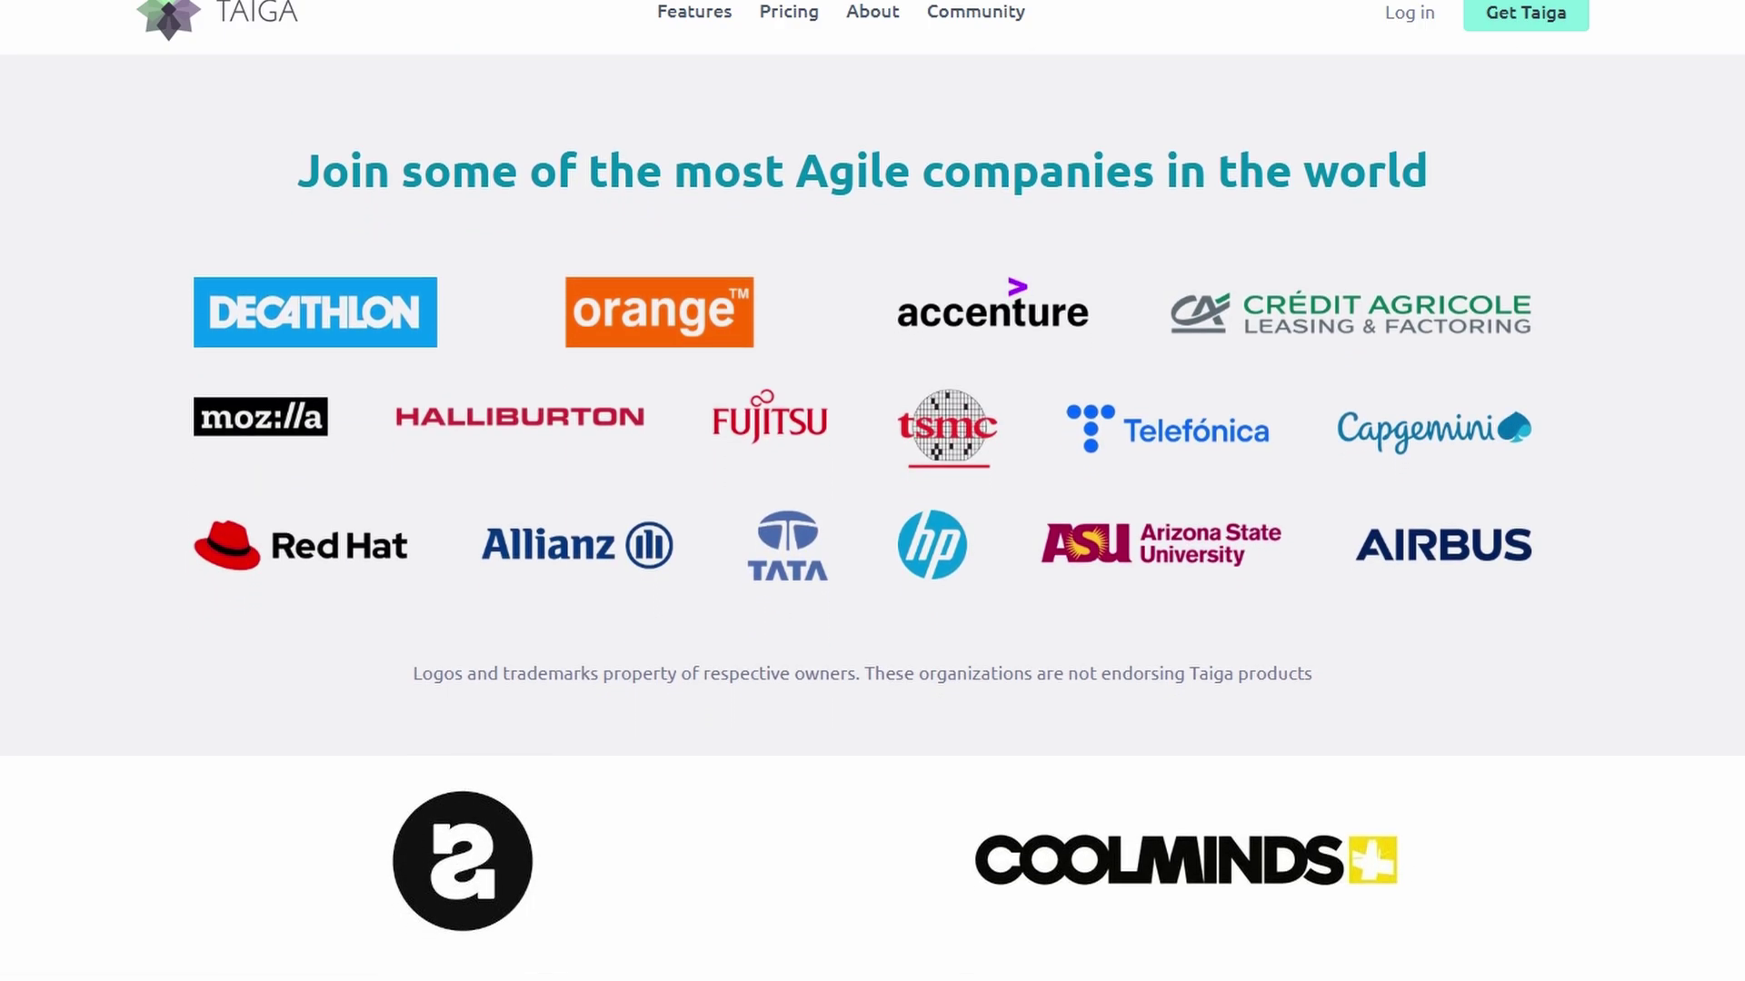
scroll(872, 518, down, 3)
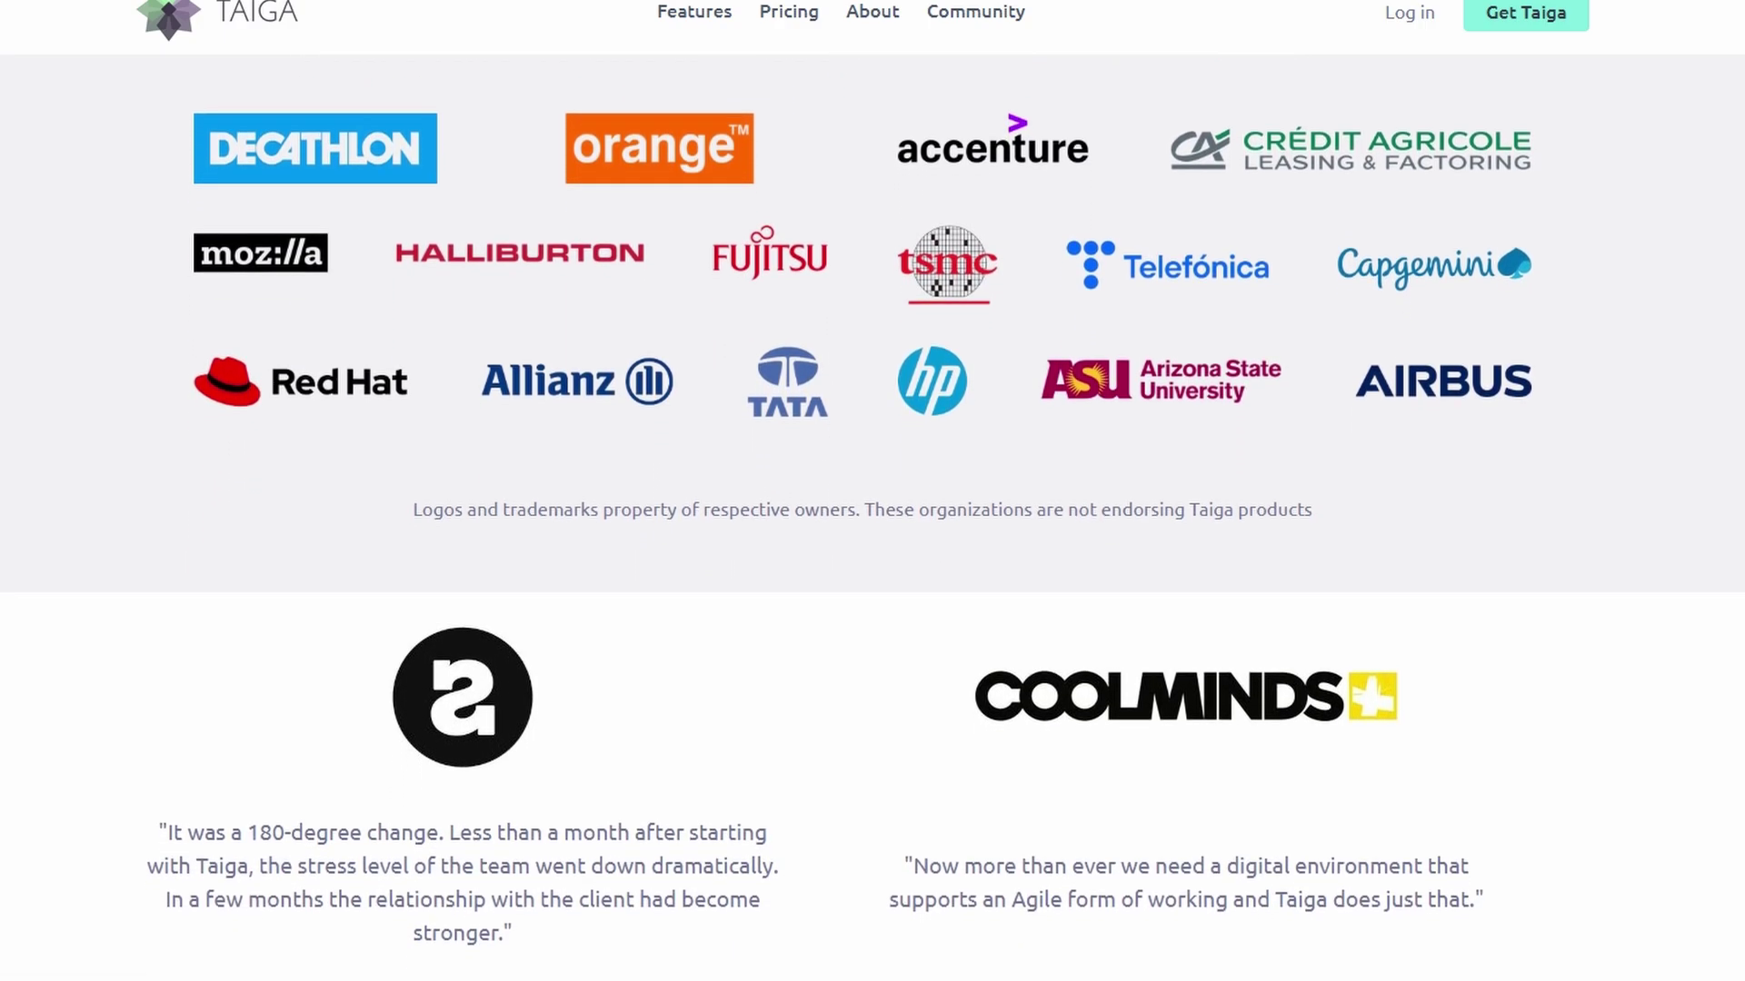
scroll(873, 518, down, 3)
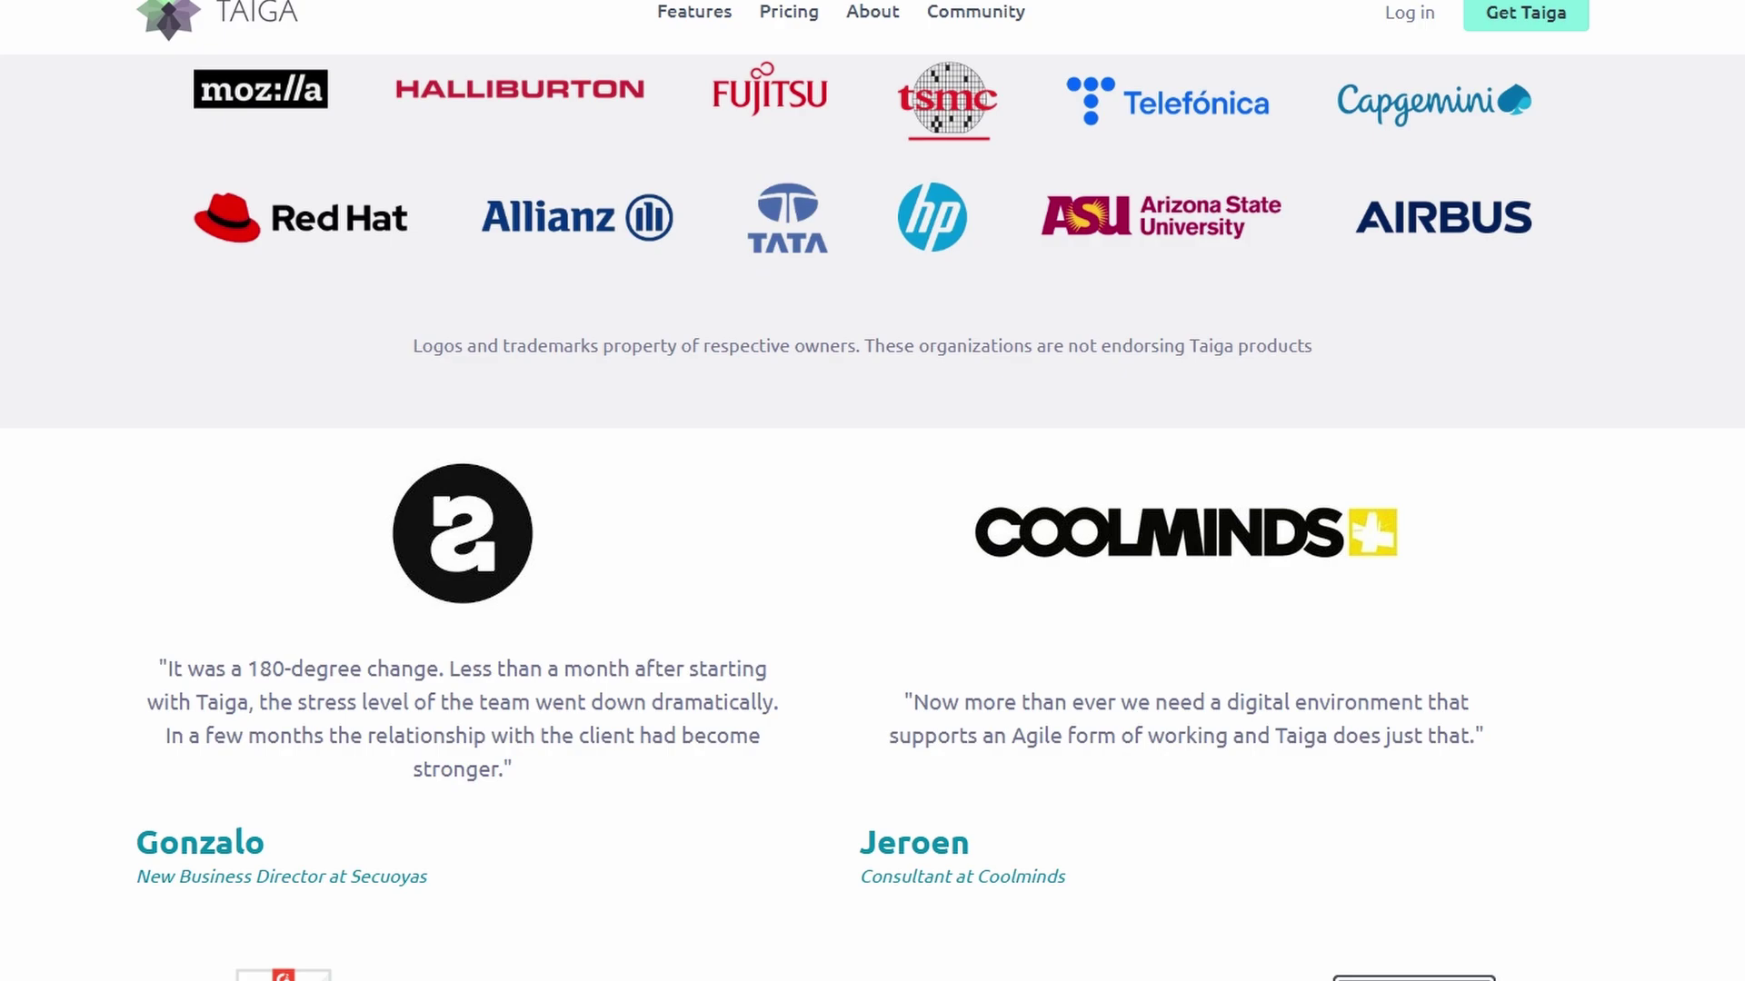
scroll(872, 518, down, 3)
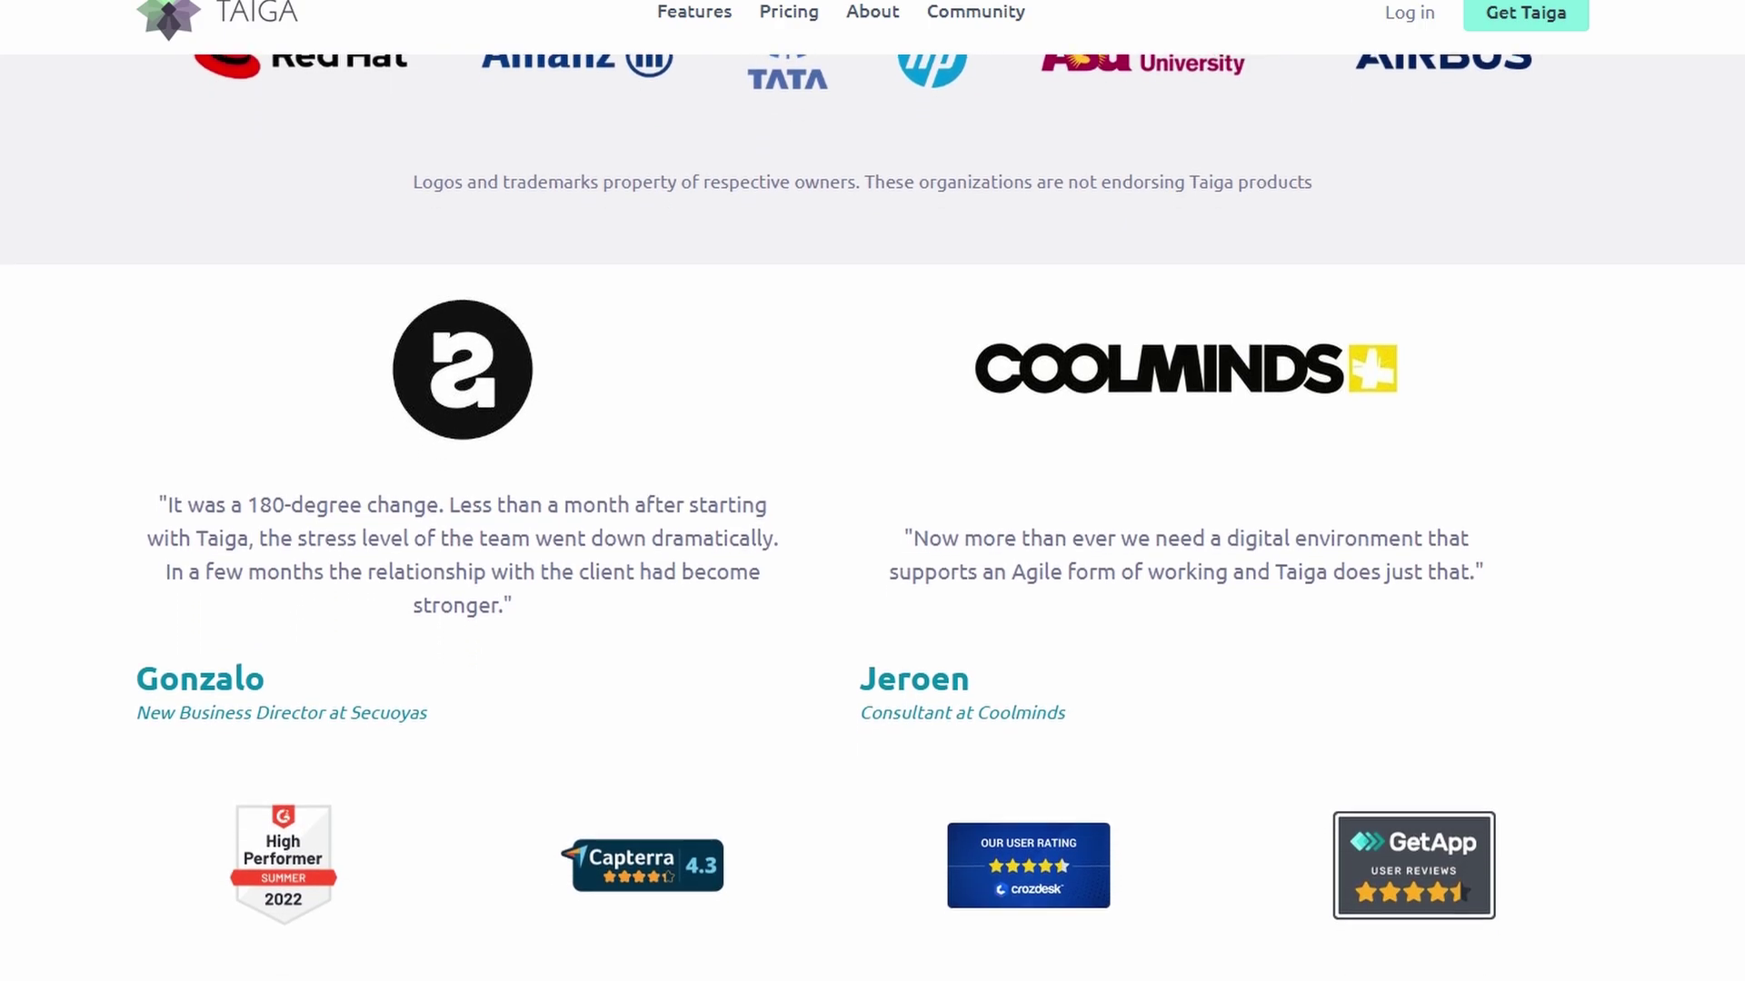
scroll(872, 518, down, 3)
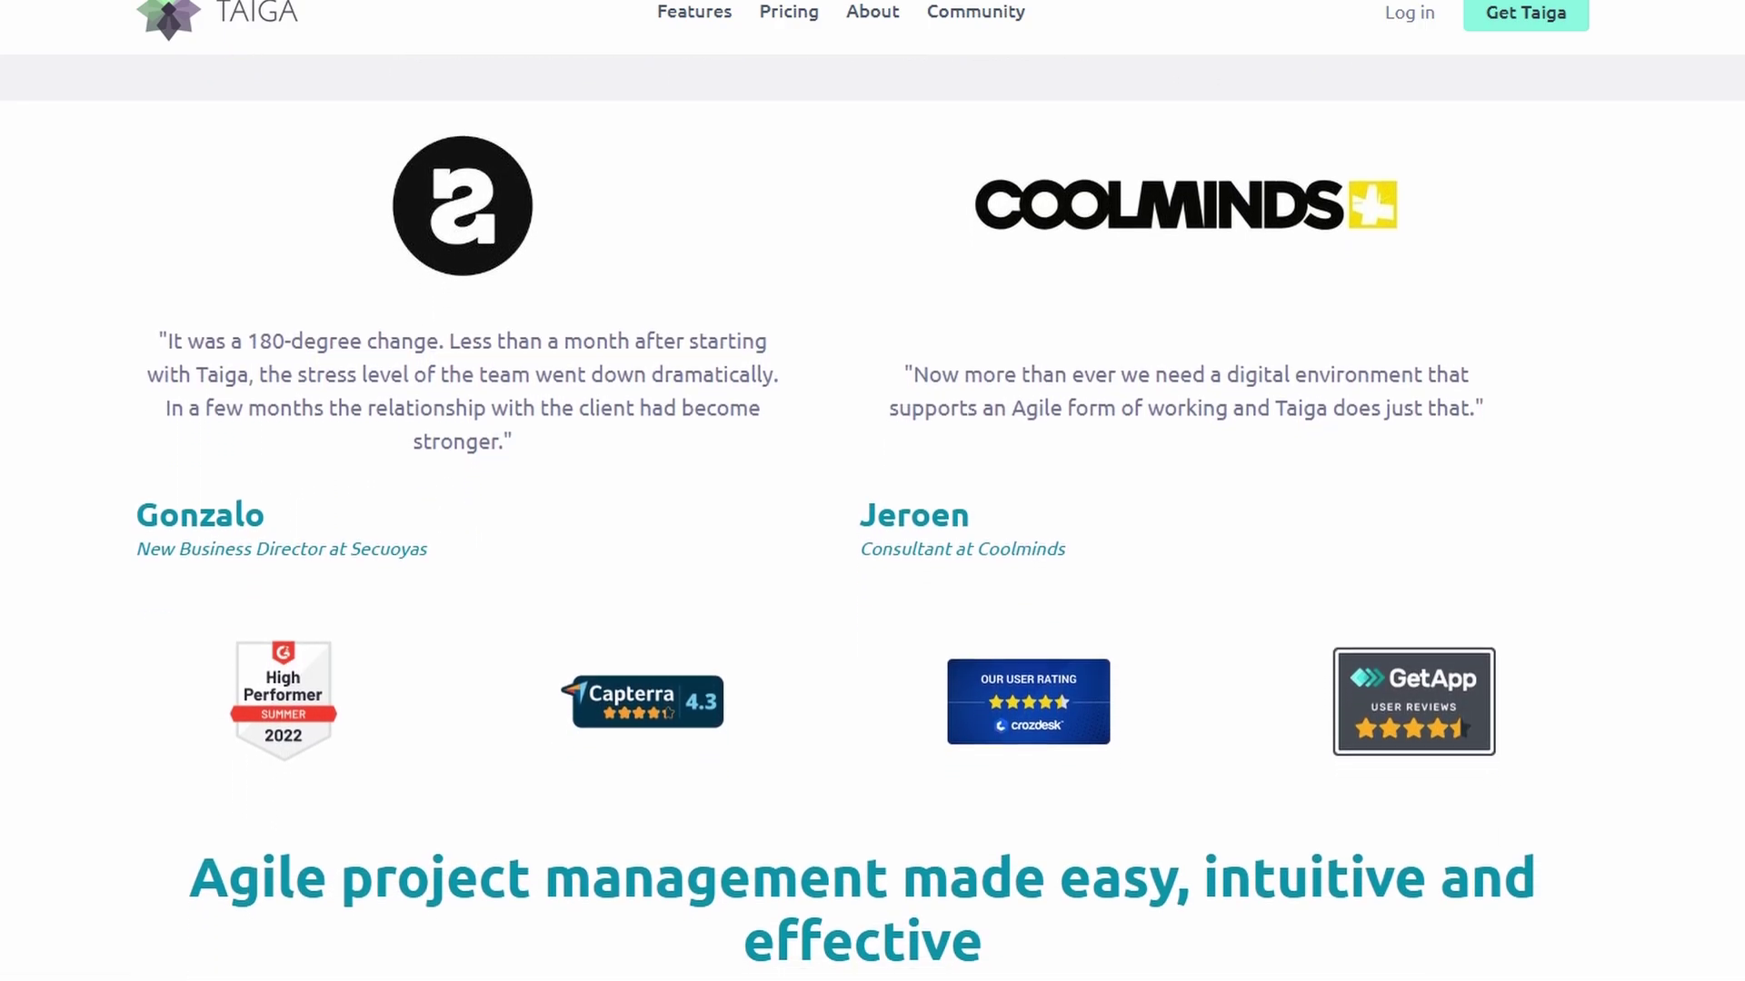
scroll(873, 518, down, 3)
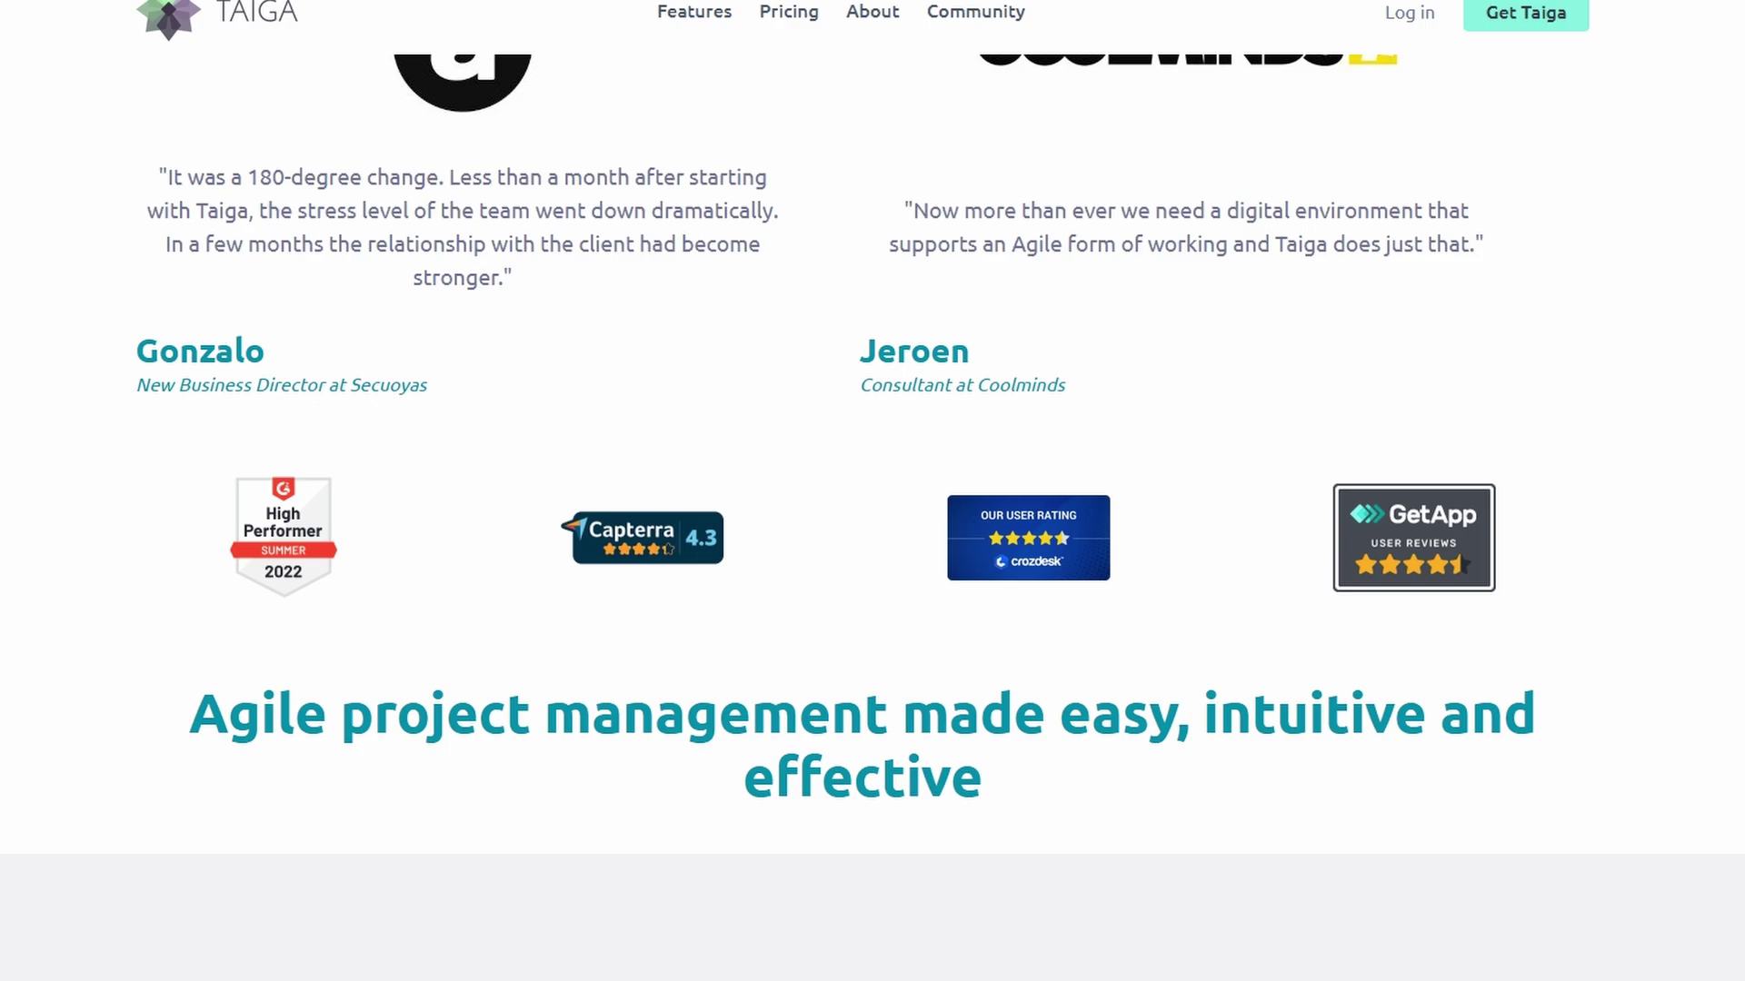
scroll(873, 518, down, 3)
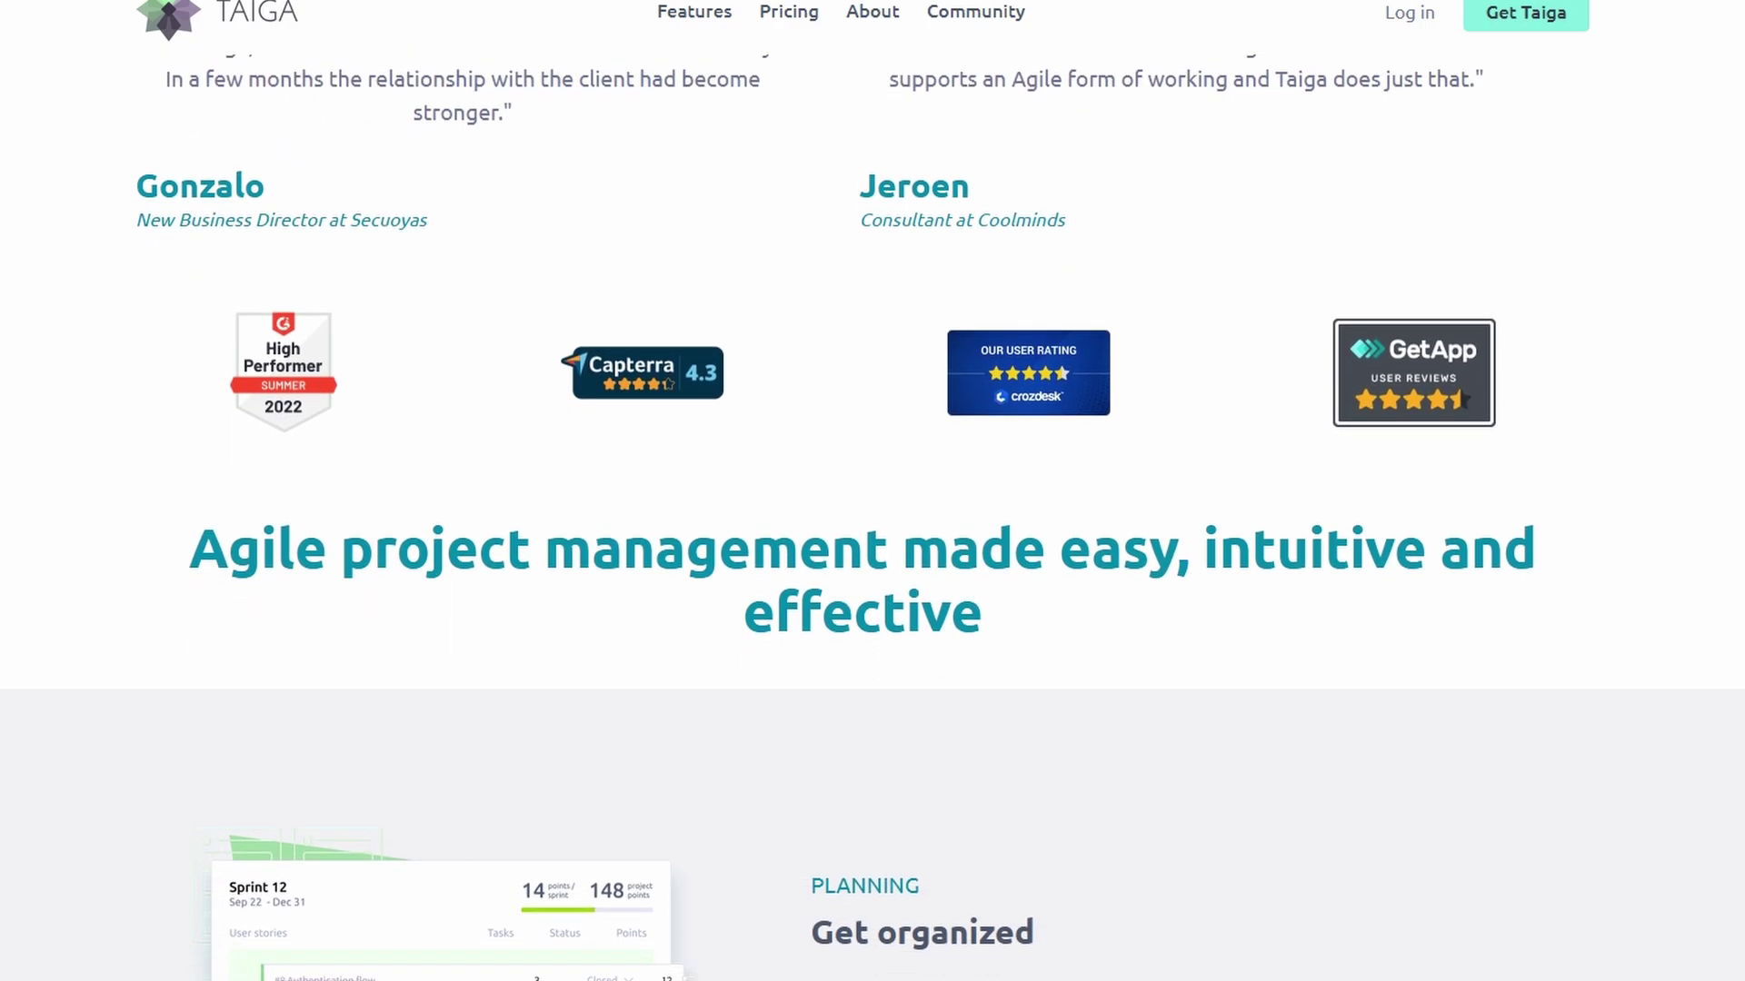
scroll(873, 518, down, 3)
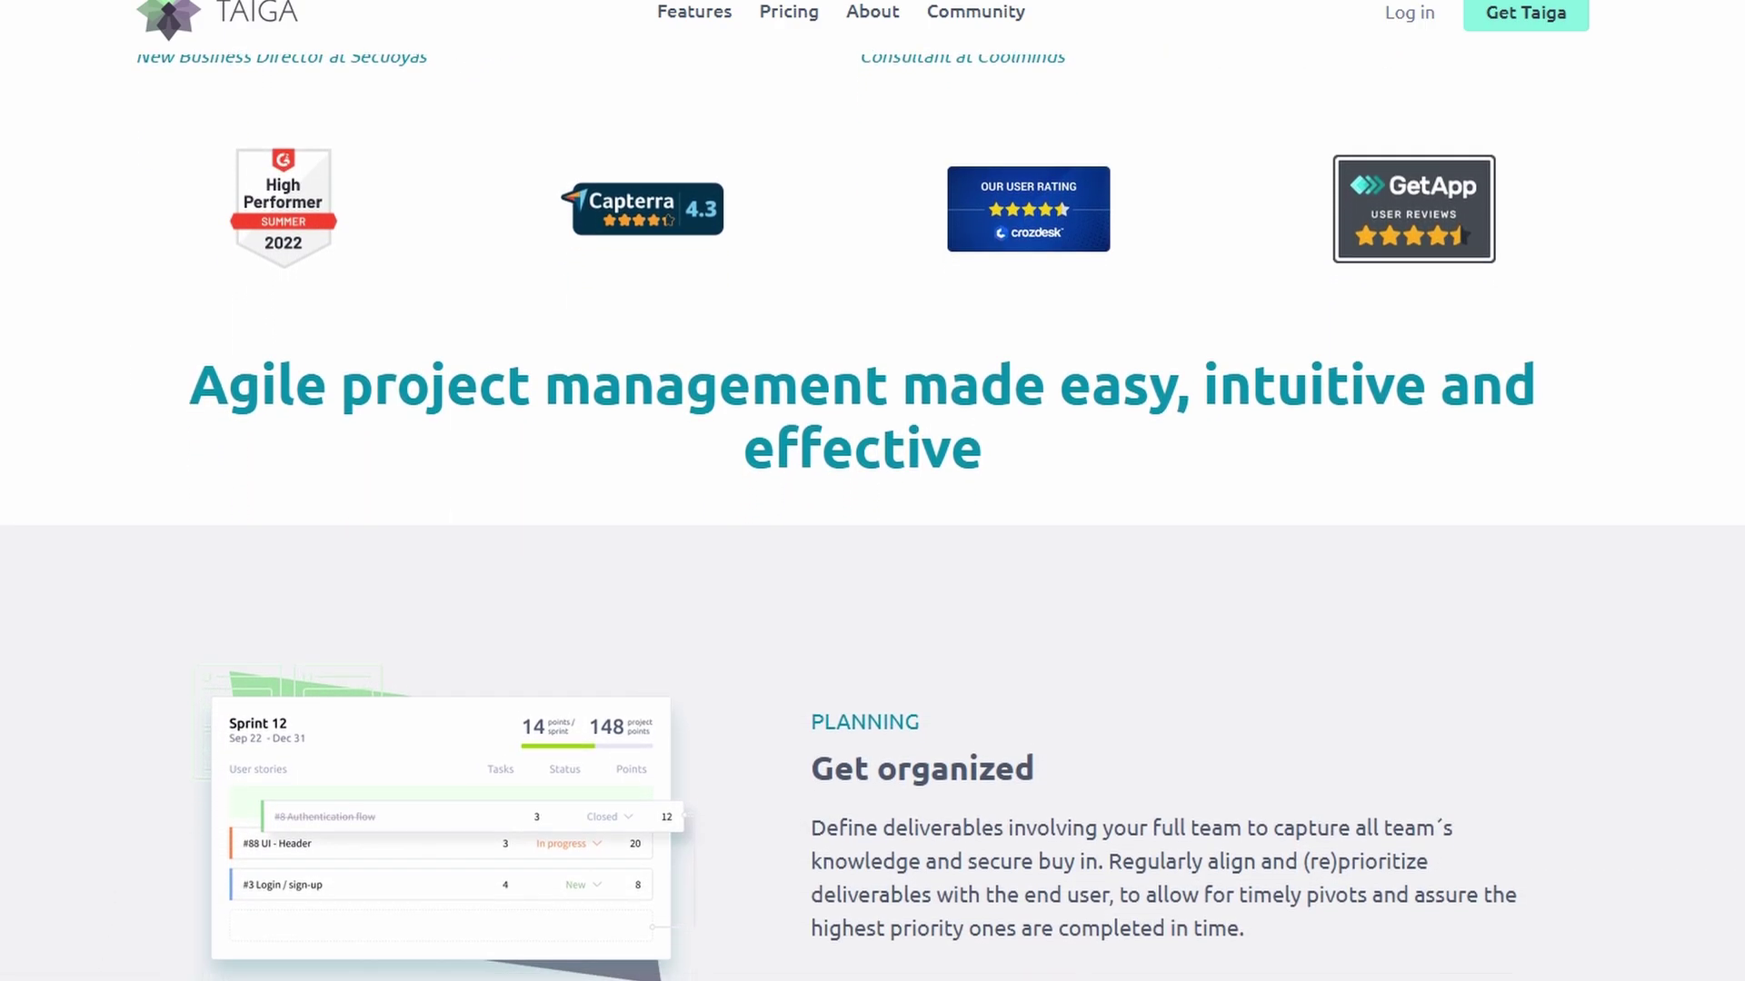
scroll(872, 518, down, 3)
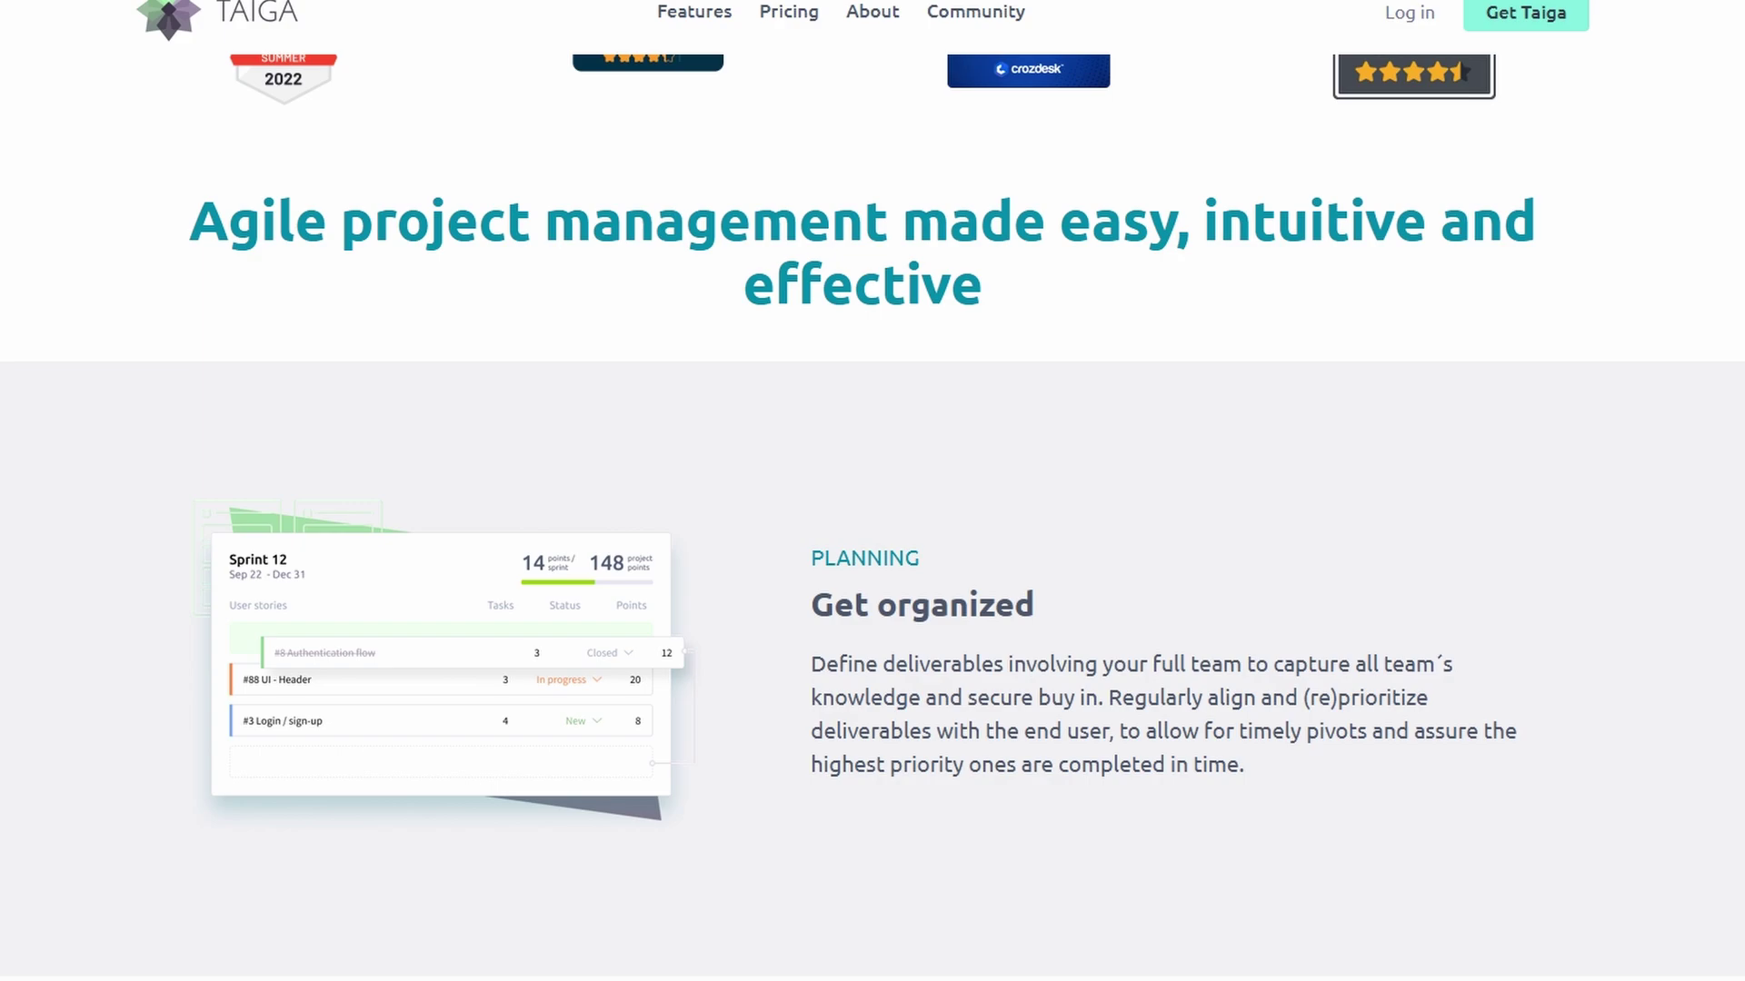
scroll(873, 518, down, 3)
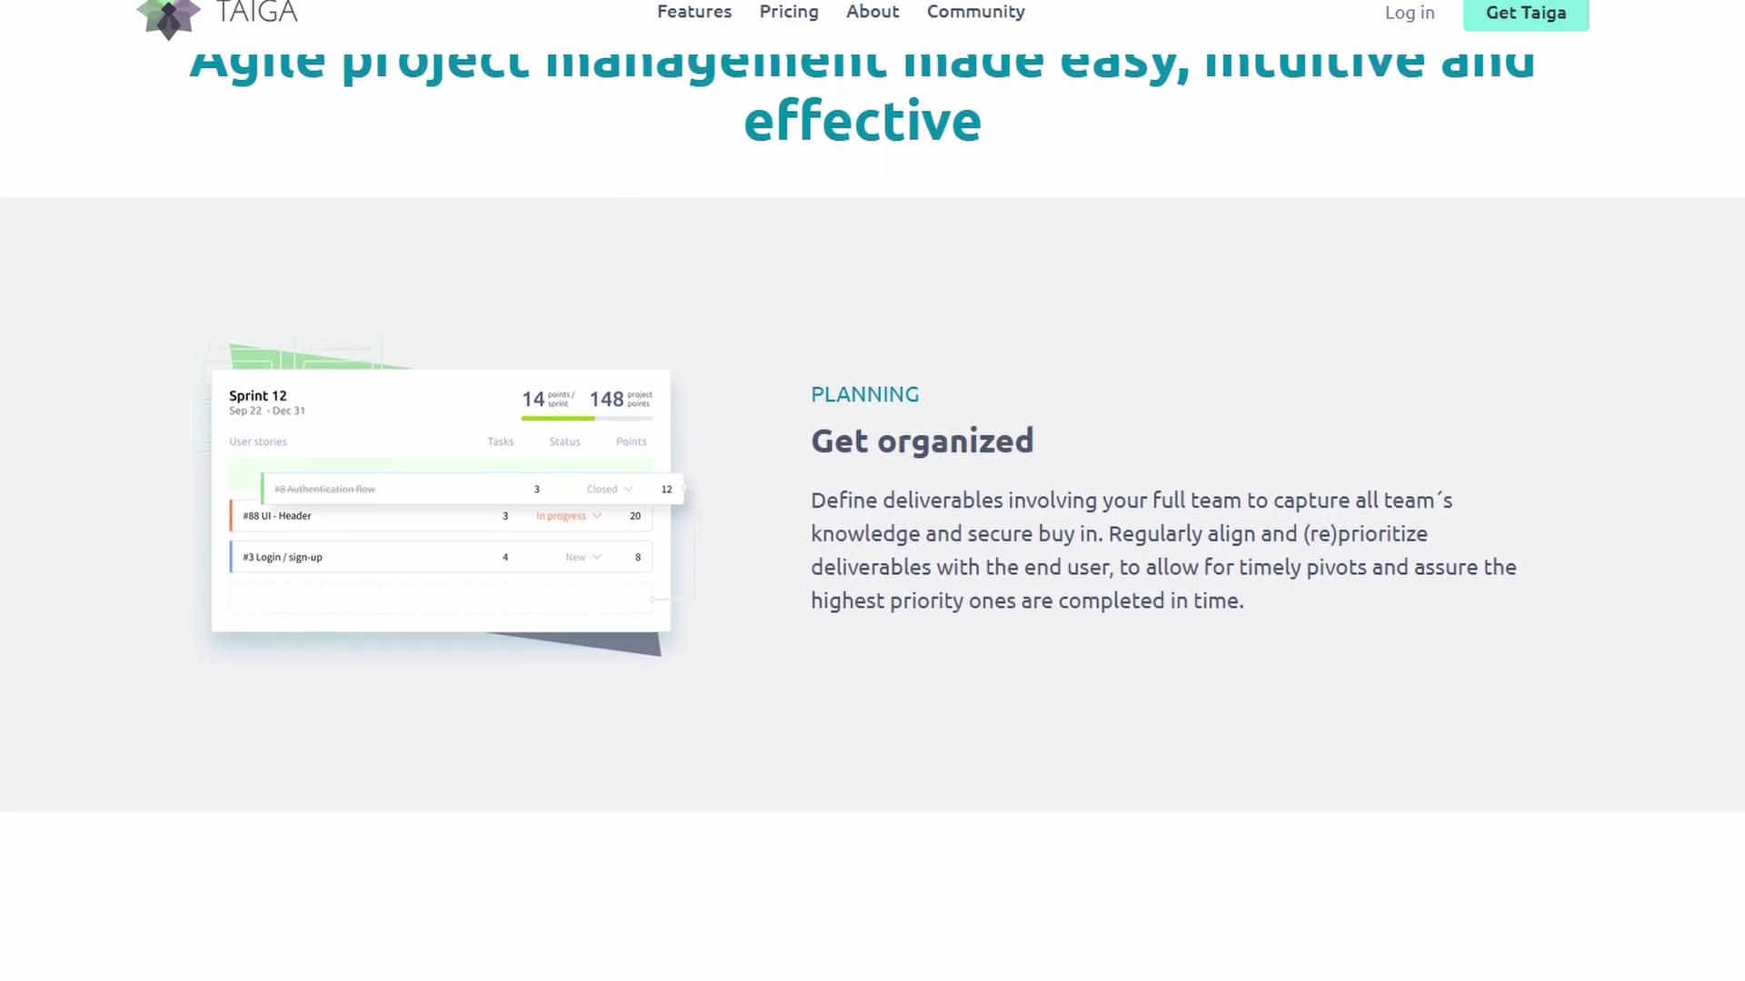
scroll(872, 518, down, 3)
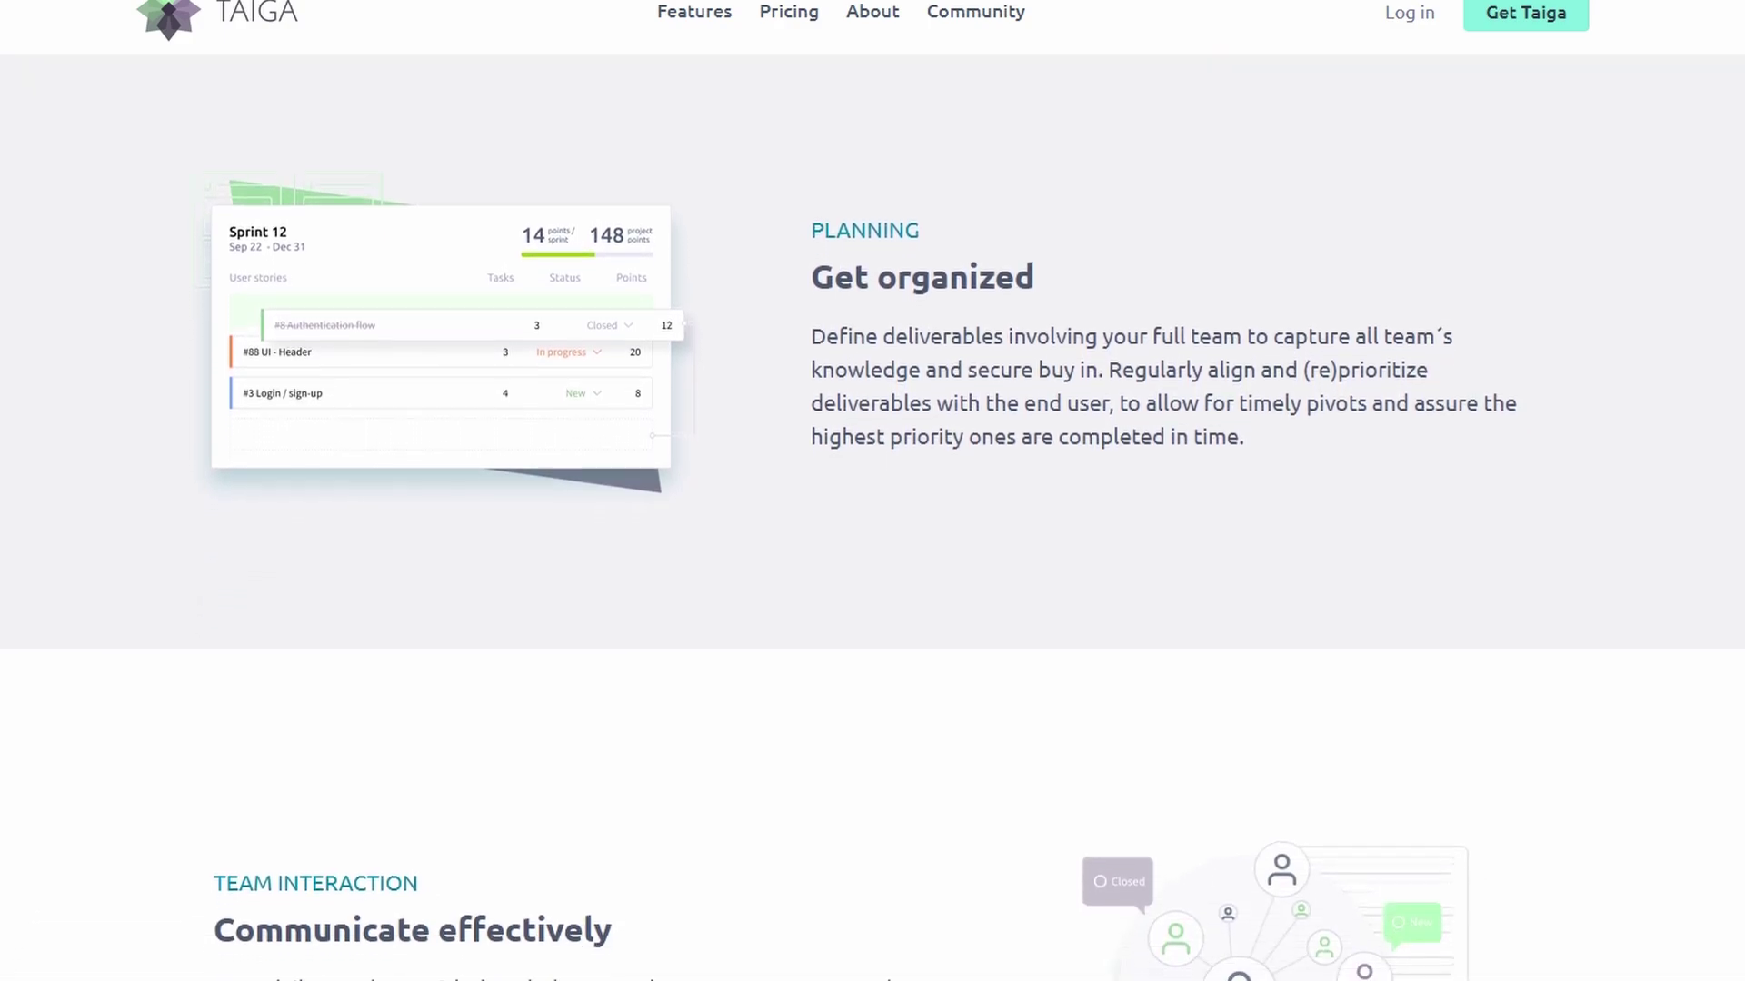
scroll(872, 518, down, 3)
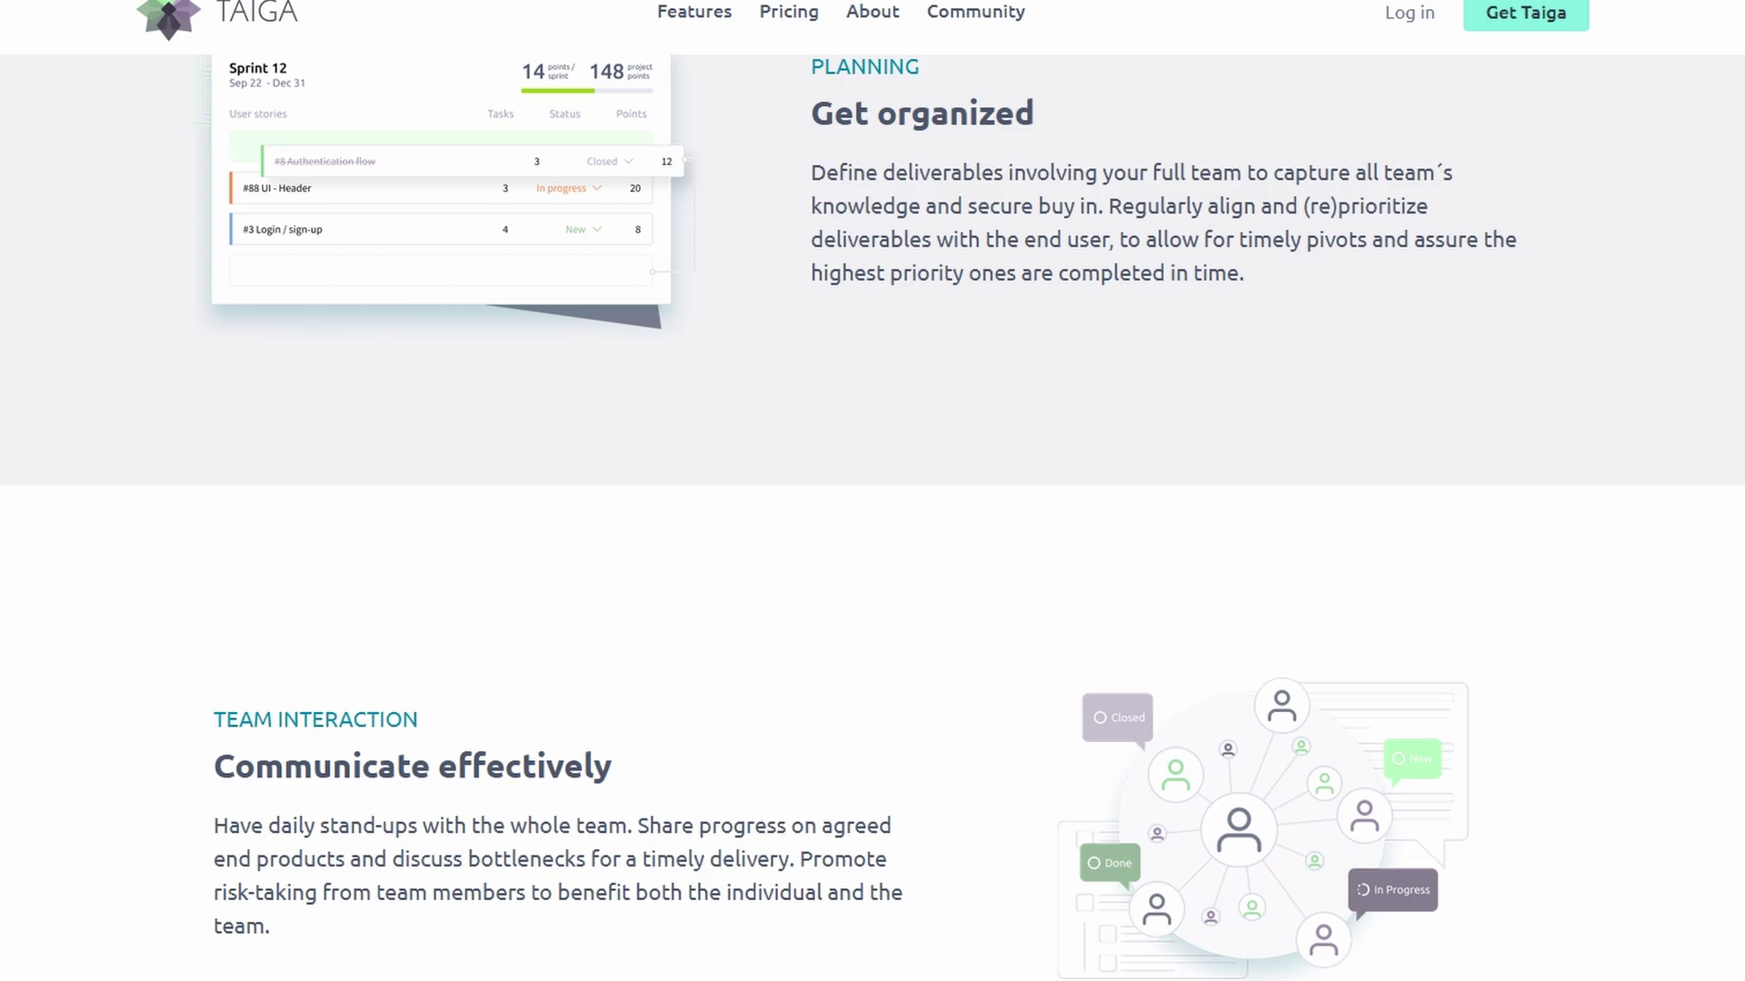
scroll(873, 518, down, 3)
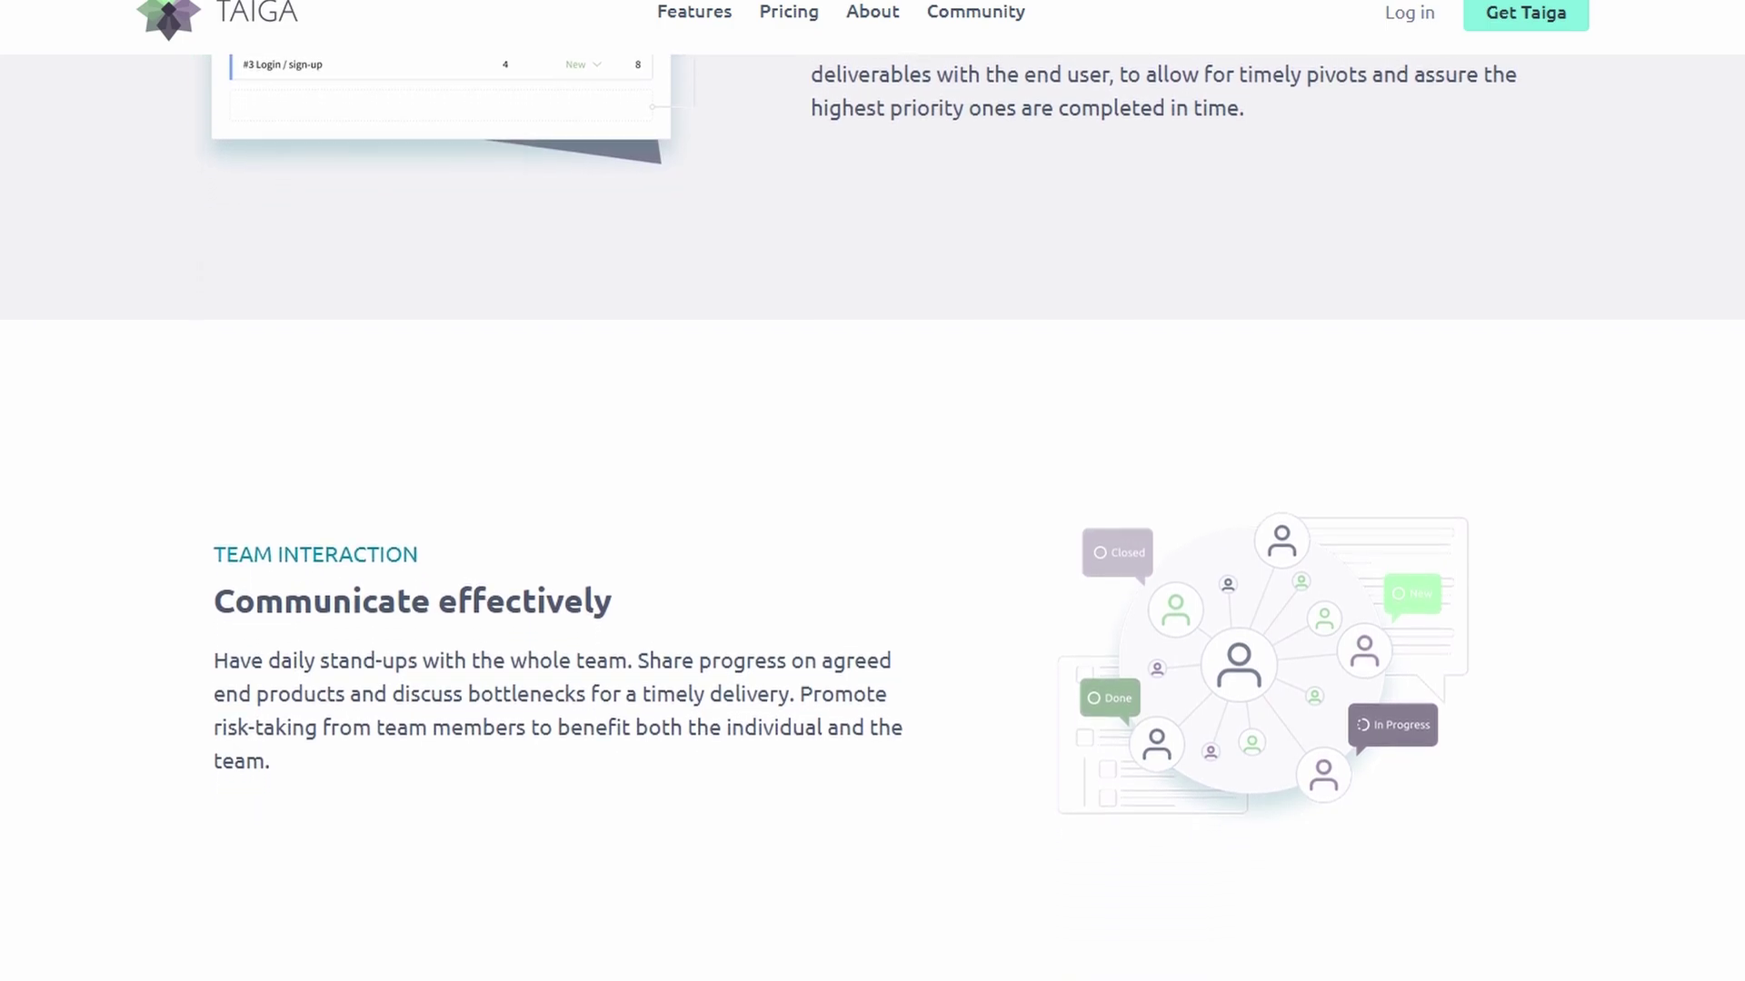
scroll(873, 518, down, 3)
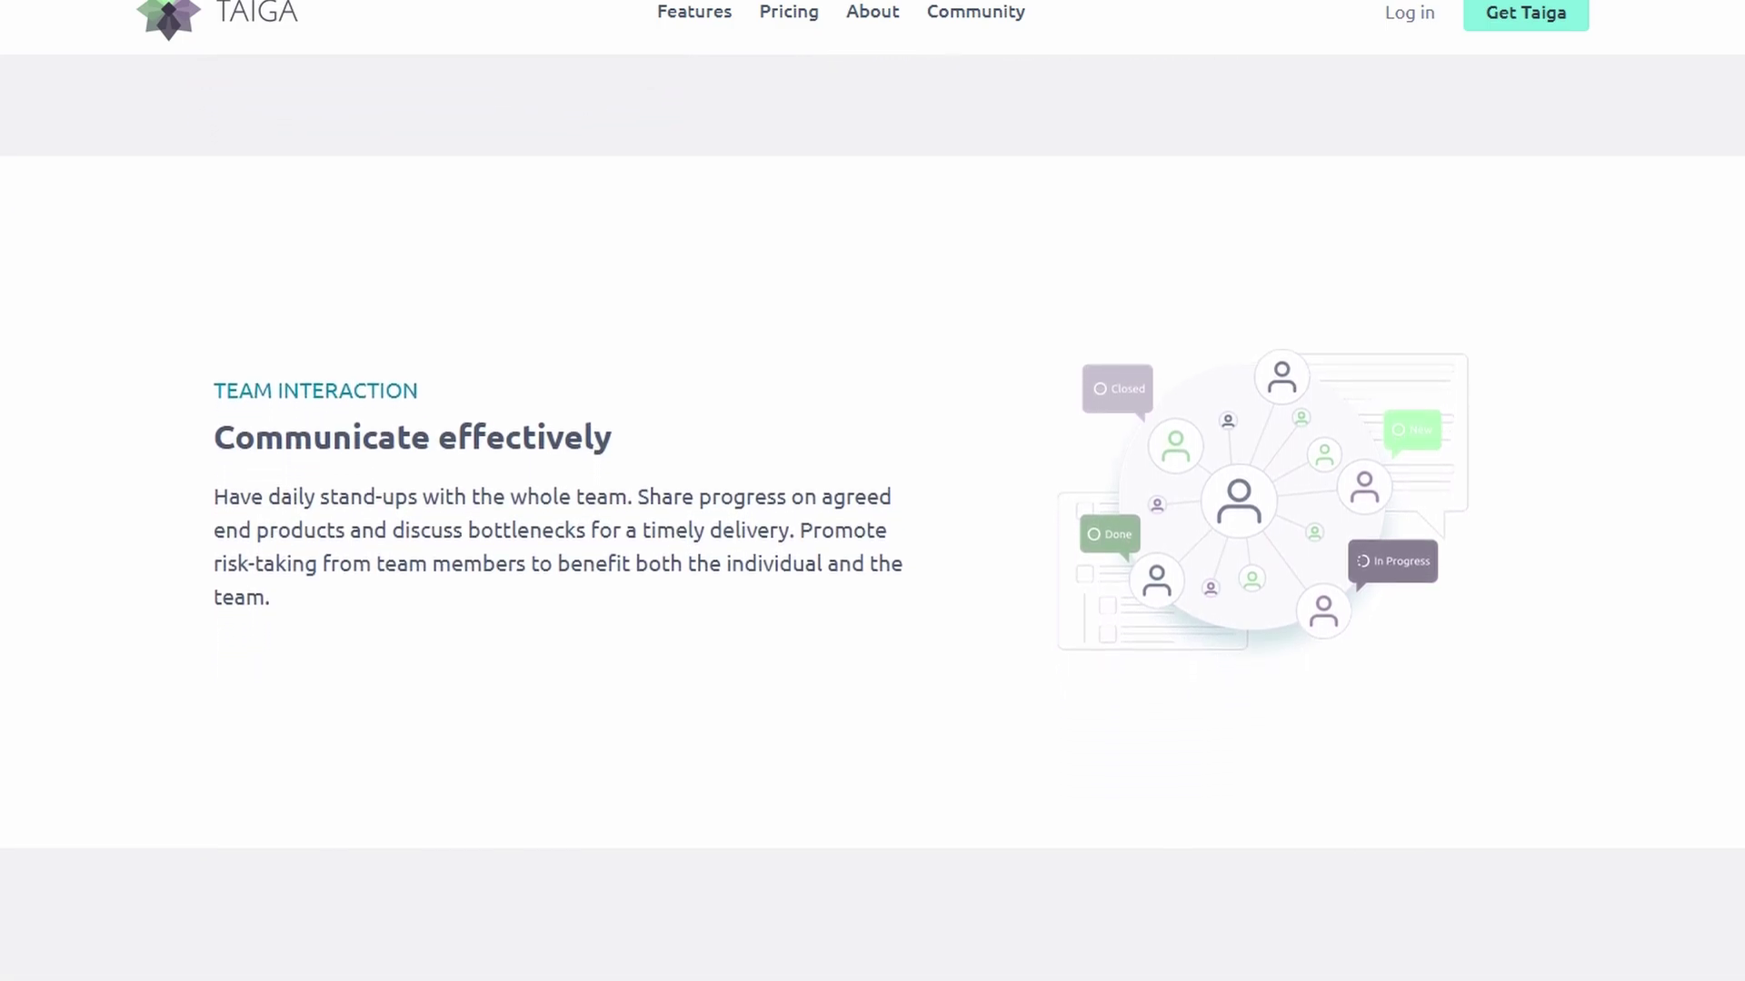
scroll(872, 518, down, 3)
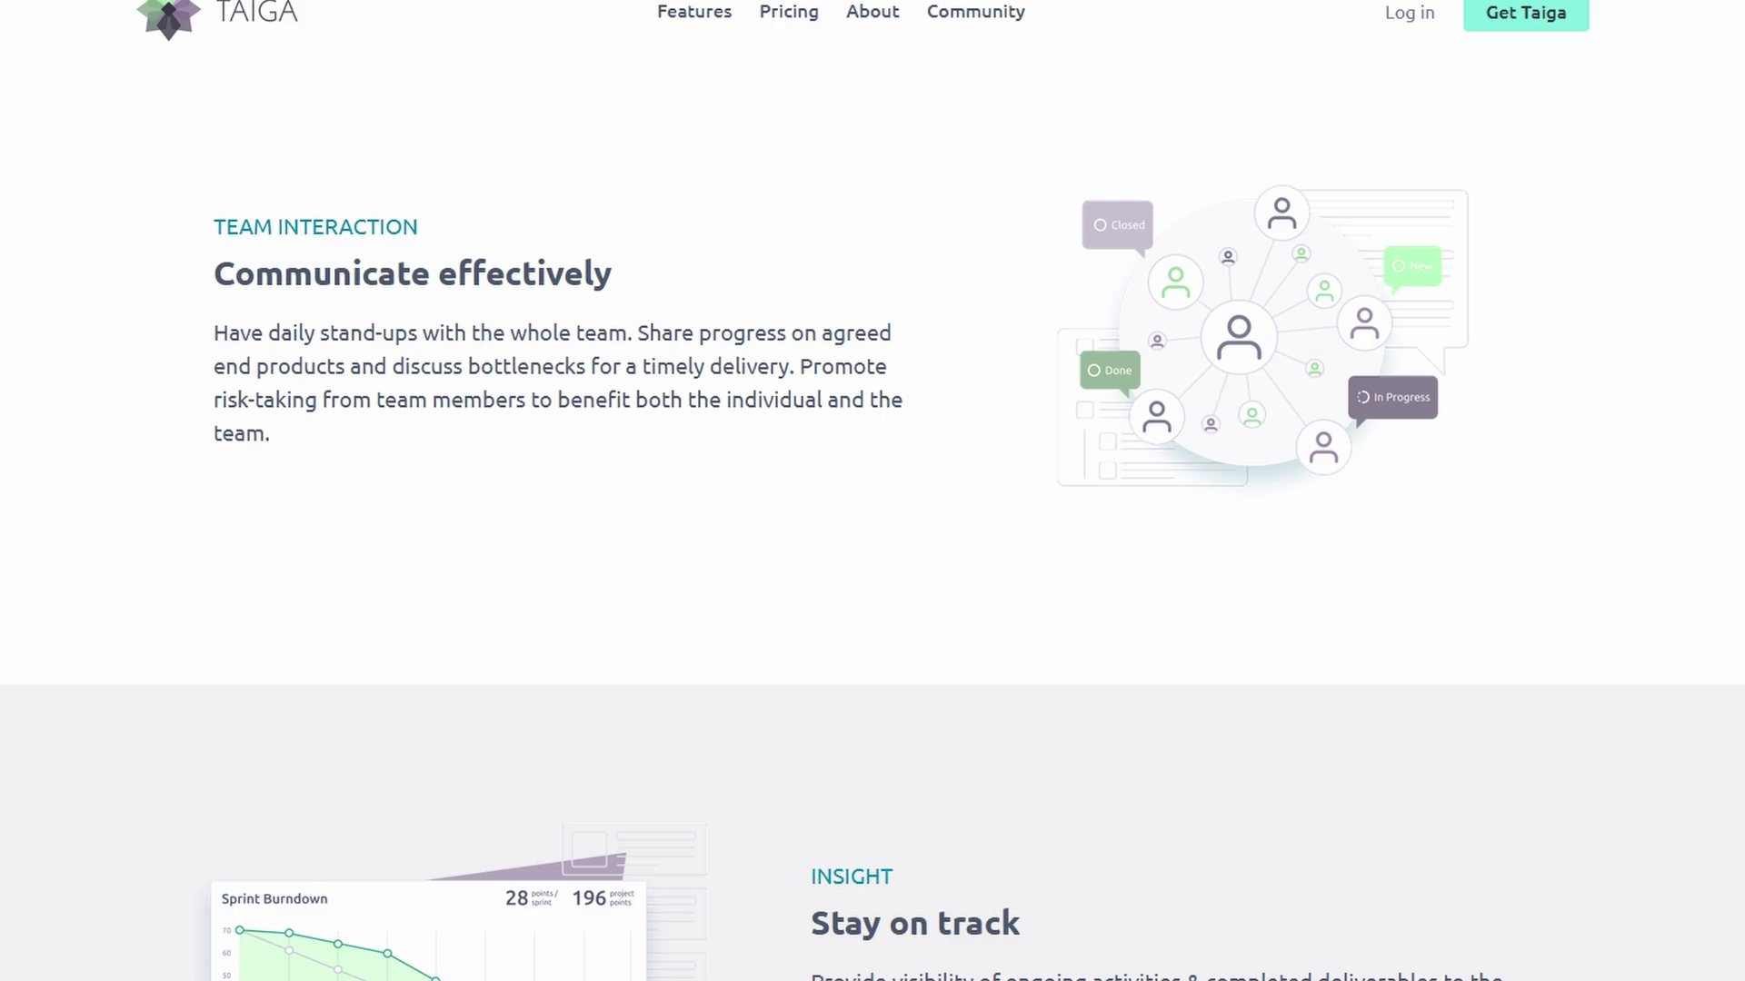
scroll(872, 518, down, 3)
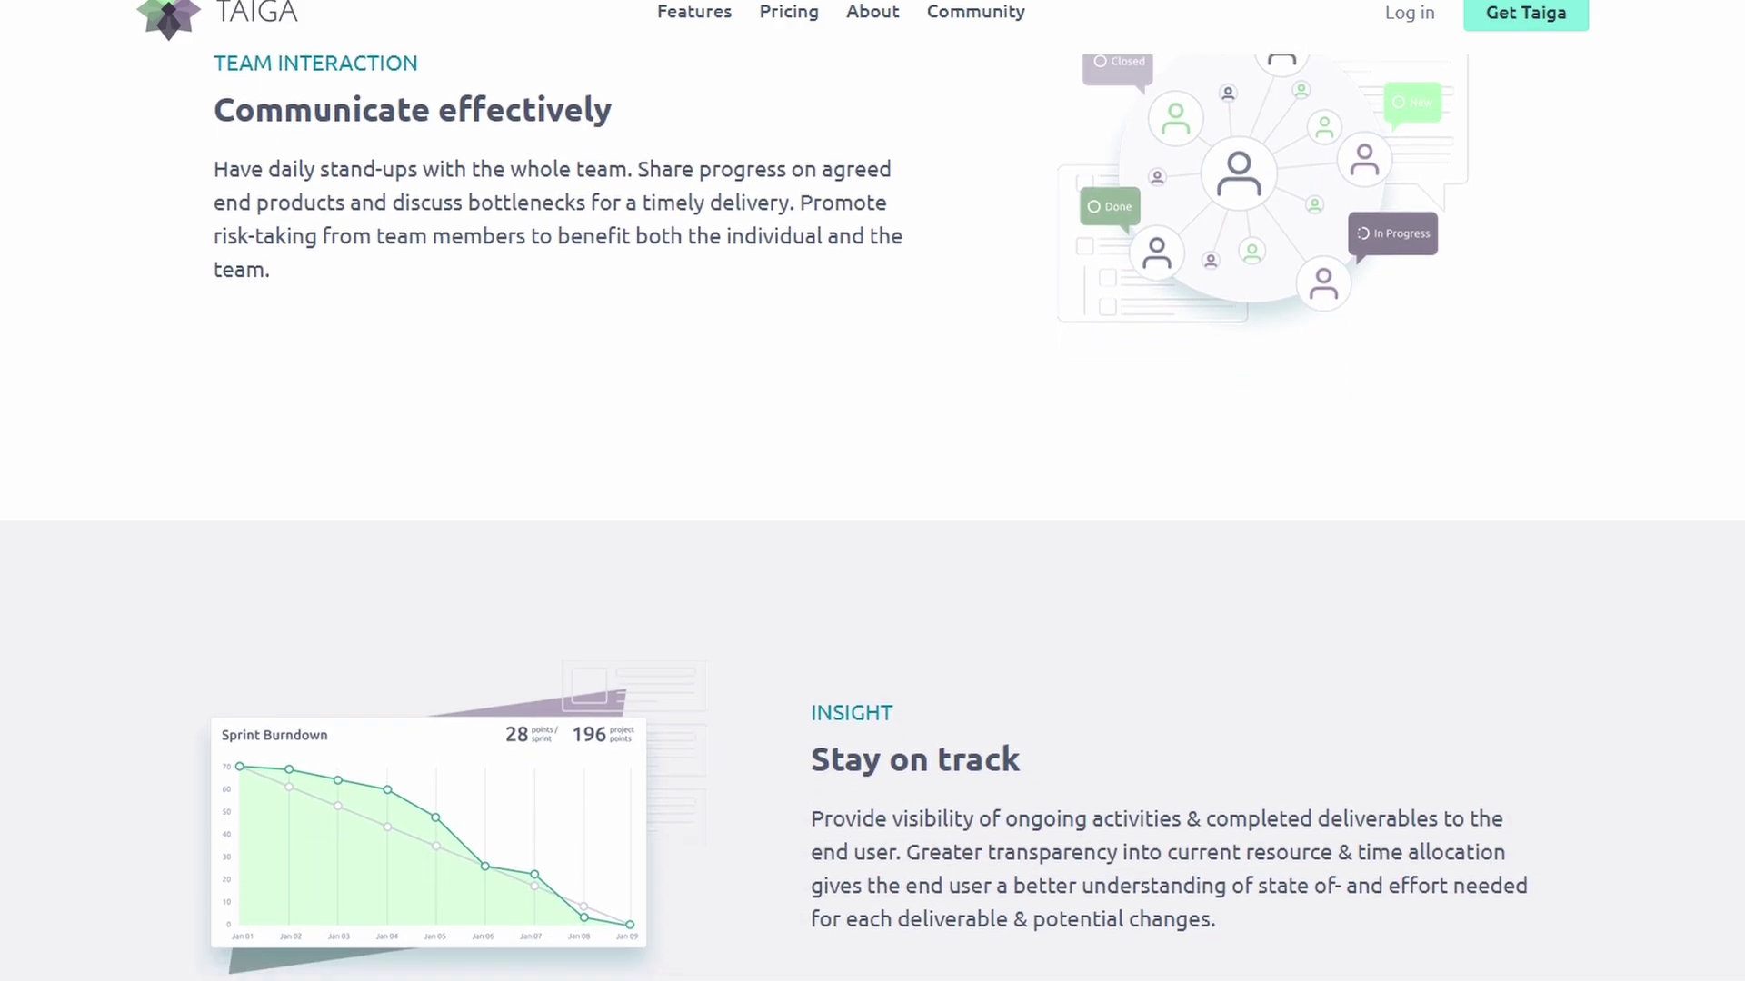
scroll(872, 518, down, 3)
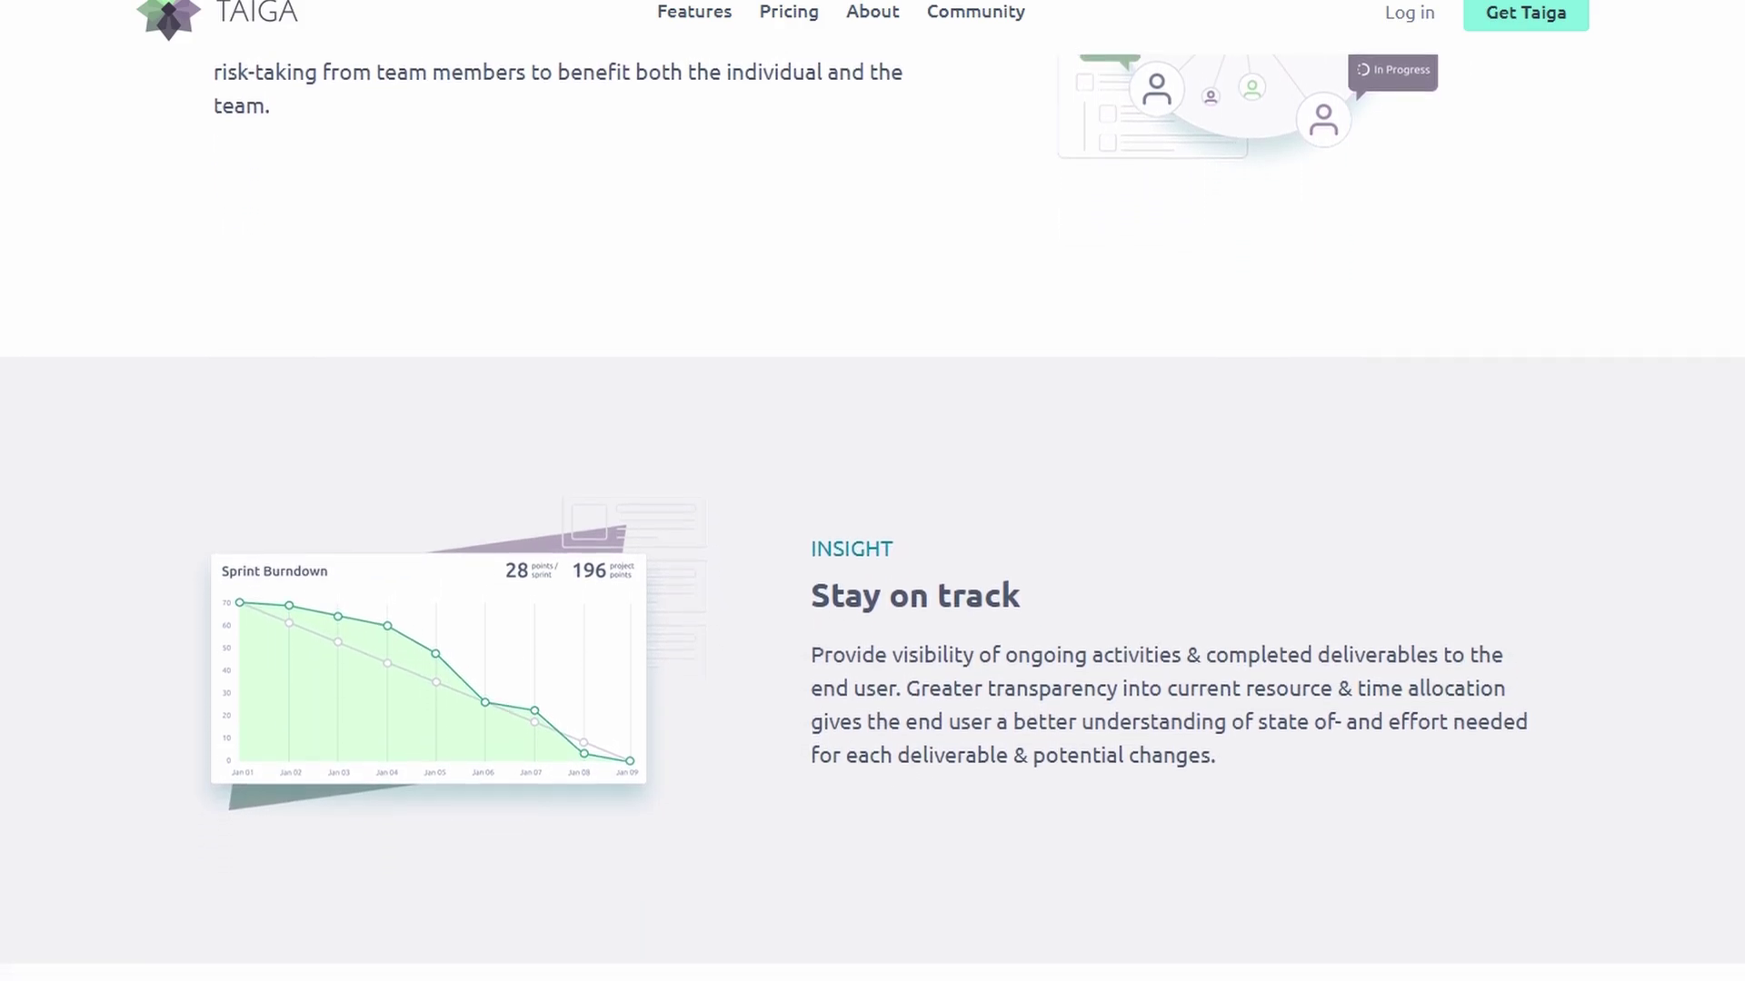
scroll(872, 518, down, 3)
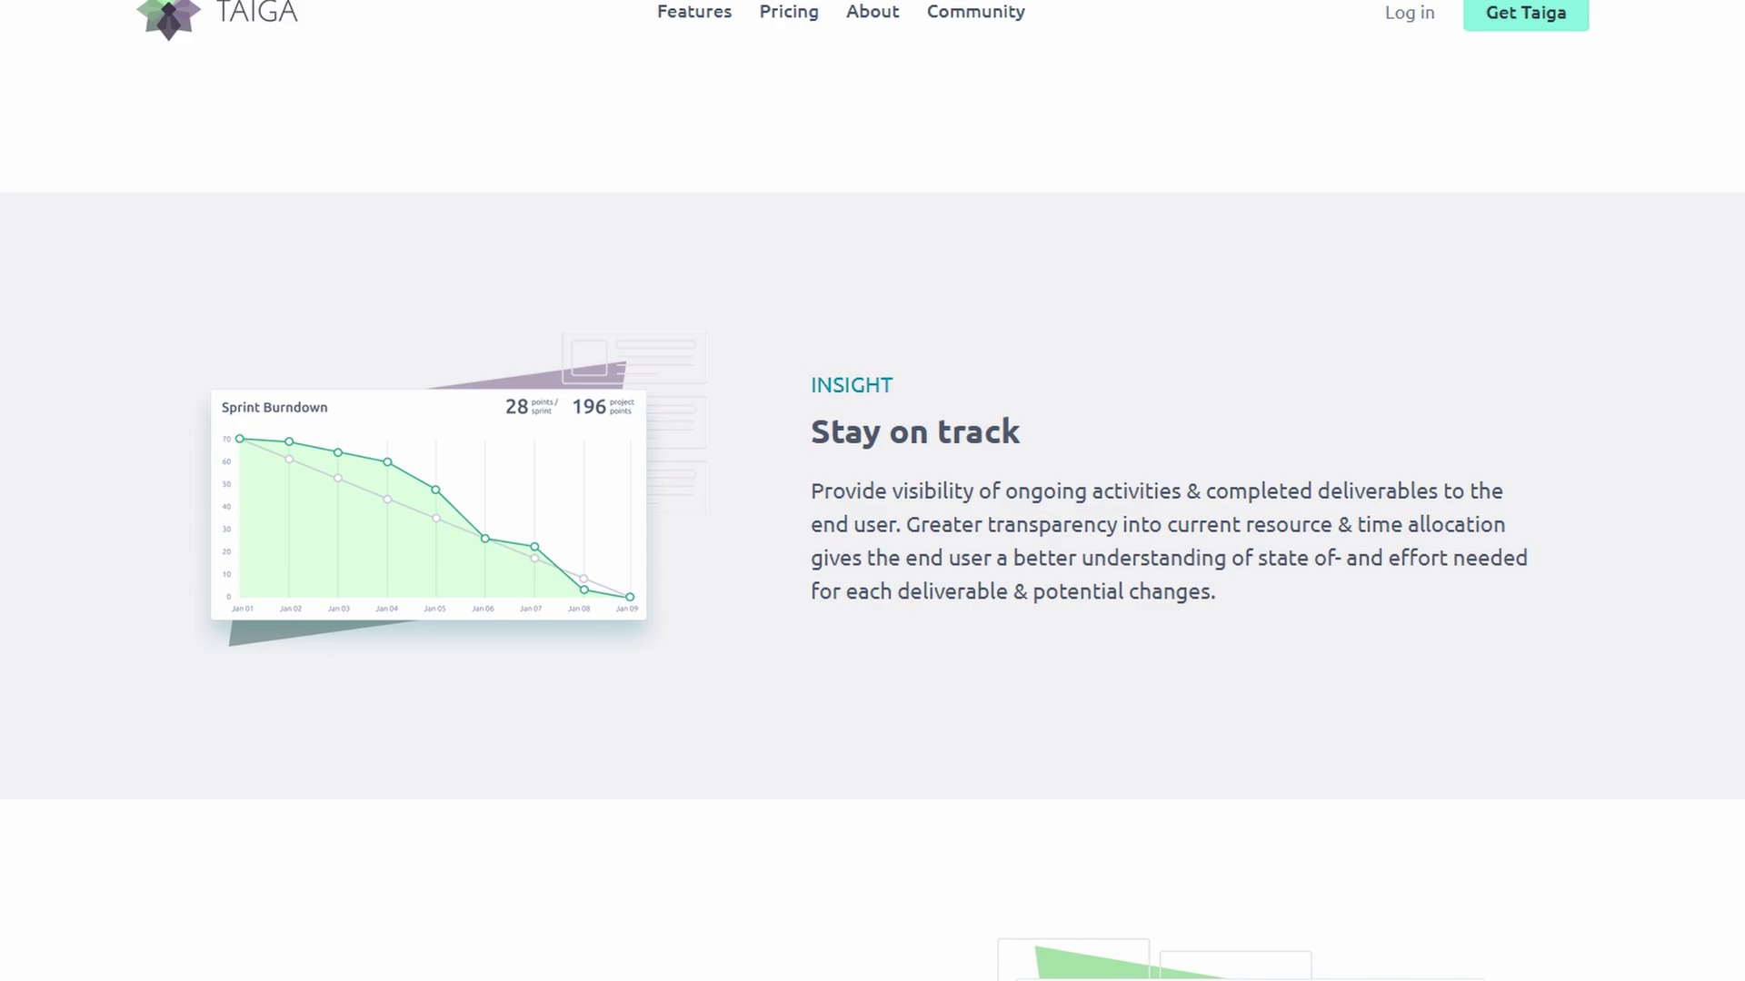
scroll(873, 518, down, 3)
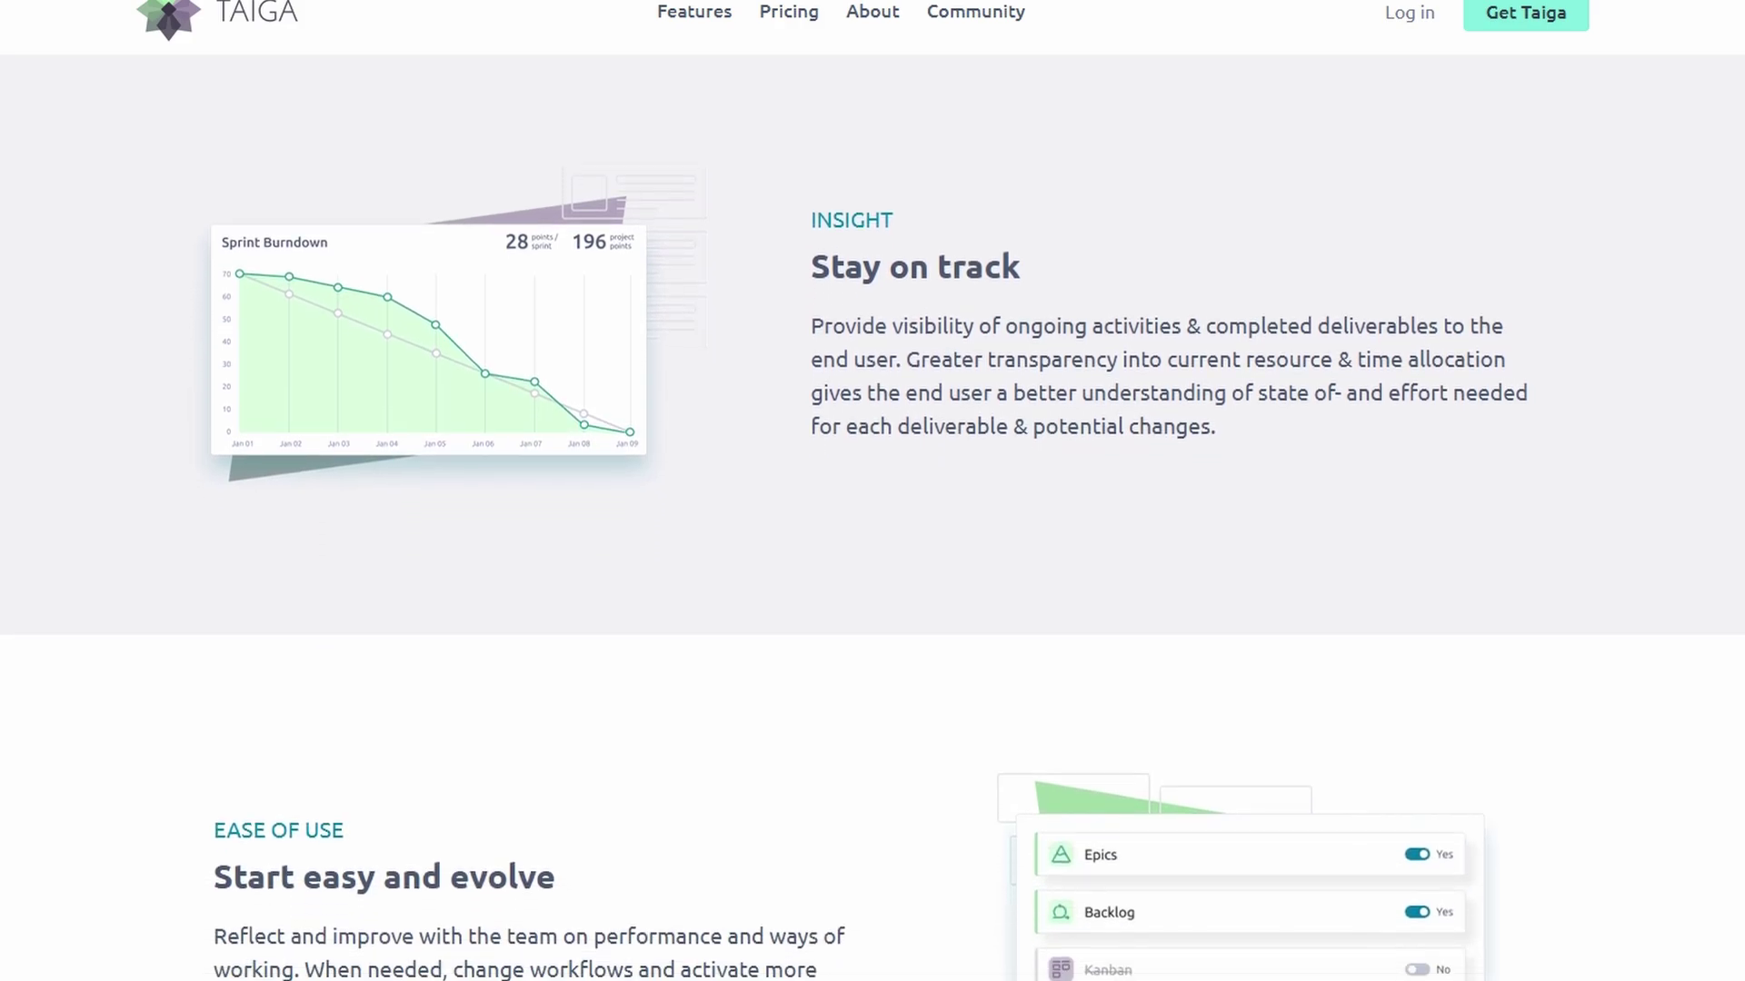
scroll(872, 518, down, 3)
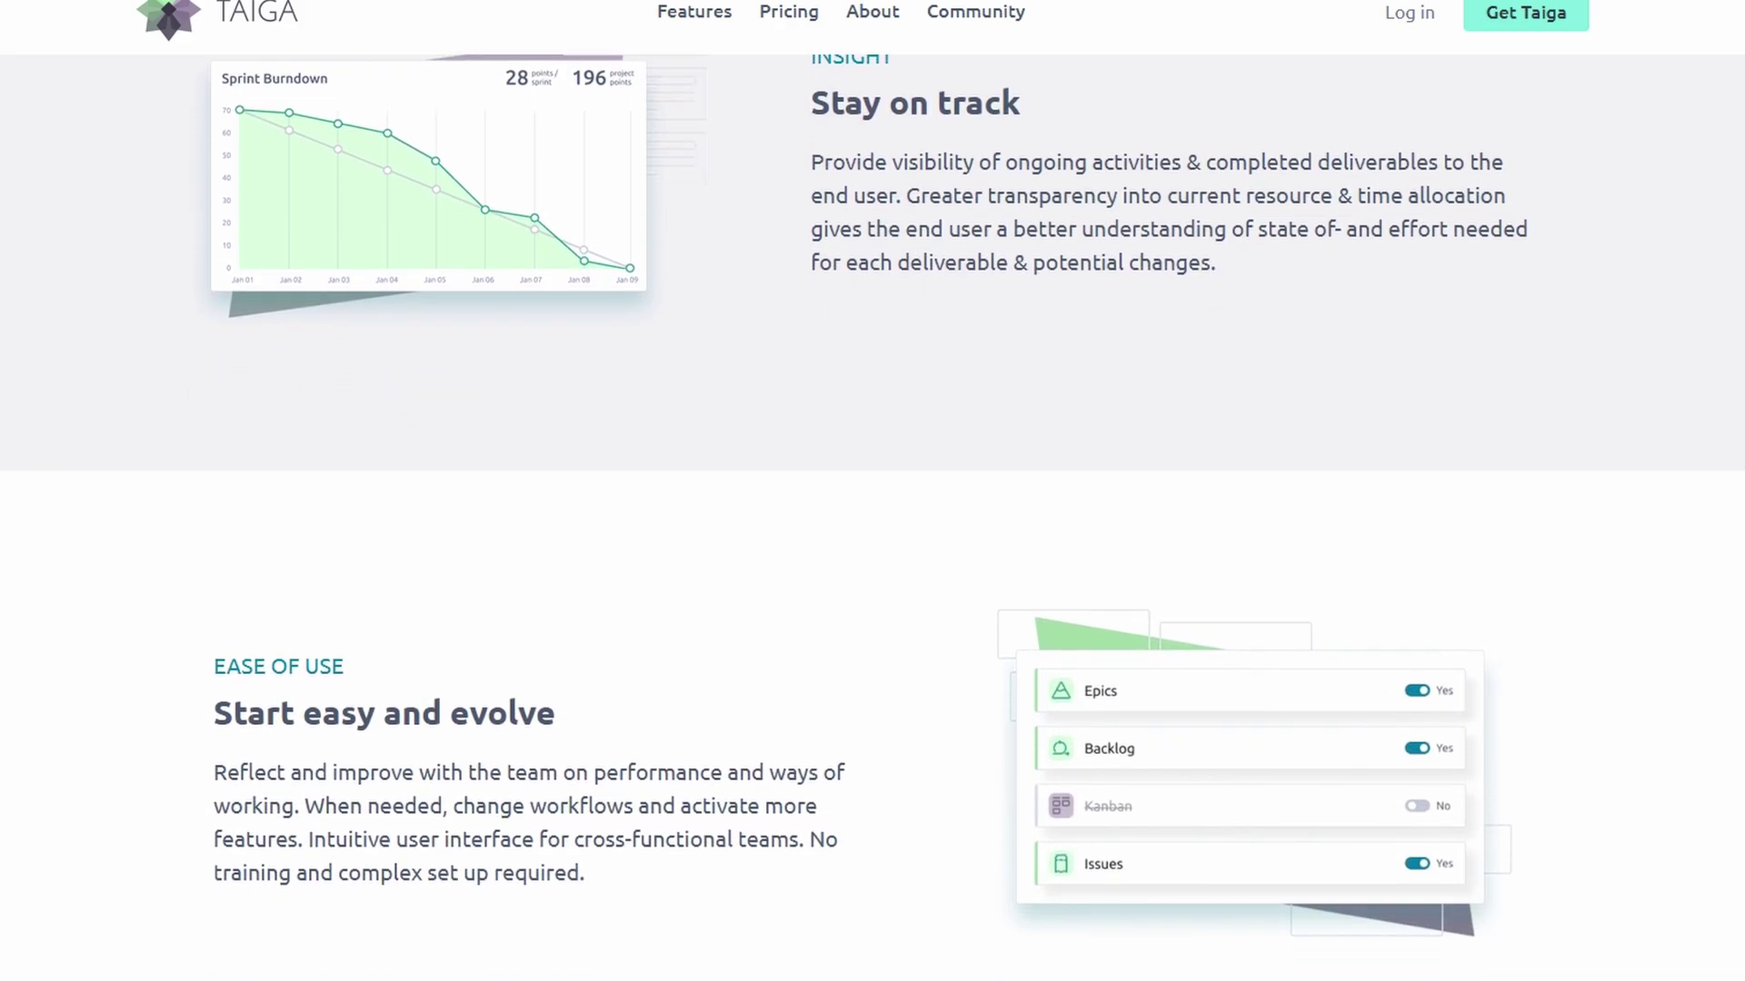
scroll(872, 518, down, 3)
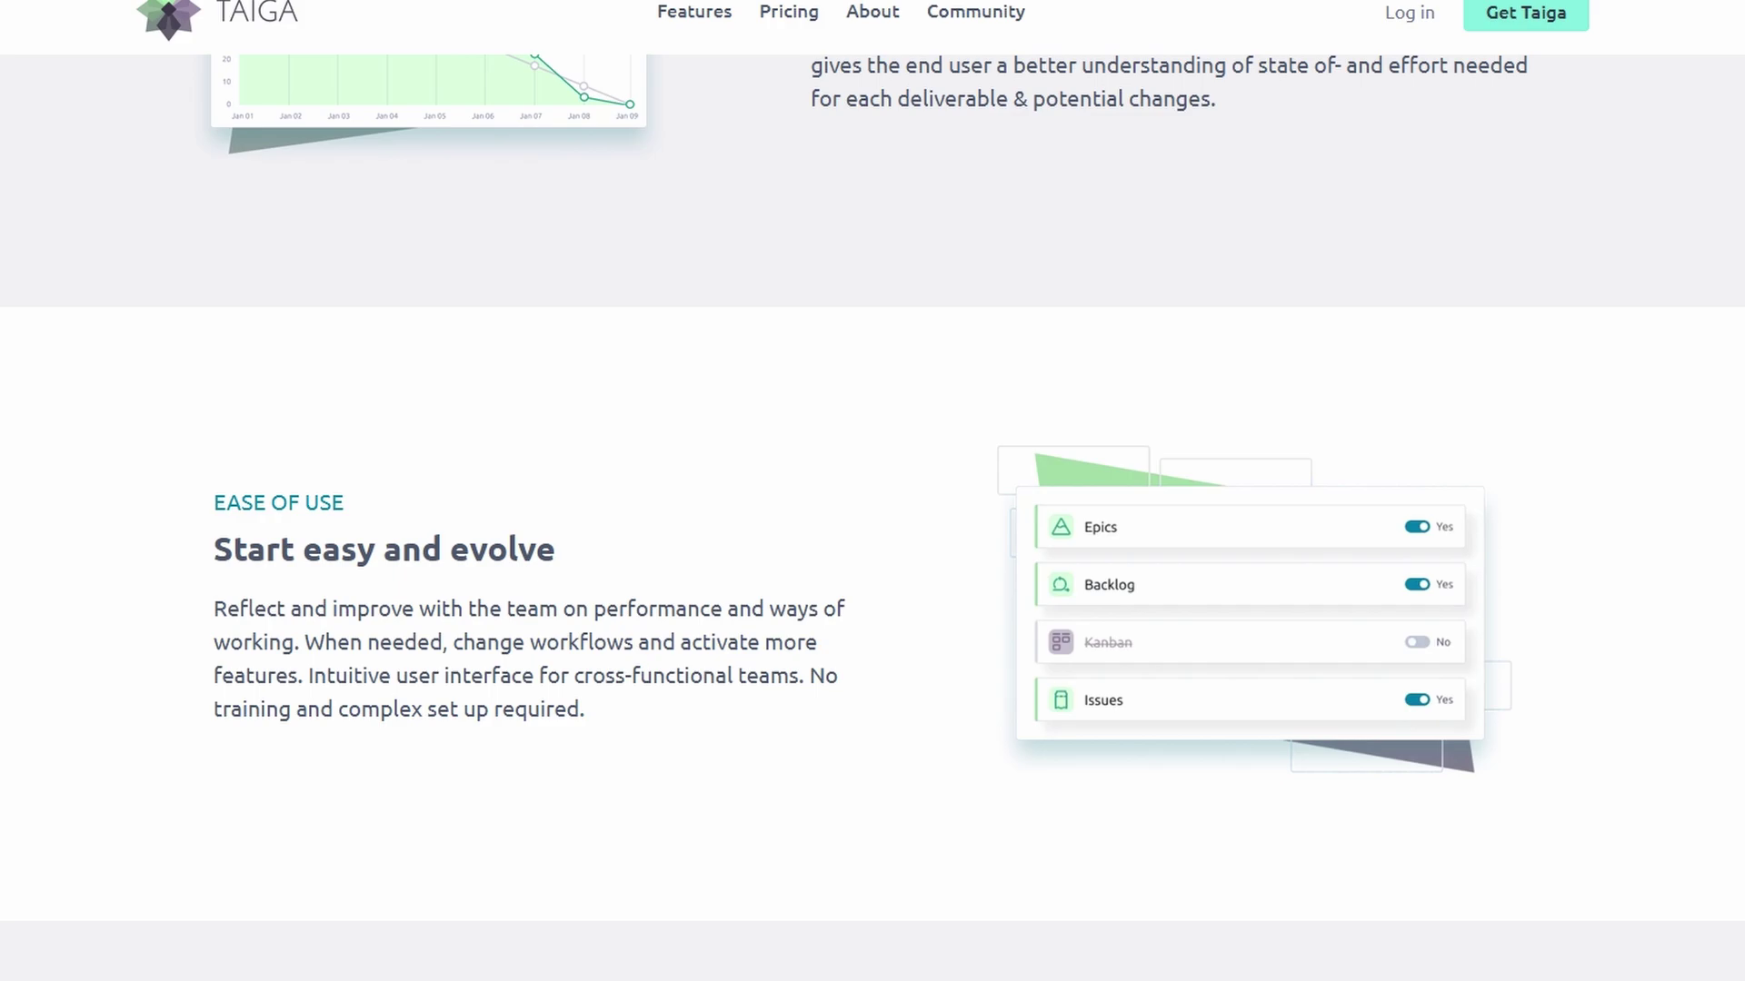
scroll(873, 518, down, 3)
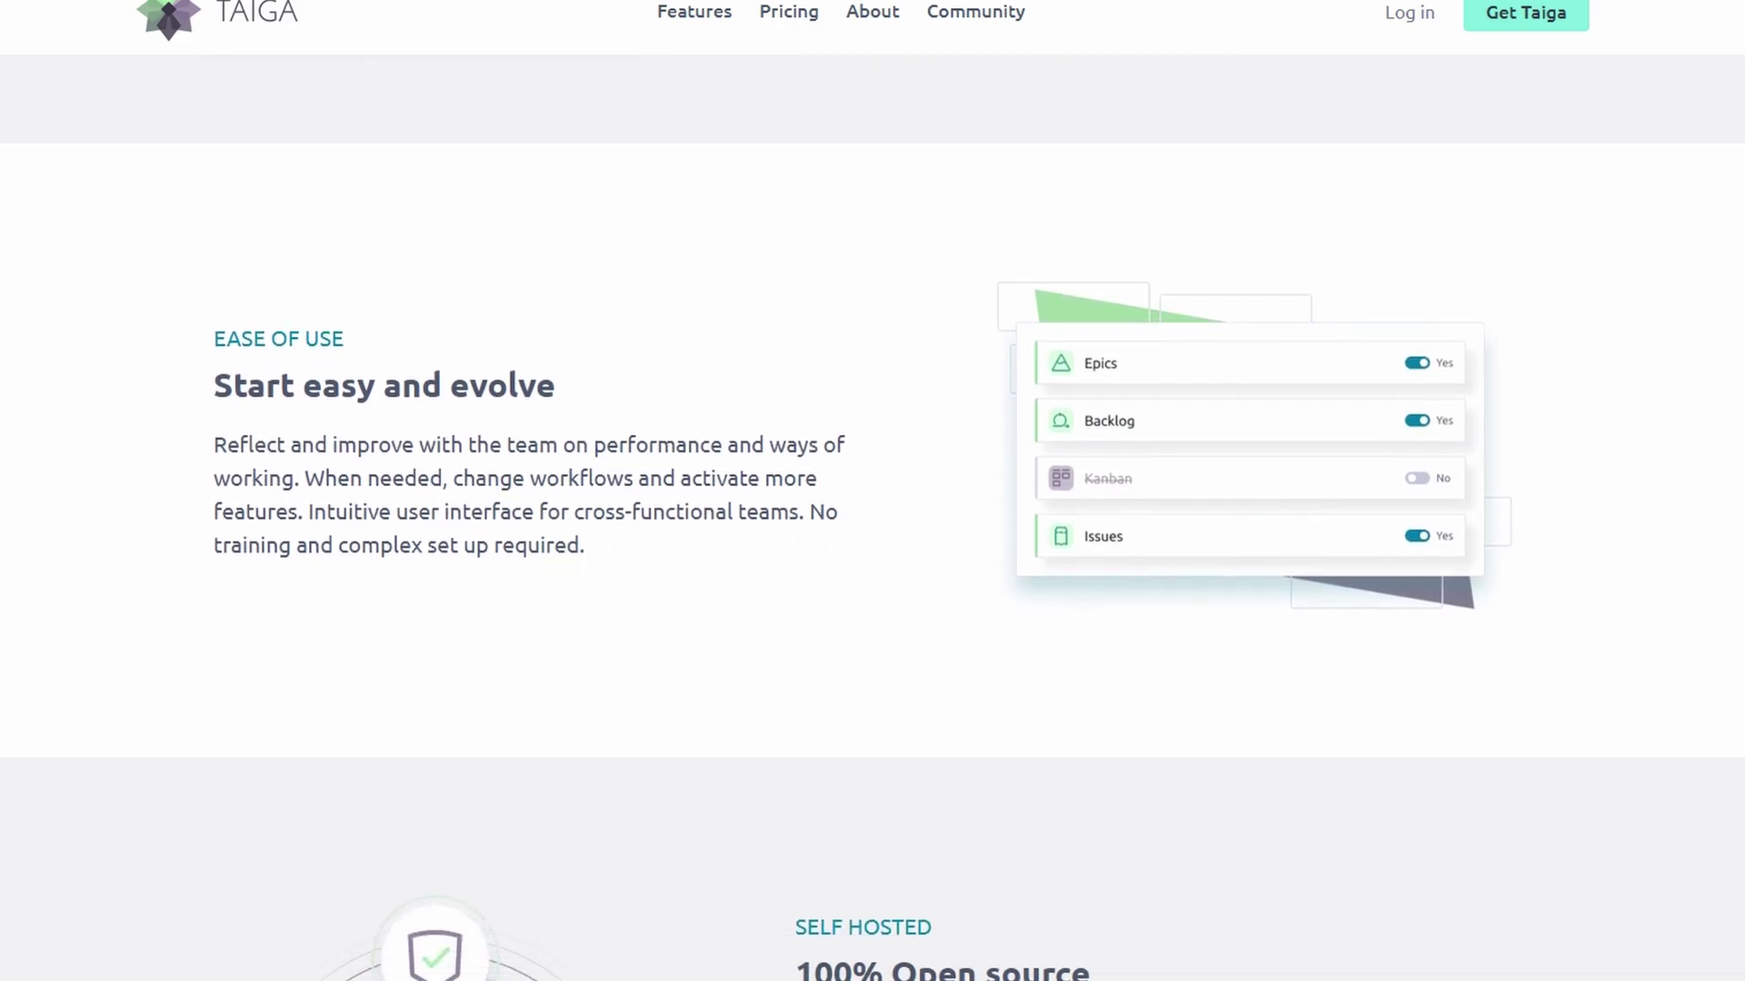
scroll(872, 518, down, 3)
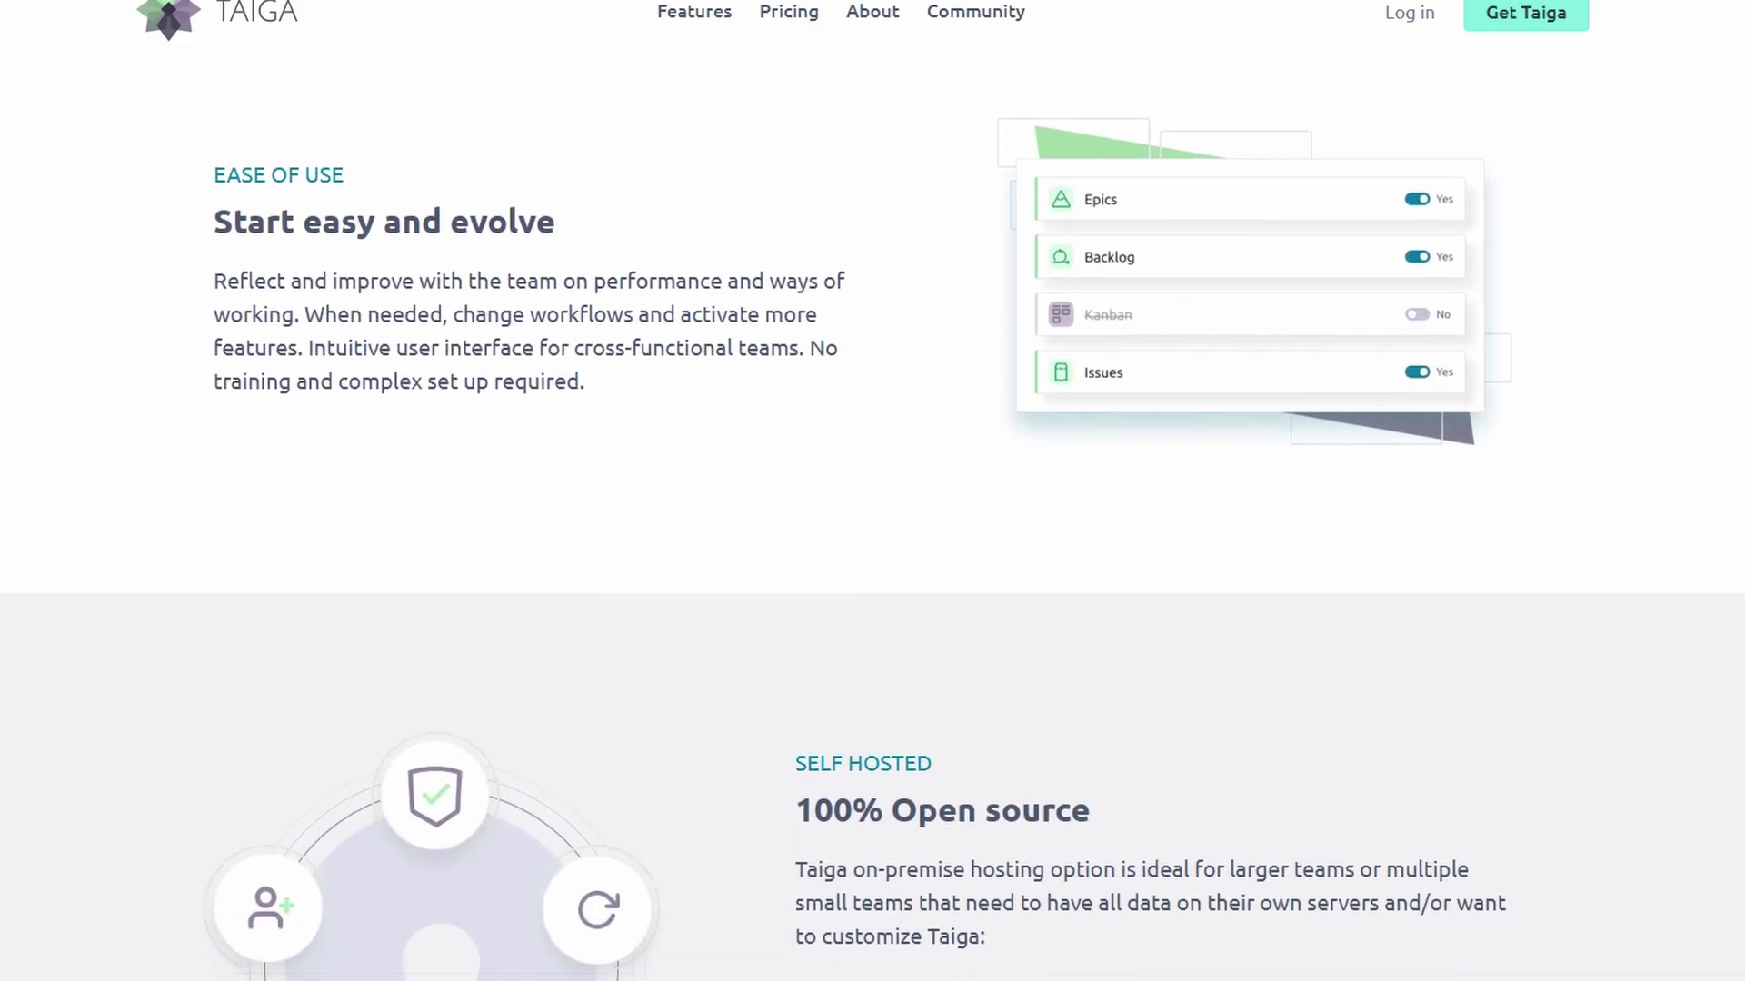
scroll(872, 518, down, 3)
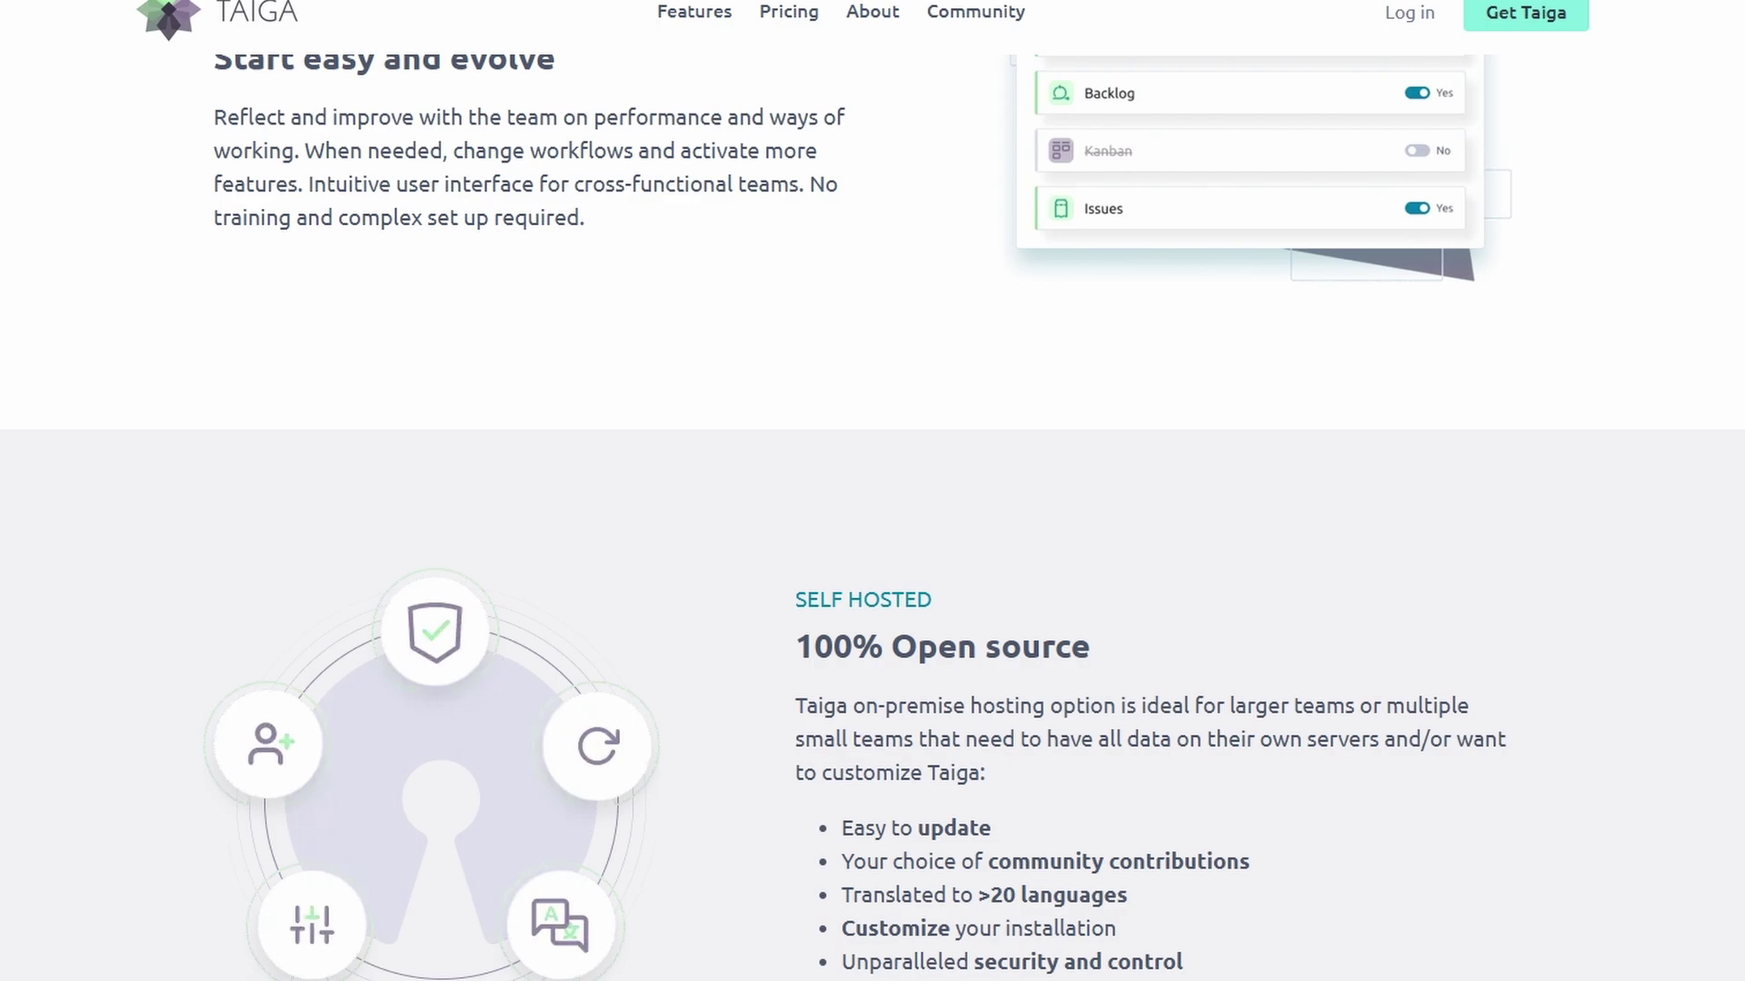
scroll(872, 518, down, 3)
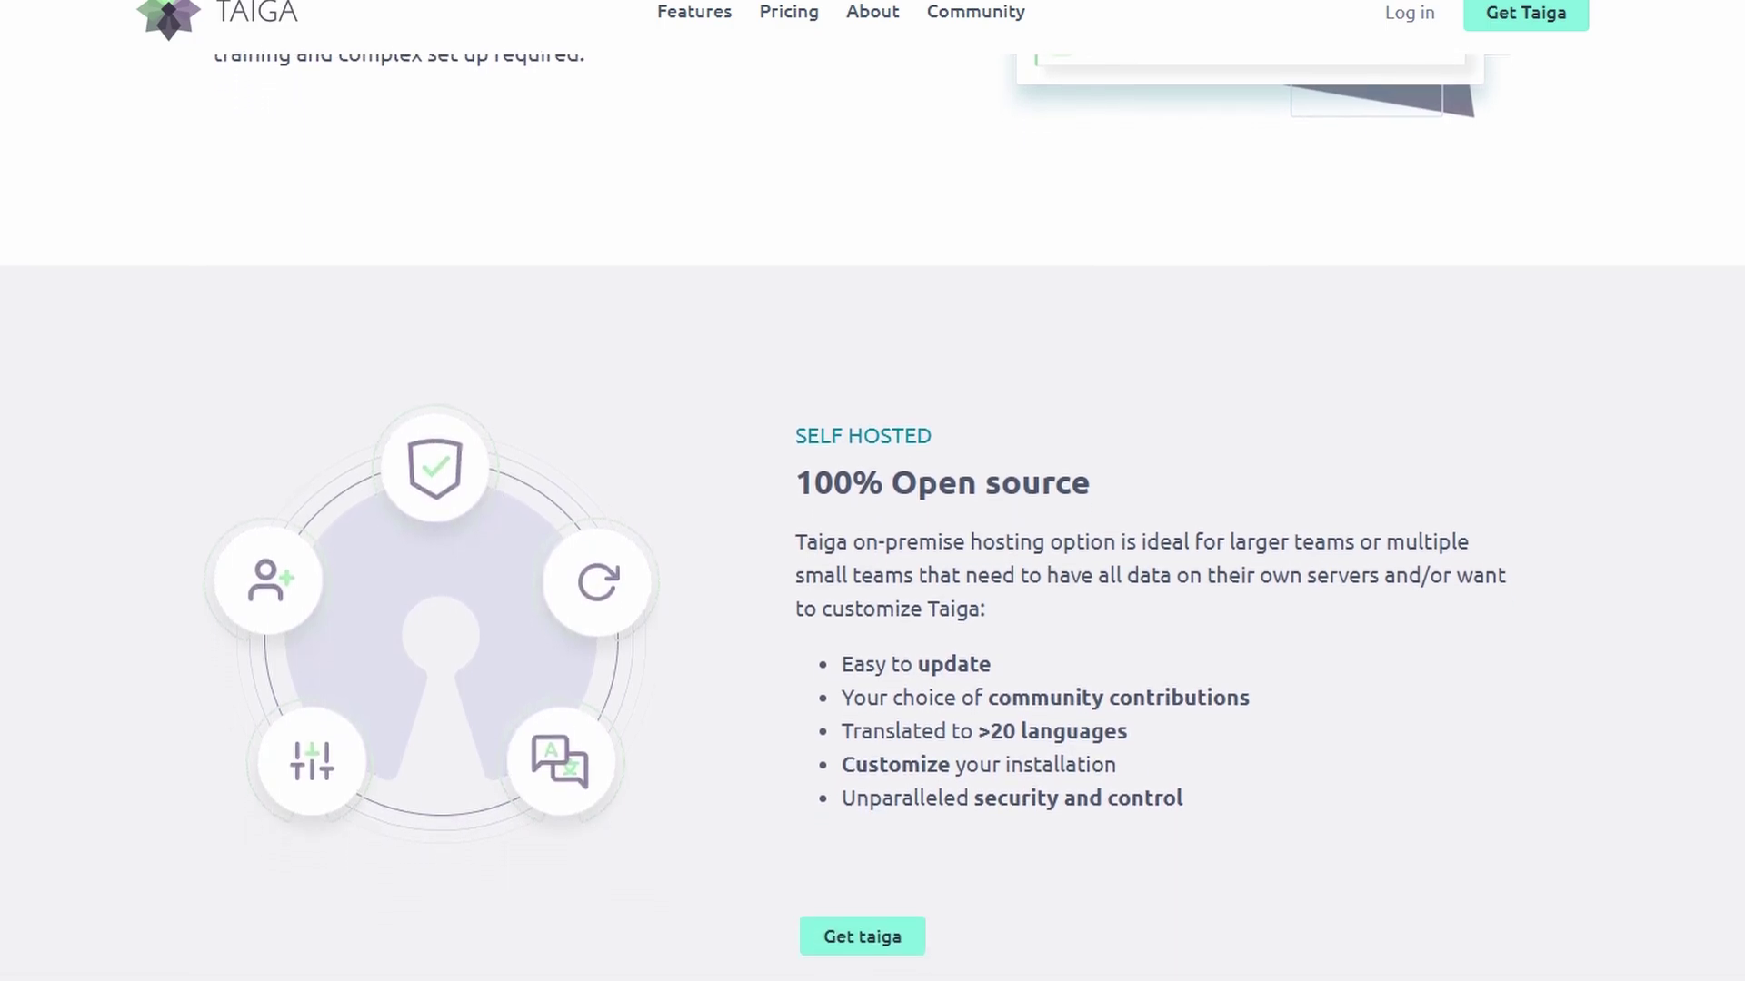
scroll(873, 518, down, 3)
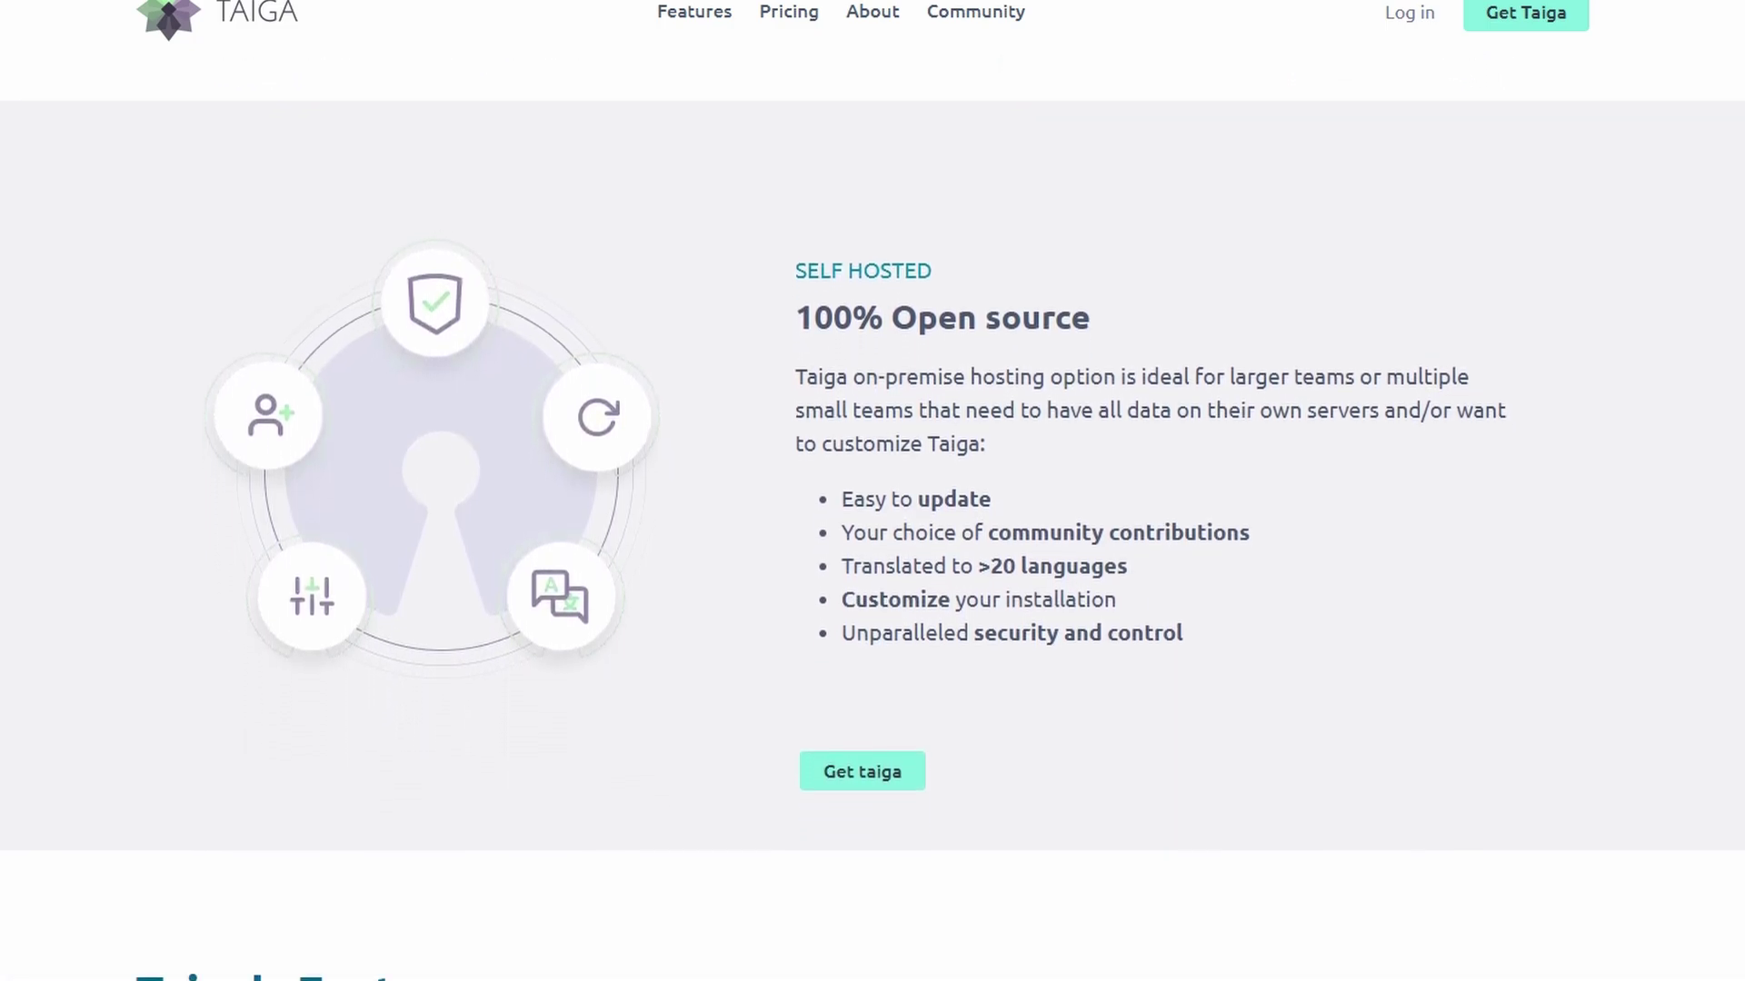
scroll(872, 518, down, 3)
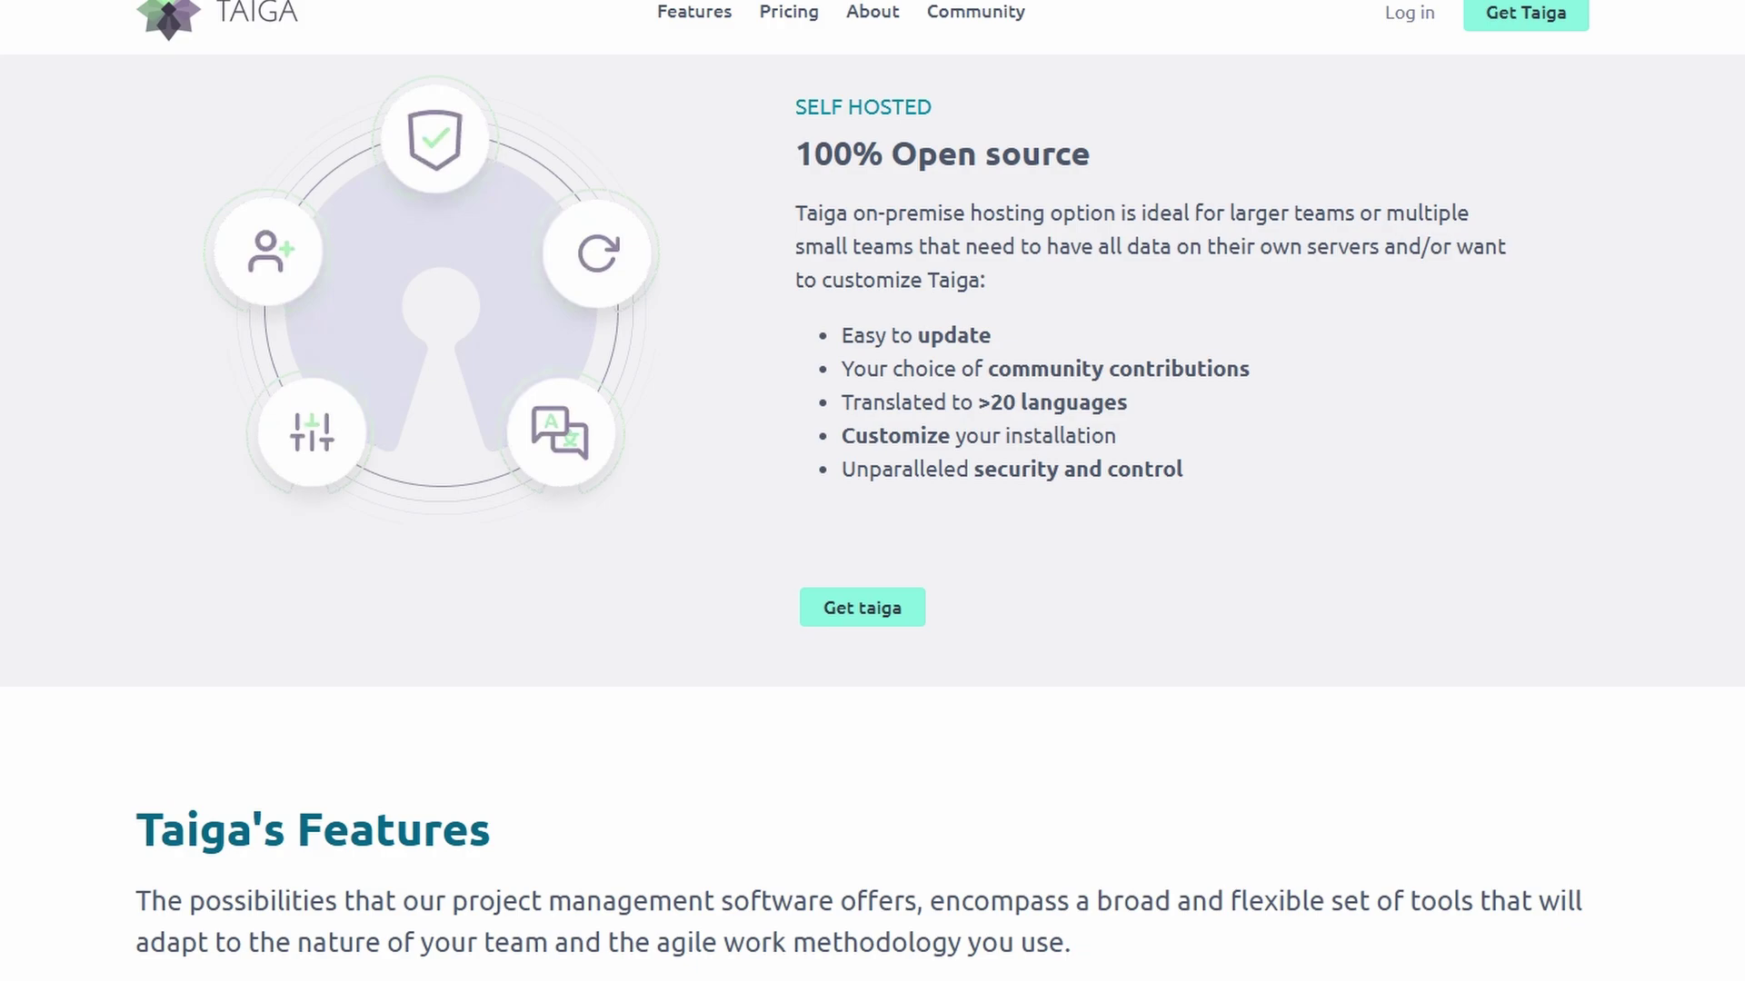
scroll(873, 518, down, 3)
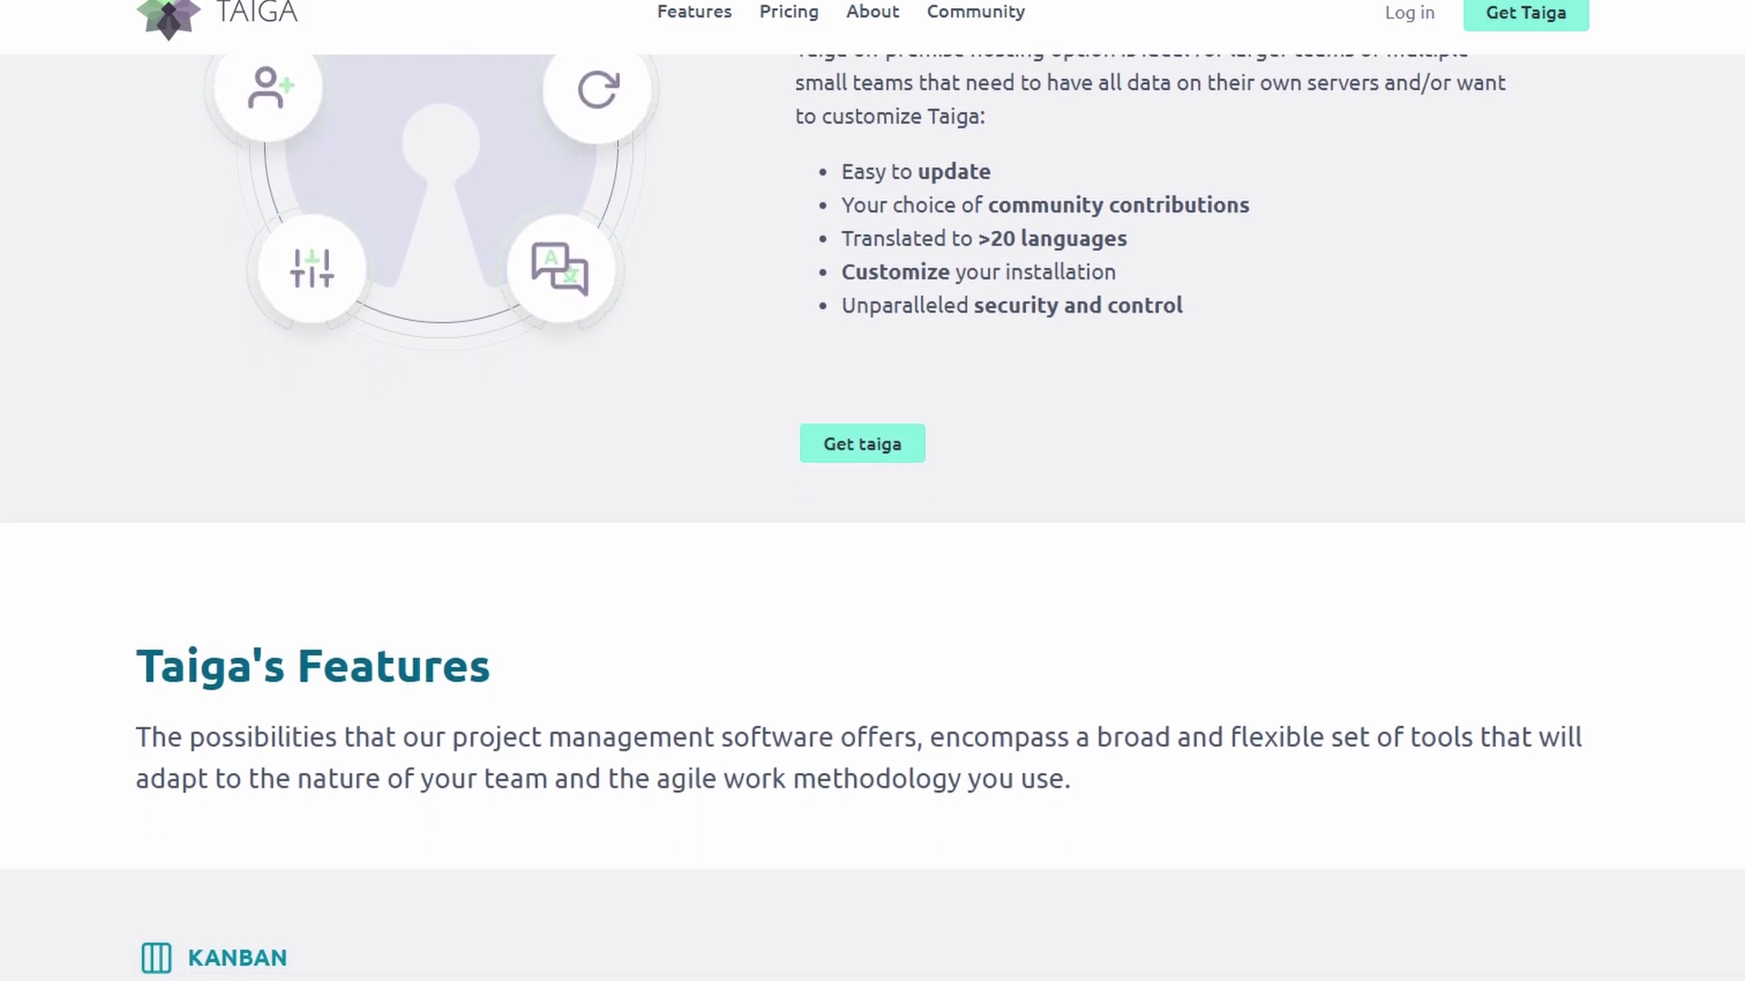
scroll(873, 518, down, 3)
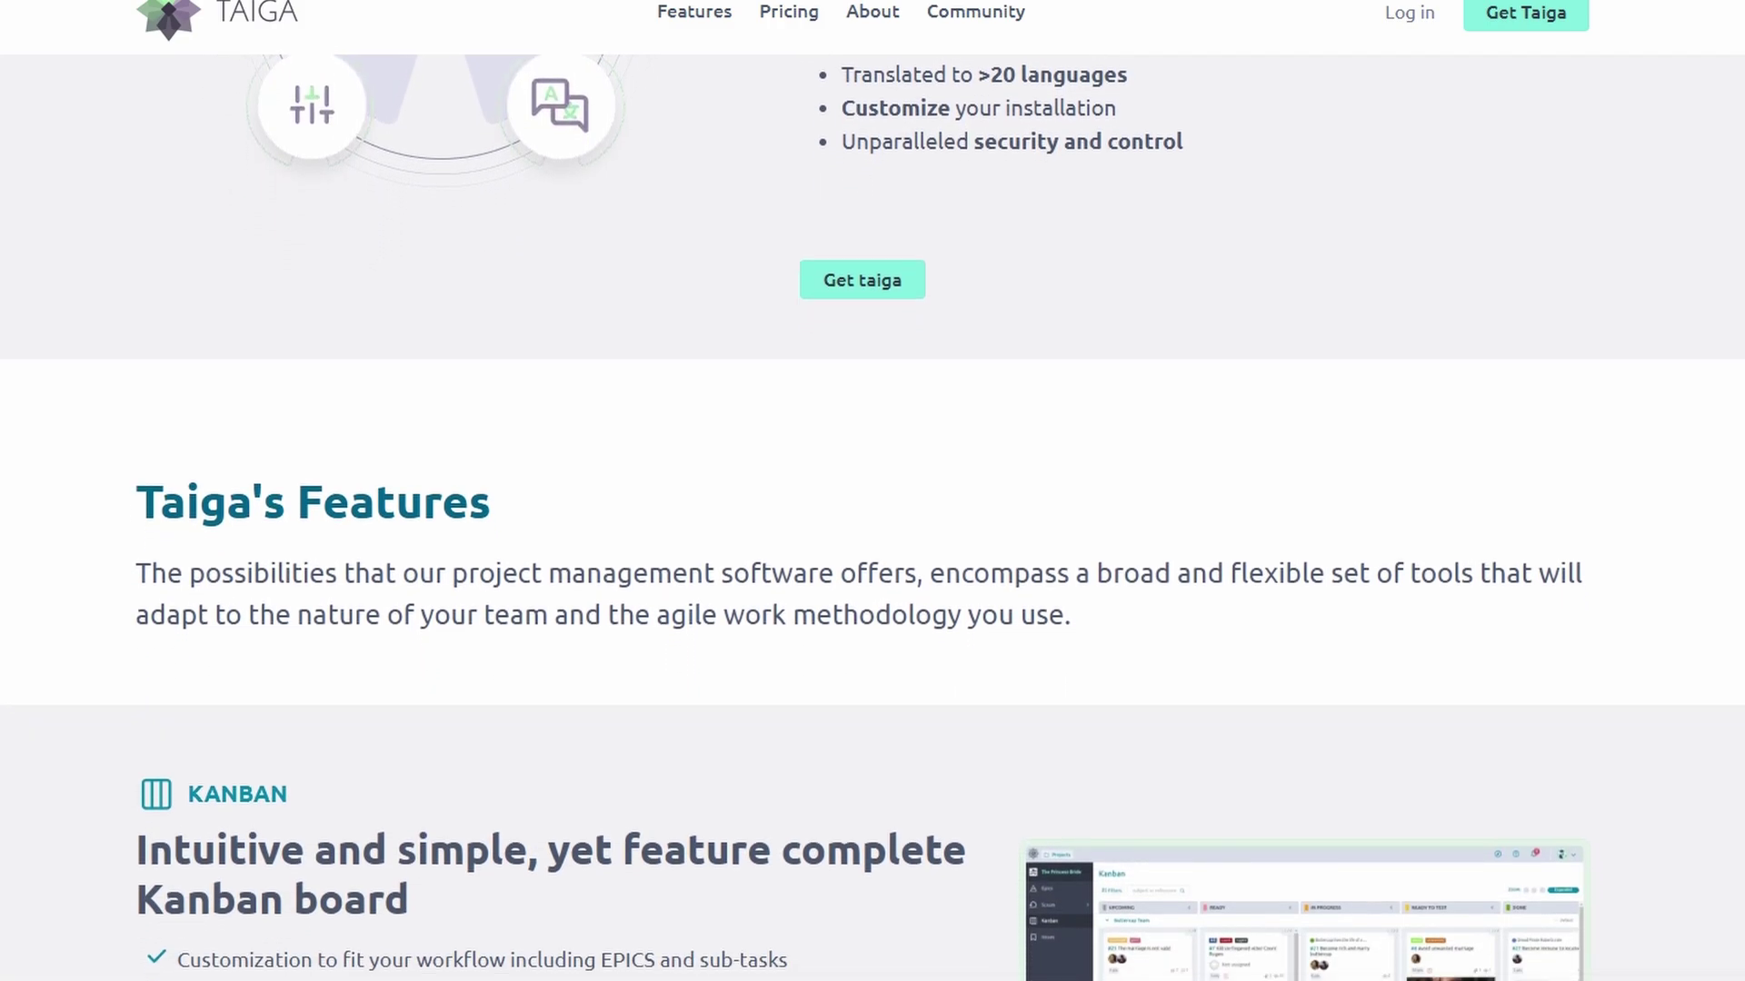
scroll(873, 518, down, 3)
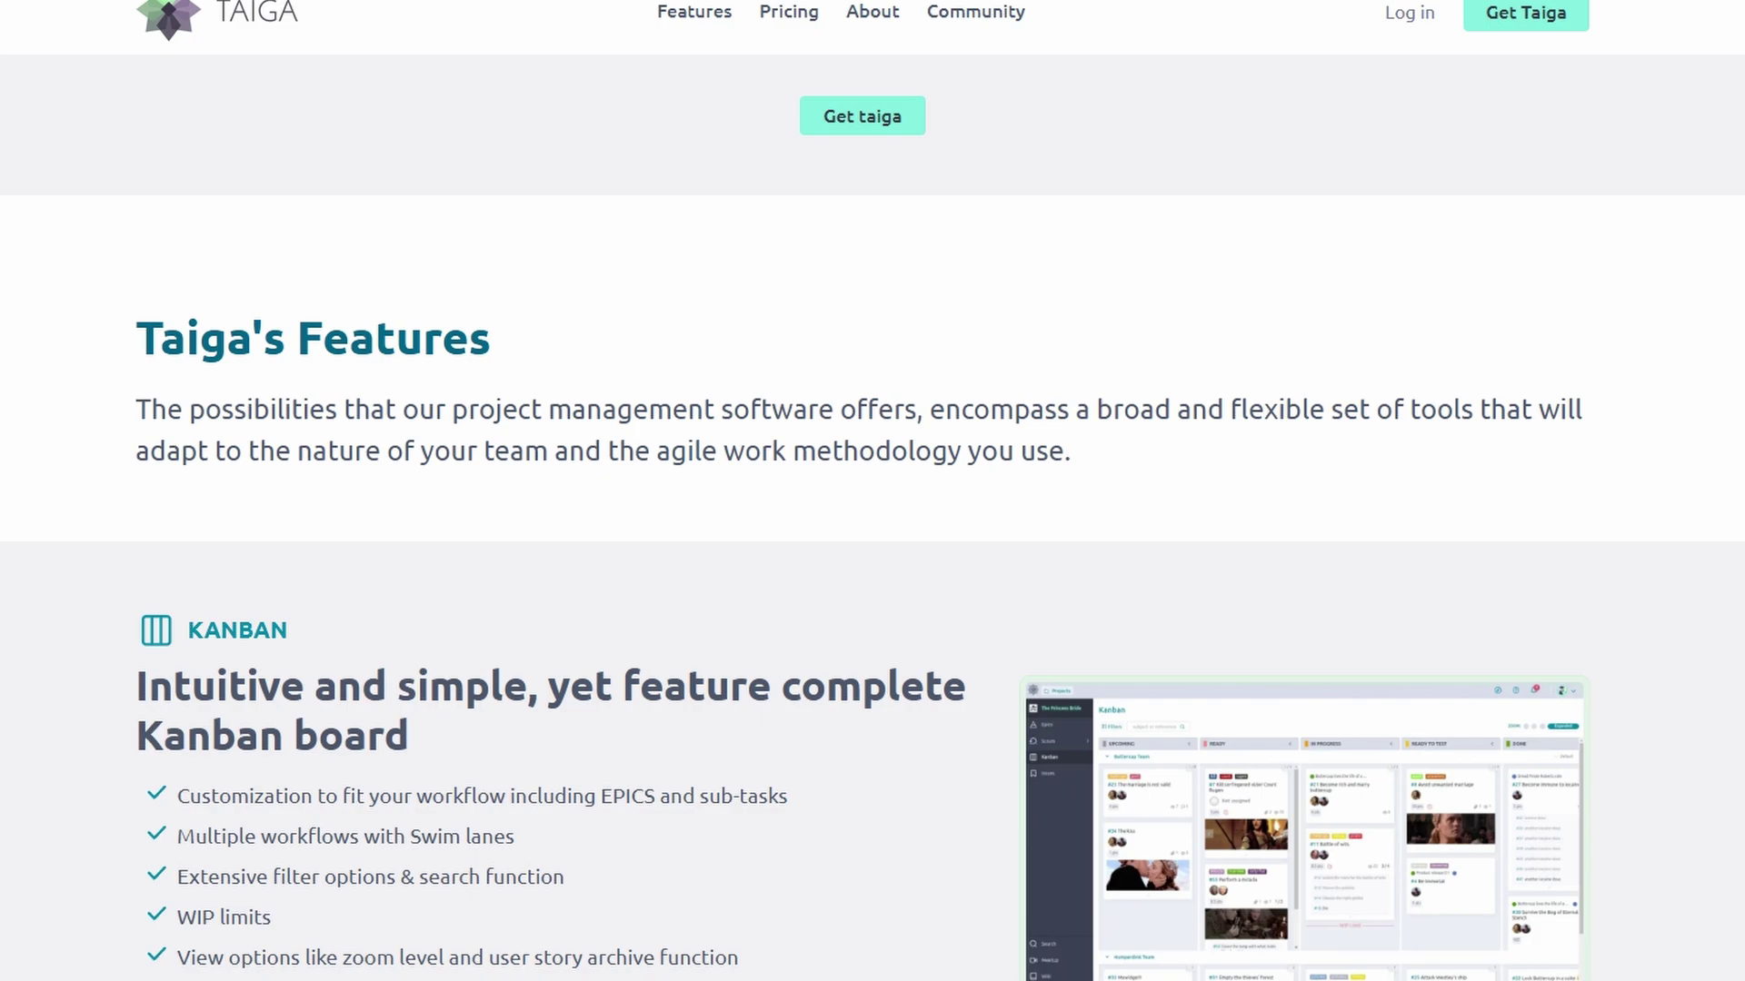
scroll(872, 518, down, 3)
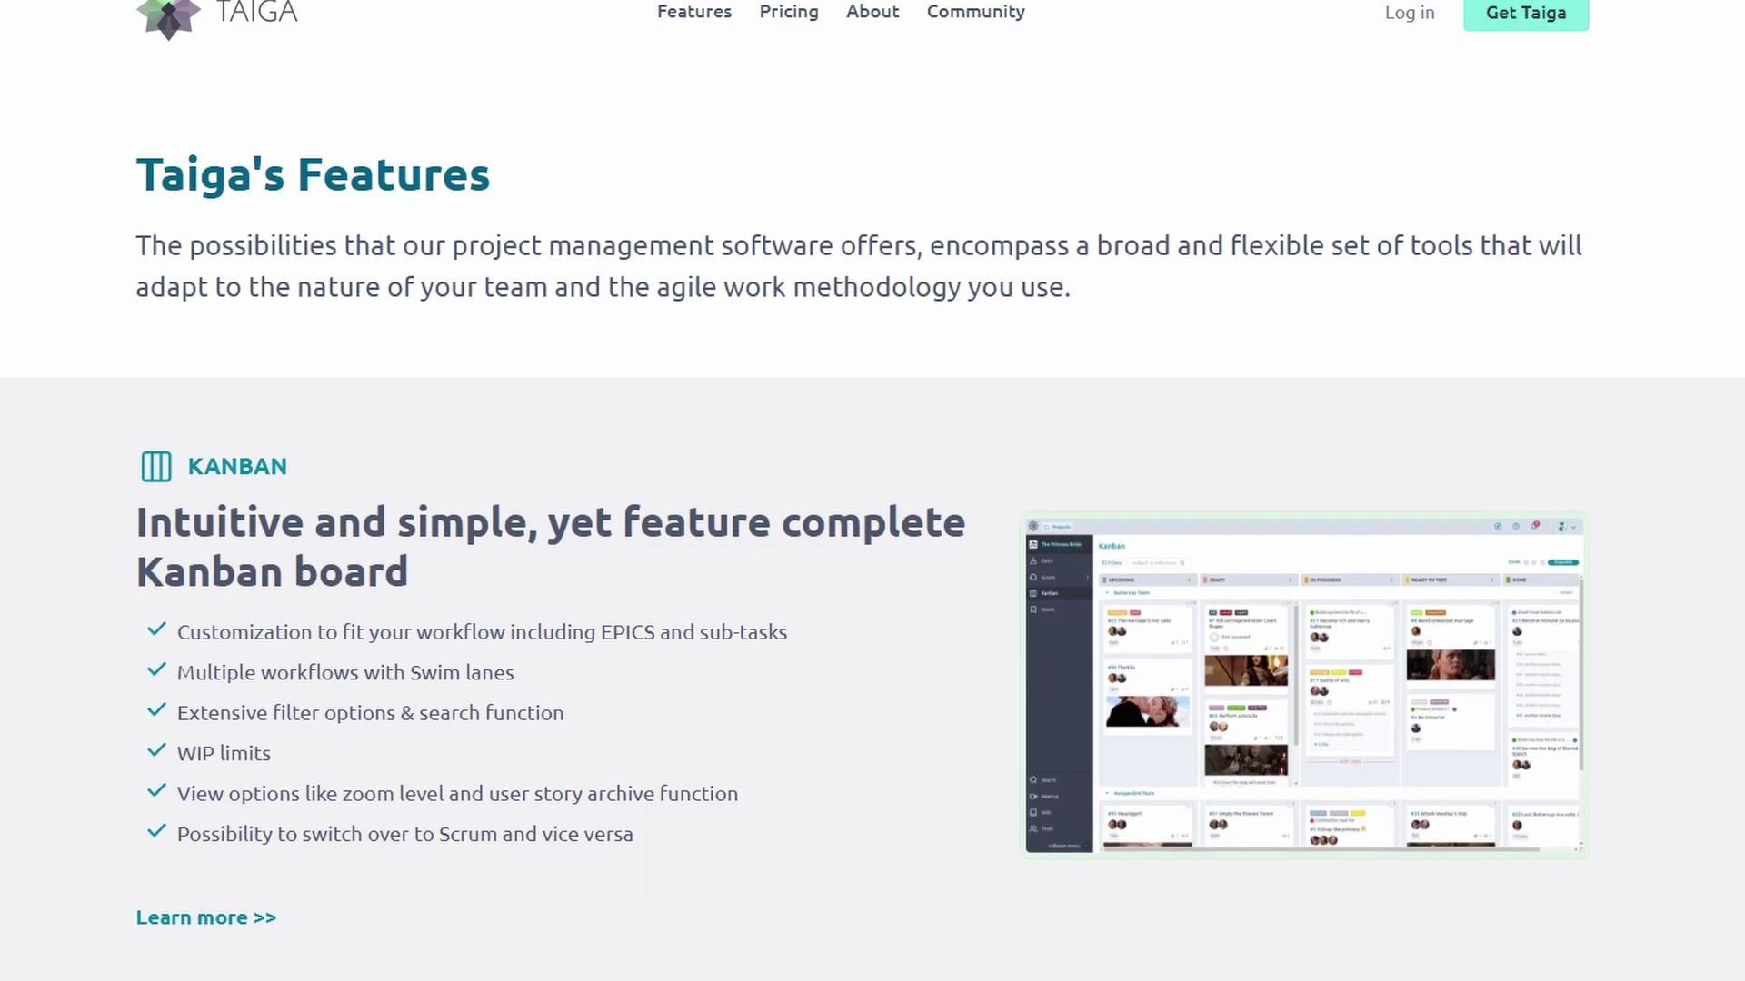
scroll(872, 518, down, 3)
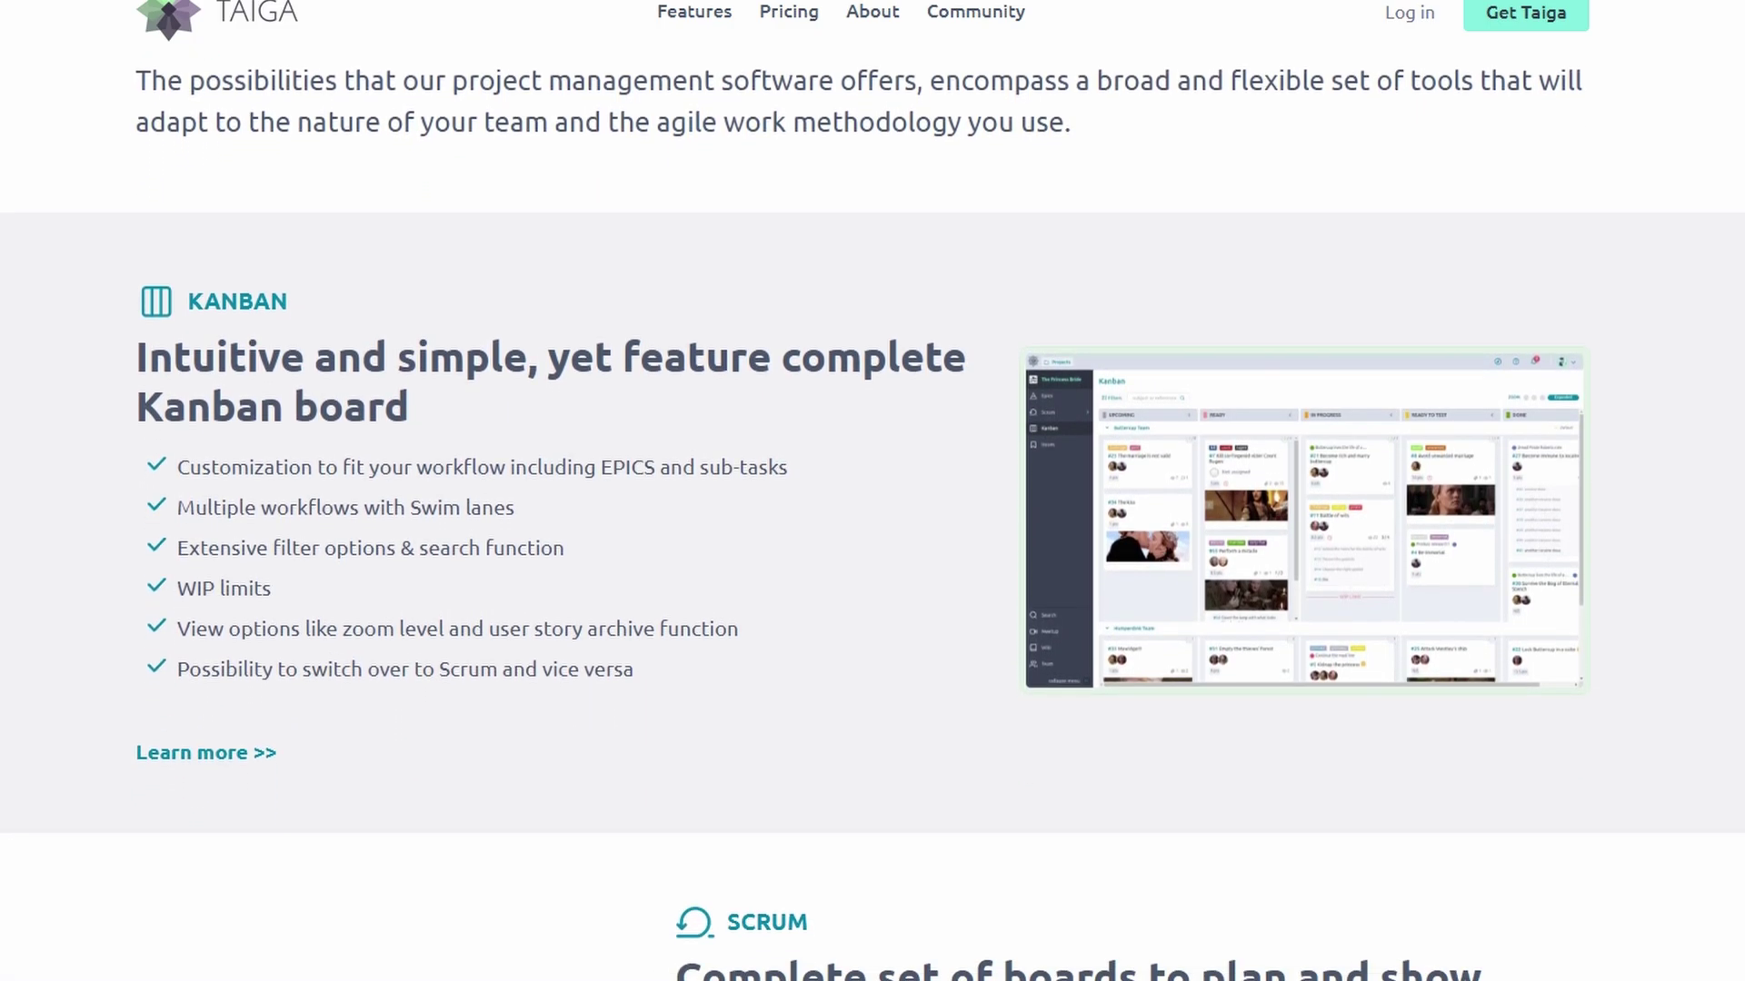
scroll(873, 518, down, 3)
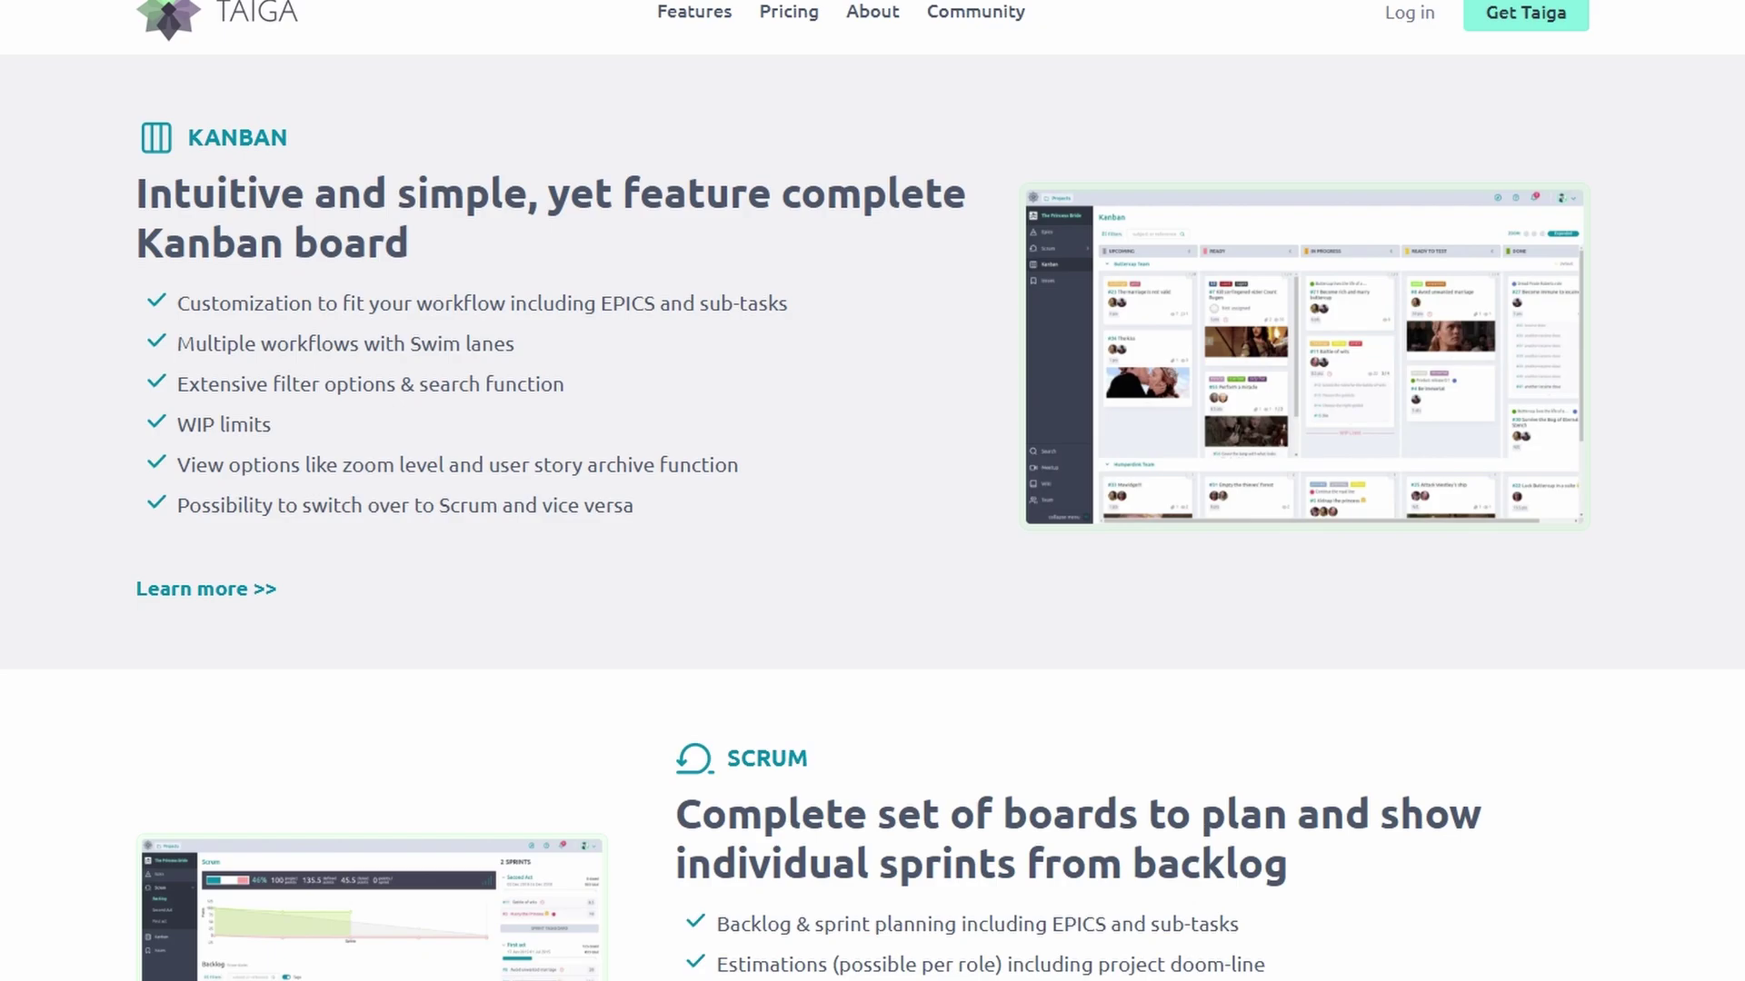
scroll(872, 518, down, 3)
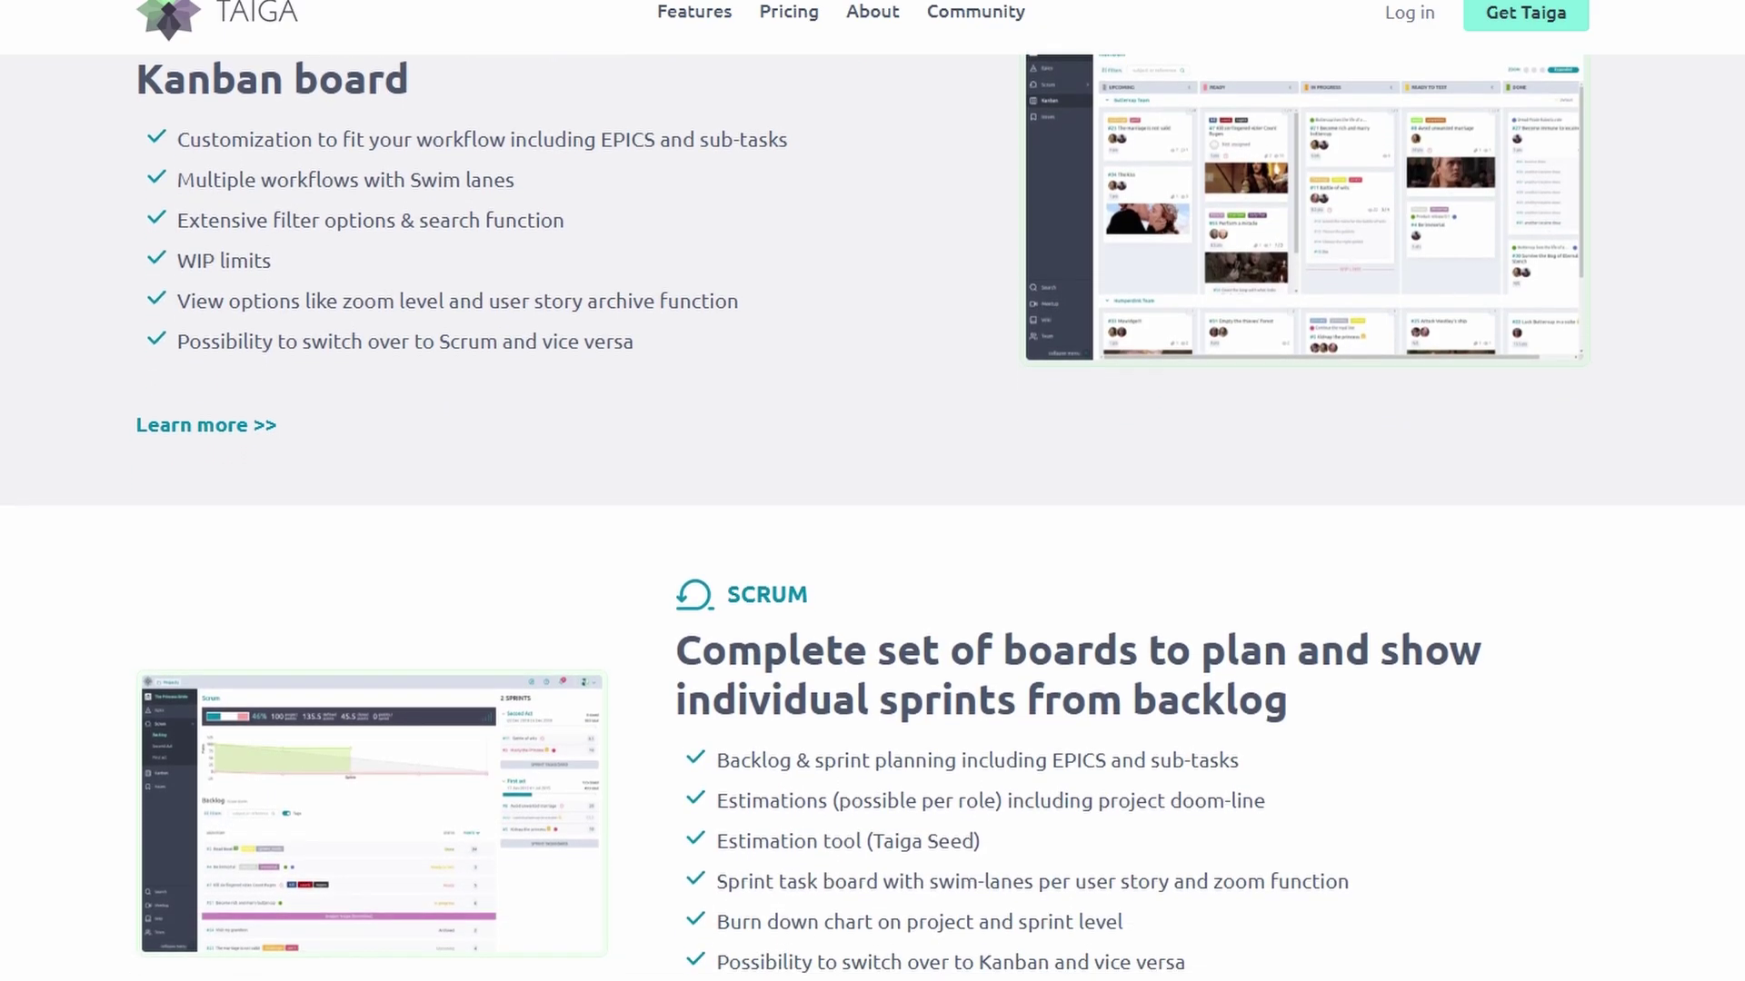
scroll(872, 518, down, 3)
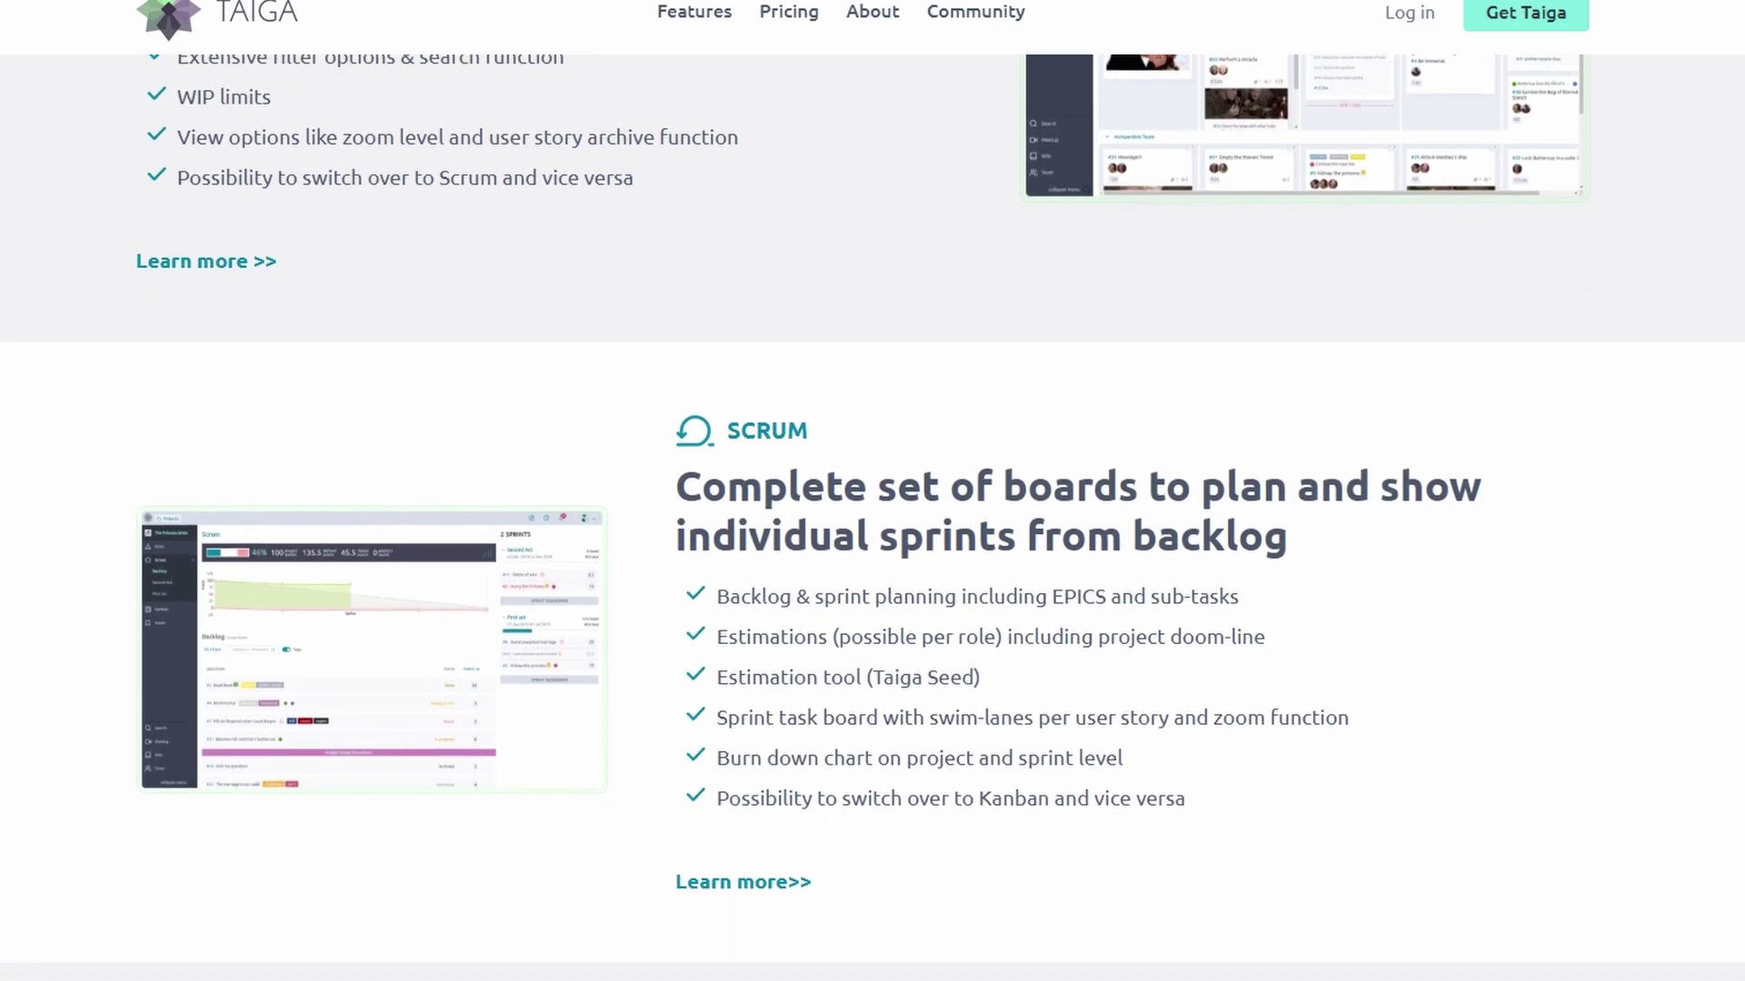
scroll(872, 518, down, 3)
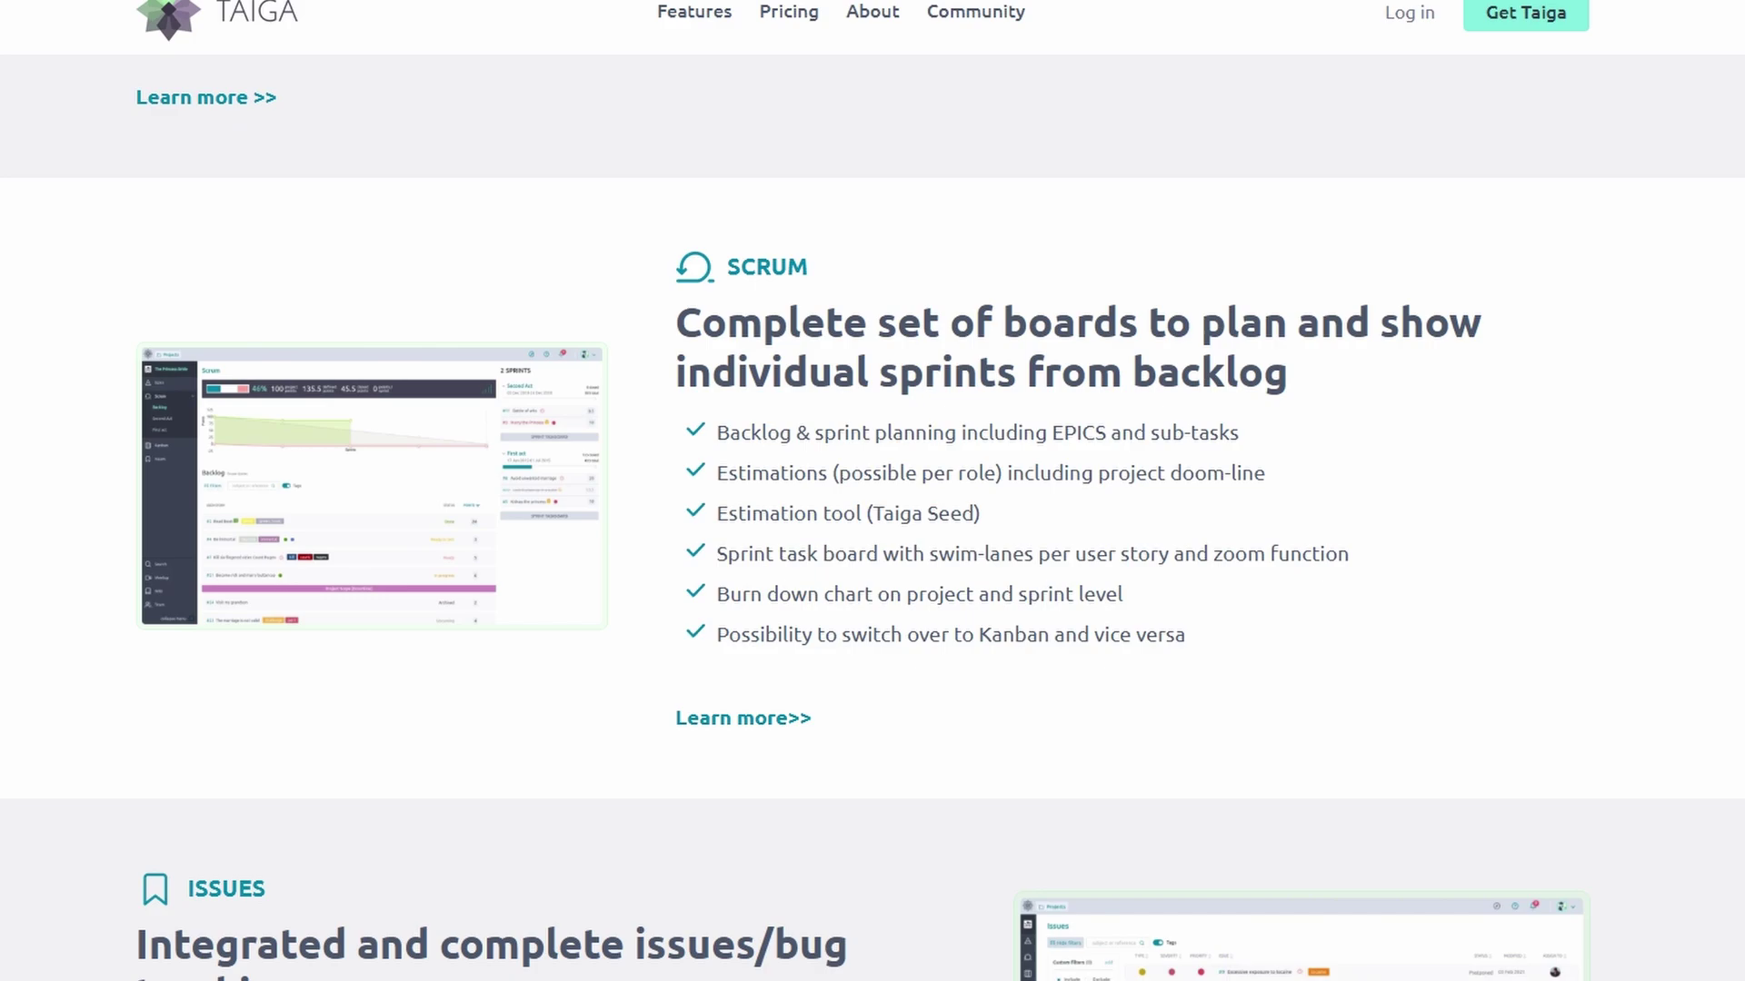
scroll(873, 518, down, 3)
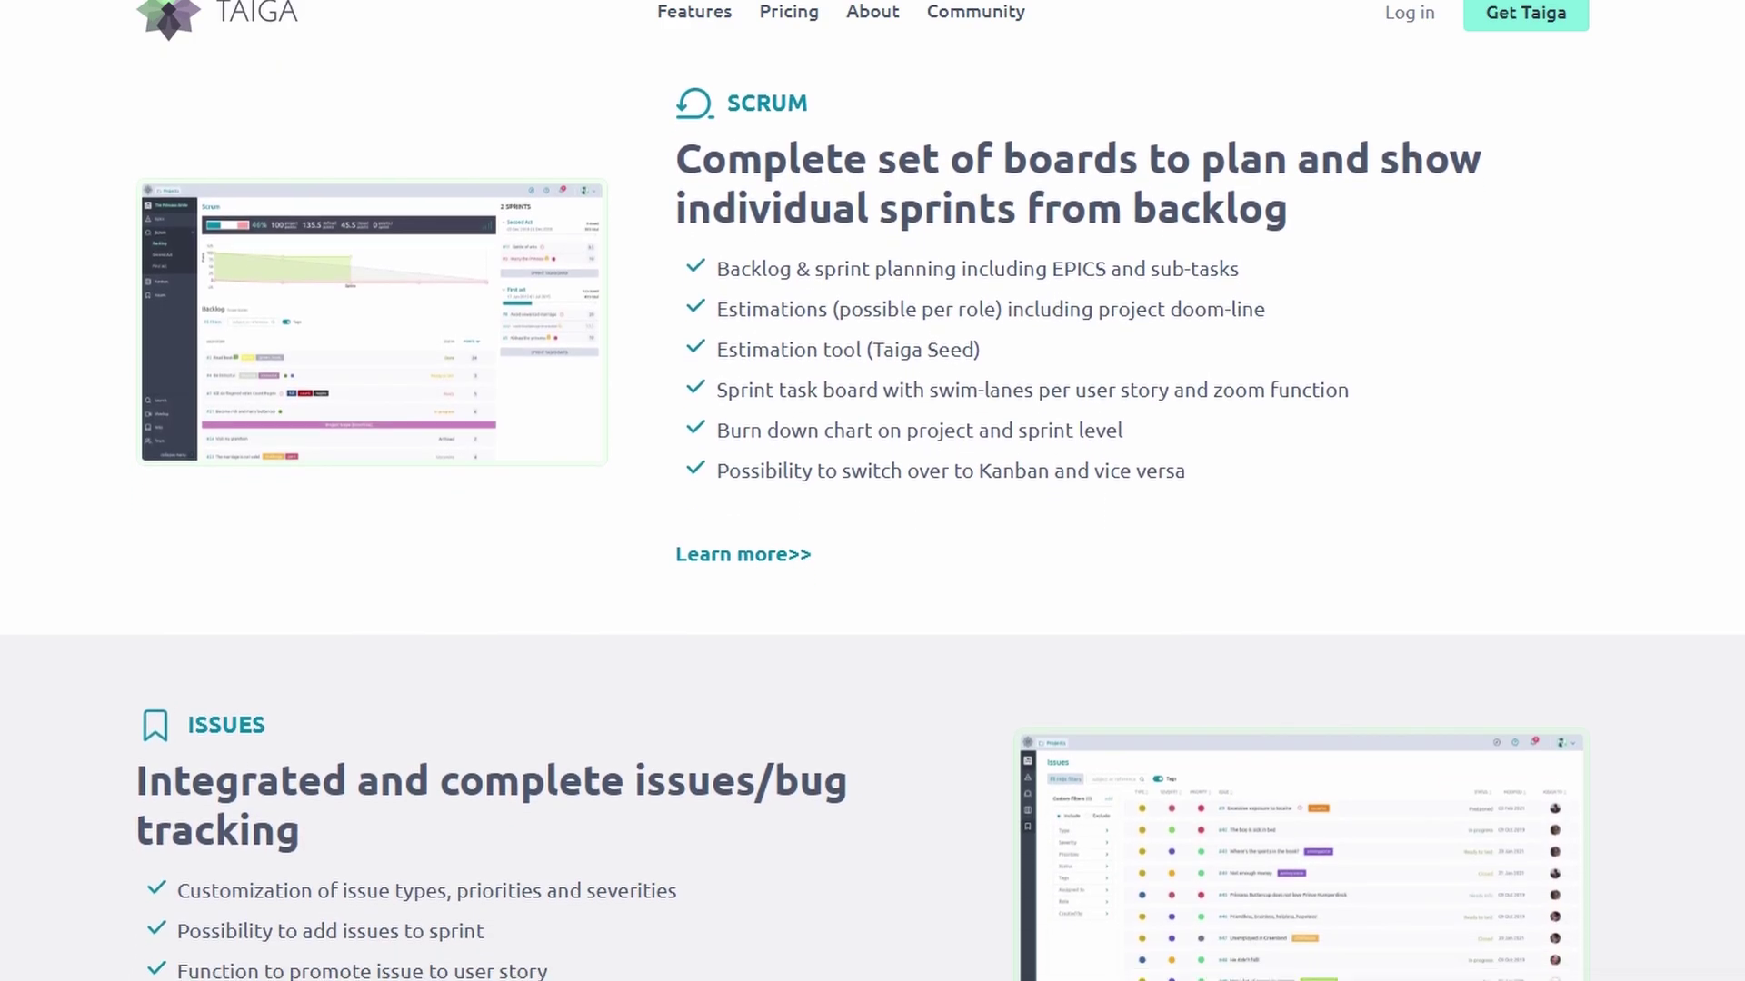
scroll(872, 518, down, 3)
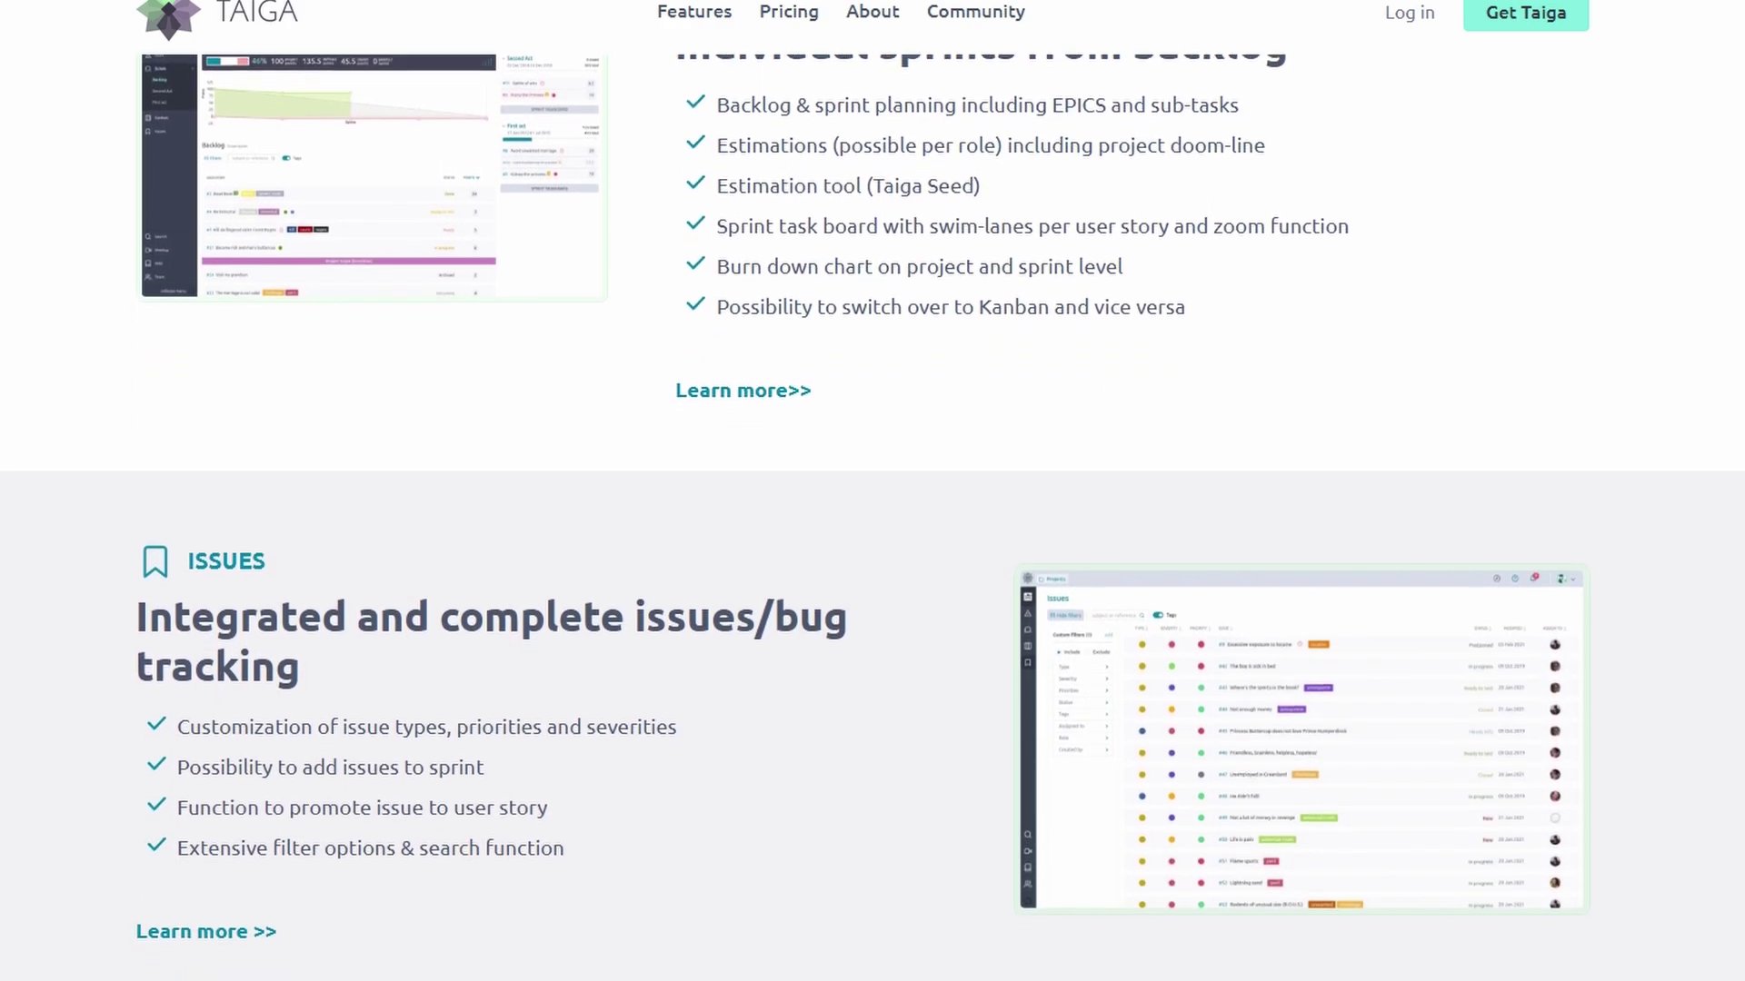
scroll(873, 518, down, 3)
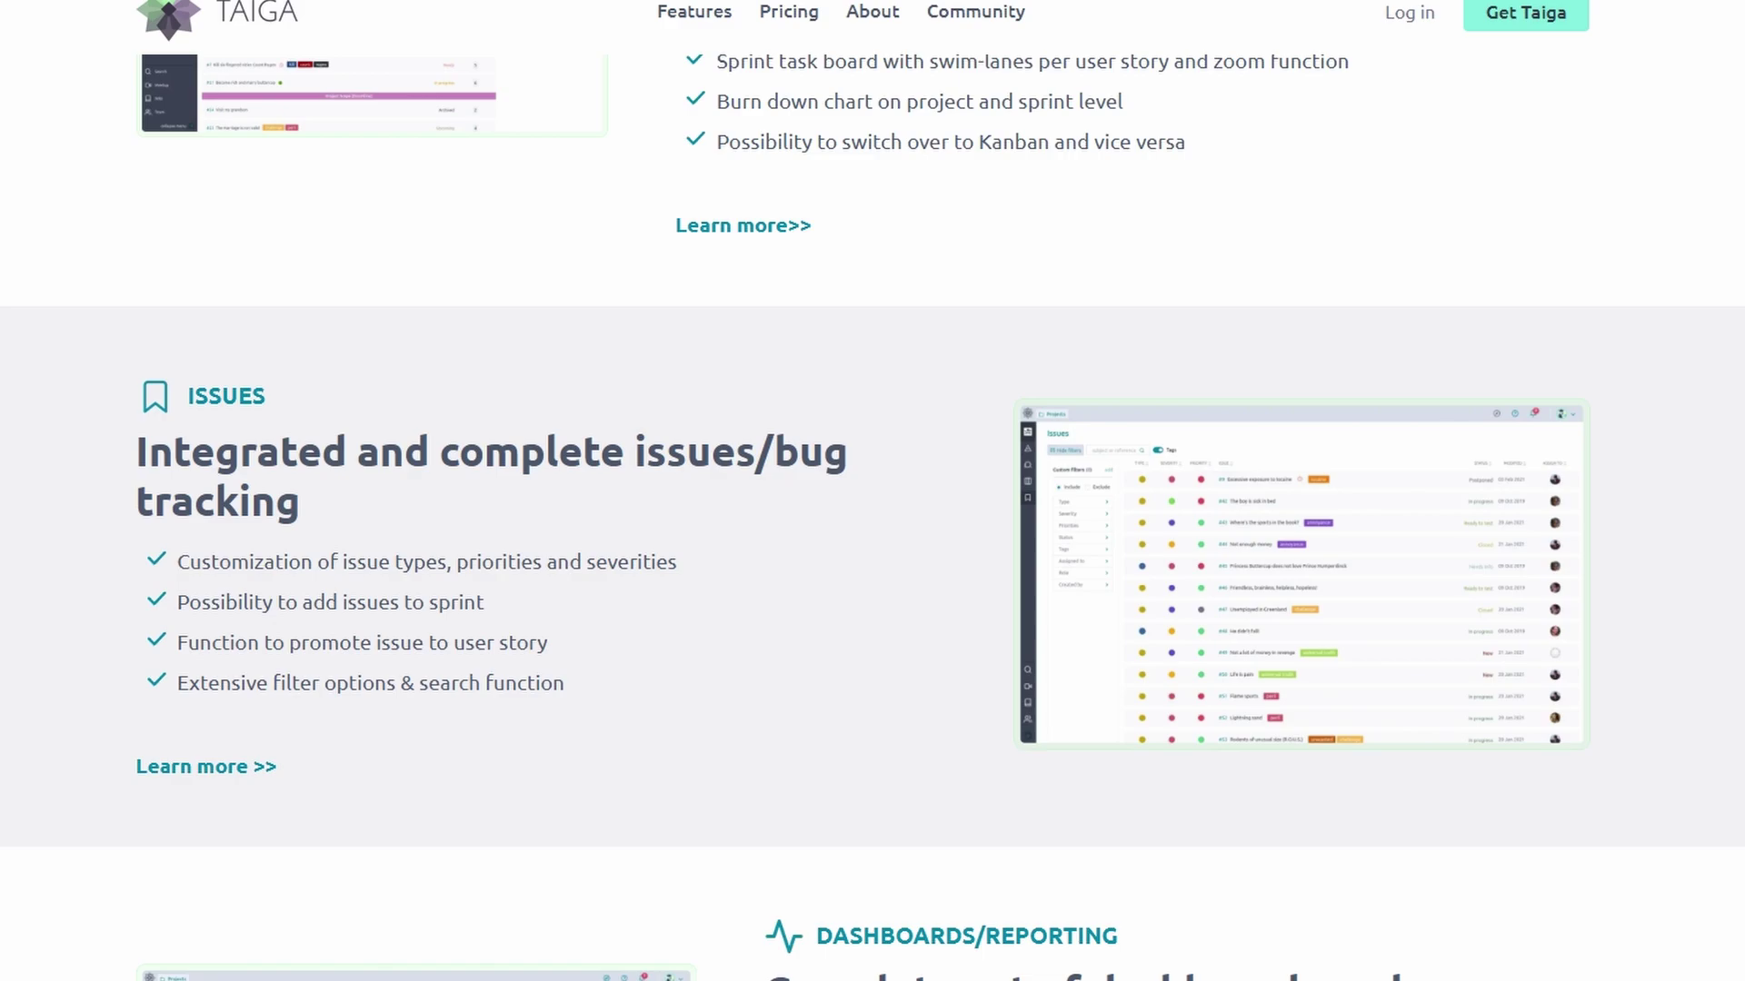
scroll(873, 518, down, 3)
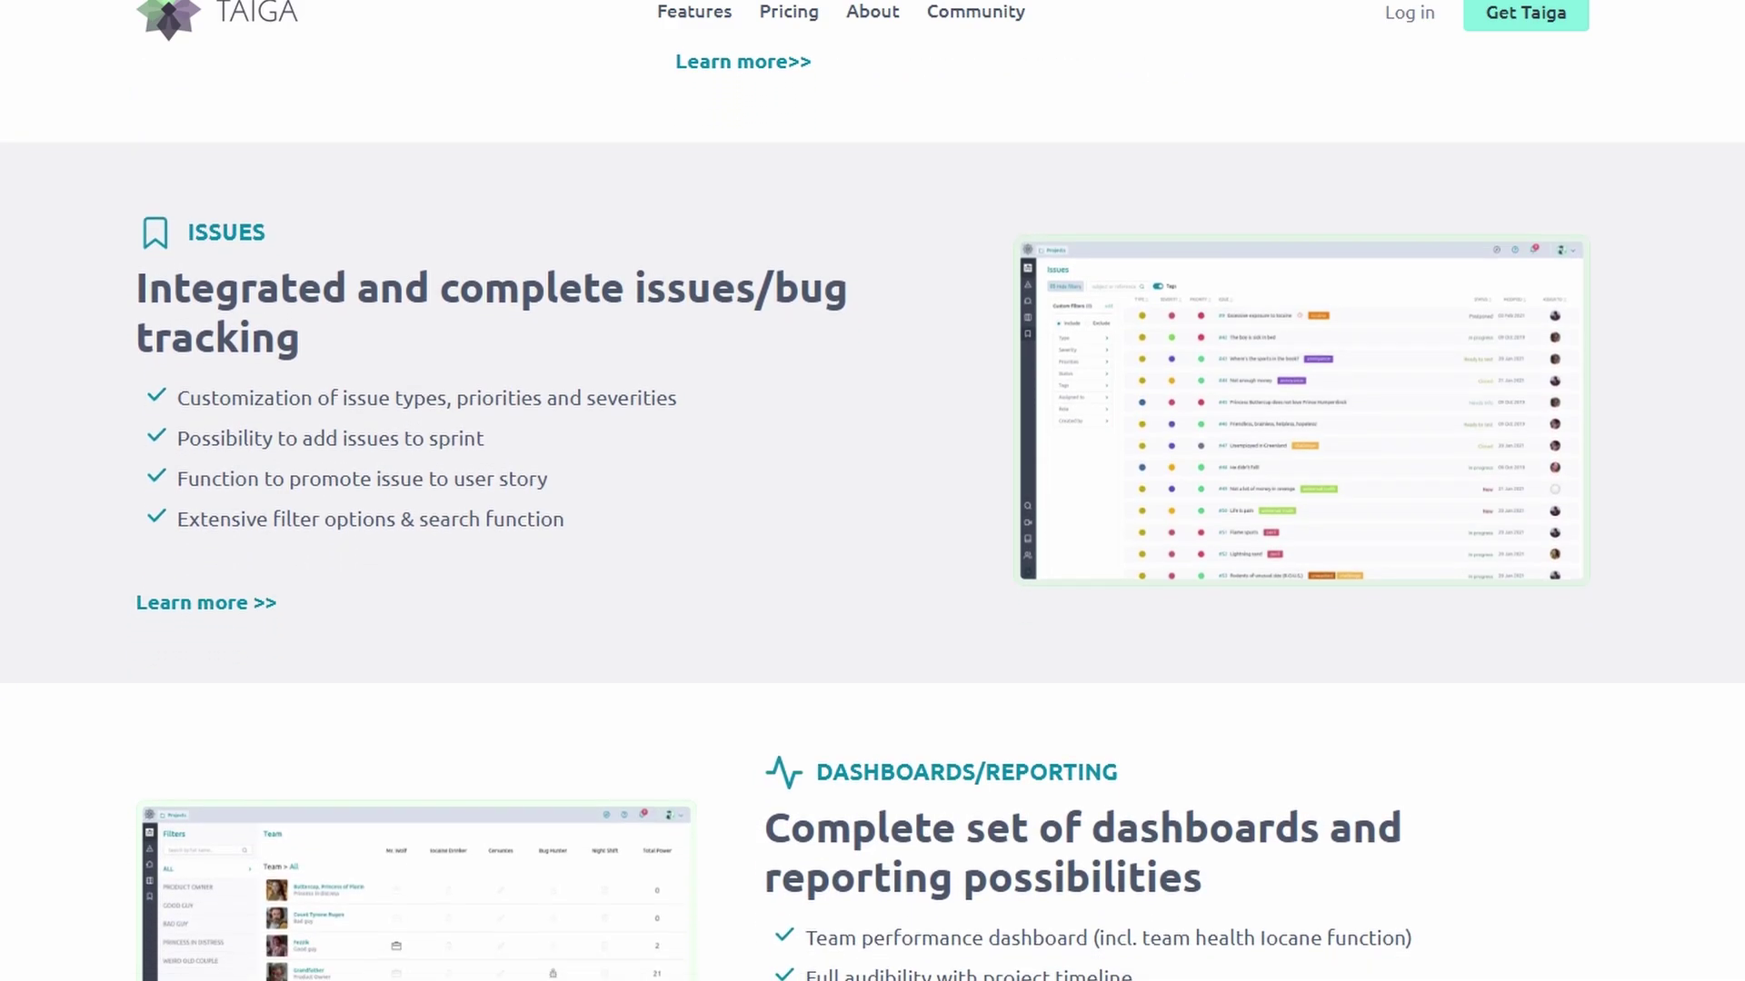
scroll(872, 518, down, 3)
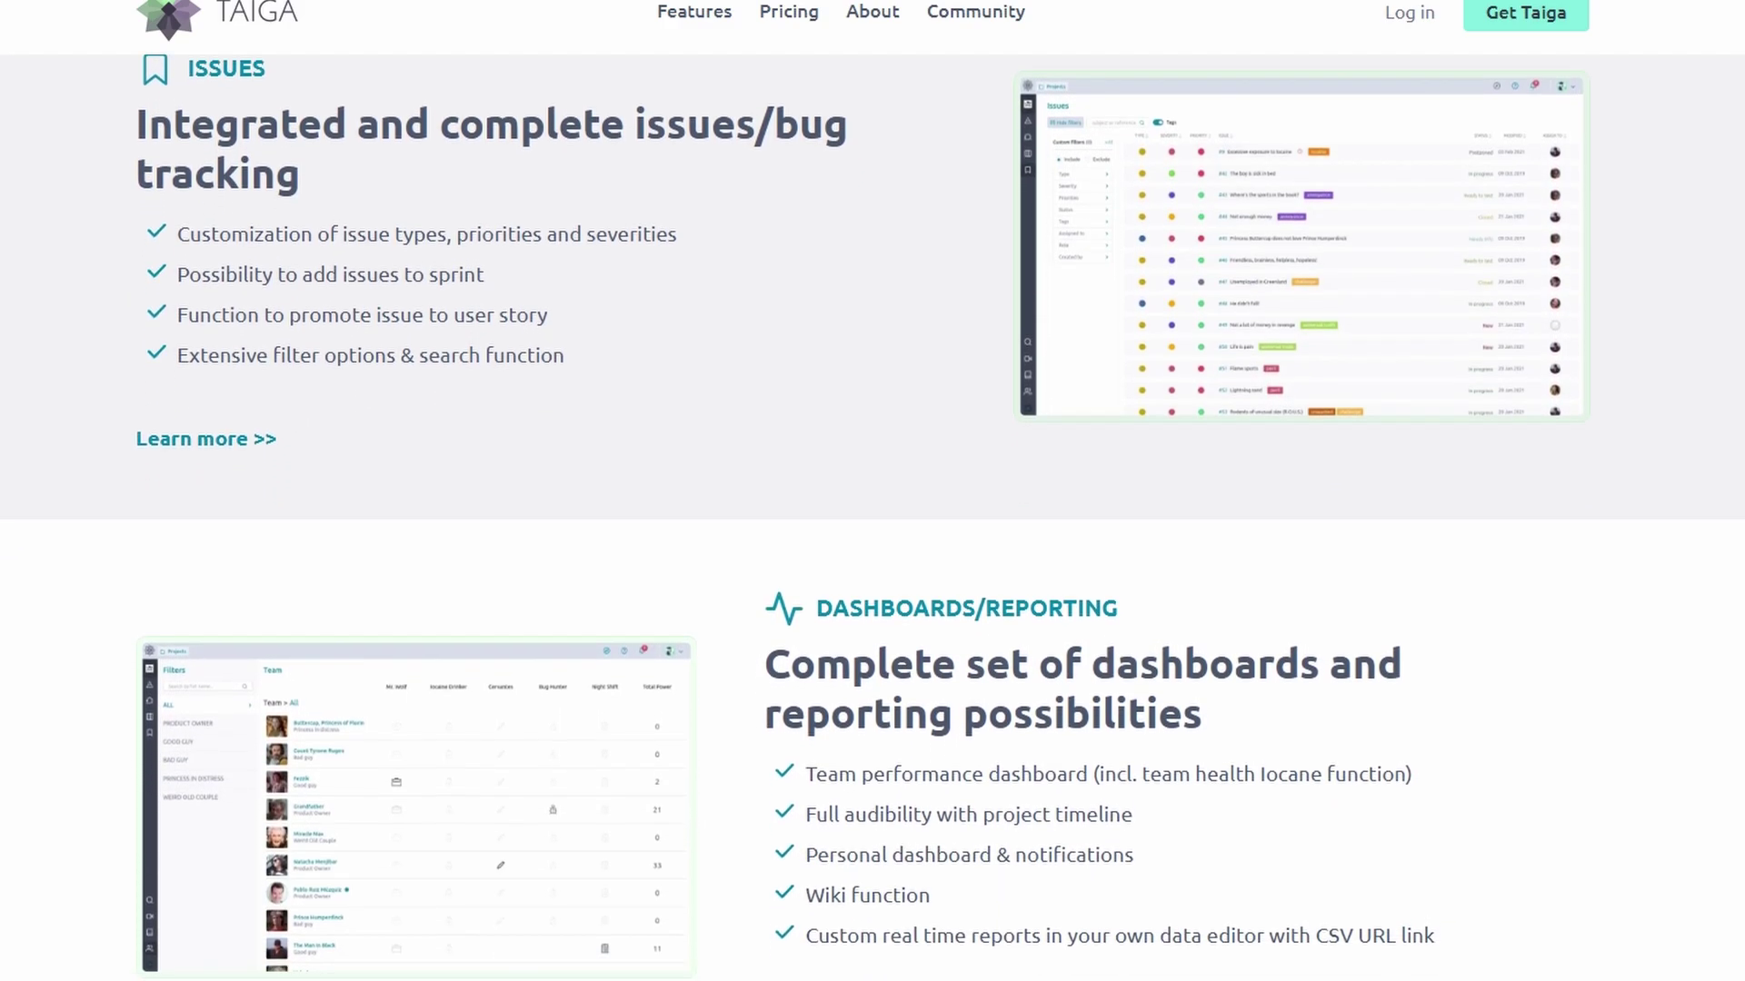
scroll(872, 517, down, 3)
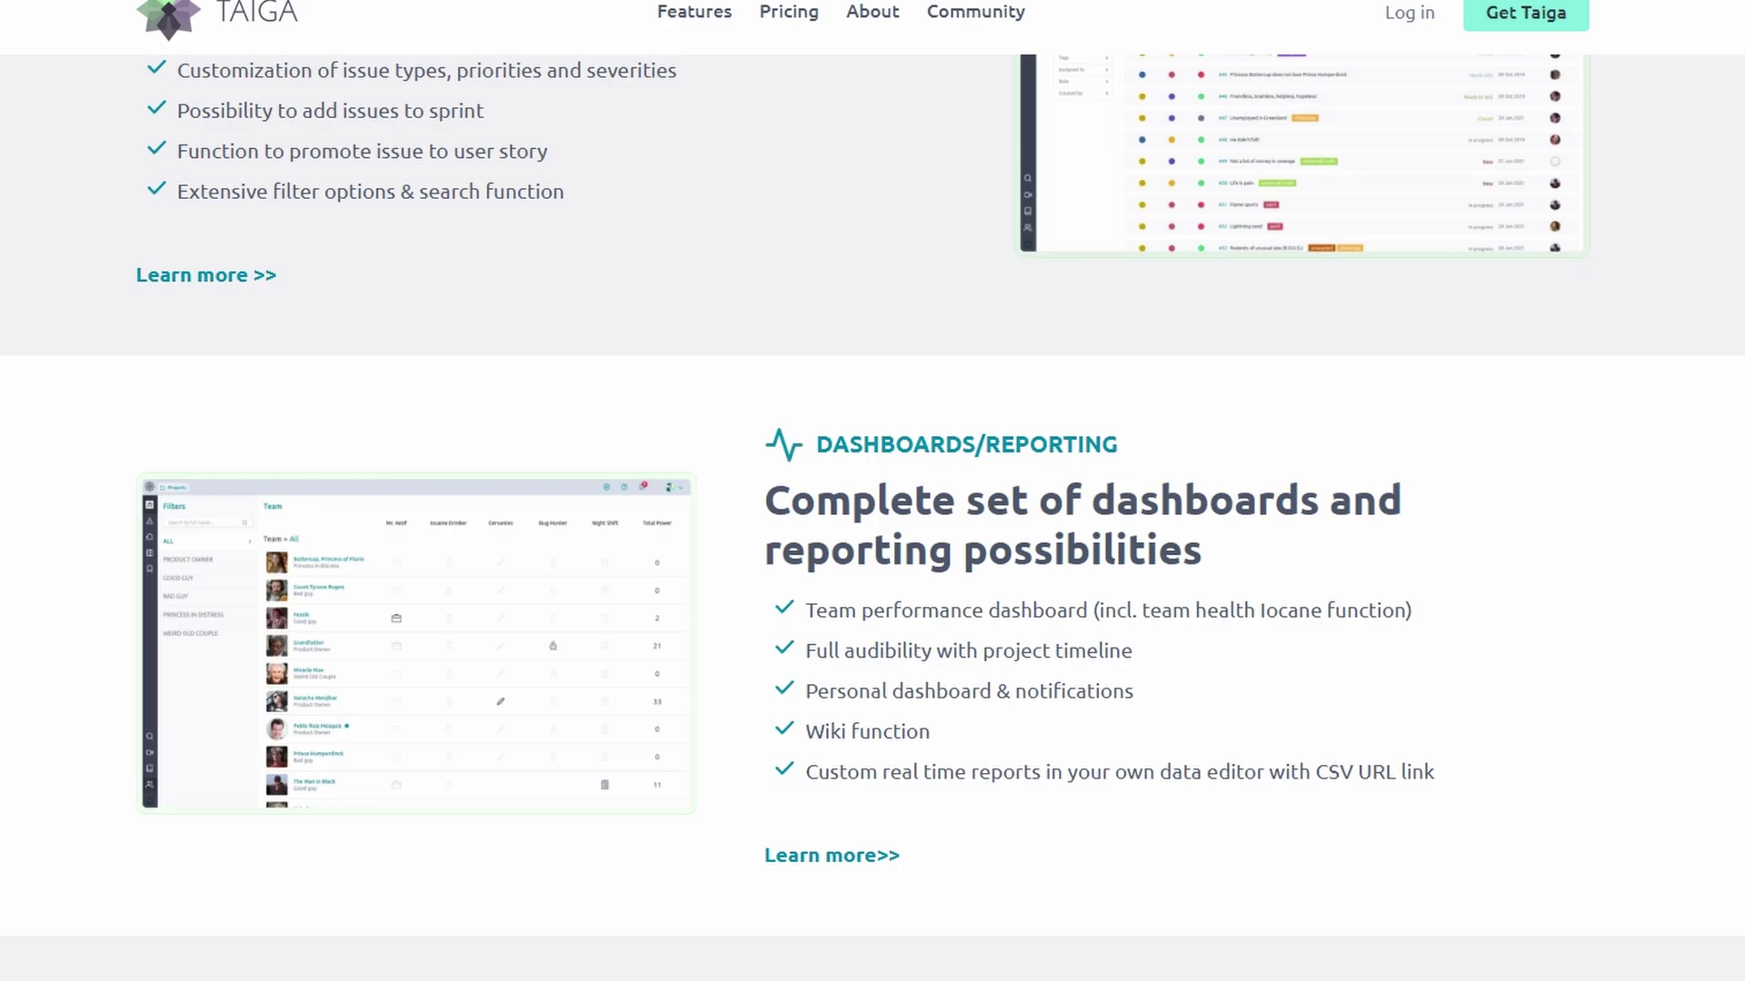
scroll(873, 518, down, 3)
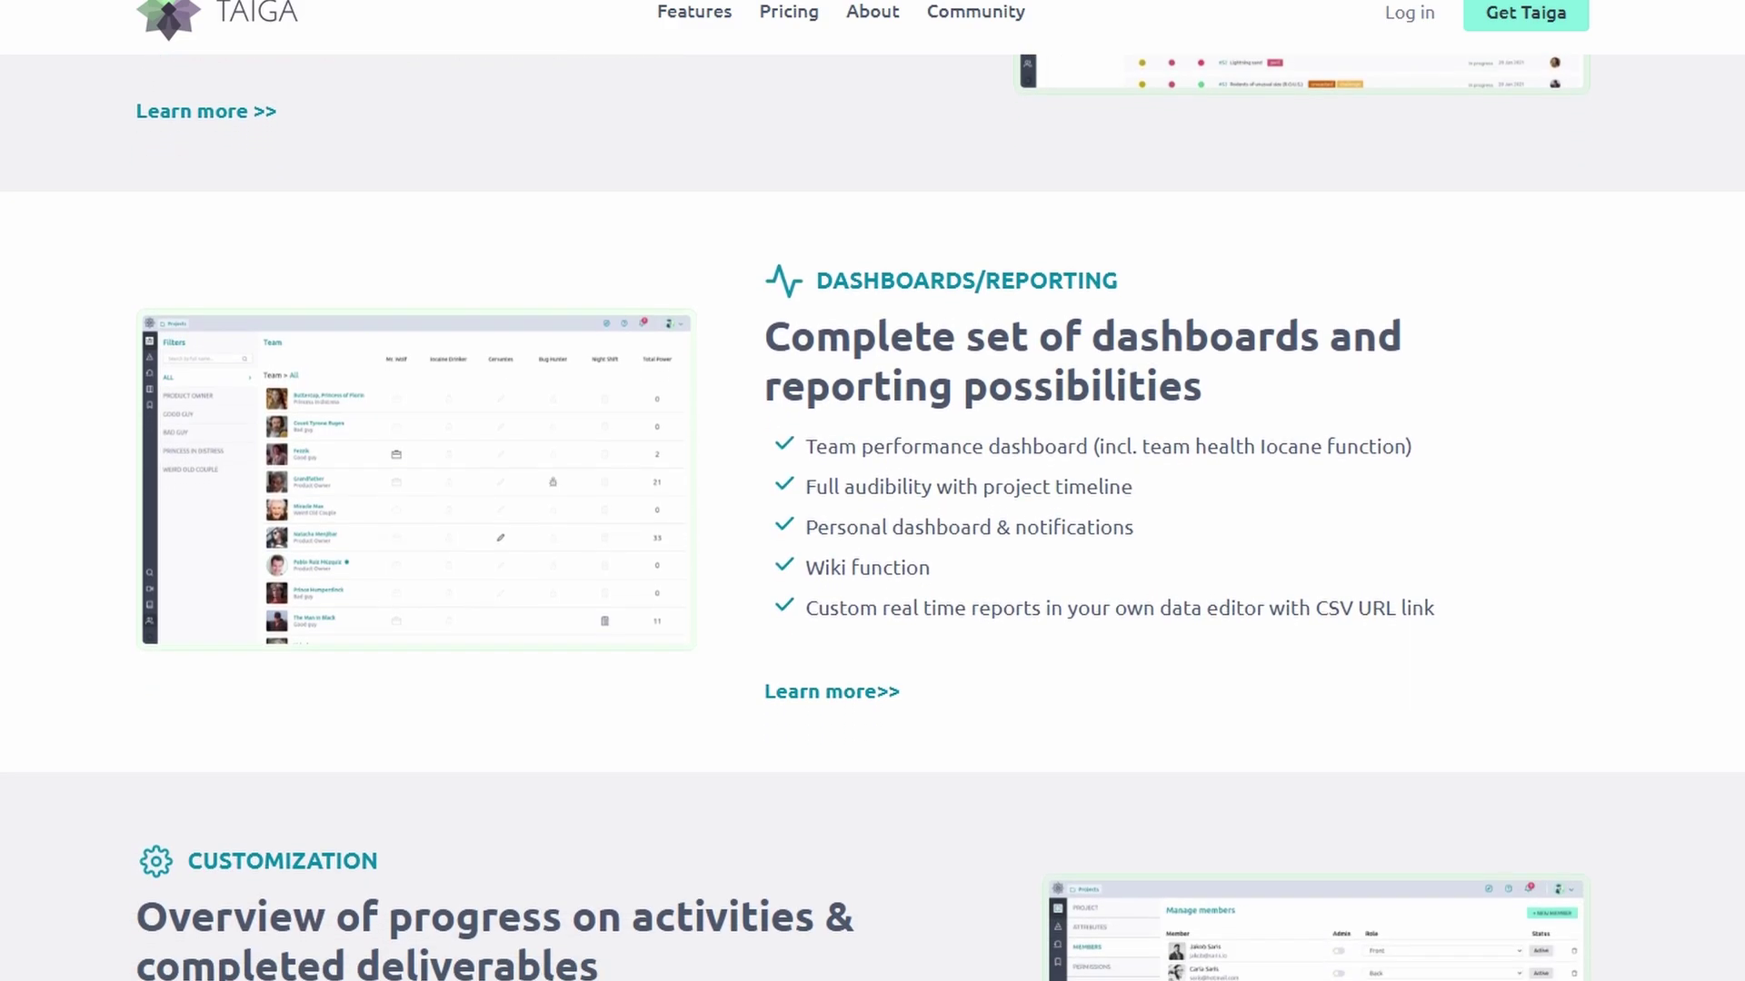
scroll(872, 518, down, 3)
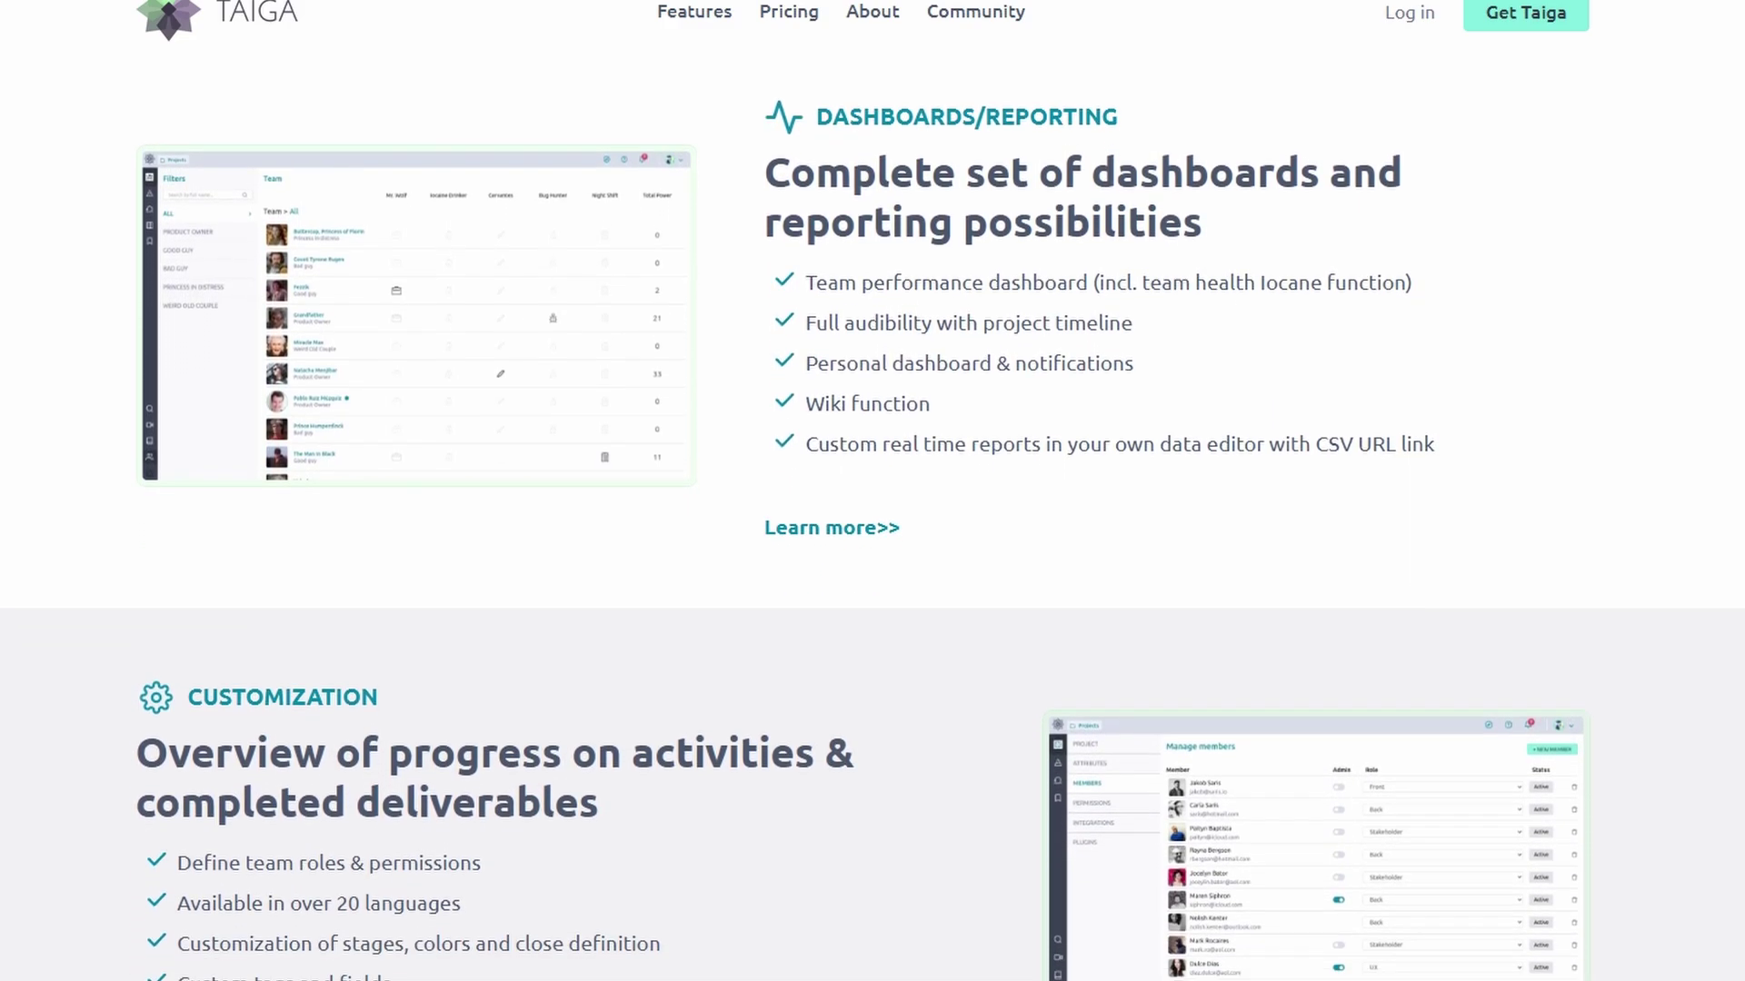
scroll(872, 518, down, 3)
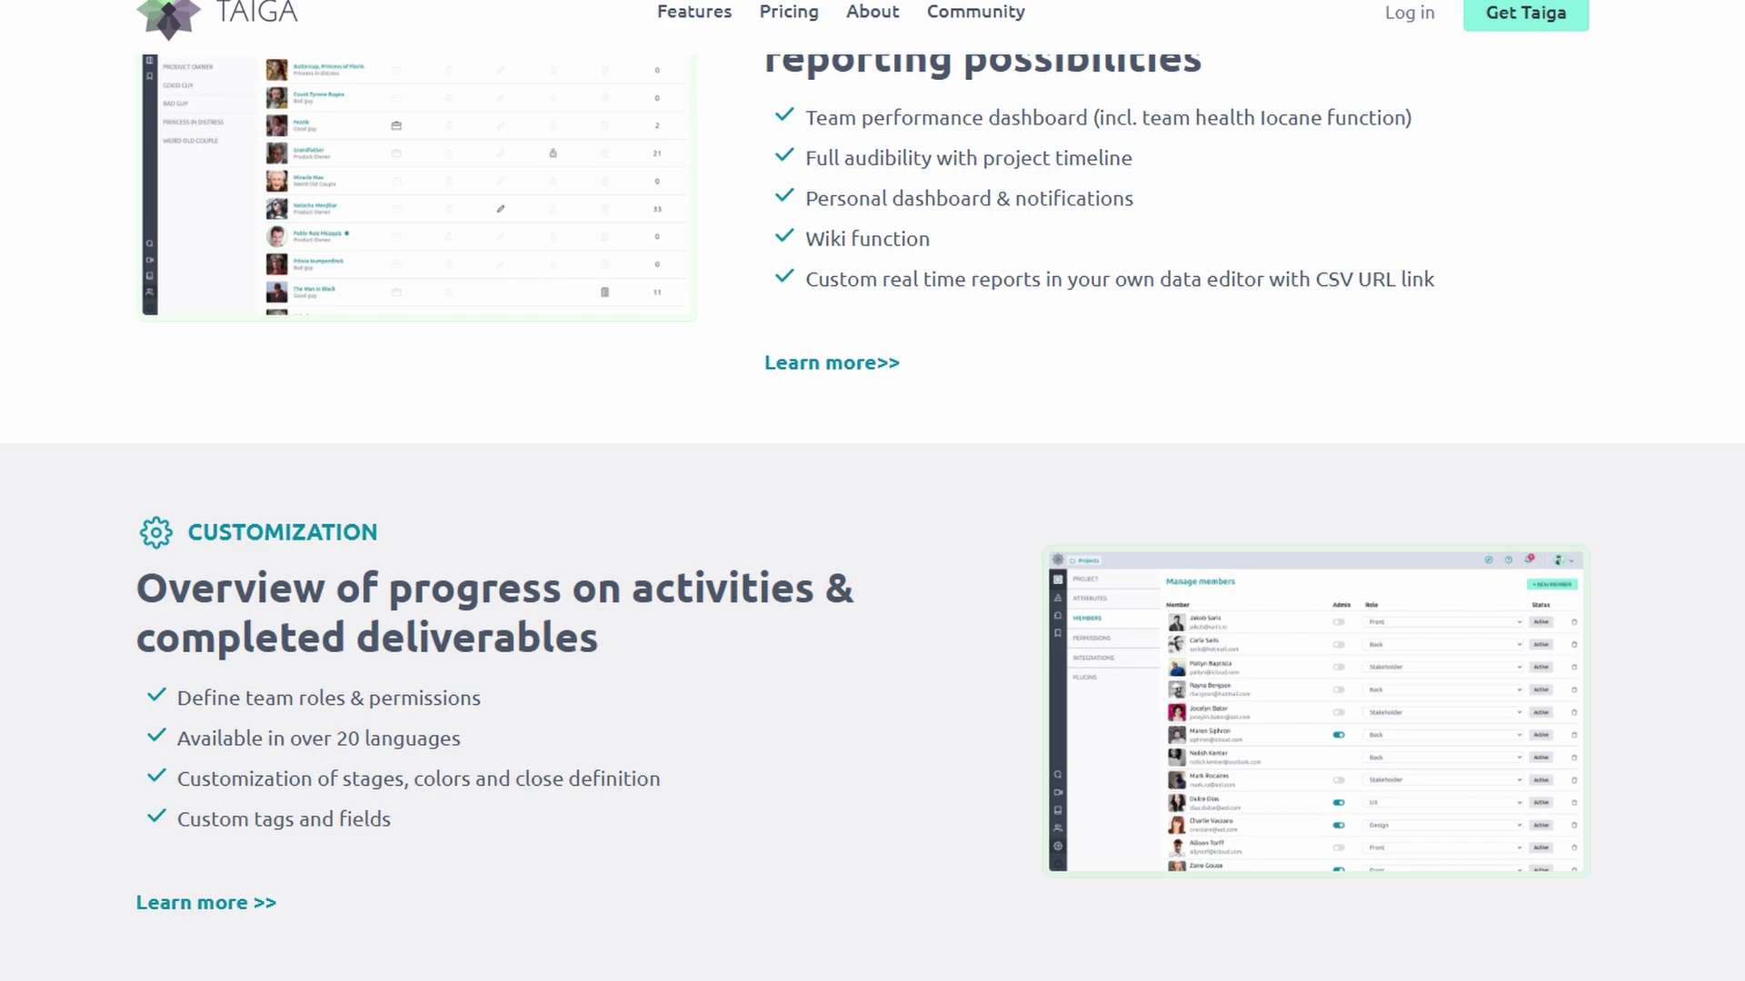
scroll(872, 518, down, 3)
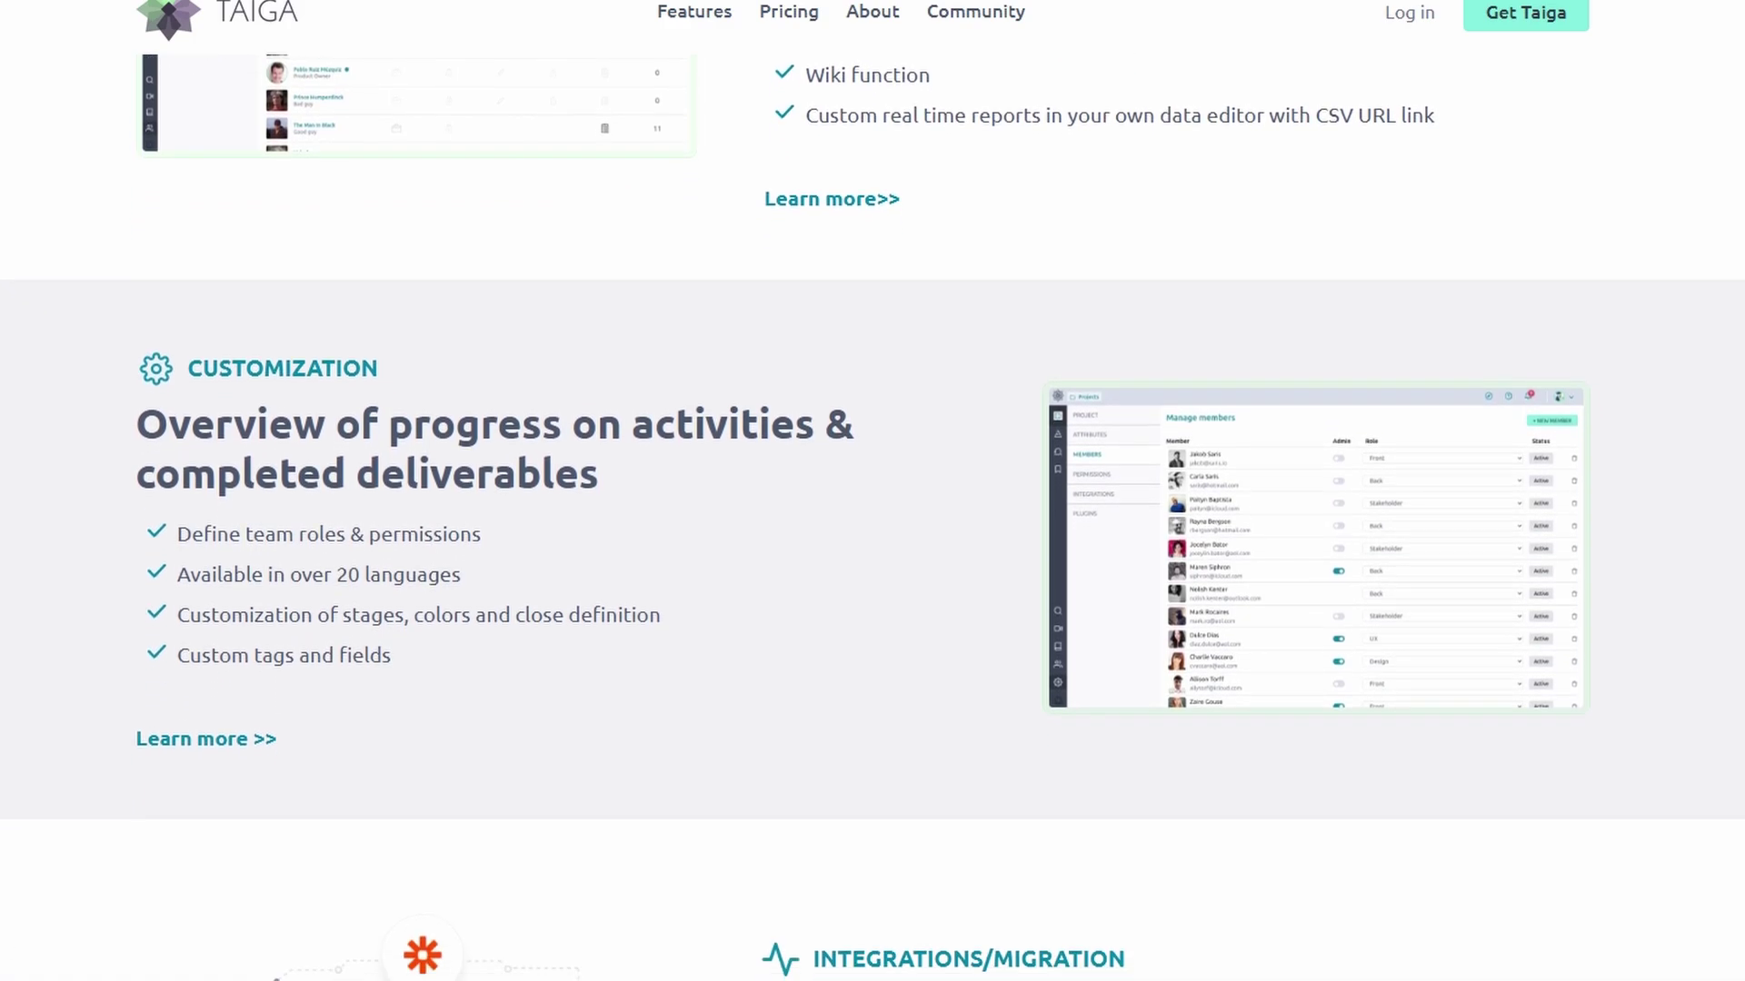
scroll(873, 518, down, 3)
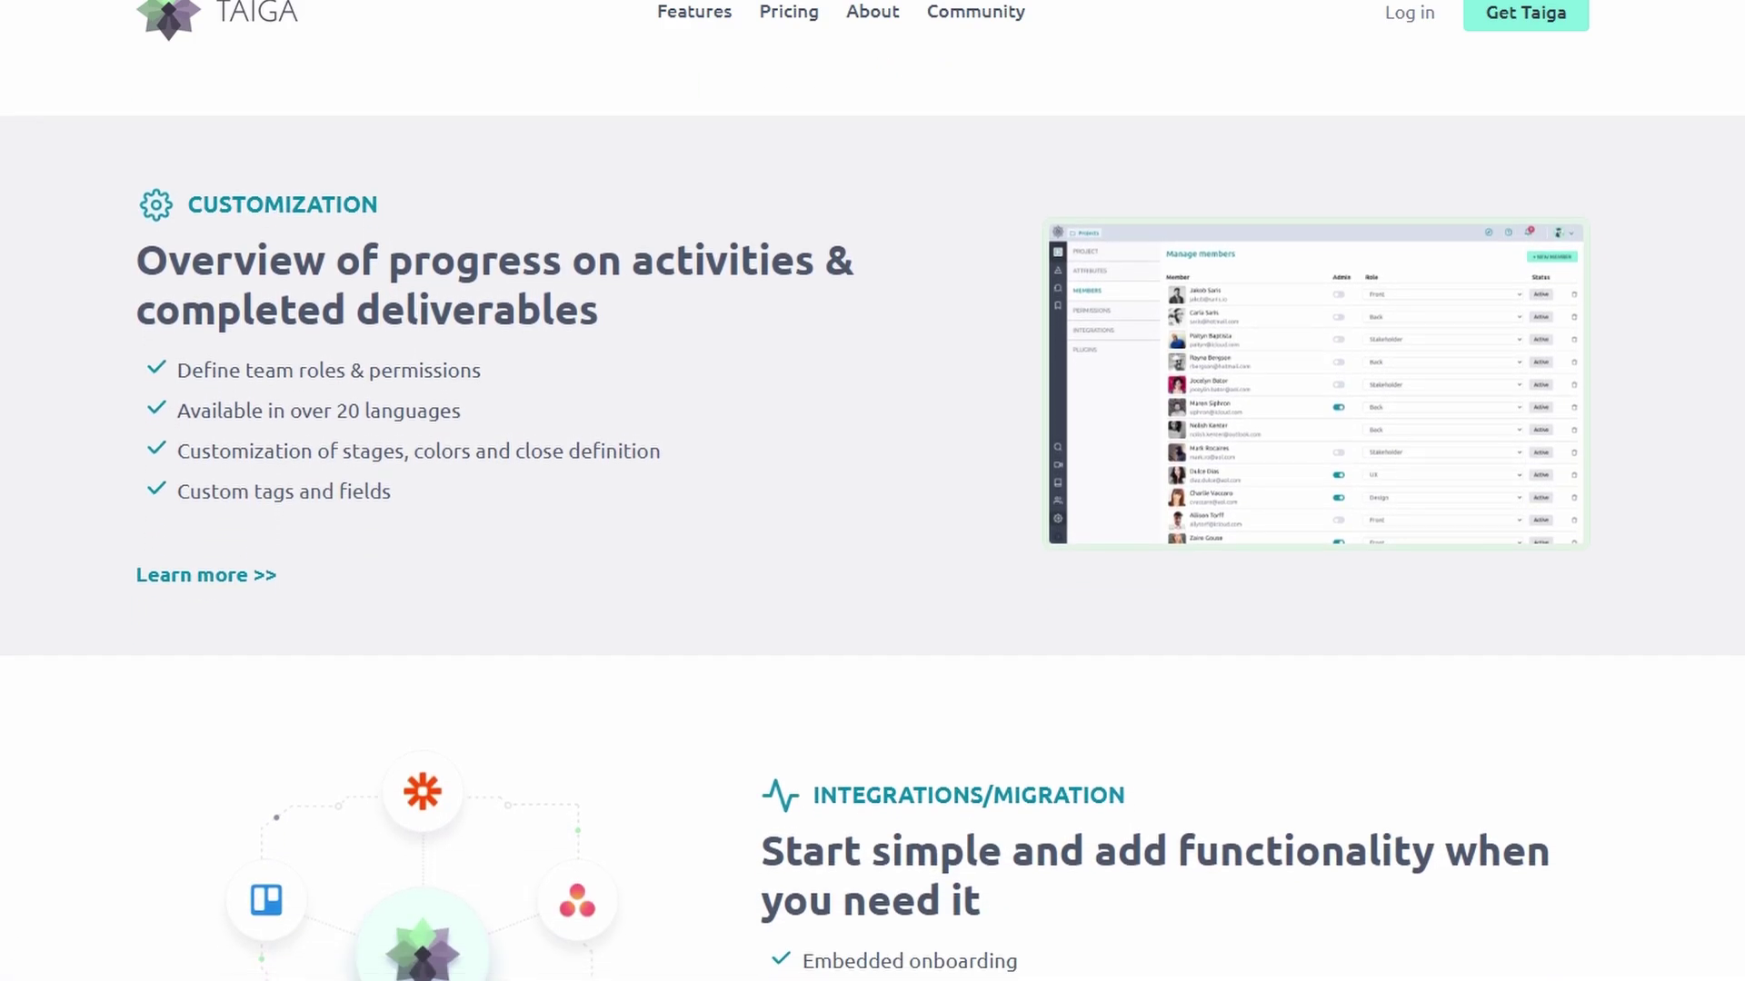
scroll(872, 518, down, 3)
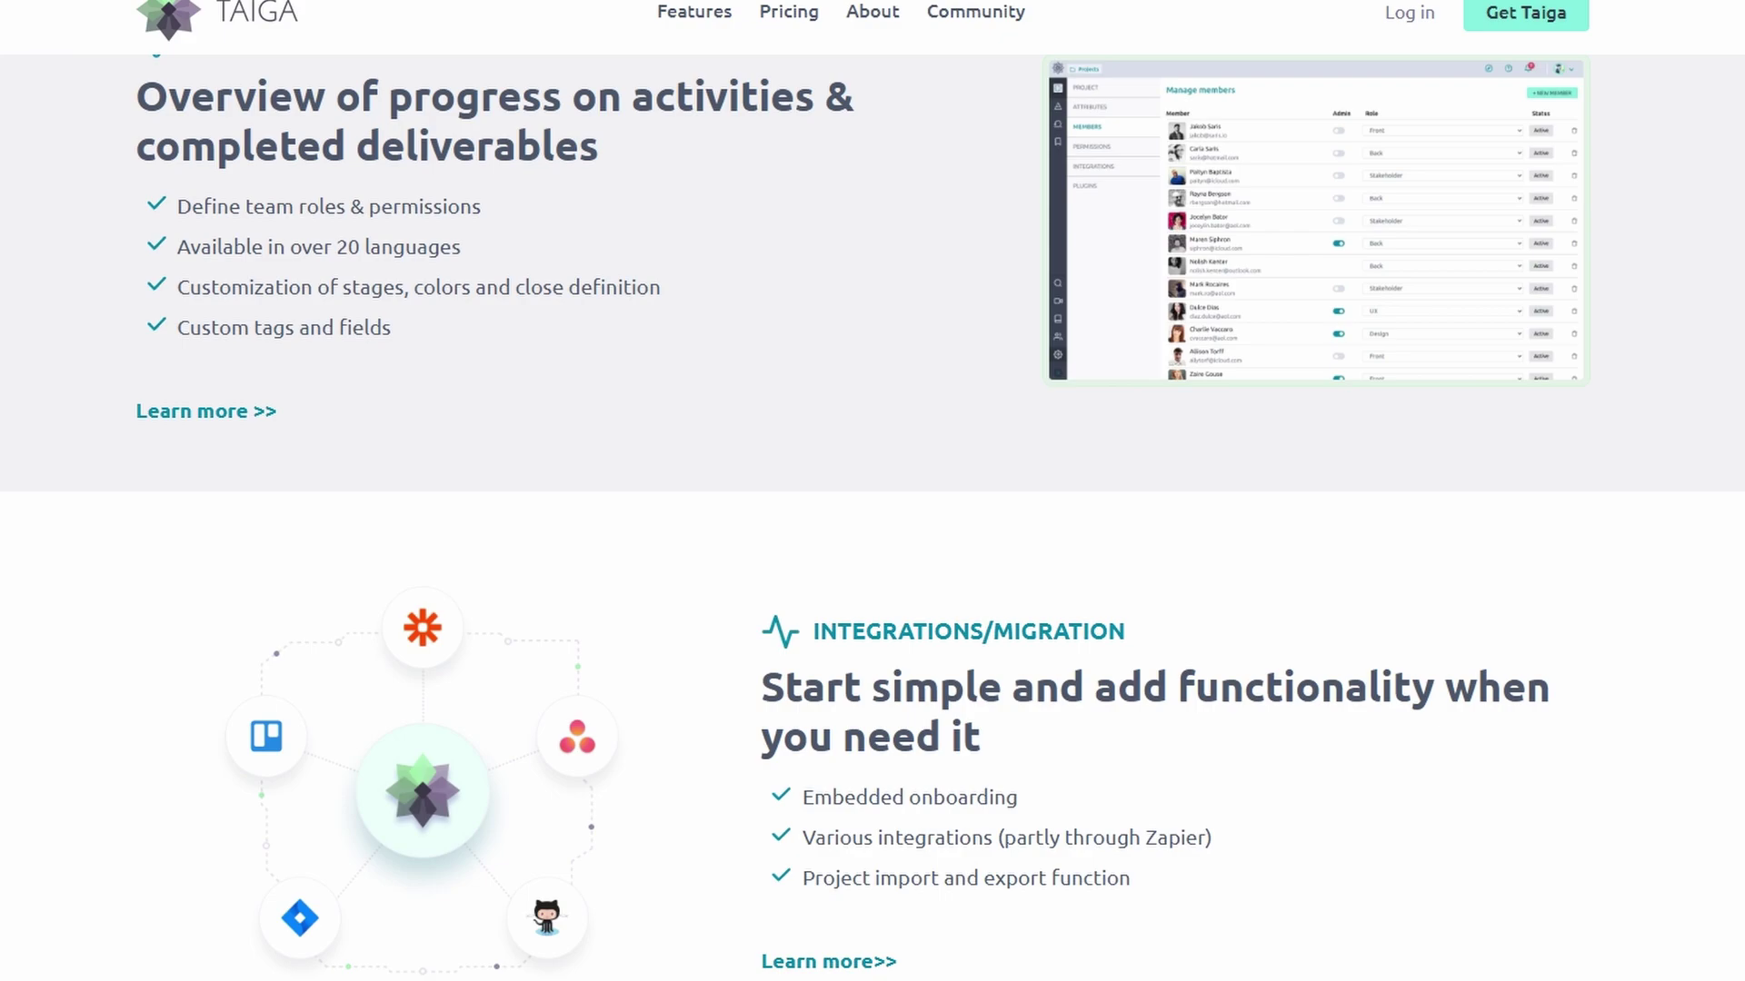
scroll(872, 517, down, 3)
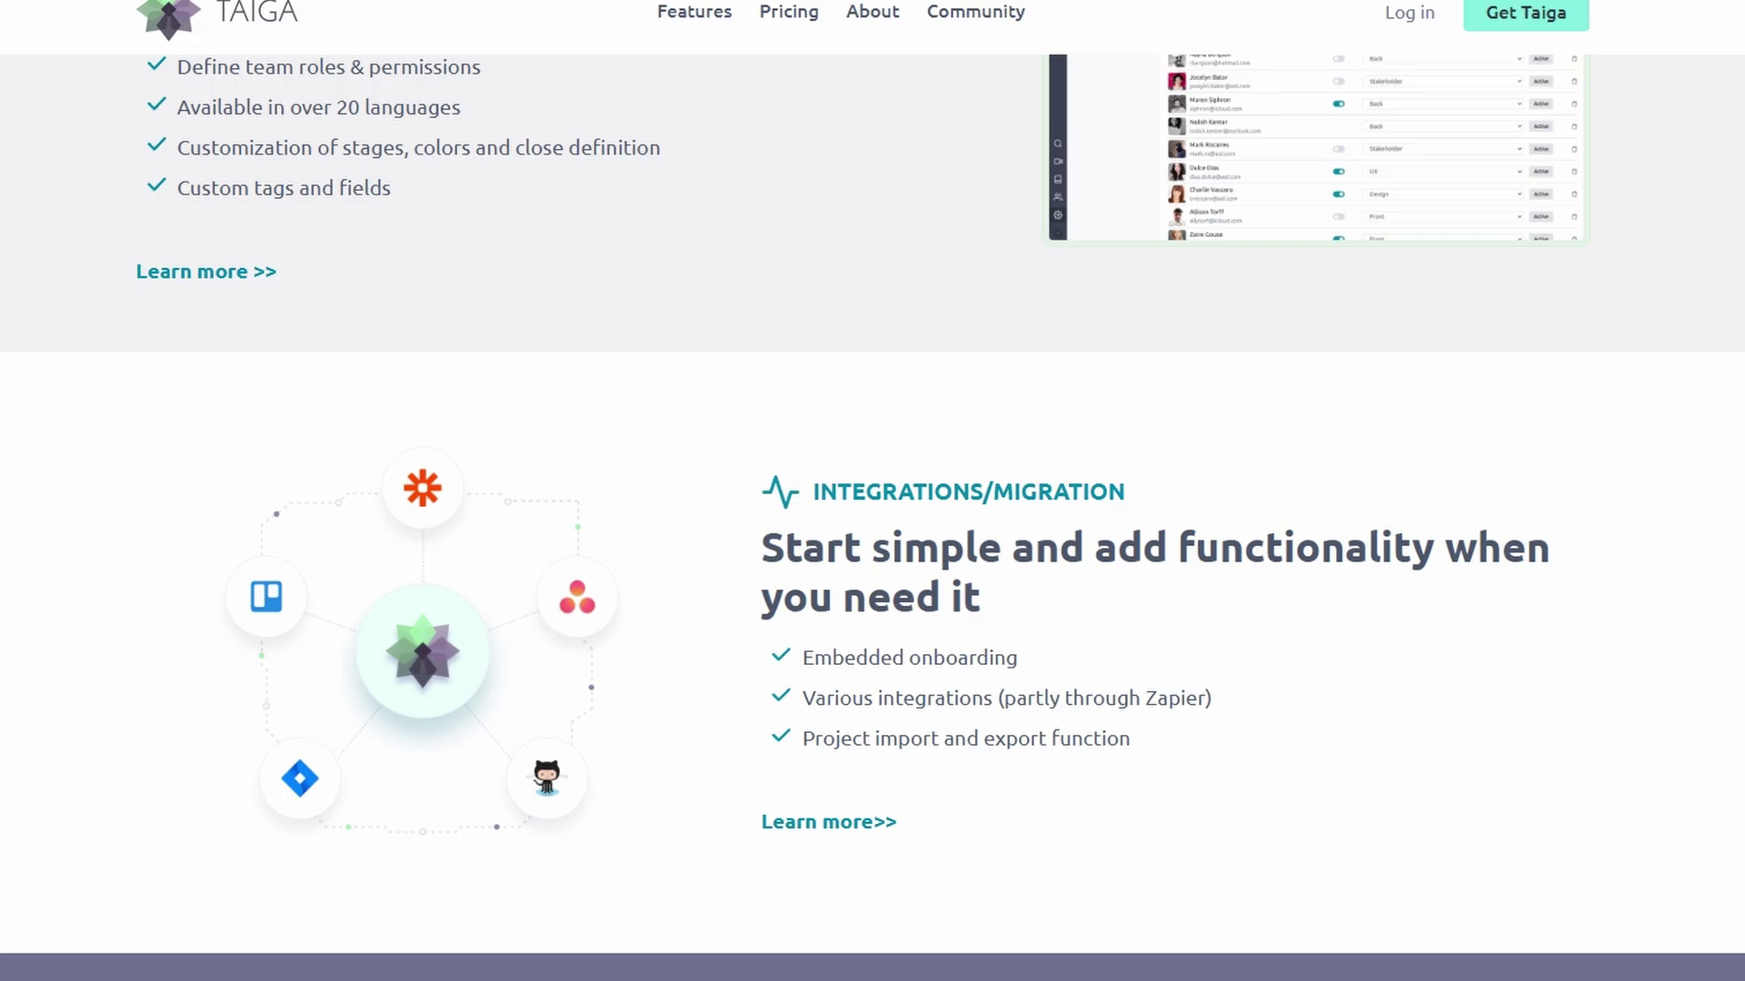
scroll(705, 342, up, 10)
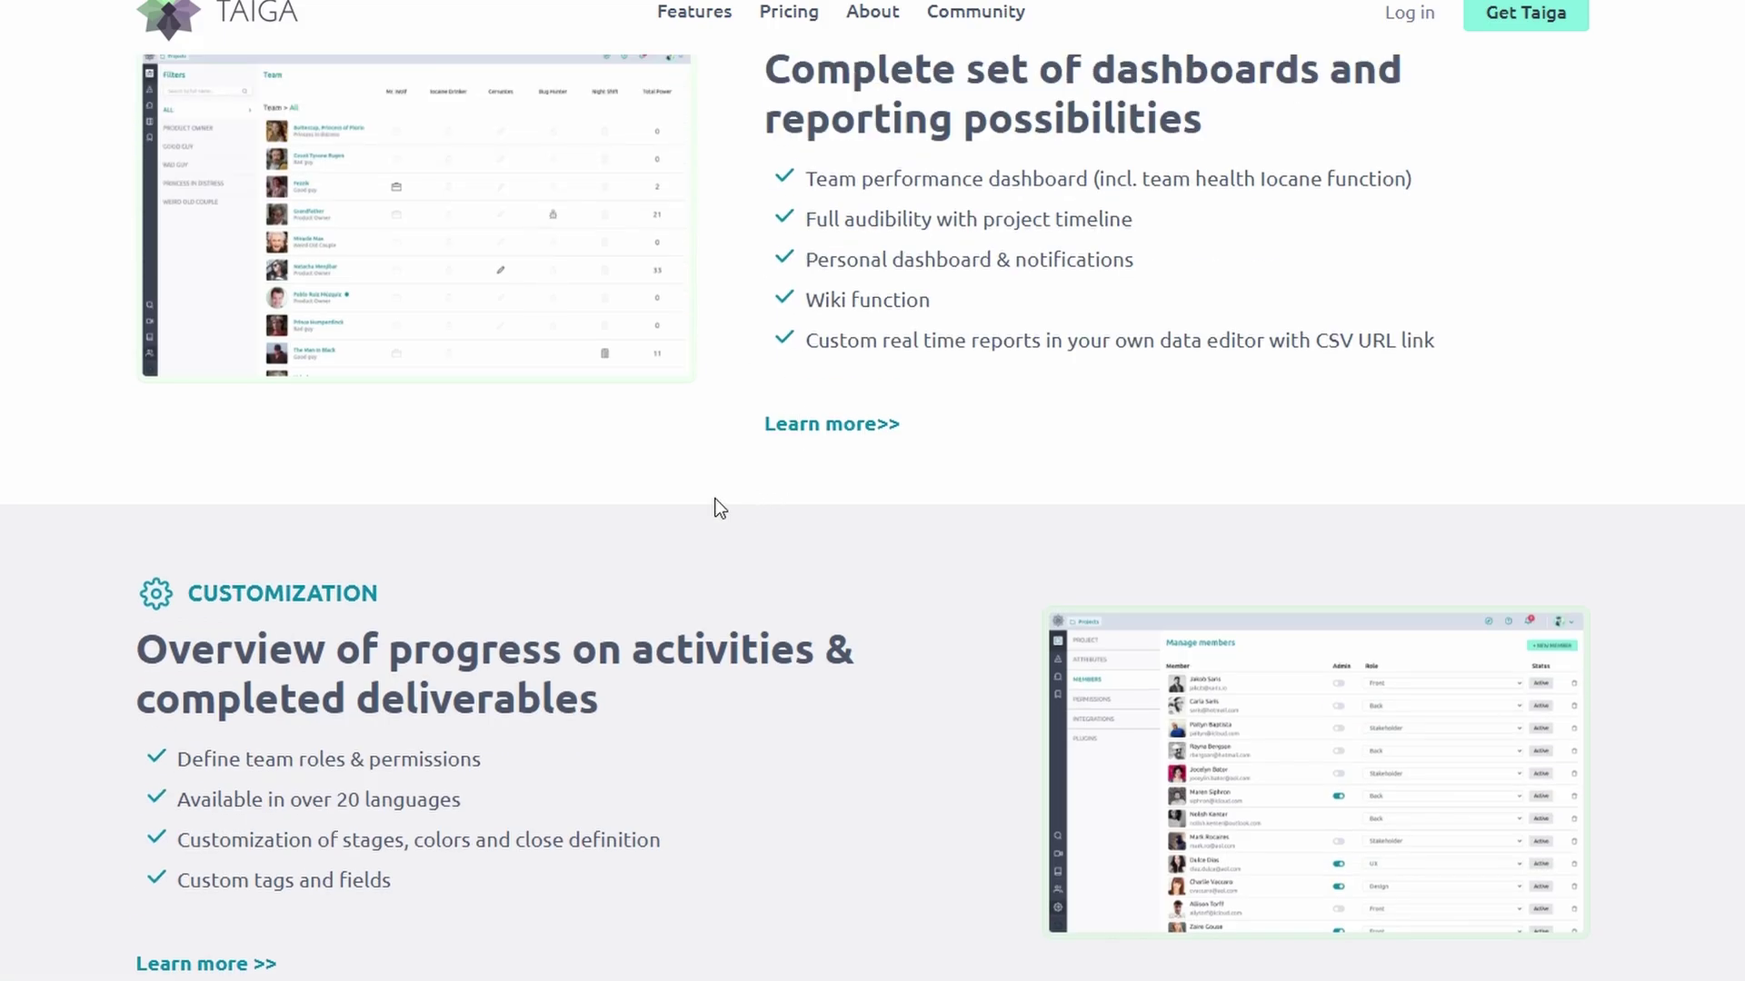
scroll(718, 507, down, 3)
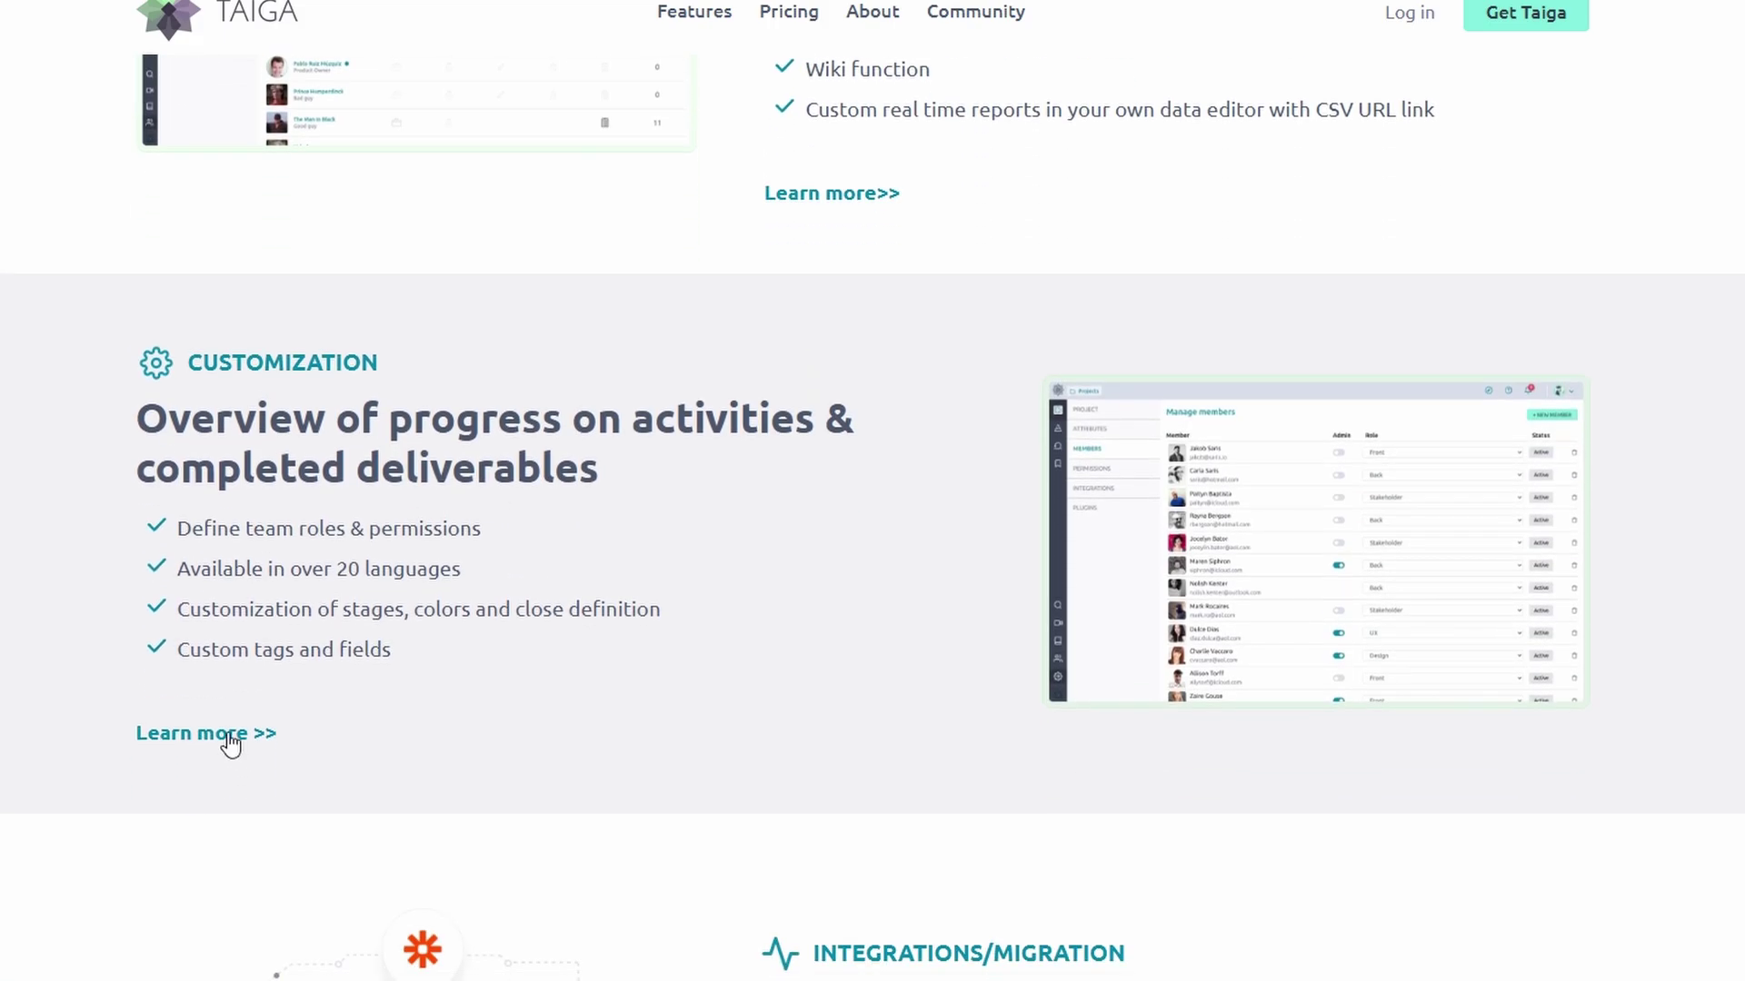
Step: Scroll through 'Customisation for your projects' to the Tier 3 External User and Discover page section
scroll(794, 405, up, 3)
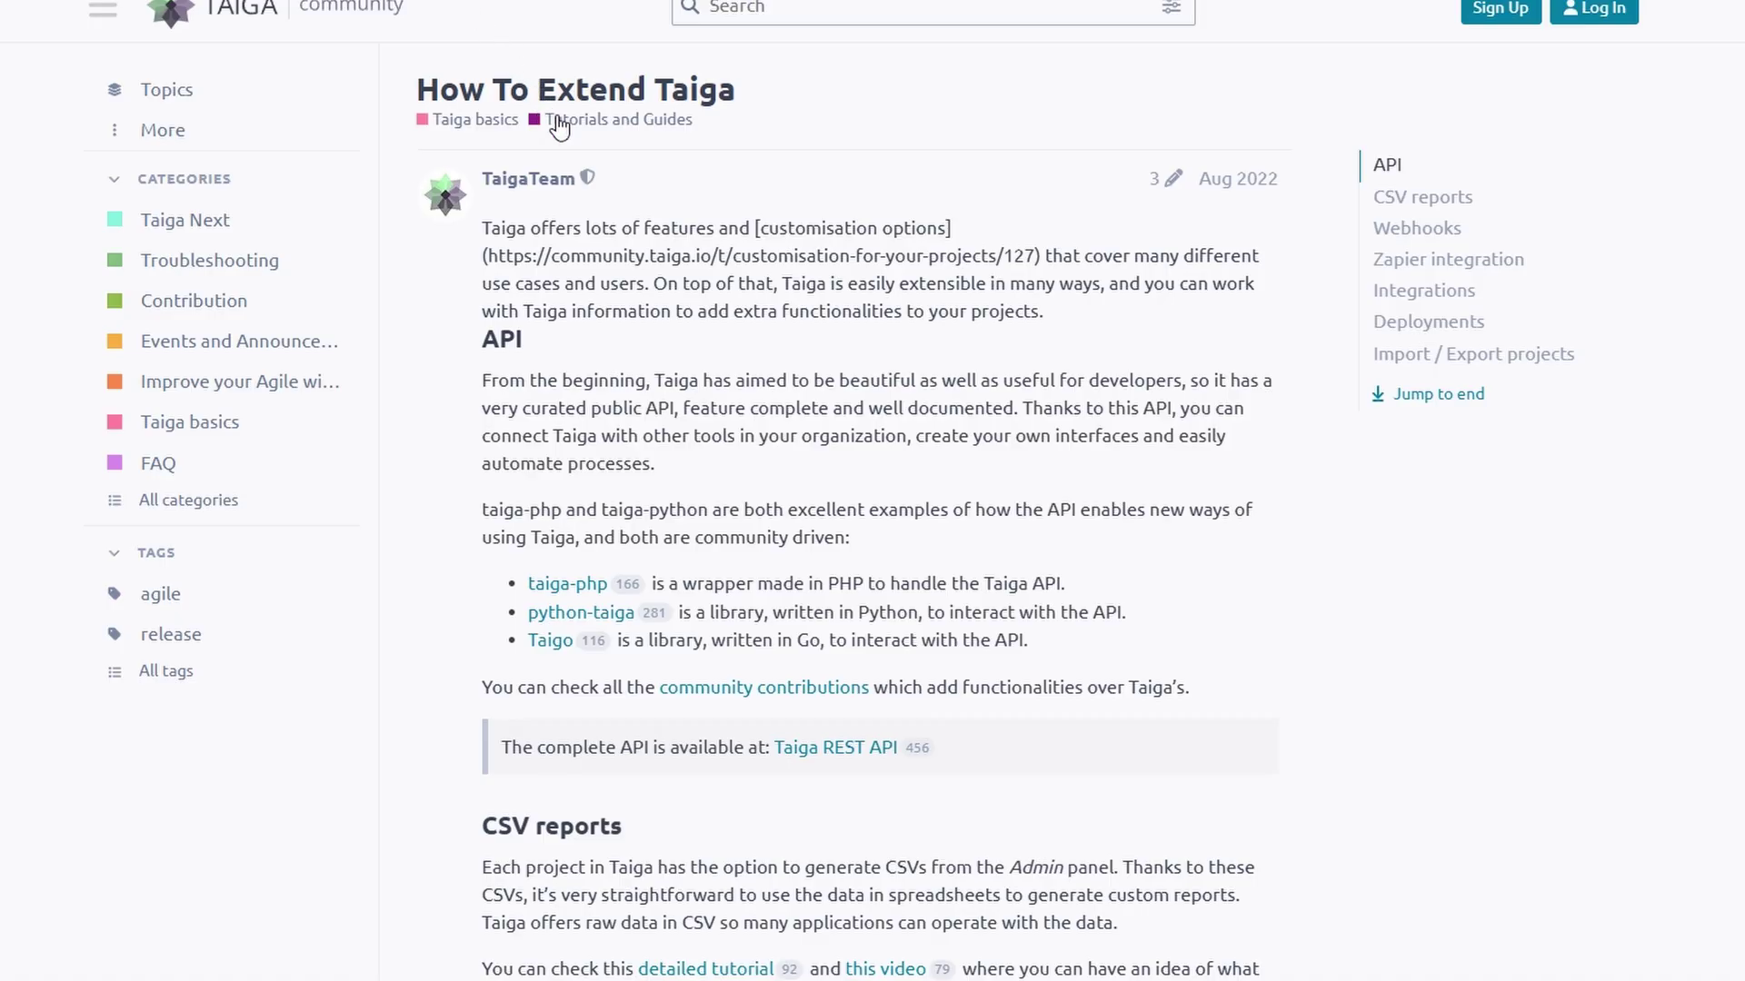
scroll(559, 122, down, 20)
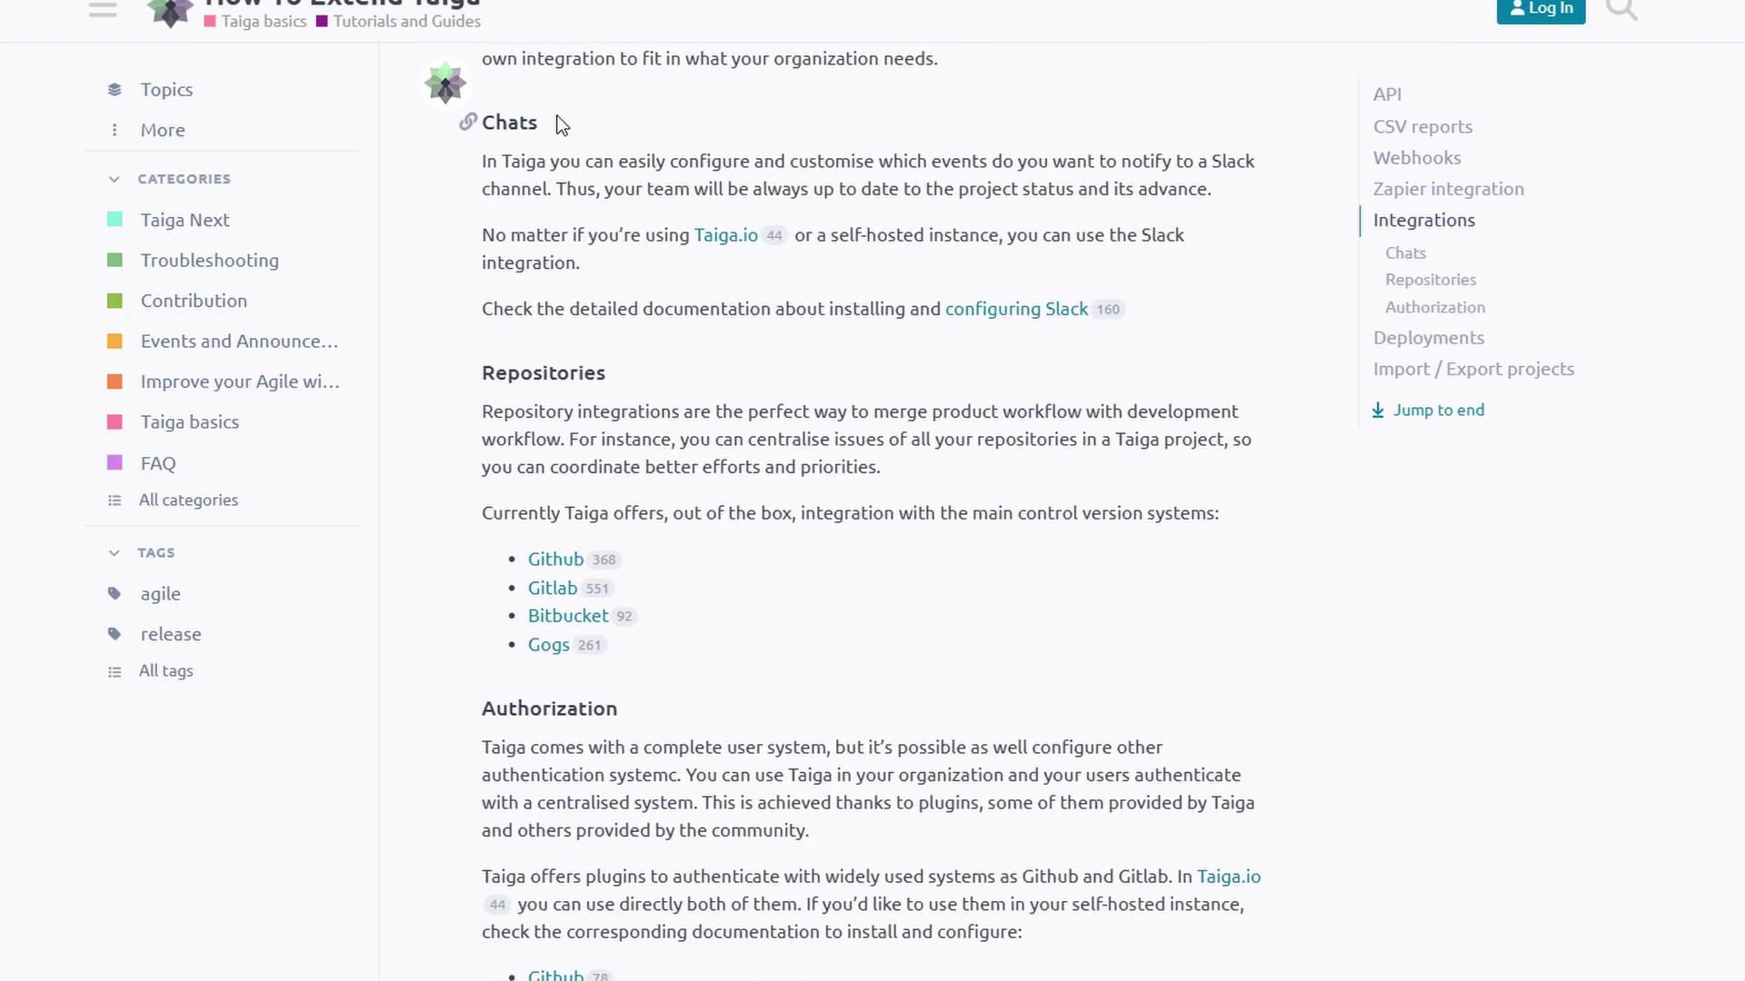
scroll(571, 127, down, 7)
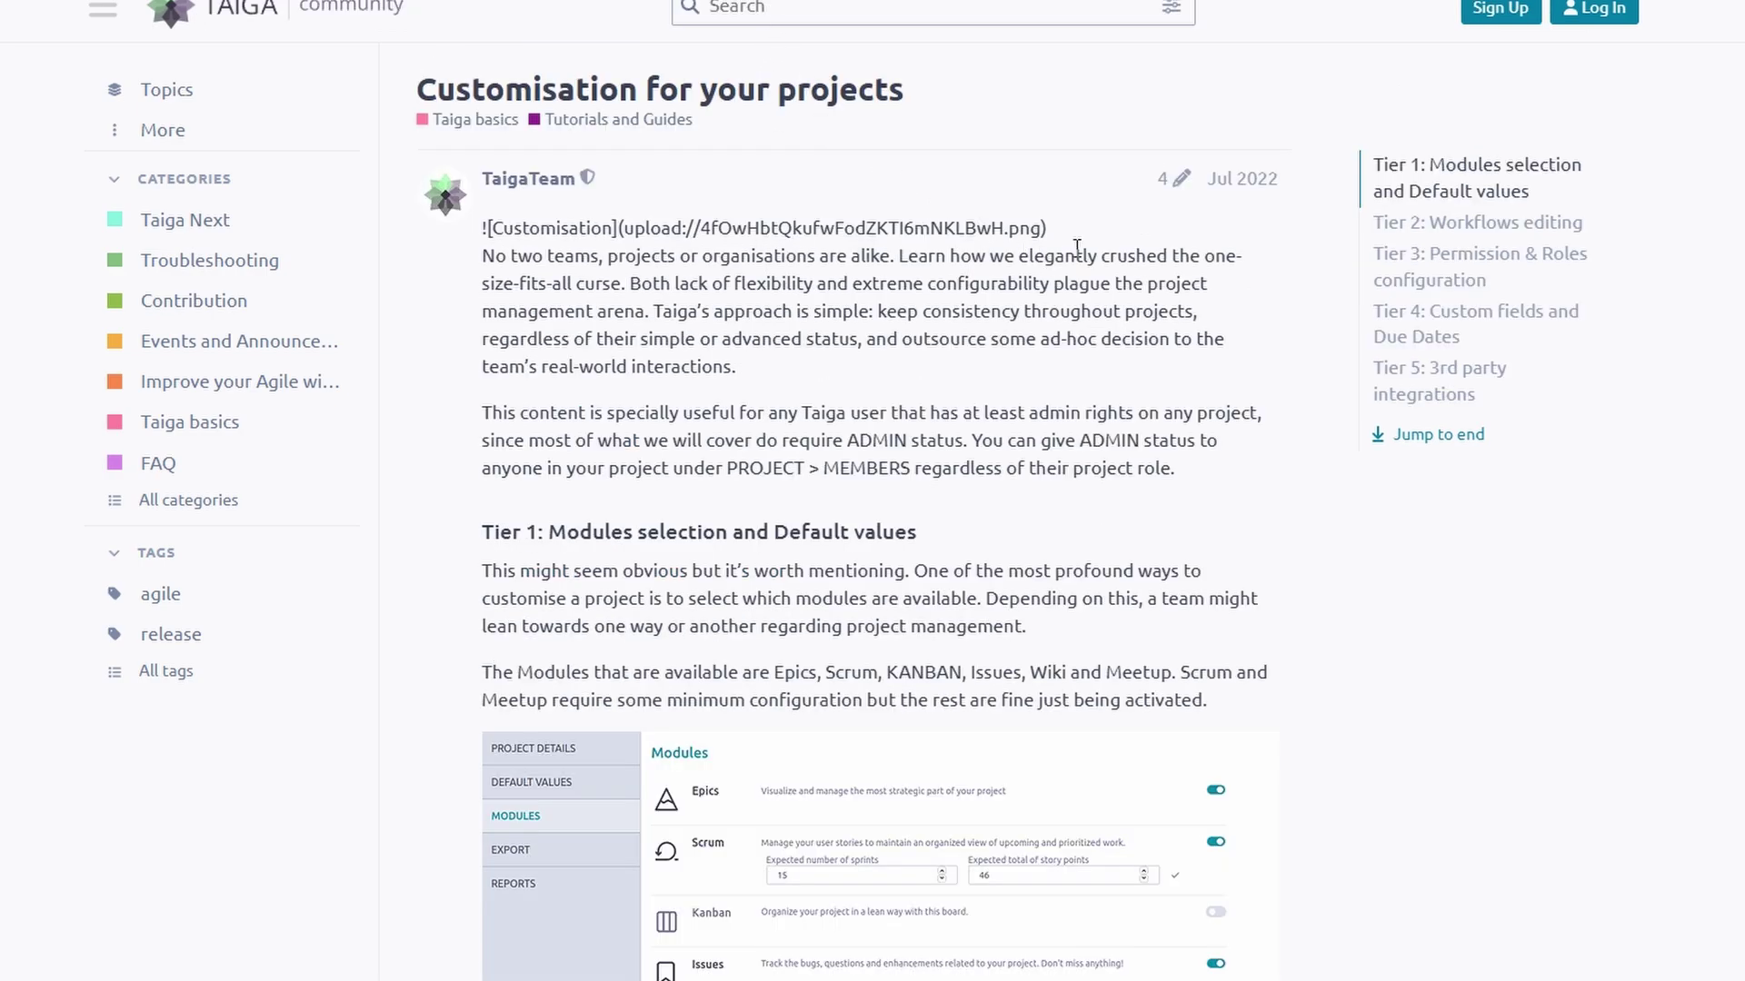
scroll(1077, 246, down, 14)
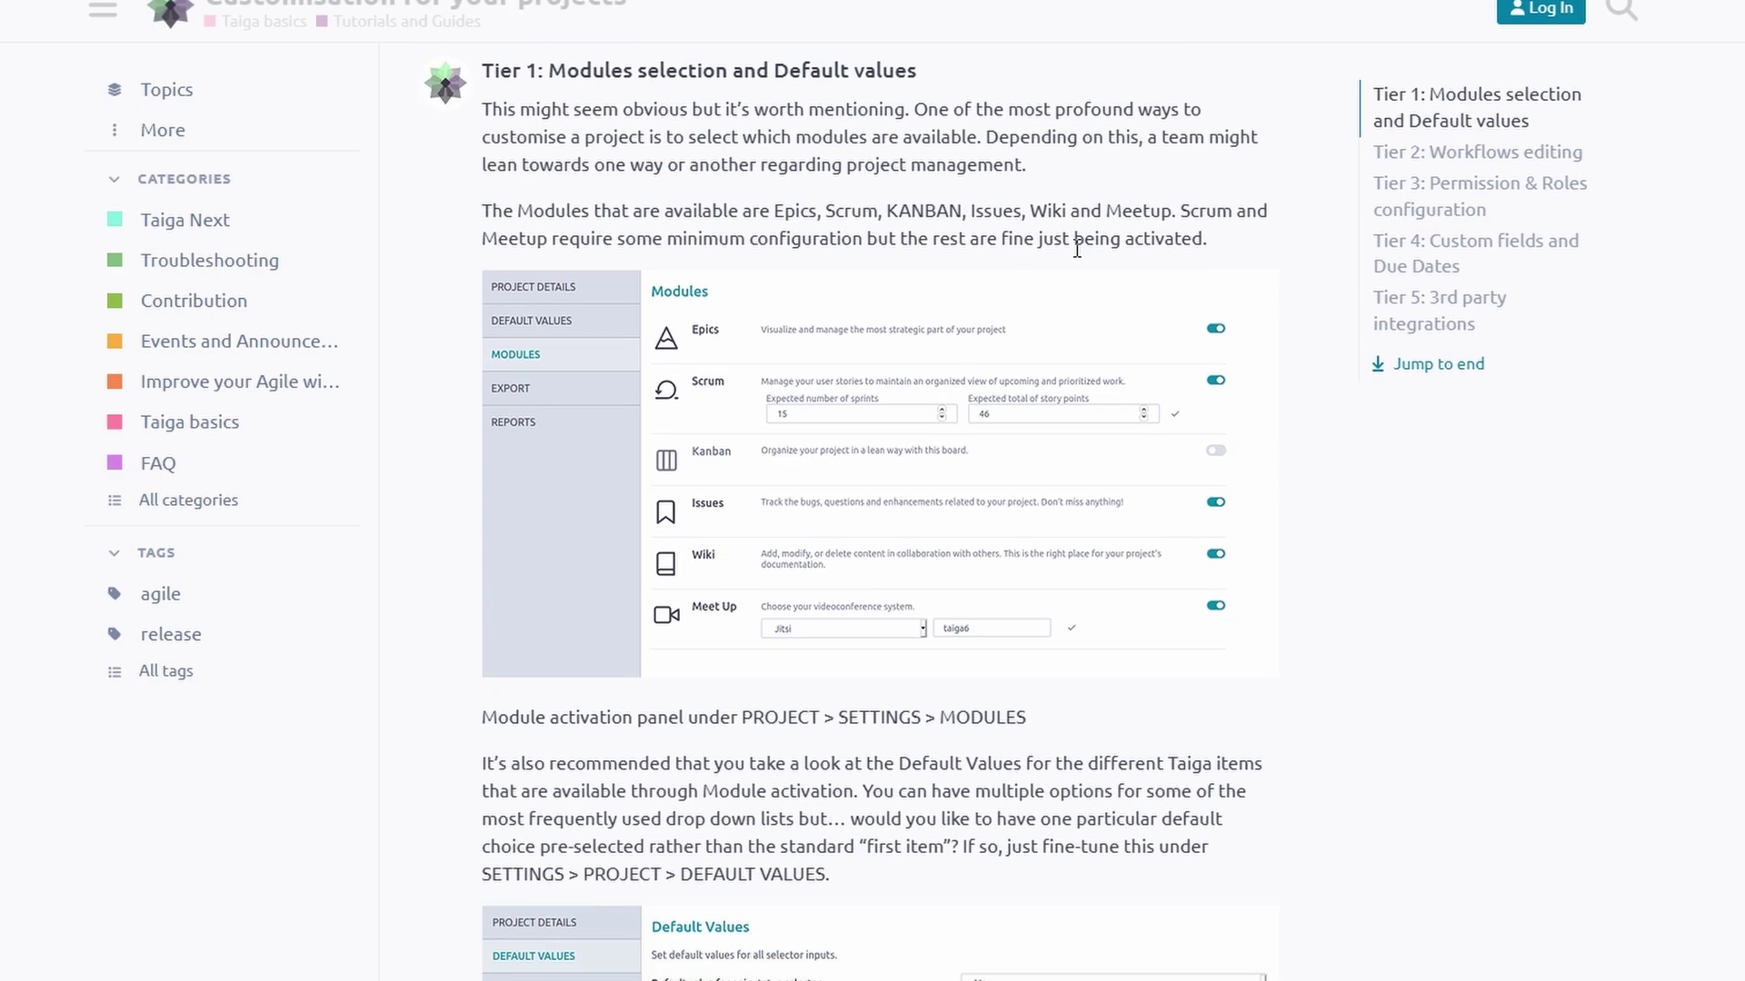
scroll(1076, 248, down, 11)
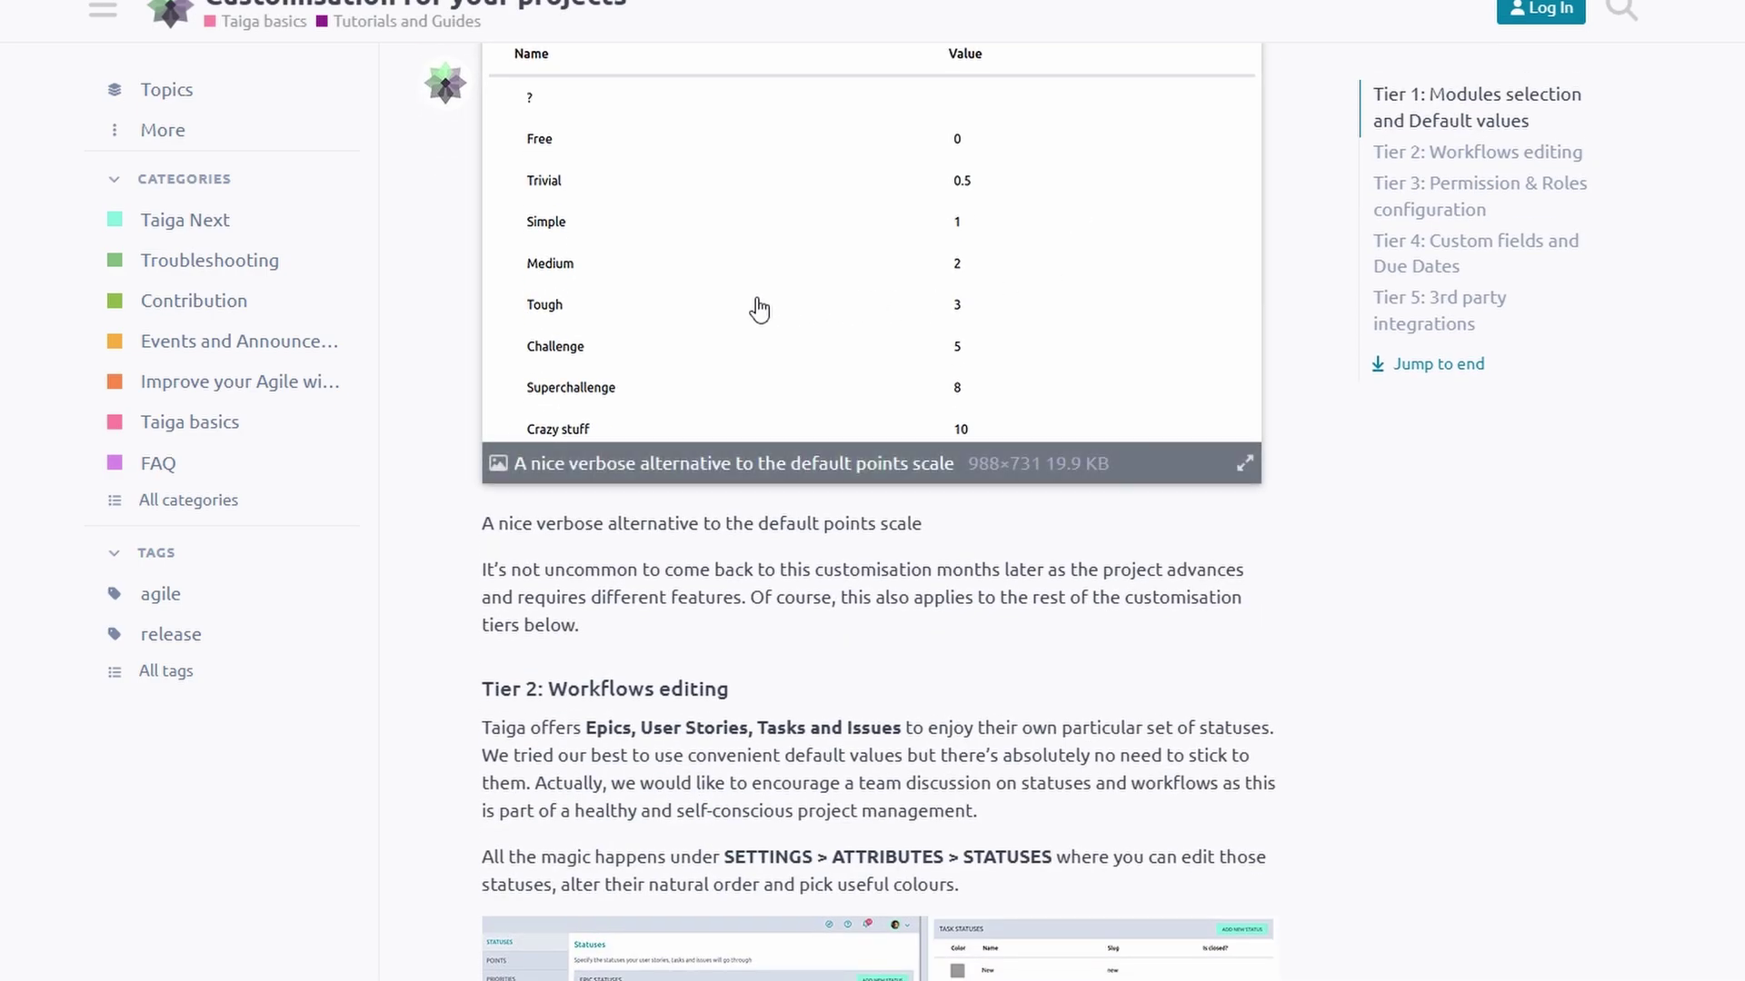
scroll(1075, 532, down, 10)
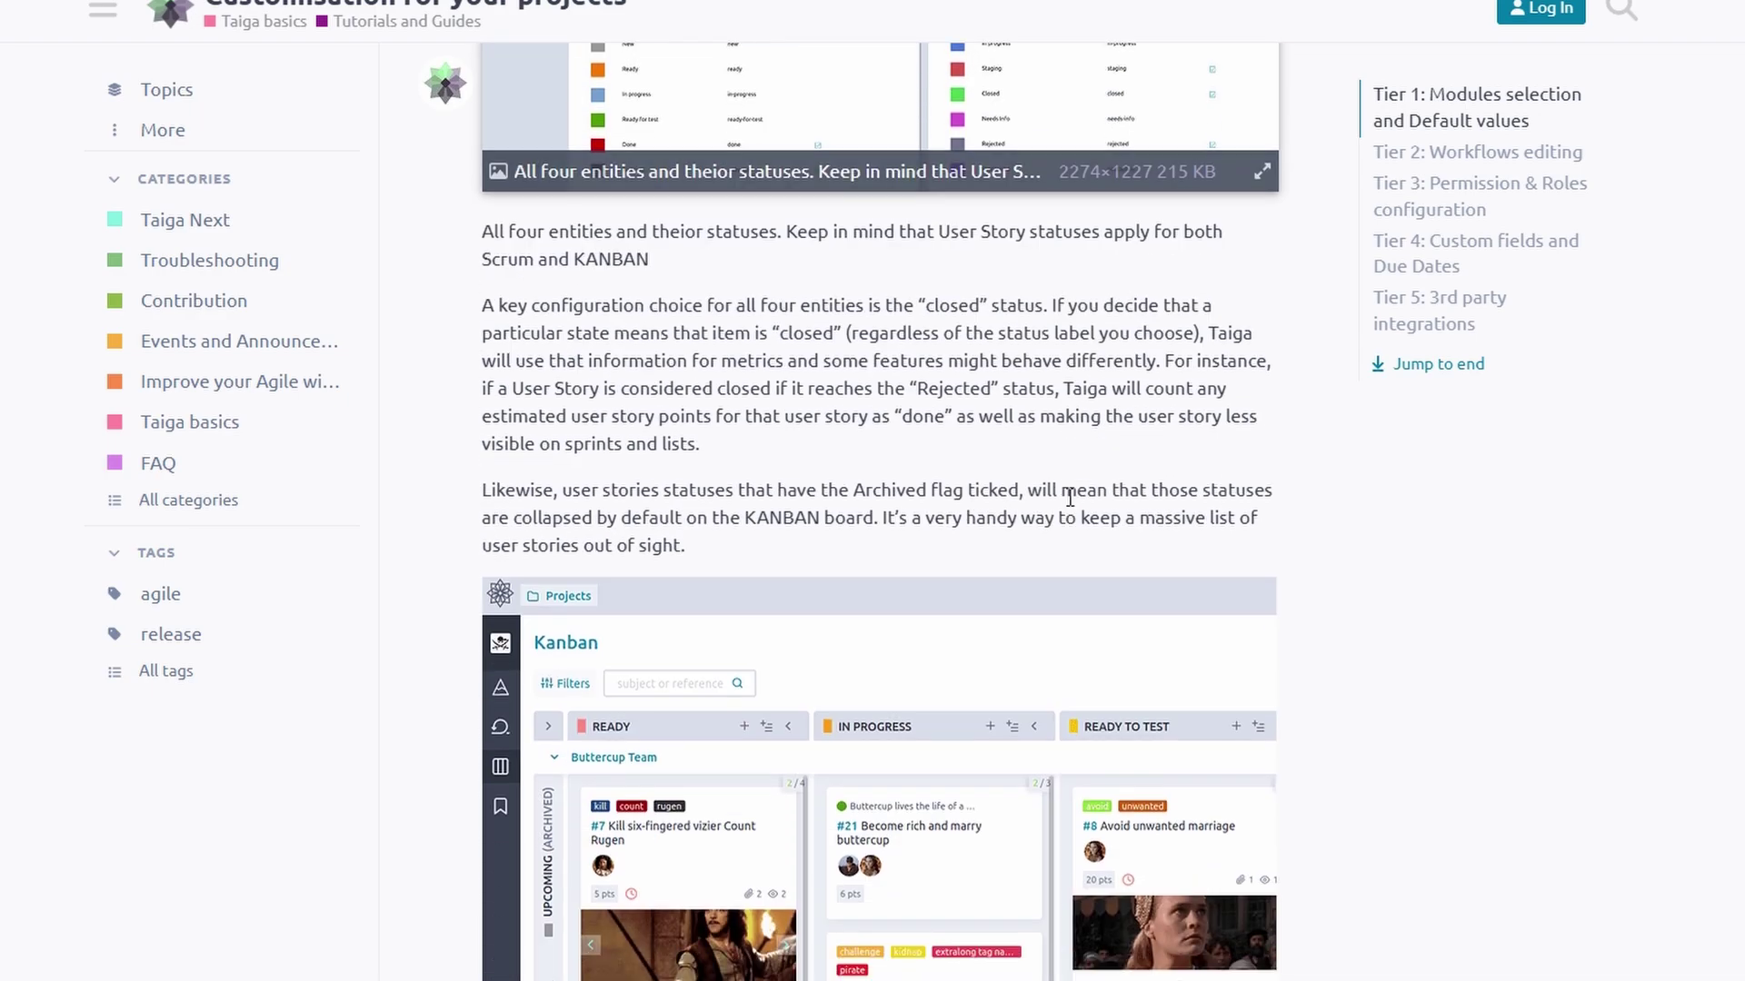
scroll(603, 376, down, 14)
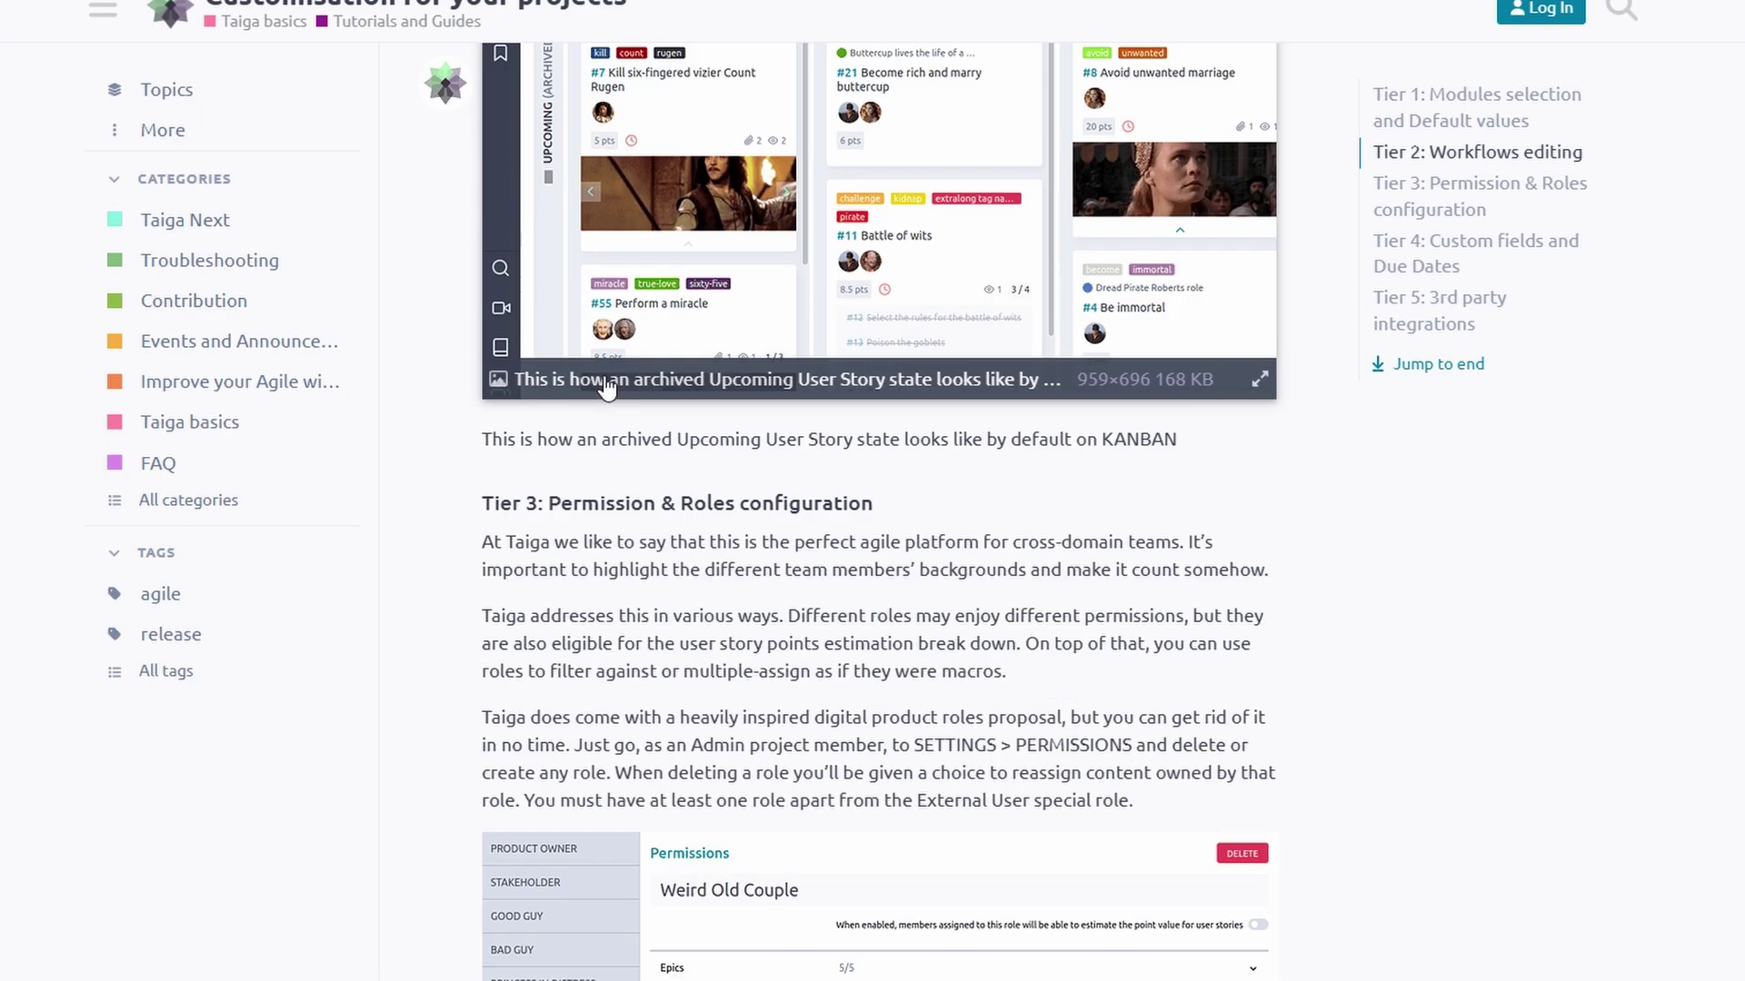
scroll(603, 376, down, 6)
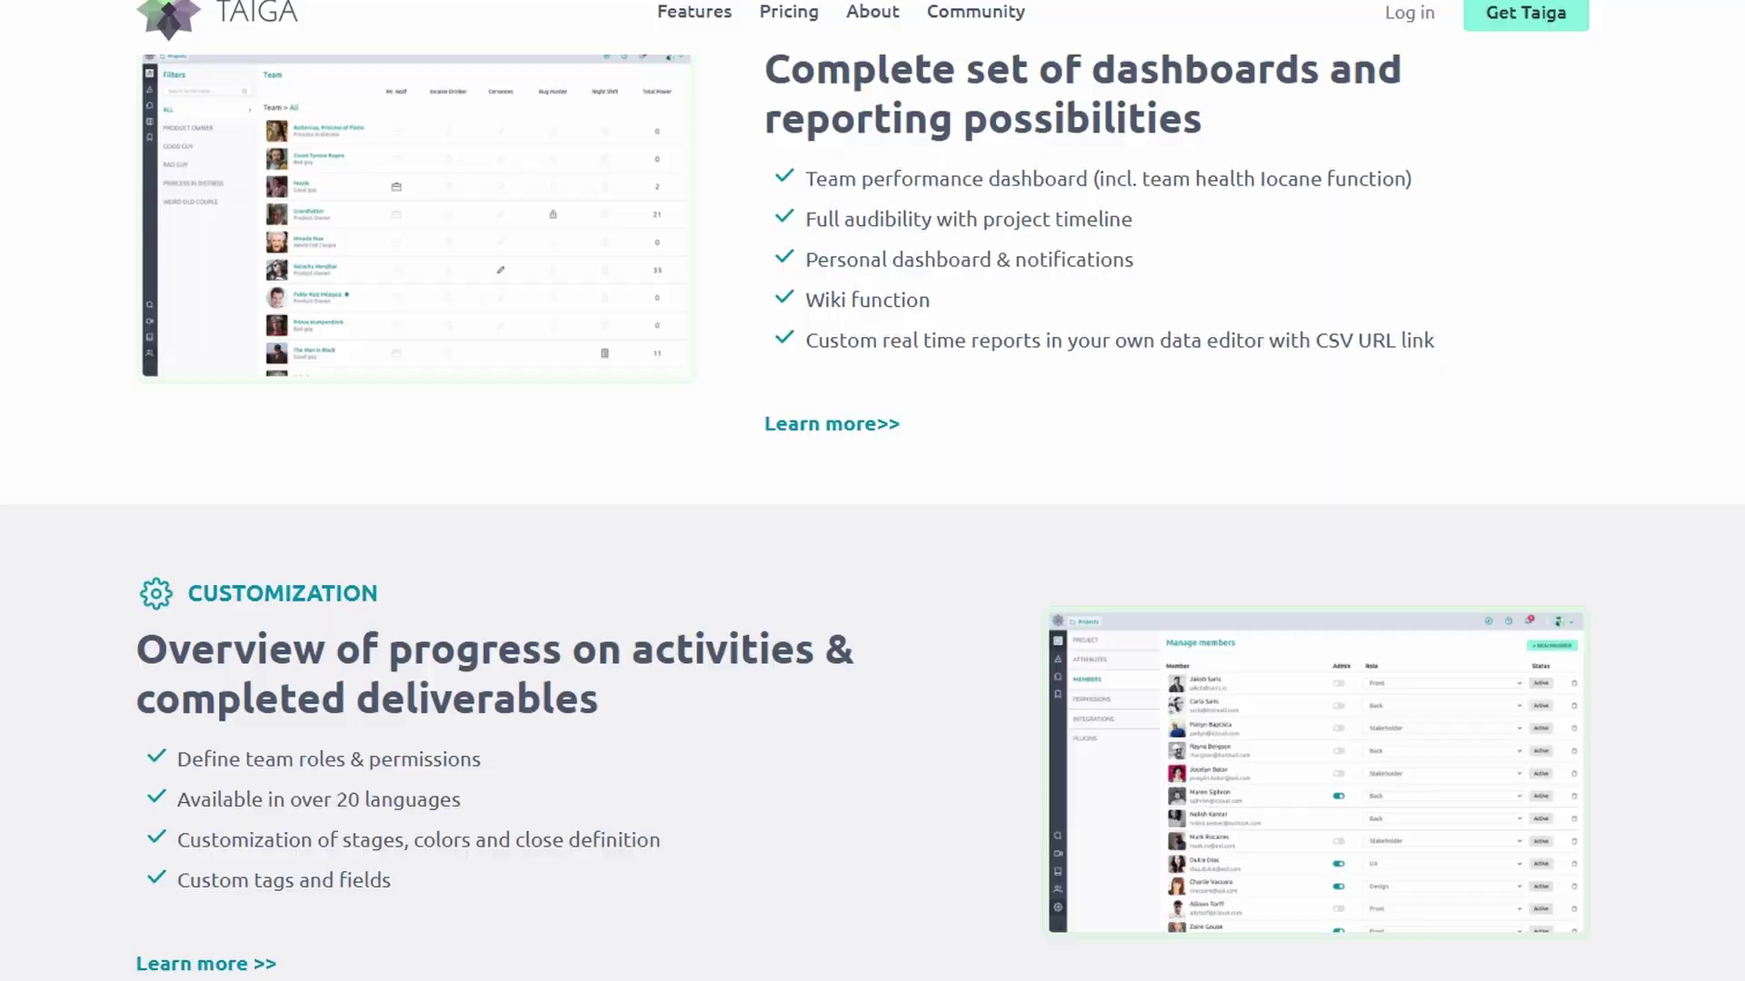
Step: Scroll back up to the homepage hero 'free and open-source project management tool'
scroll(1015, 380, up, 10)
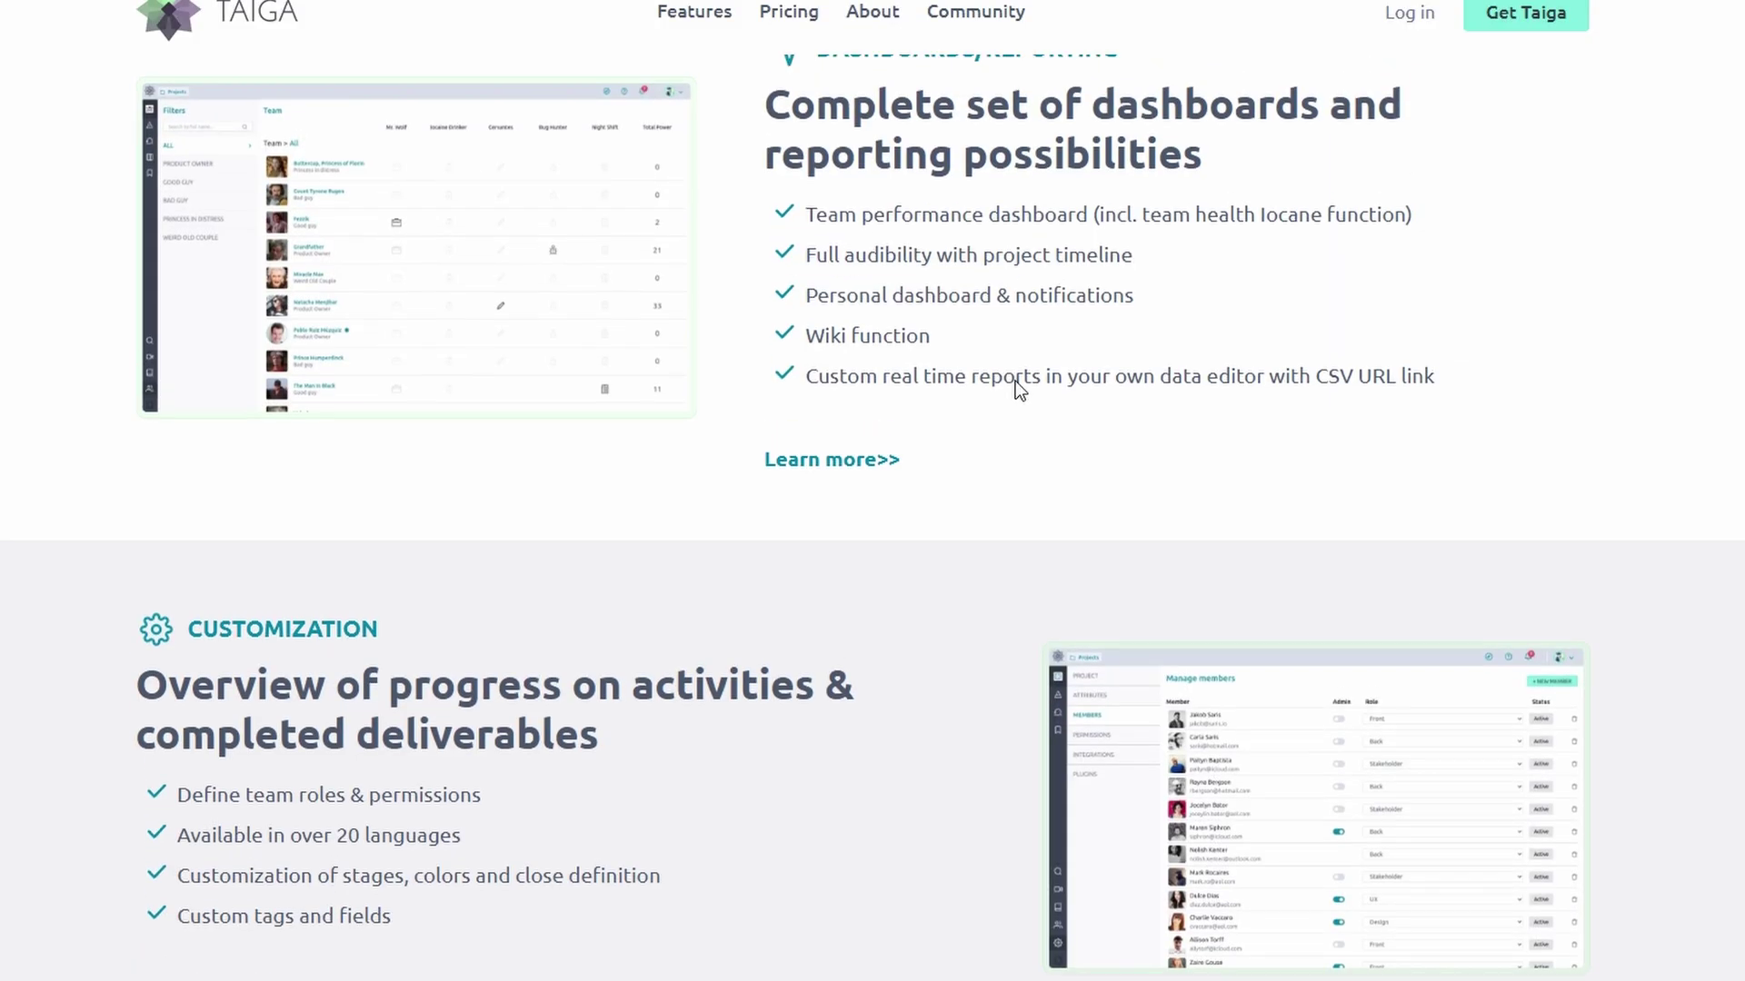
scroll(1016, 382, up, 4)
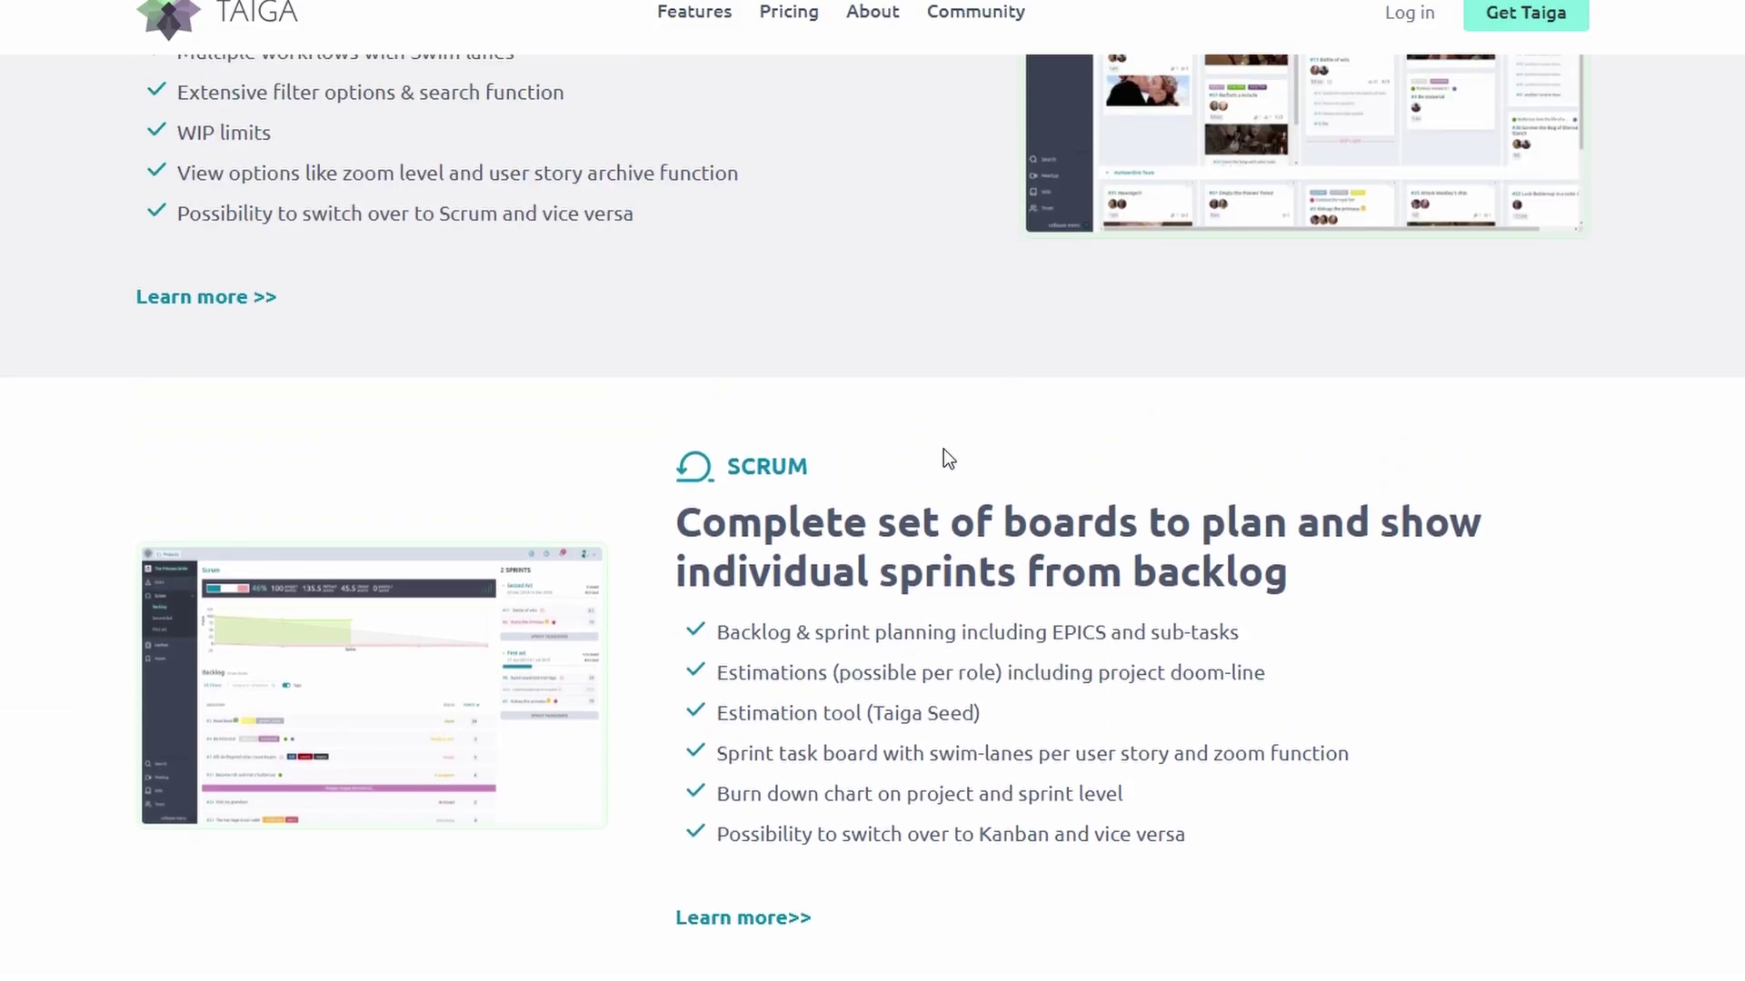
scroll(650, 537, up, 8)
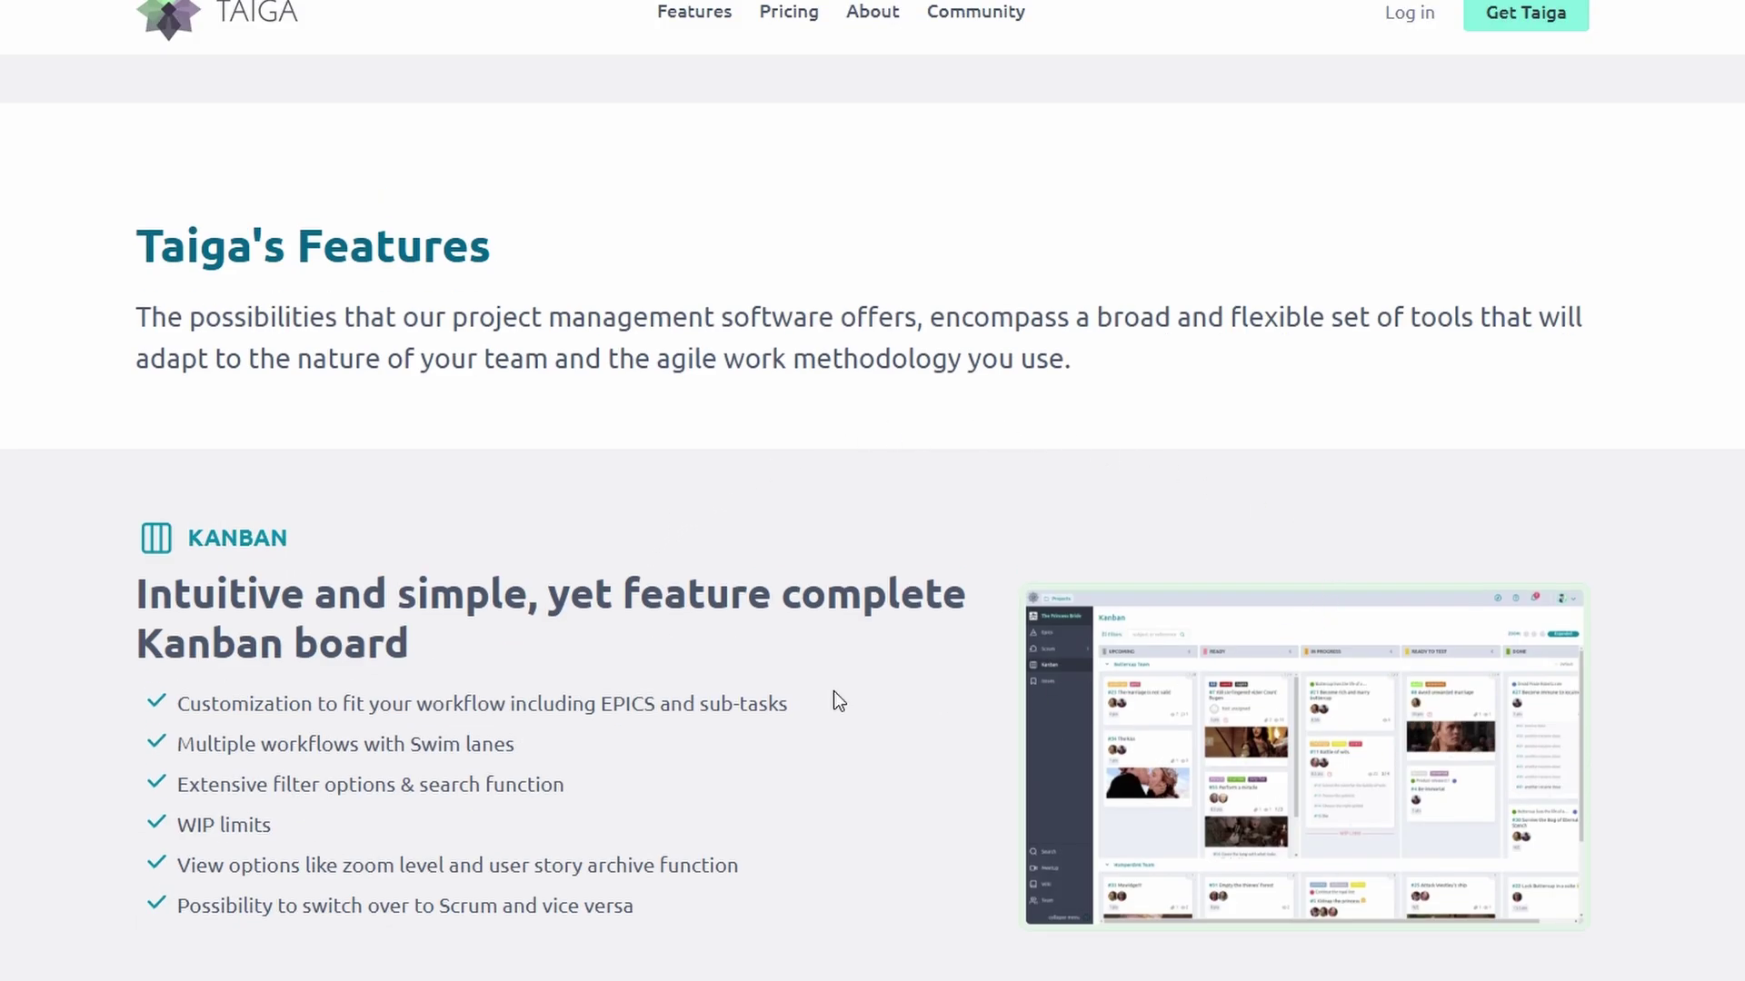
scroll(233, 423, up, 8)
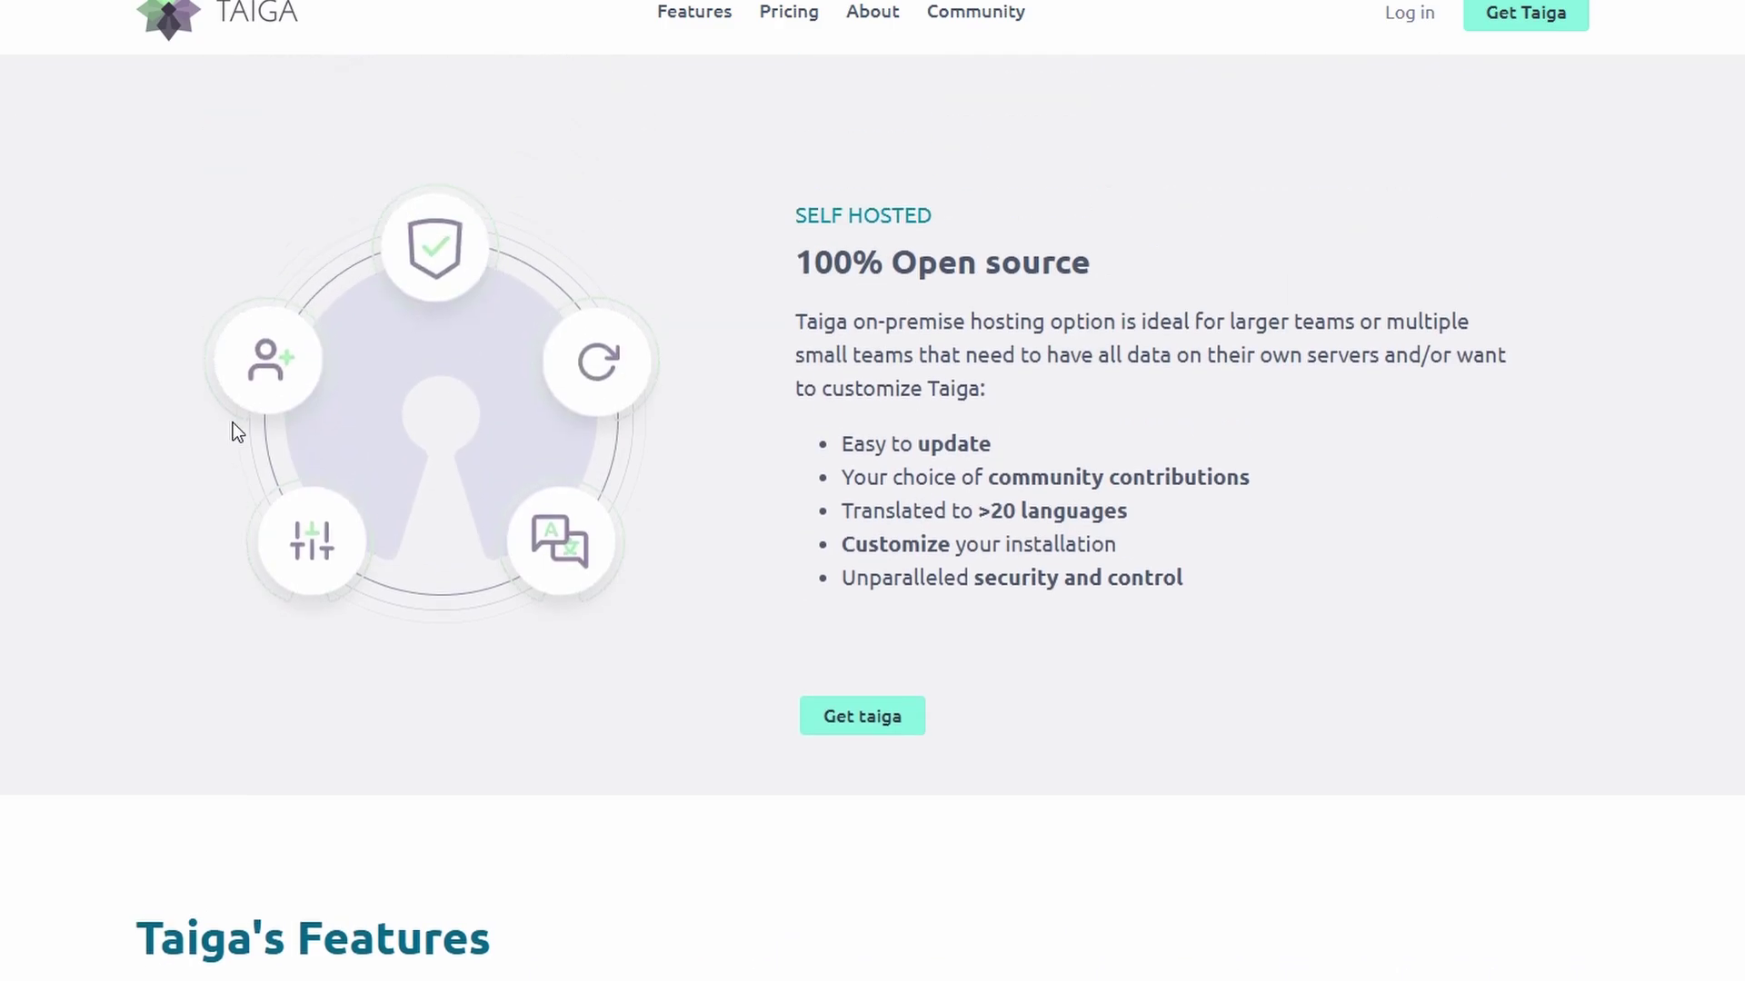
scroll(232, 423, up, 1)
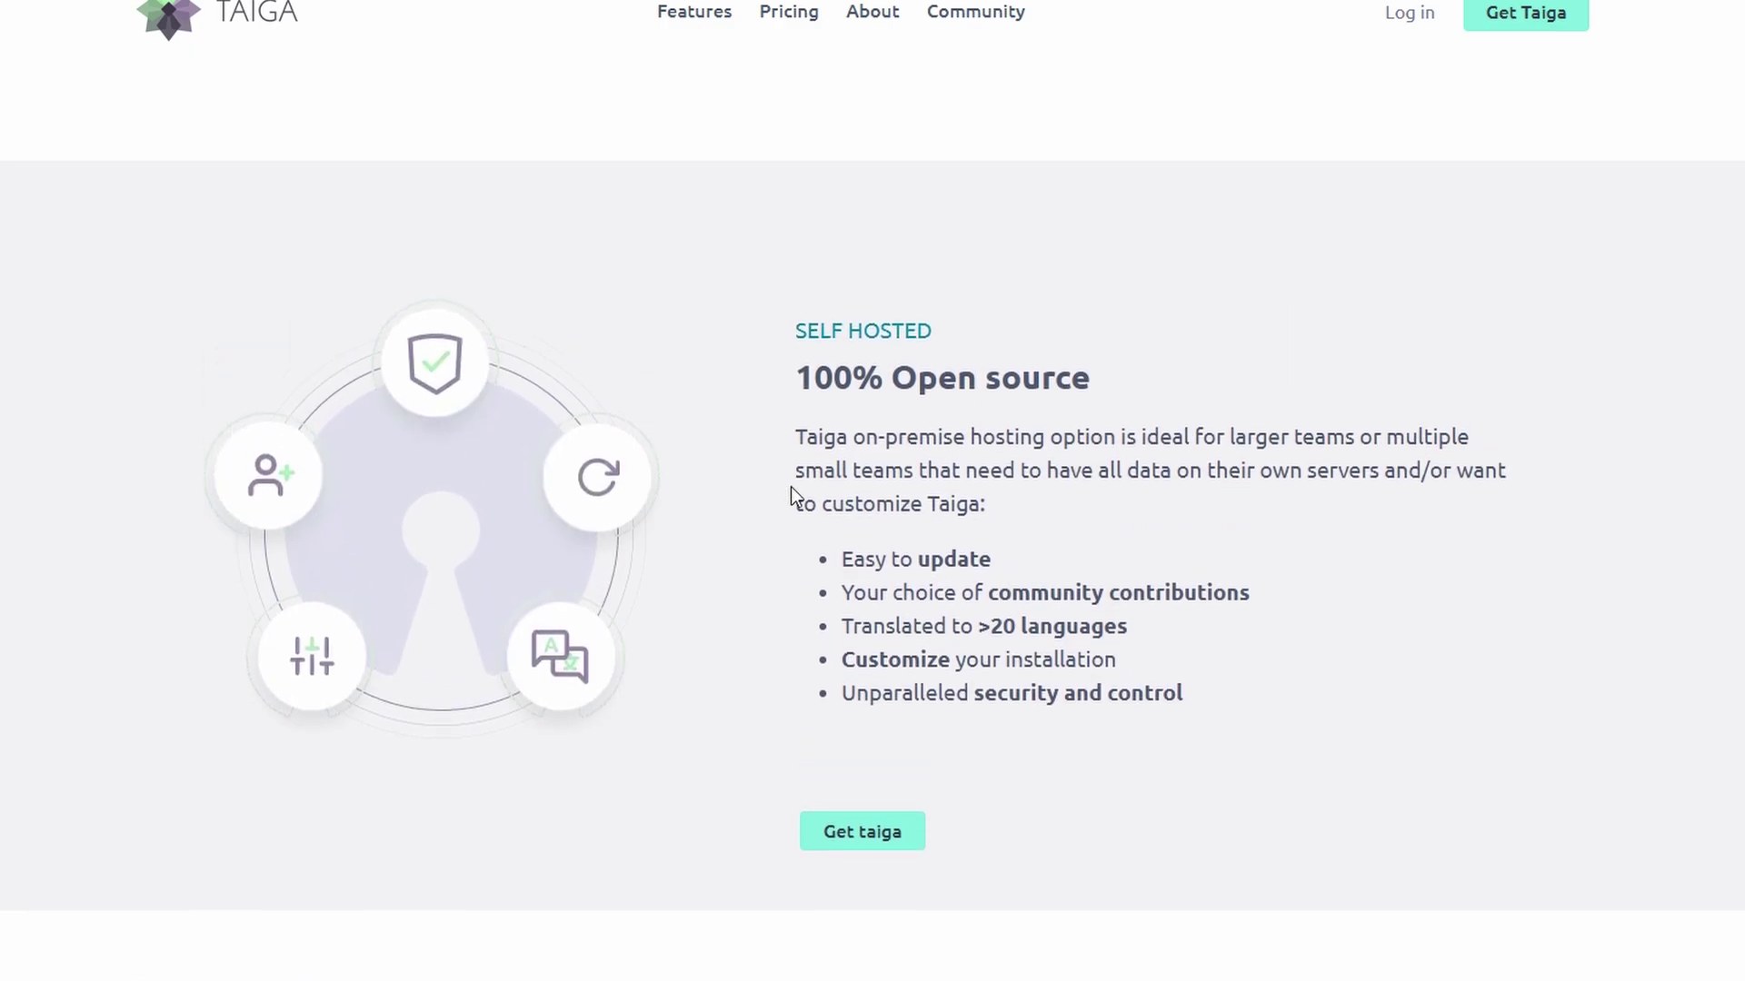
scroll(790, 487, up, 7)
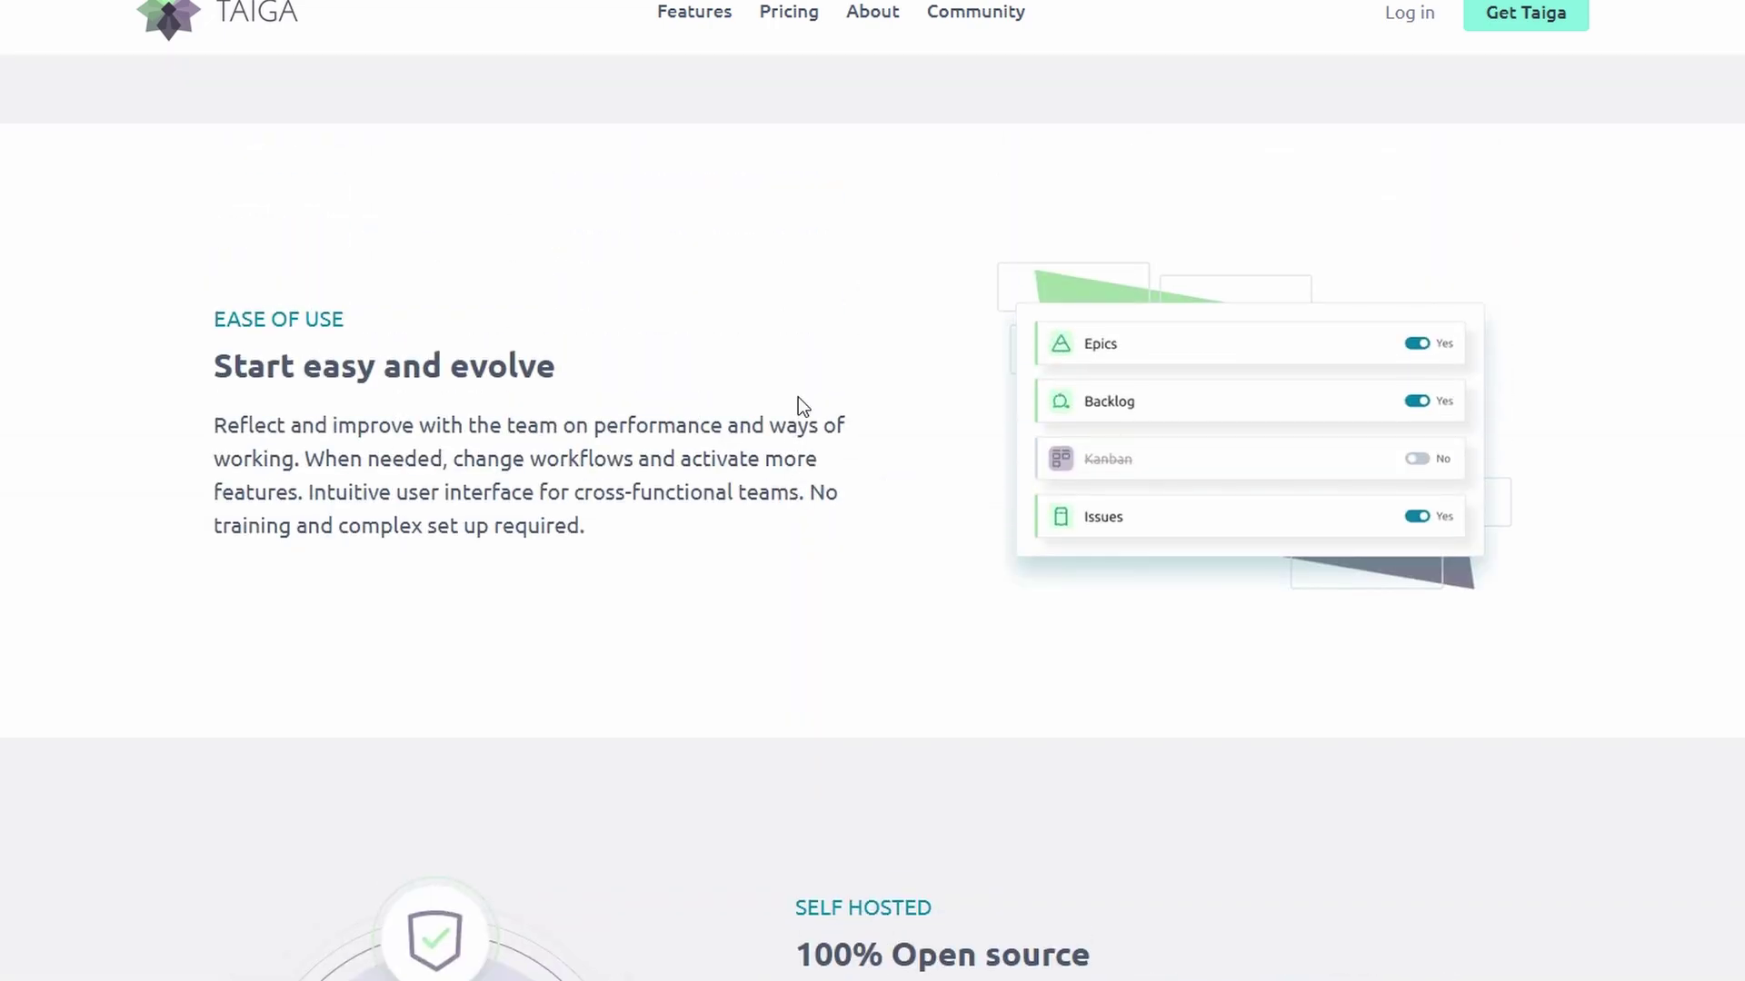
scroll(798, 405, up, 7)
scroll(798, 405, up, 8)
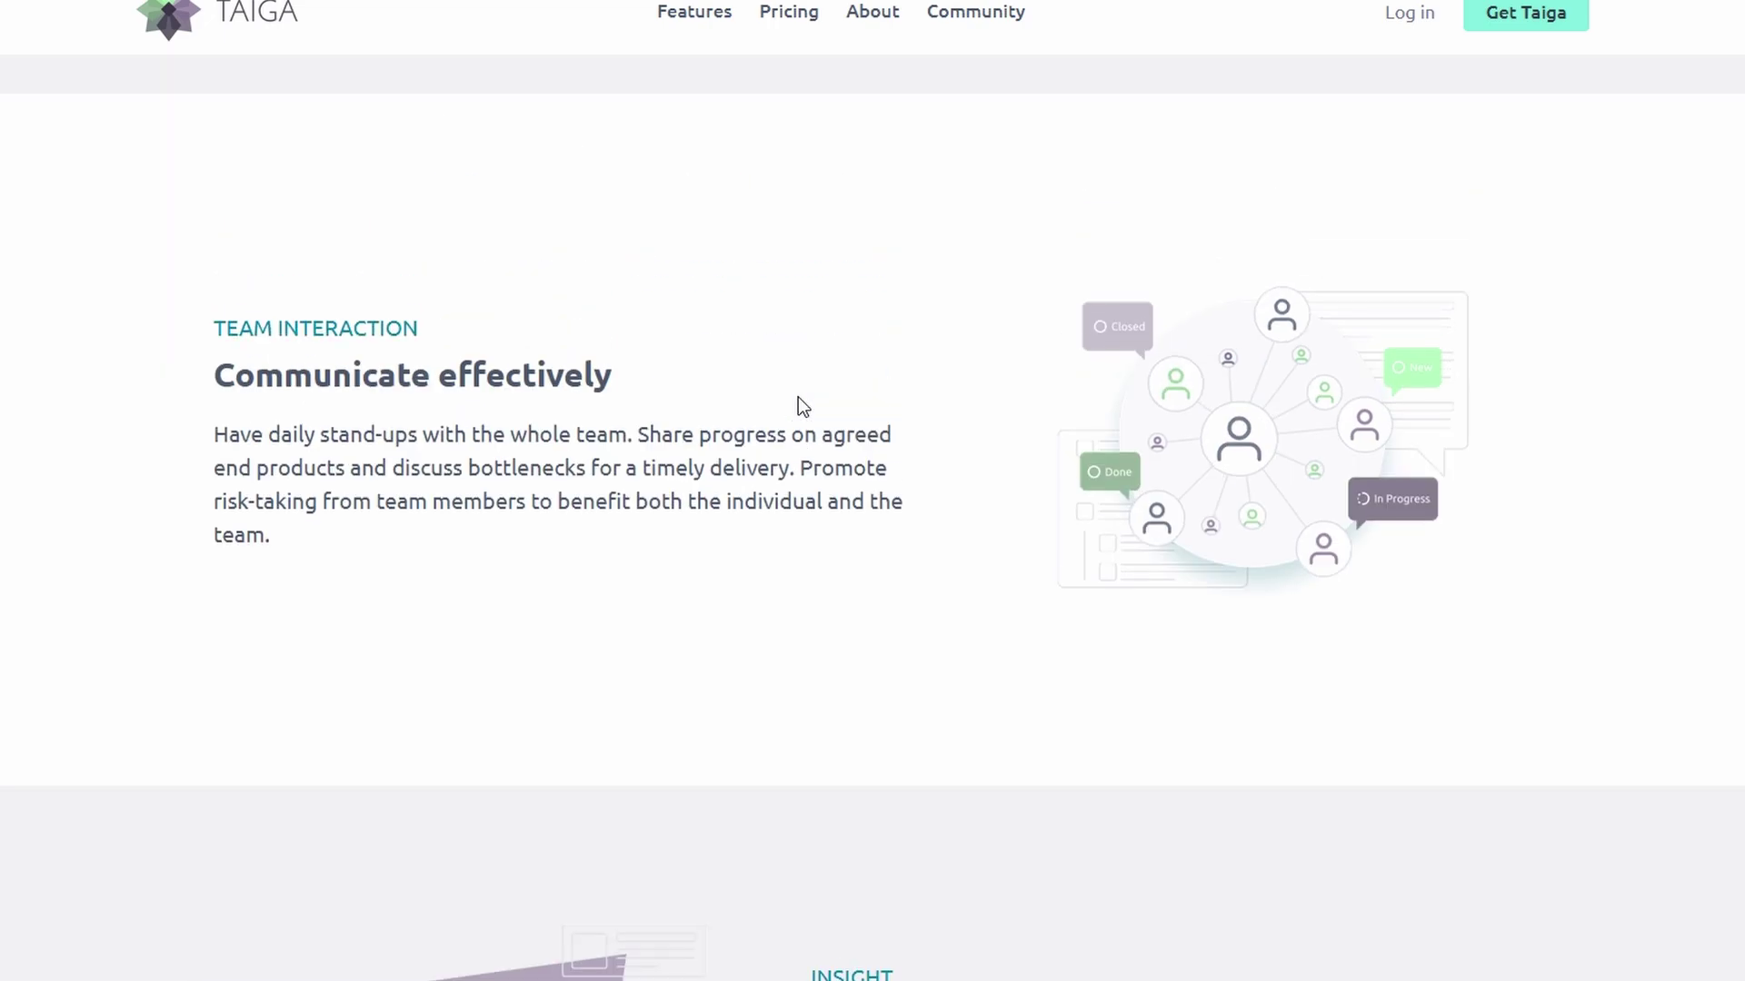
scroll(798, 399, up, 7)
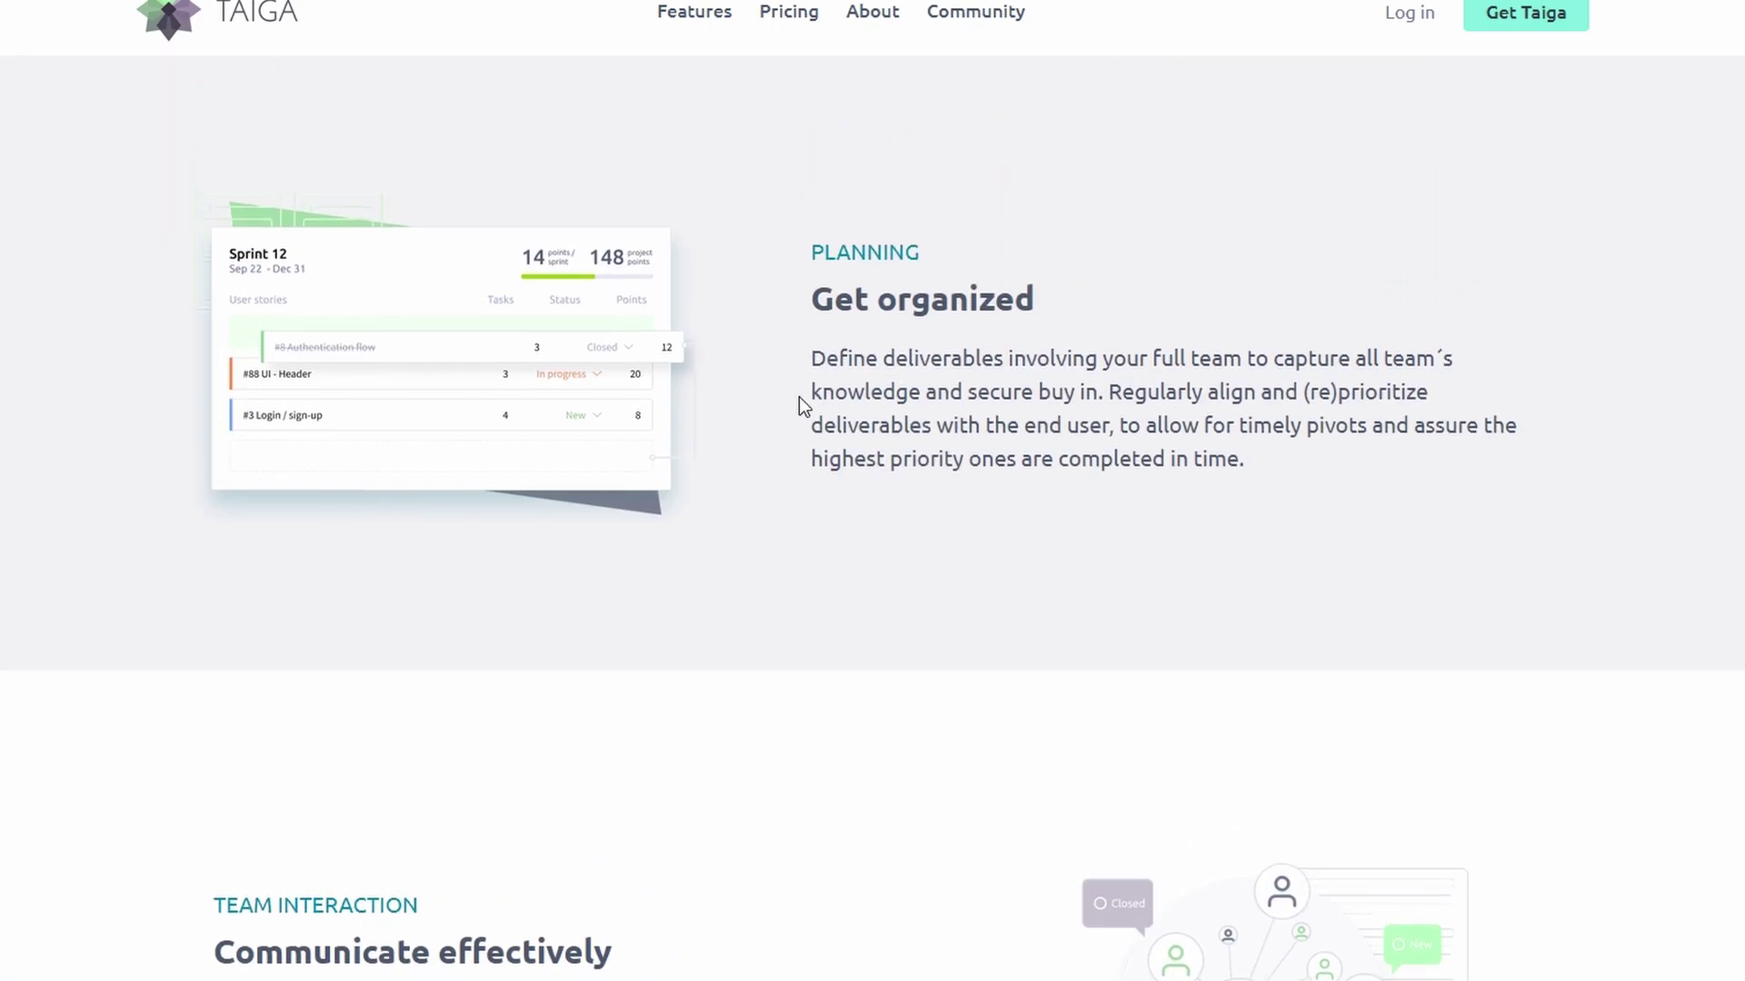
scroll(799, 400, up, 6)
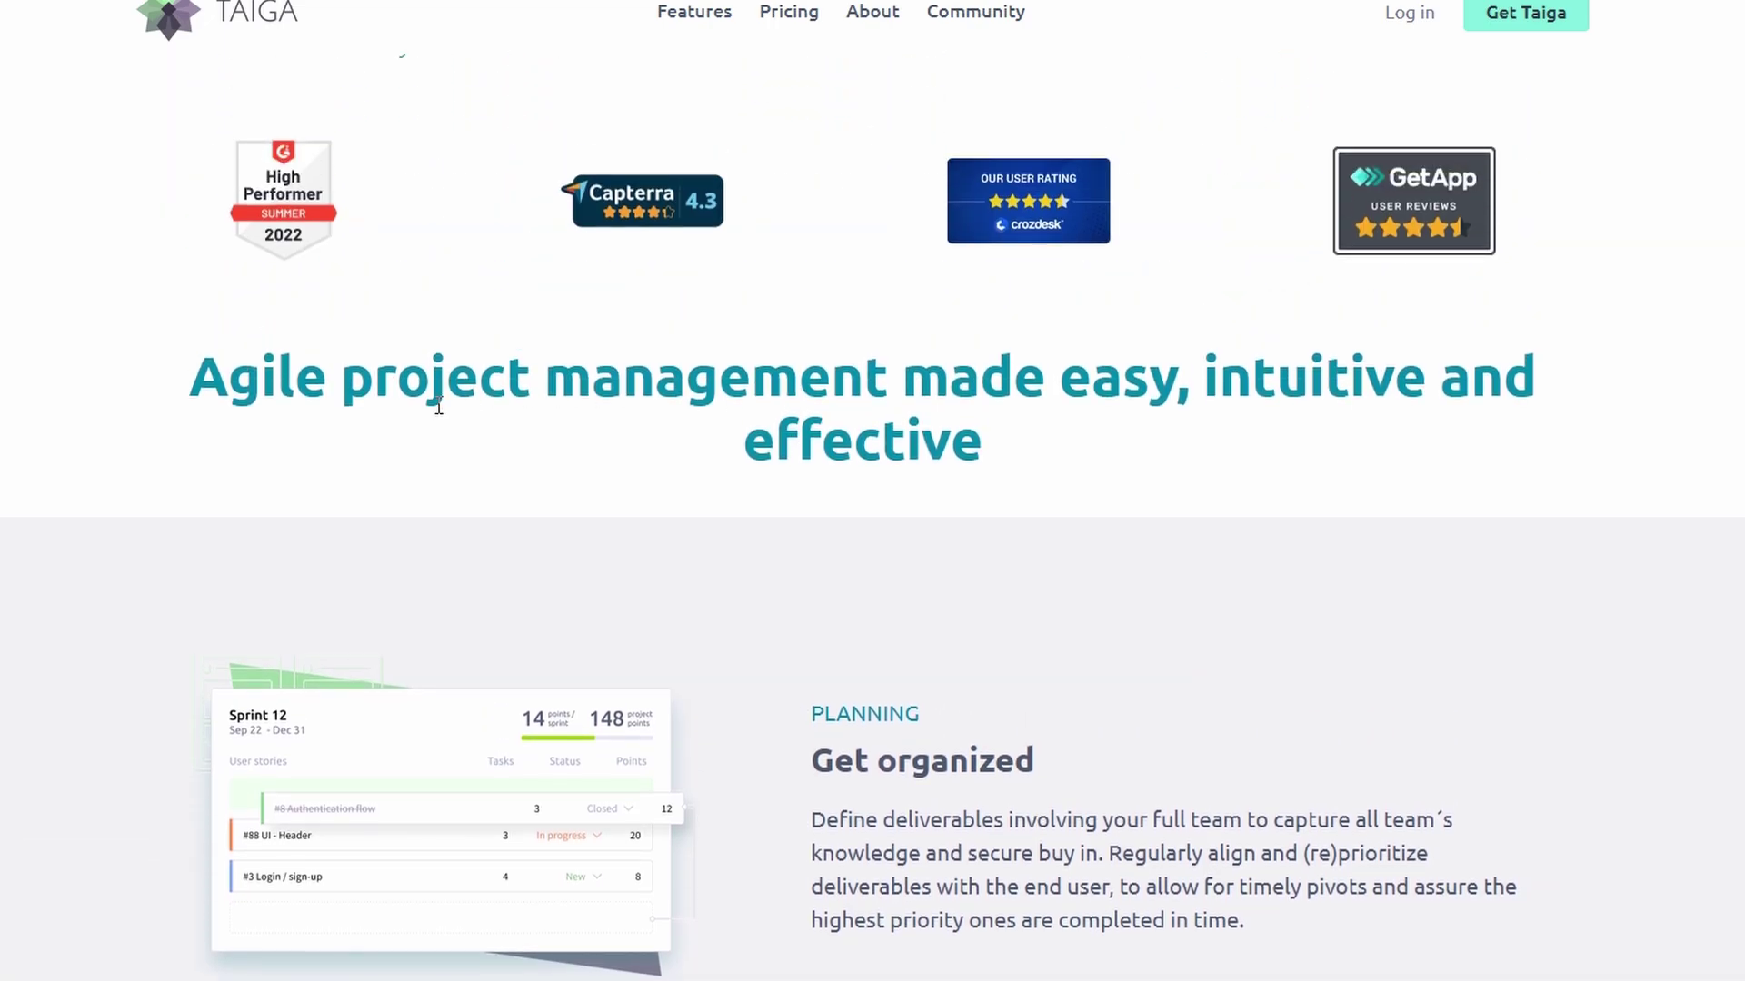
scroll(440, 407, up, 7)
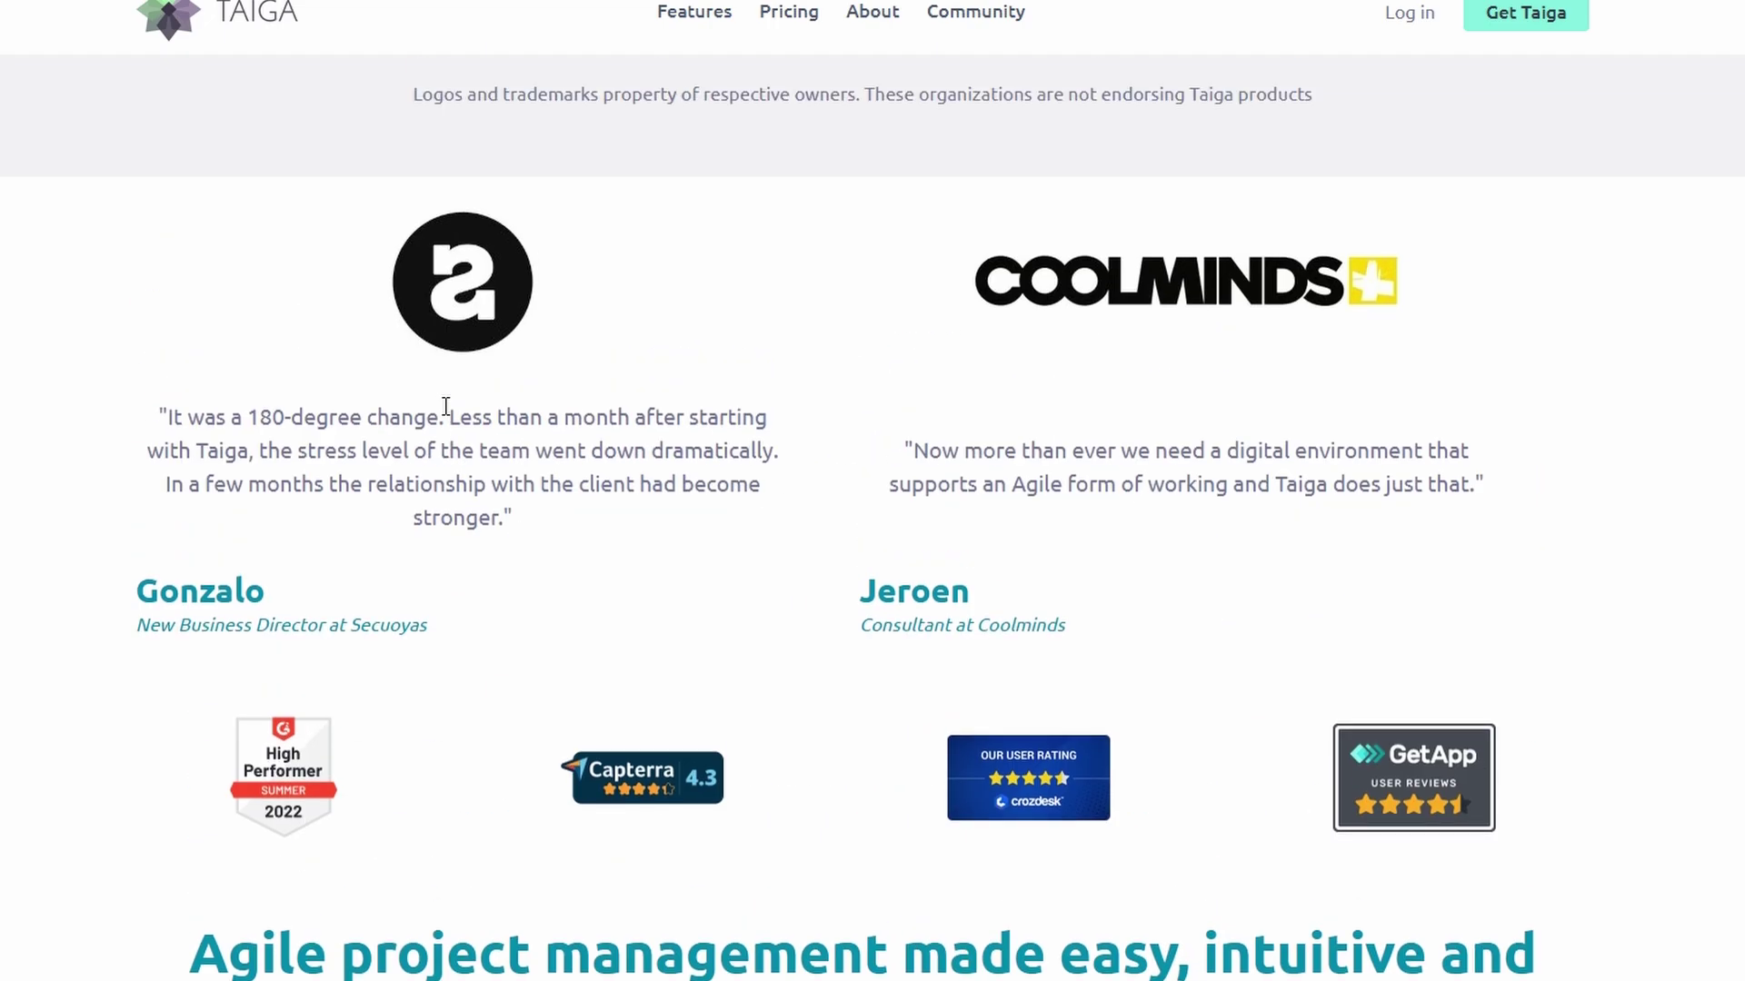
scroll(445, 406, up, 12)
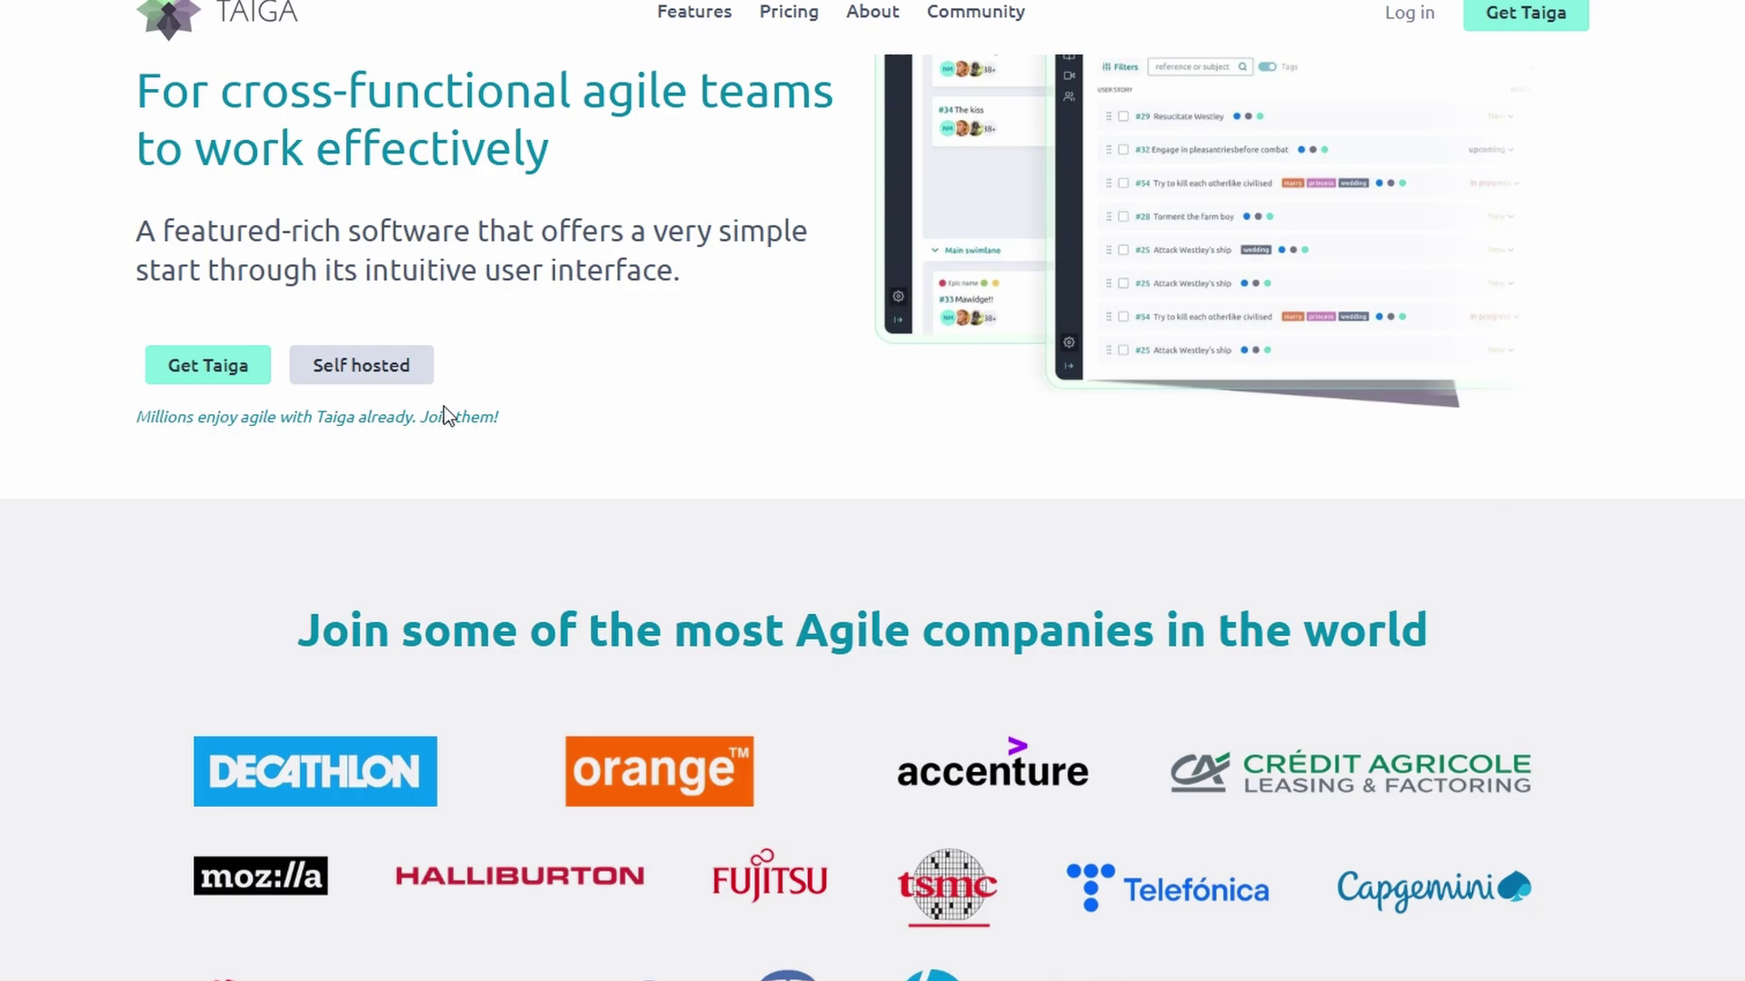
scroll(451, 380, up, 3)
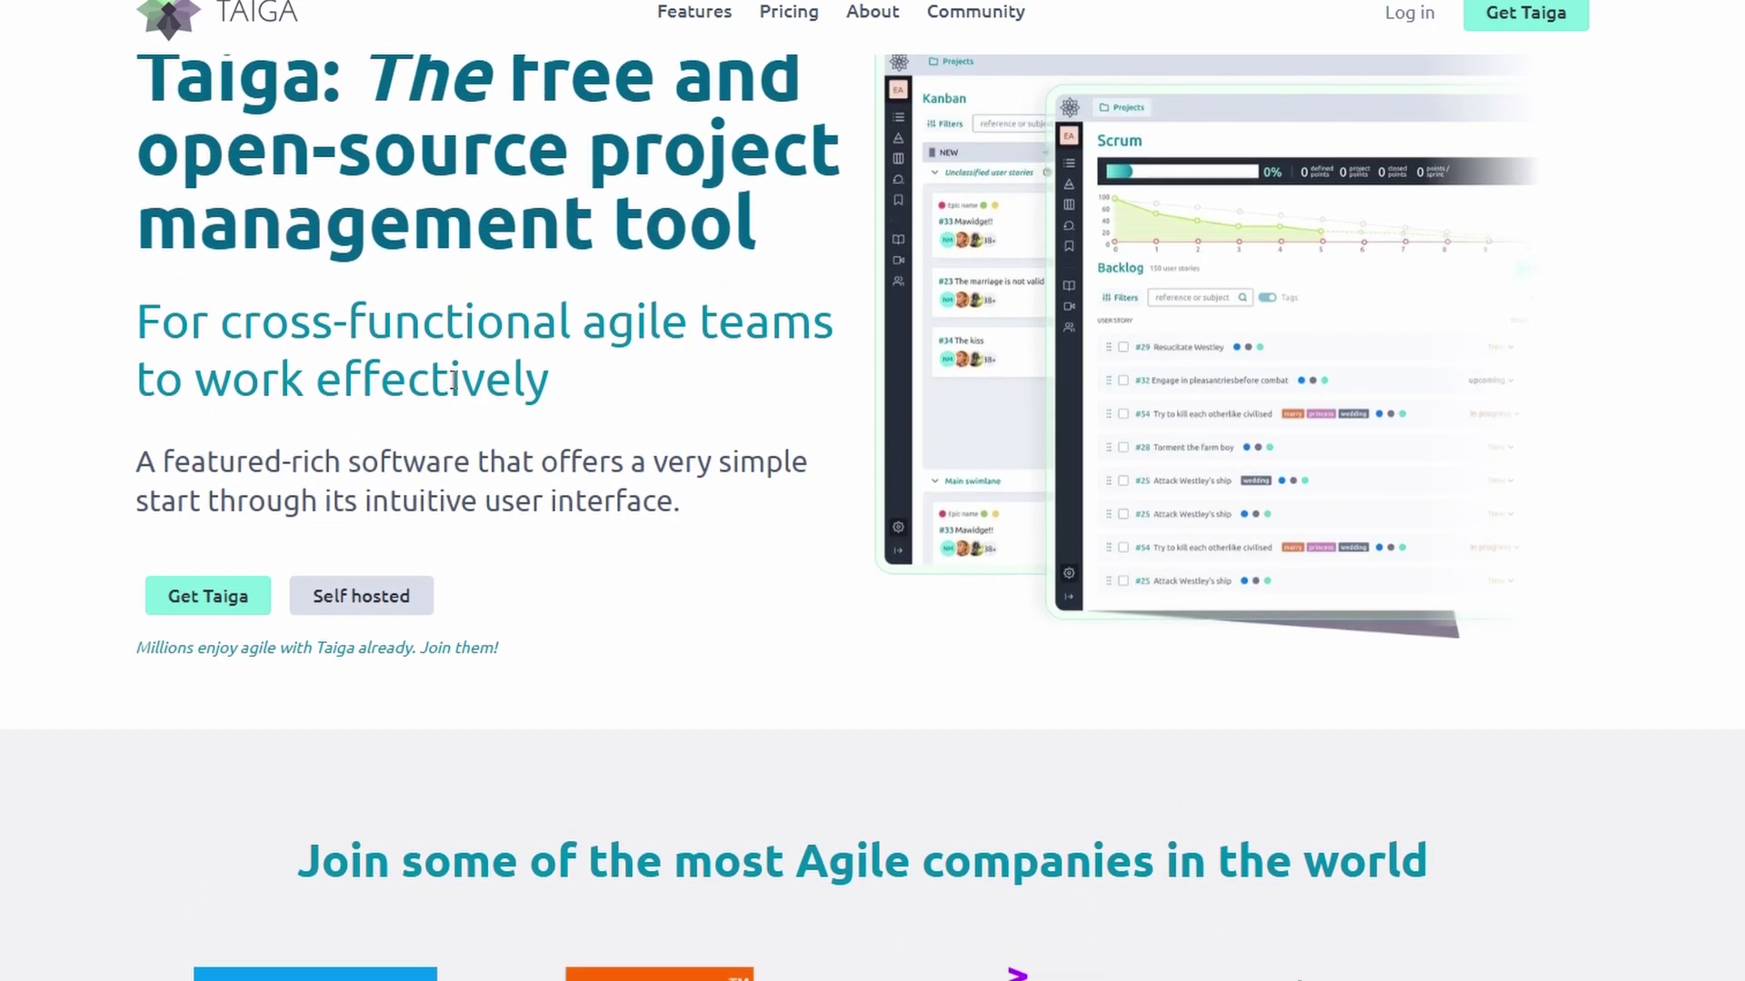
scroll(453, 380, up, 1)
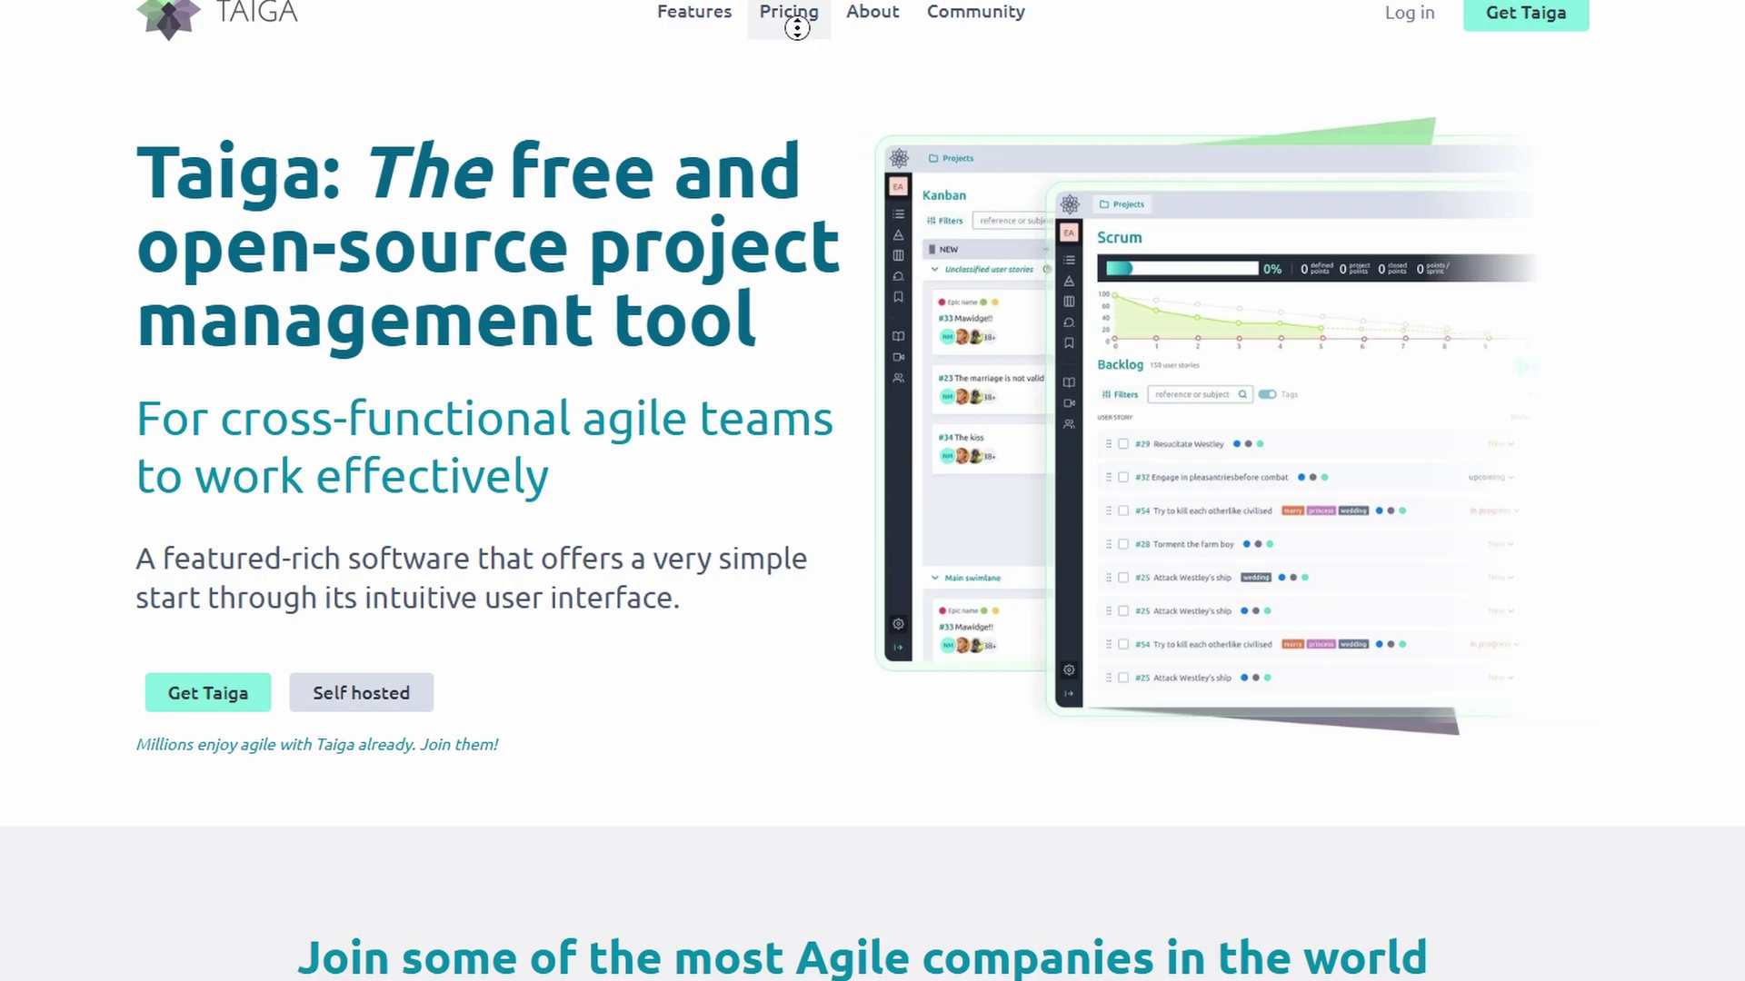
scroll(797, 28, down, 3)
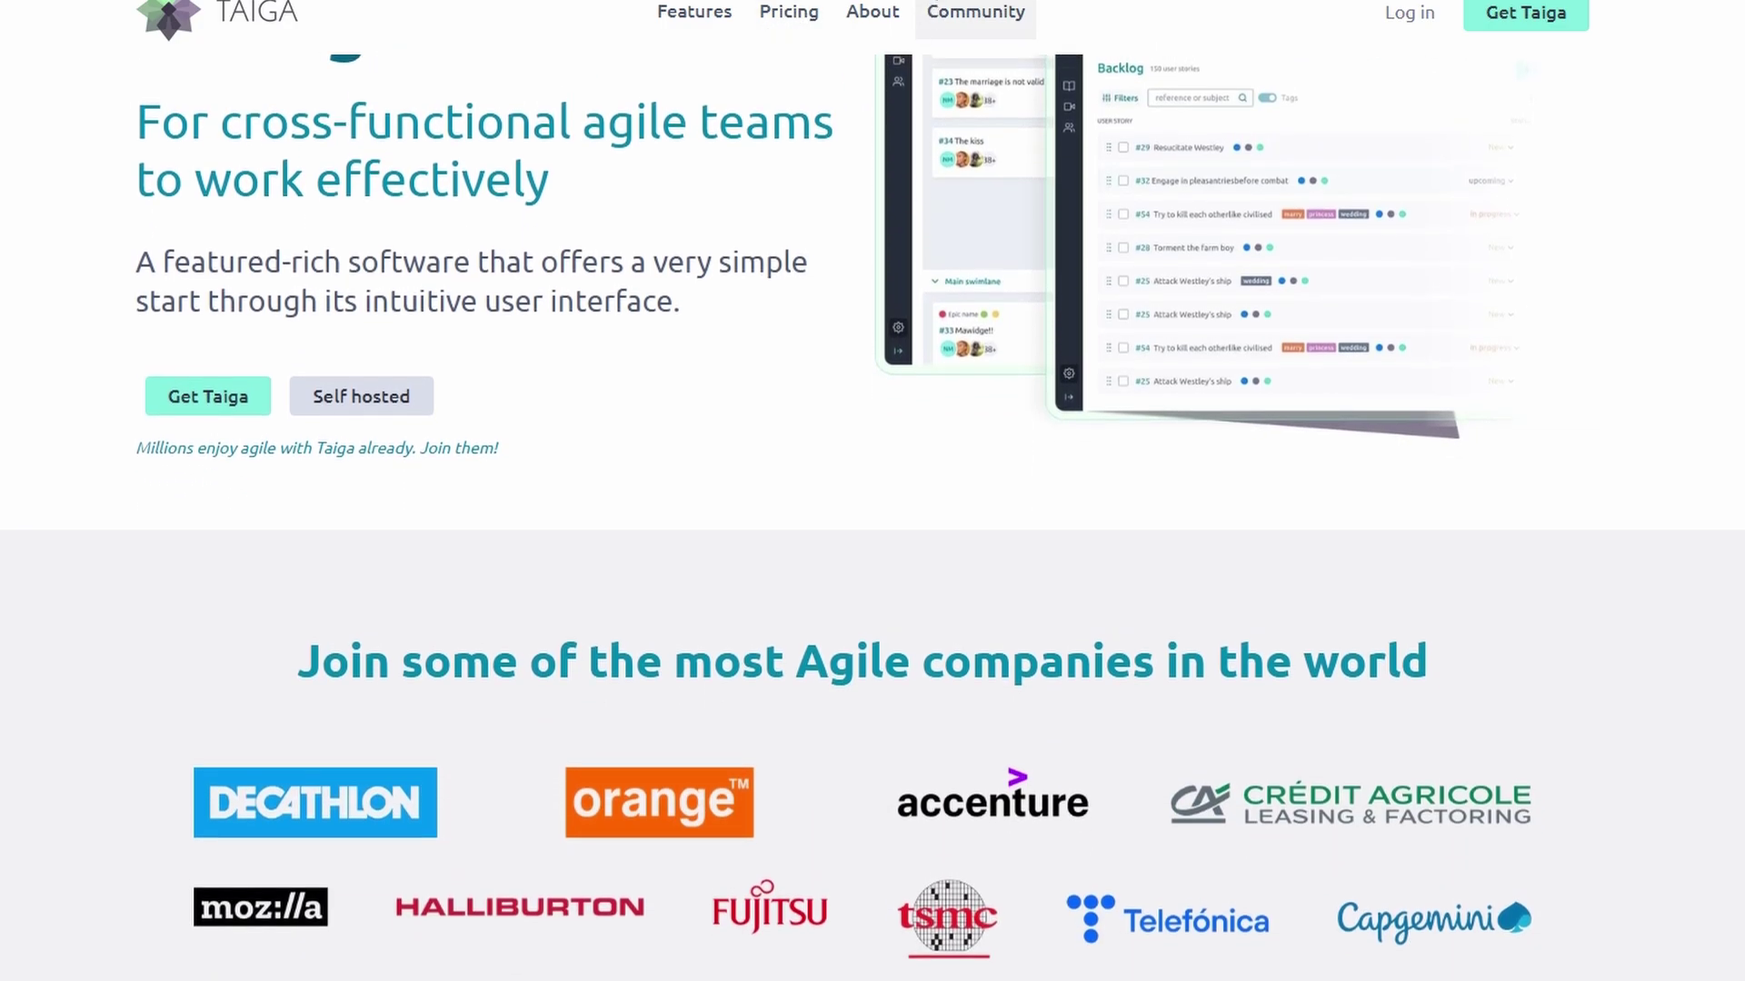
scroll(873, 506, up, 2)
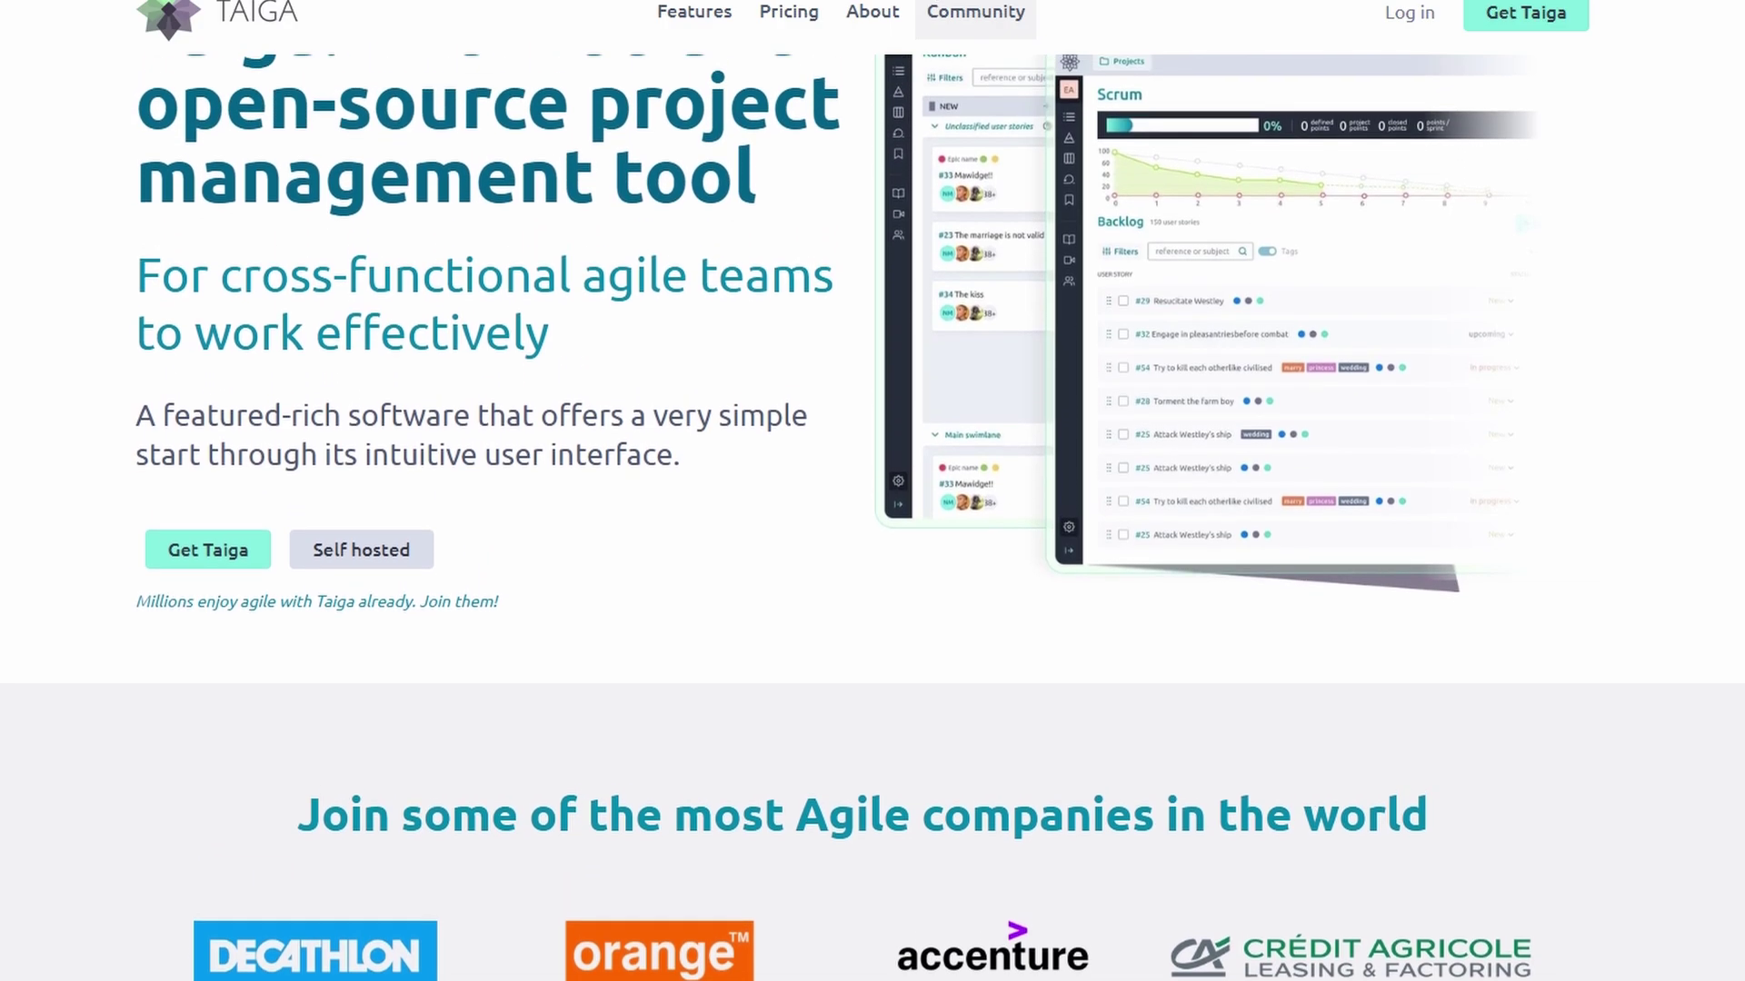
scroll(875, 236, up, 2)
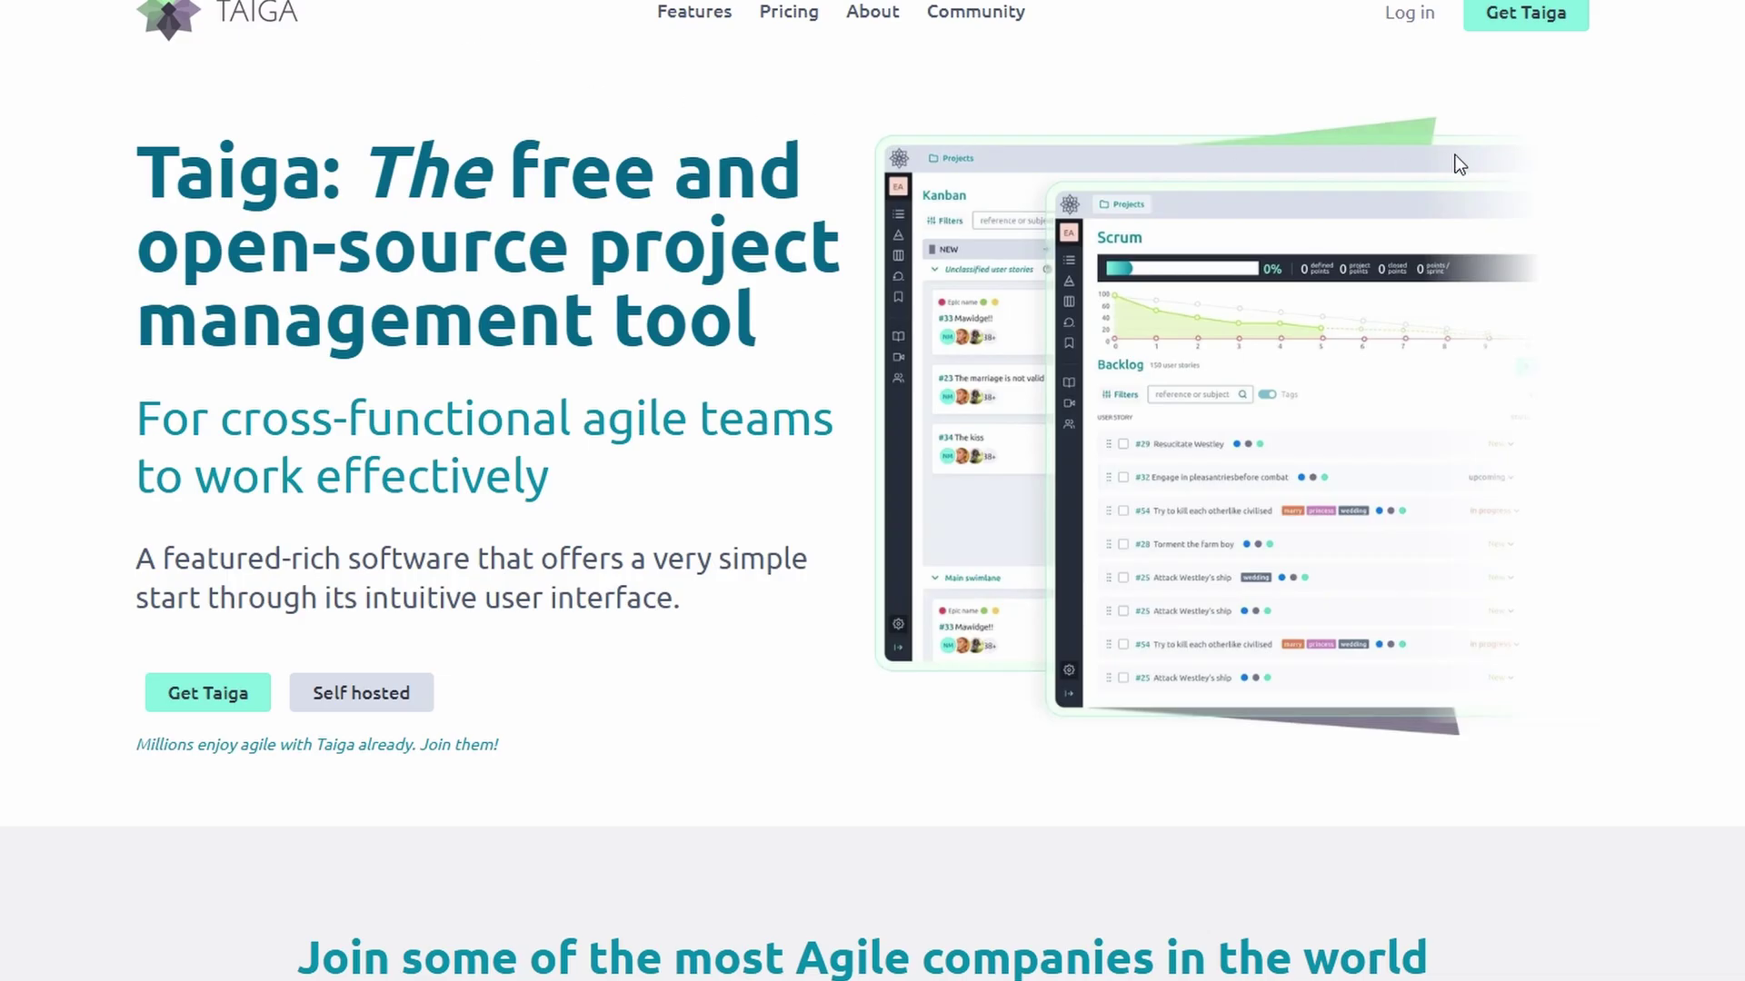
Step: Sign up through Get Taiga at the top right to reach the Create Project page
click(1534, 11)
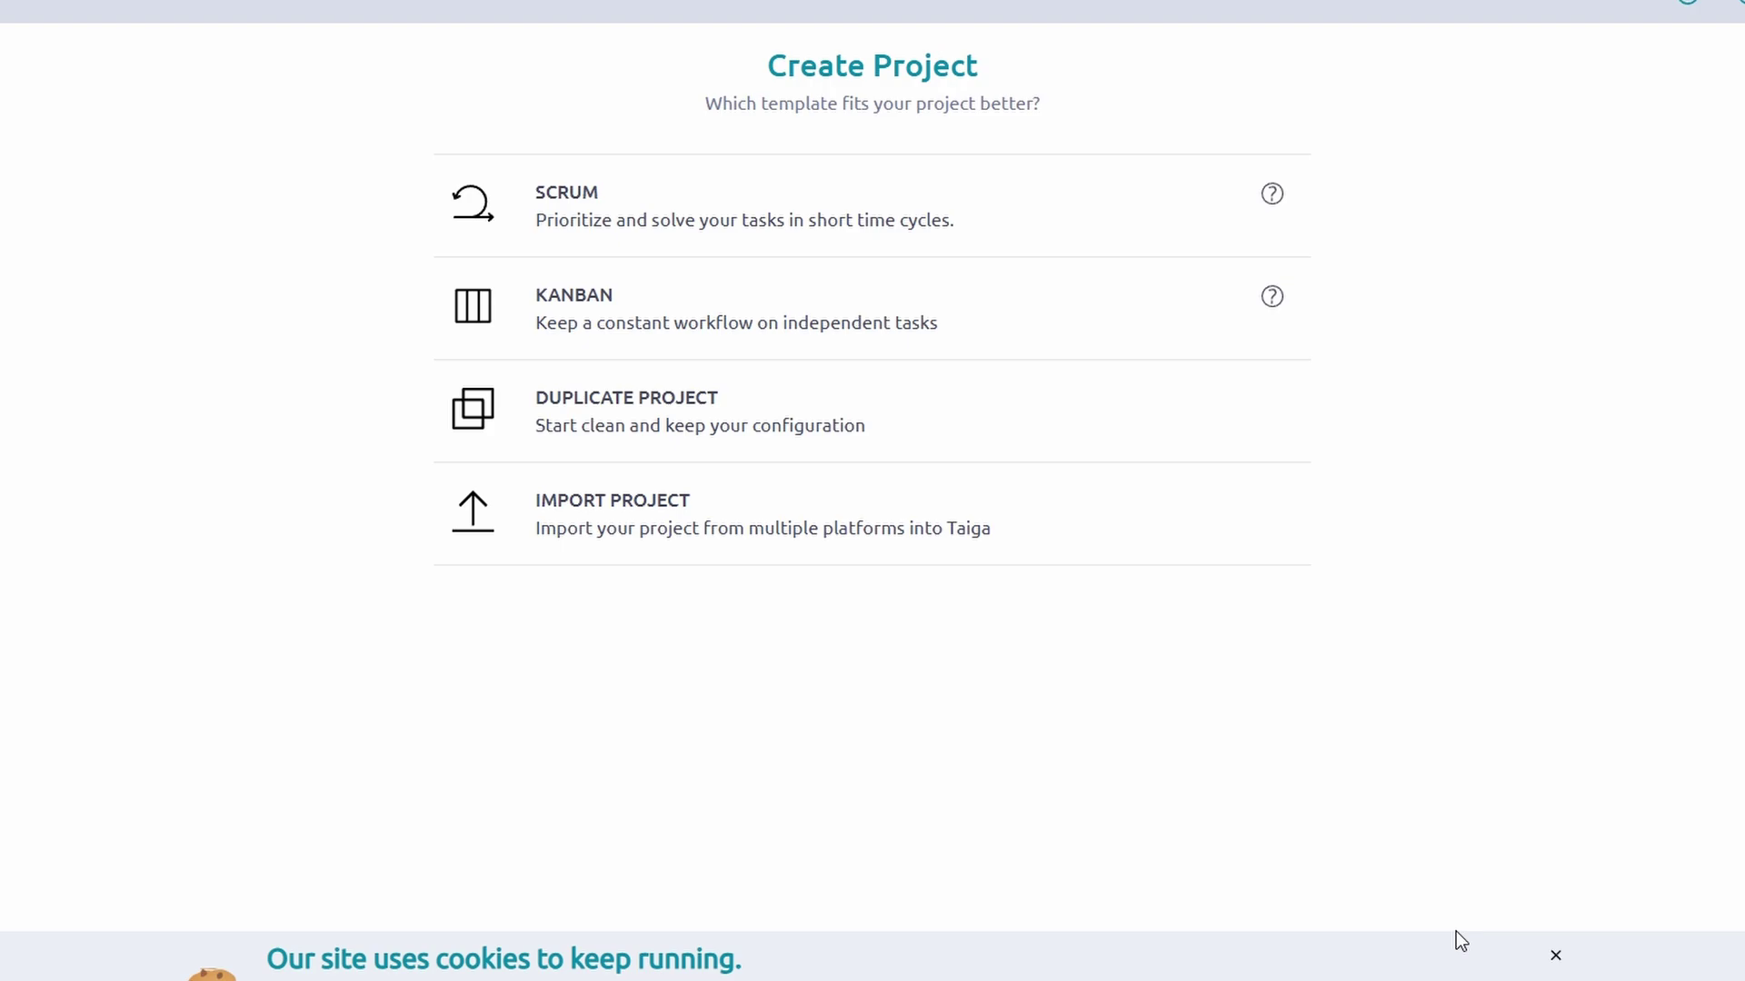
Step: Dismiss the cookie notice on the Create Project template page
click(1456, 933)
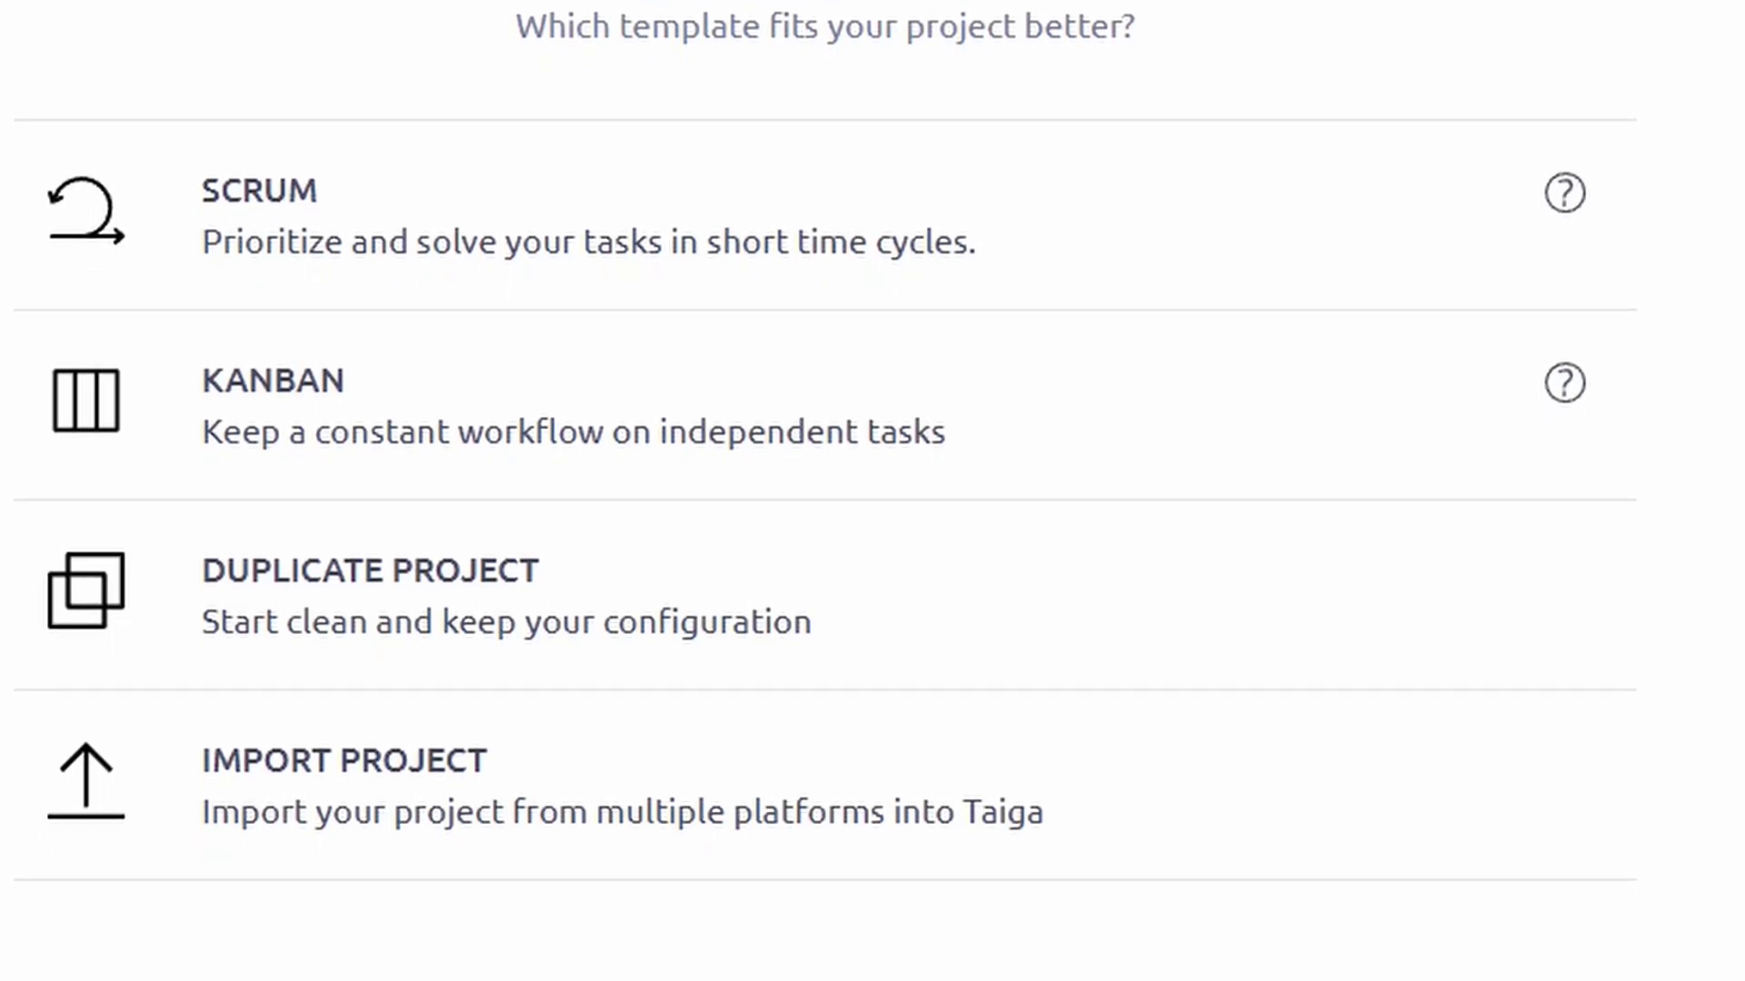
Step: Create a public Kanban project 'New project details', with that phrase repeated three times as description
click(409, 429)
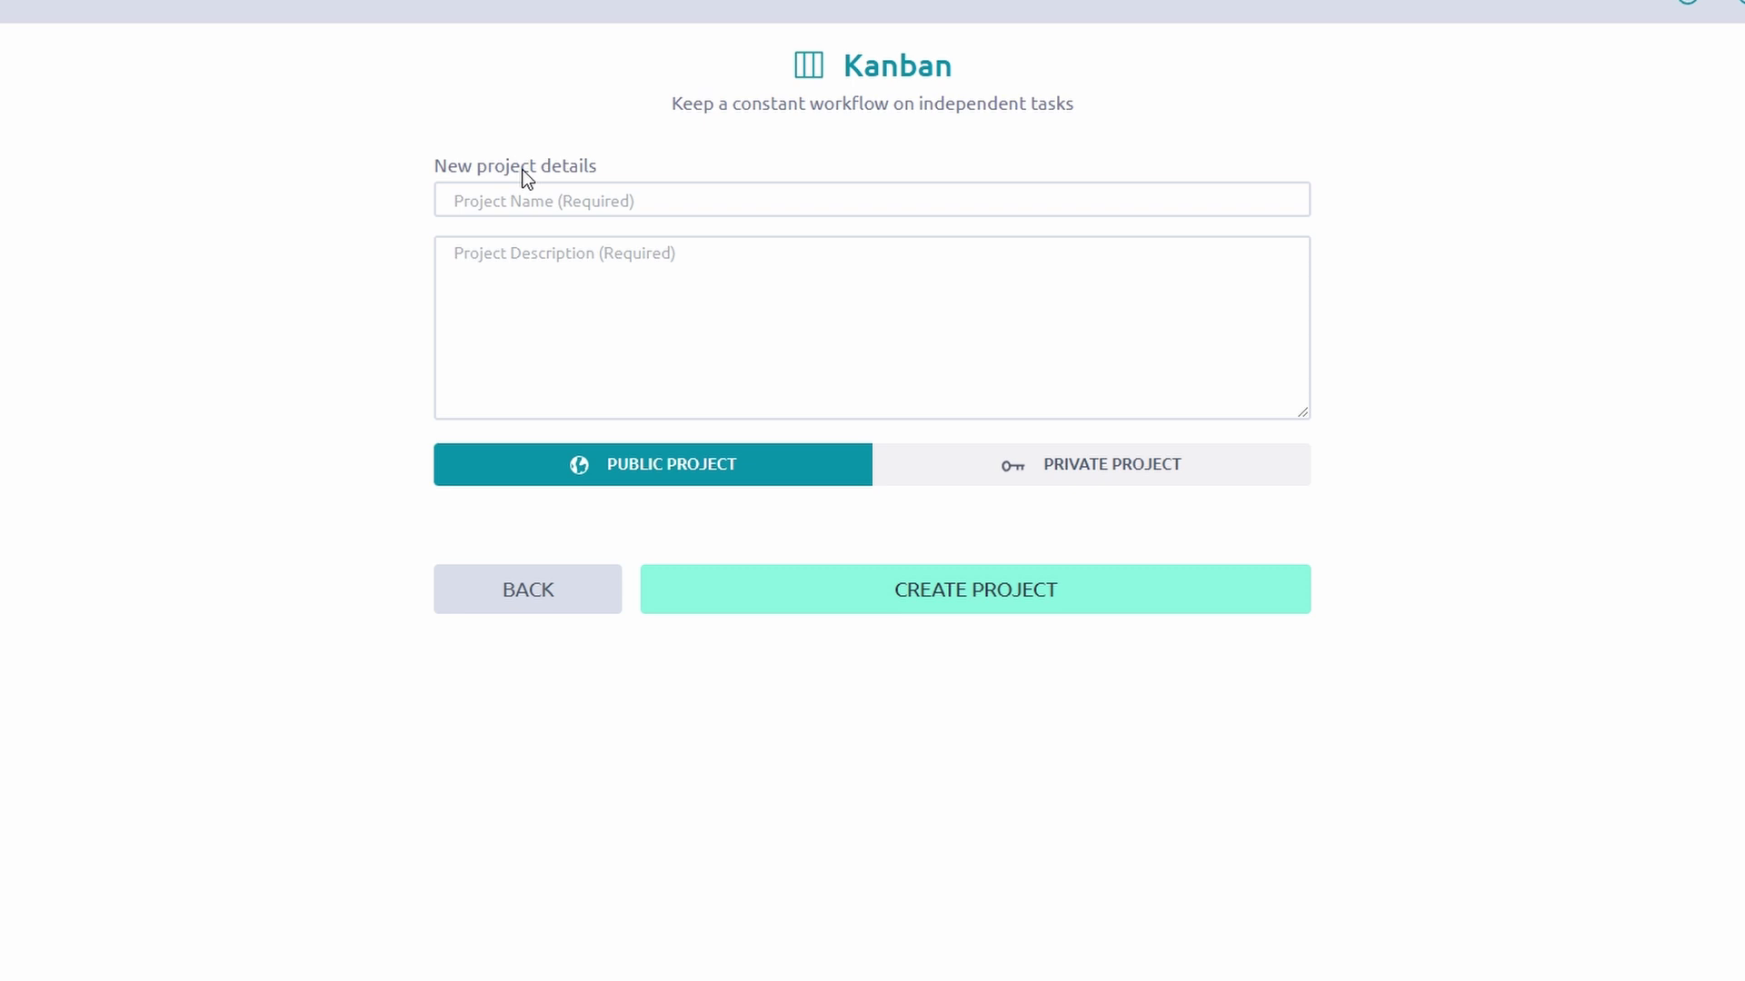
text(New project details)
key(Tab)
text(New project details New project details New project details)
click(855, 598)
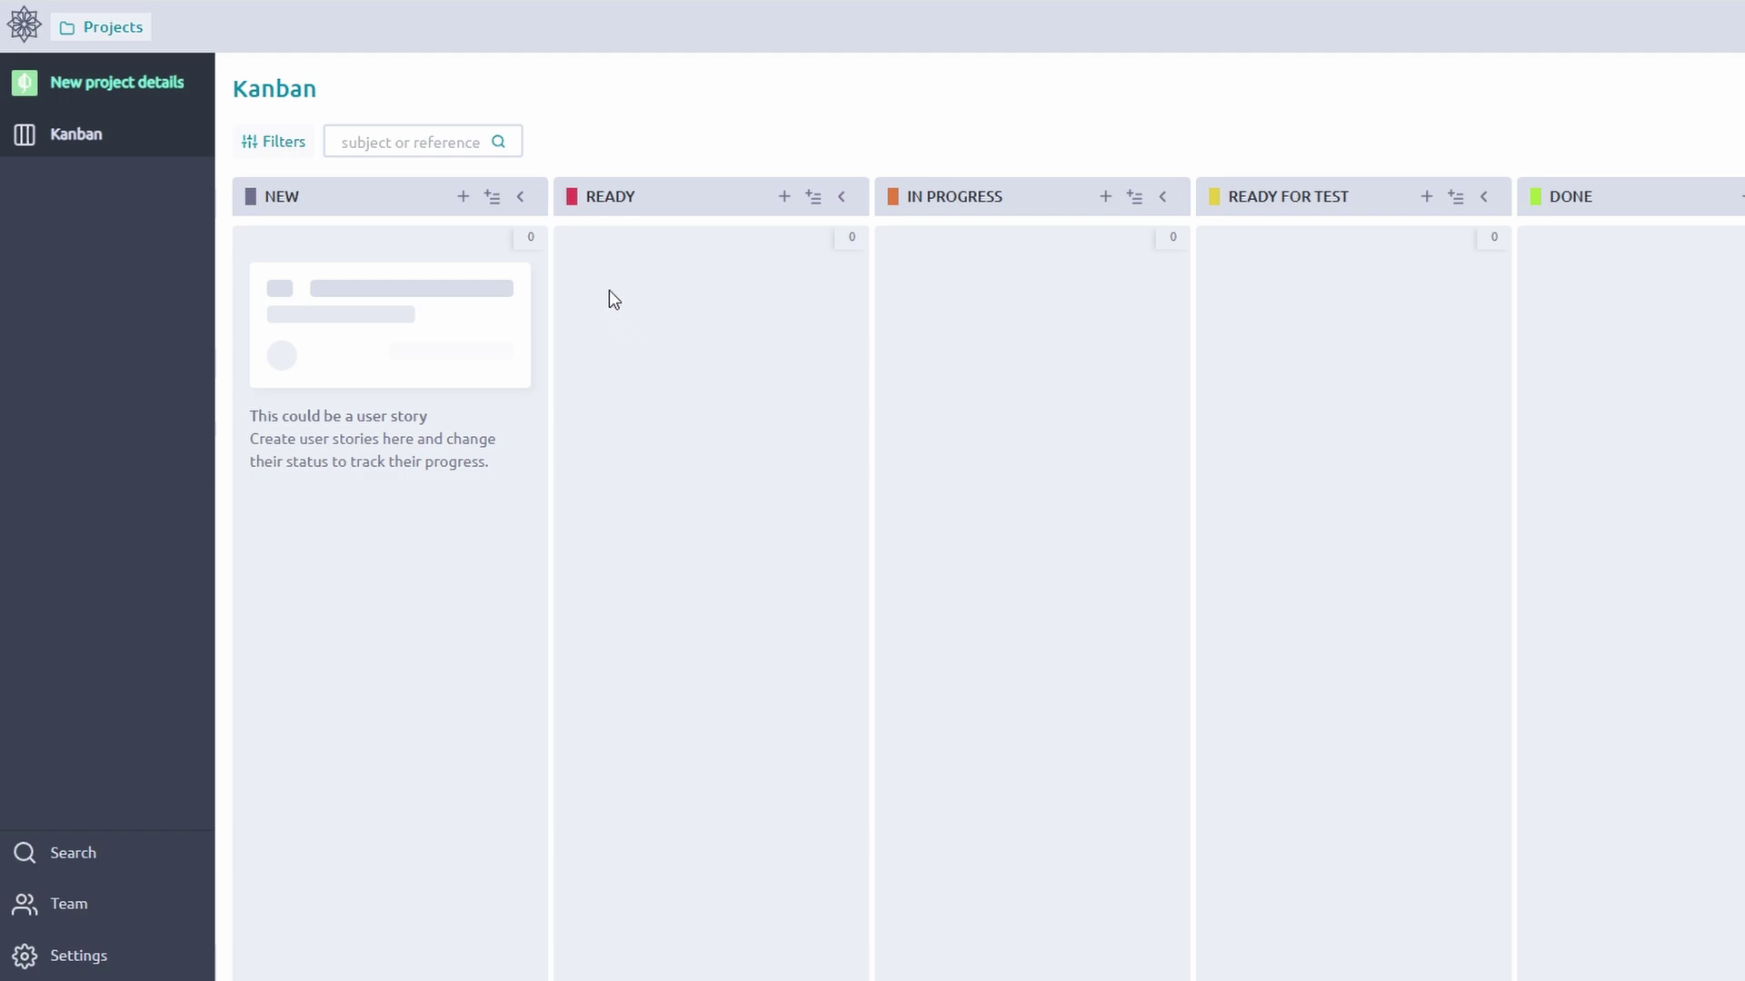
Step: Add user story 'Subject' with a tag and the description 'Taiga' to the New column
click(465, 194)
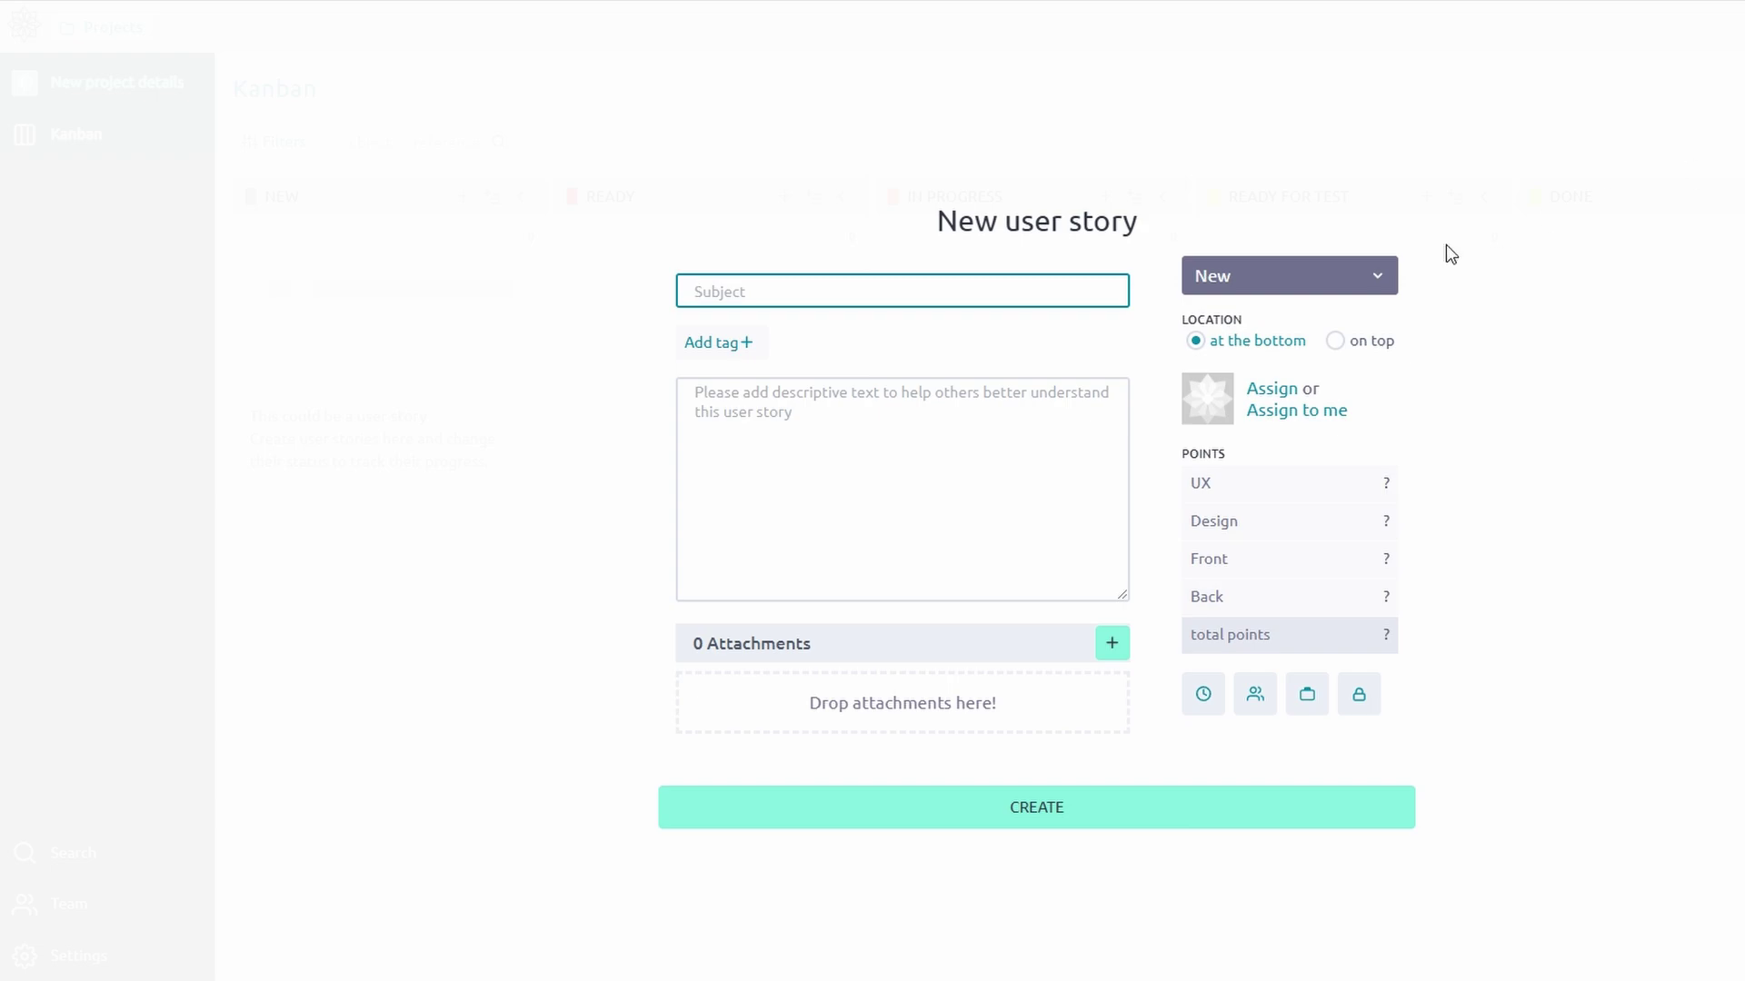
click(717, 338)
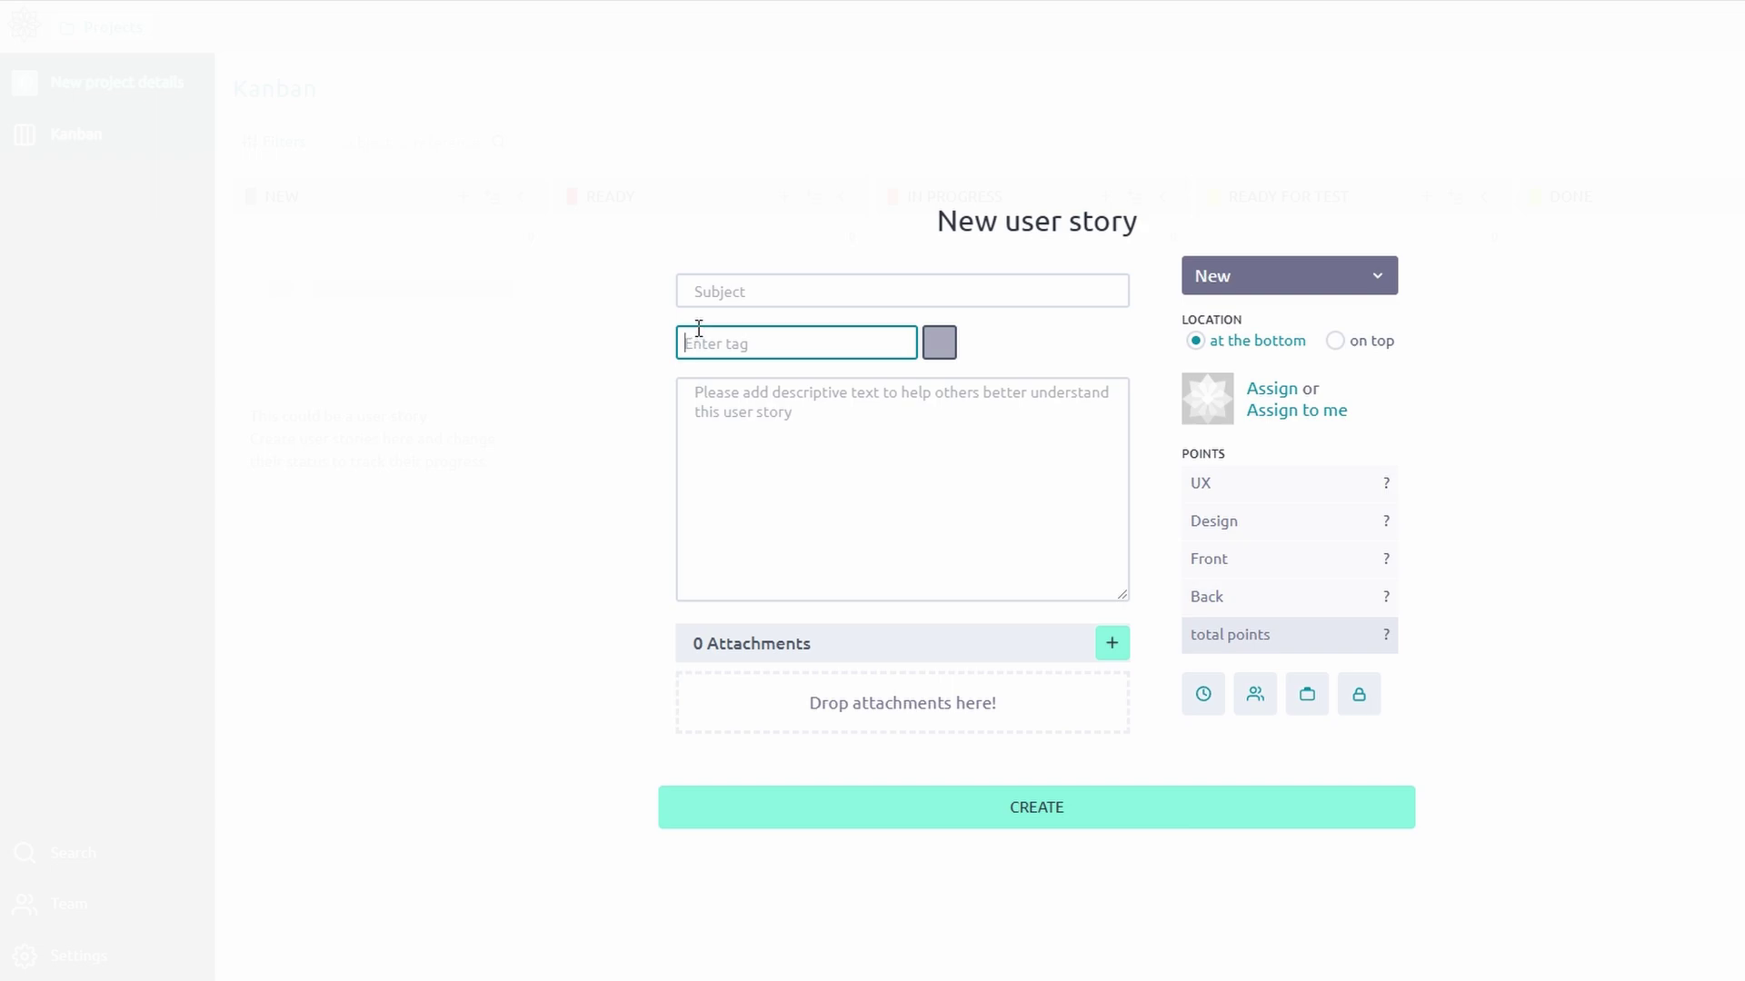
click(714, 391)
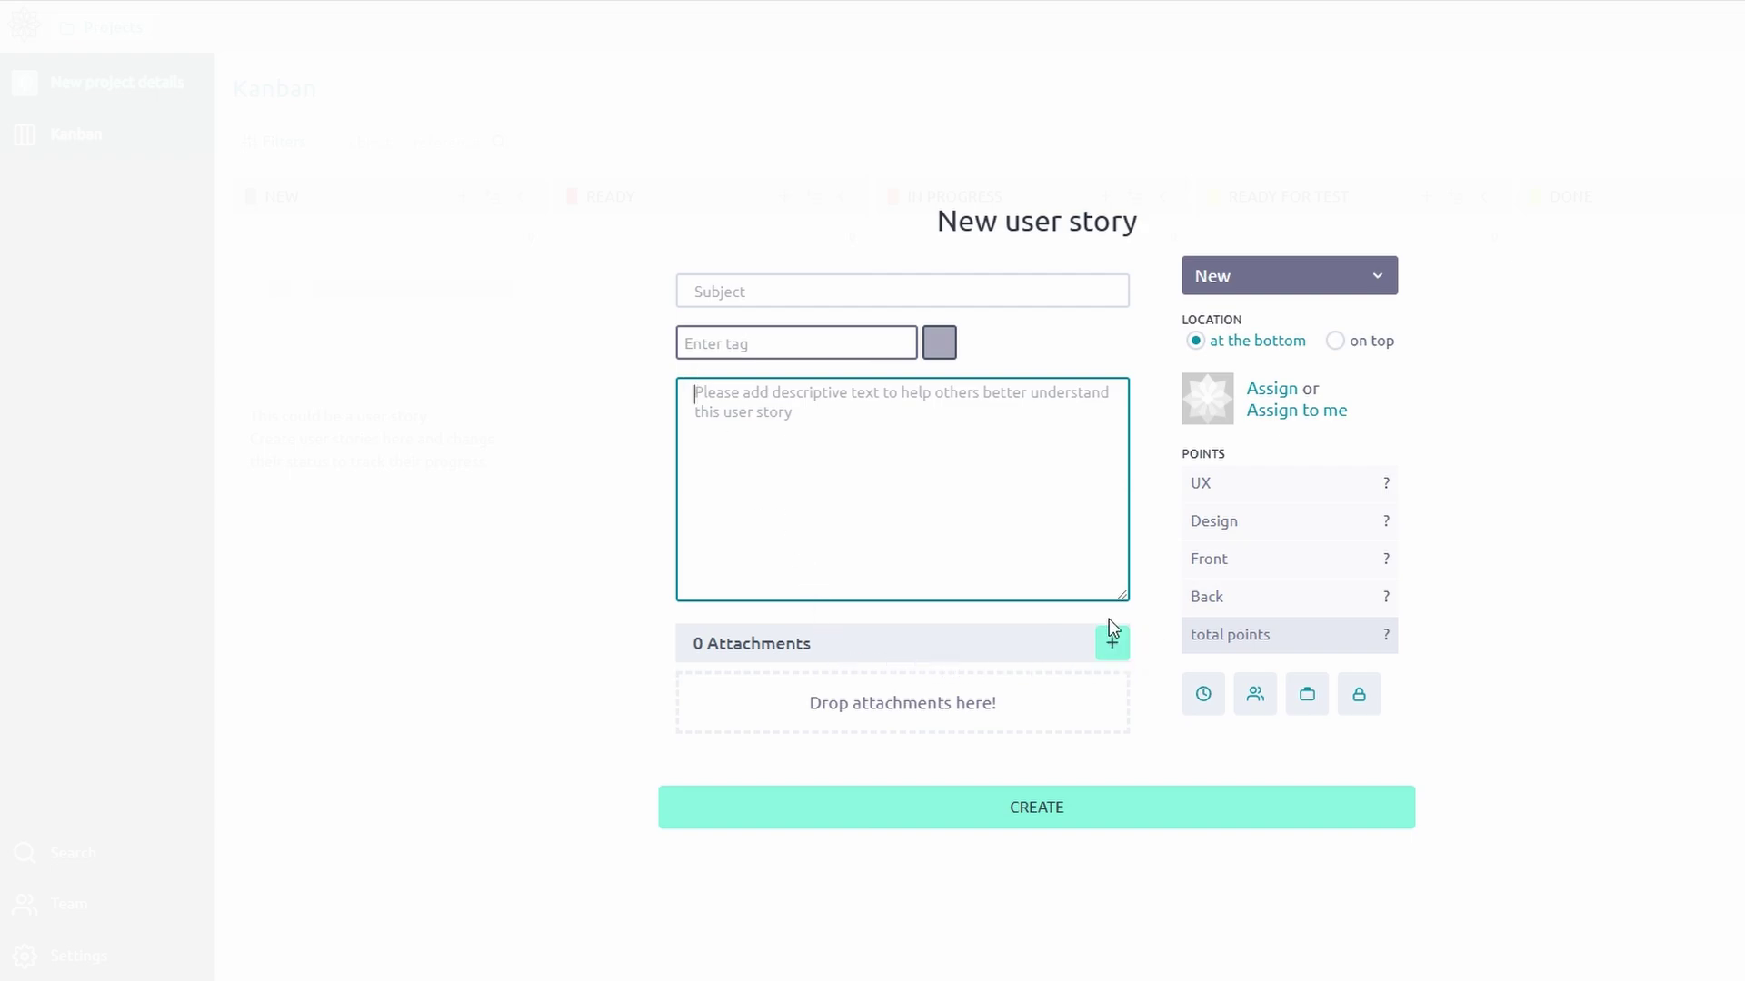
drag(646, 651, 887, 655)
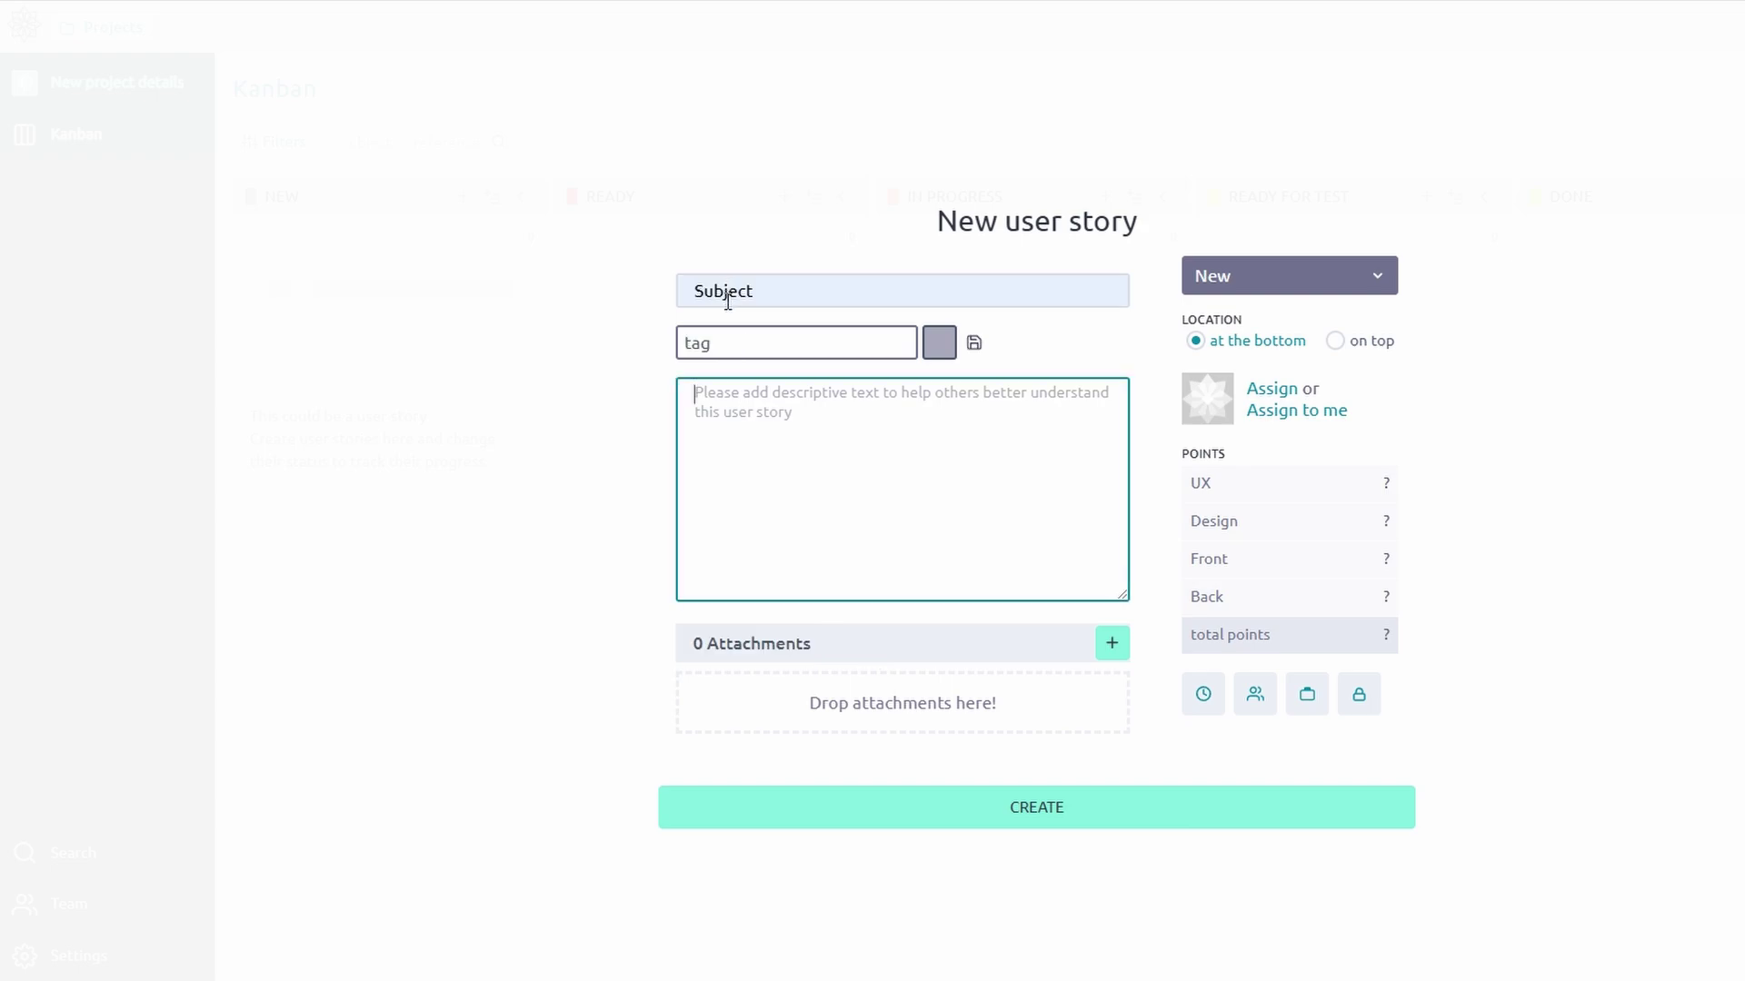
text(Taiga)
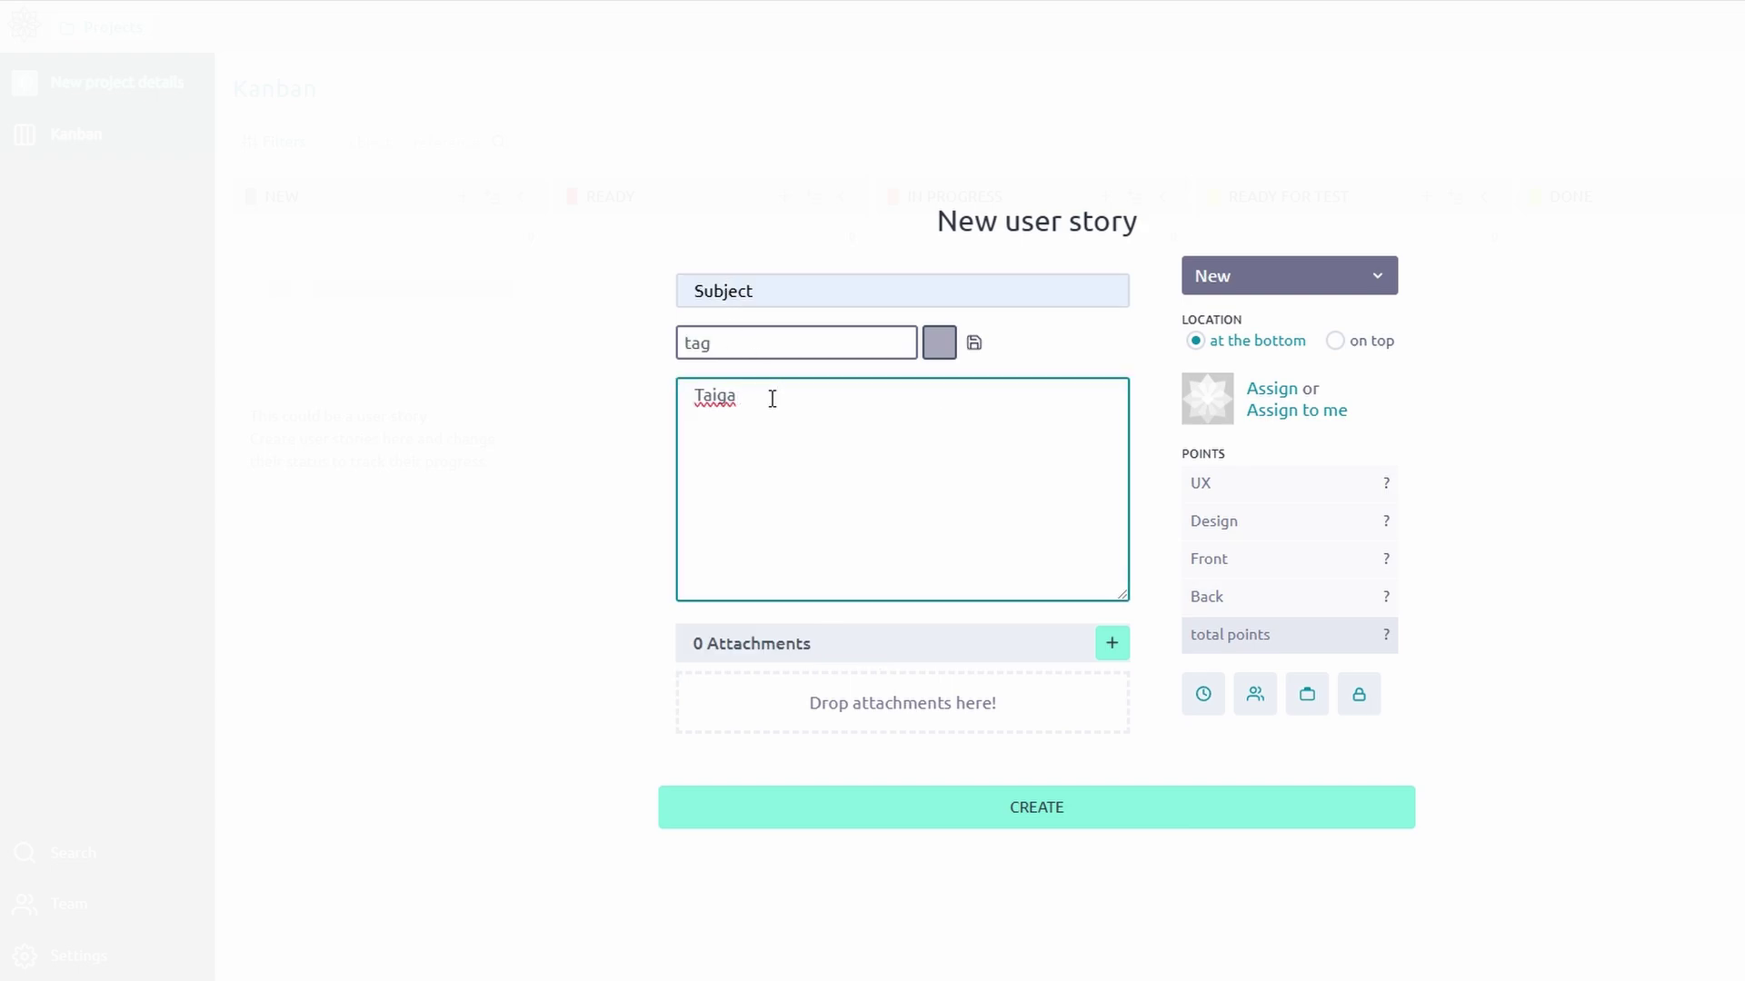
click(1009, 818)
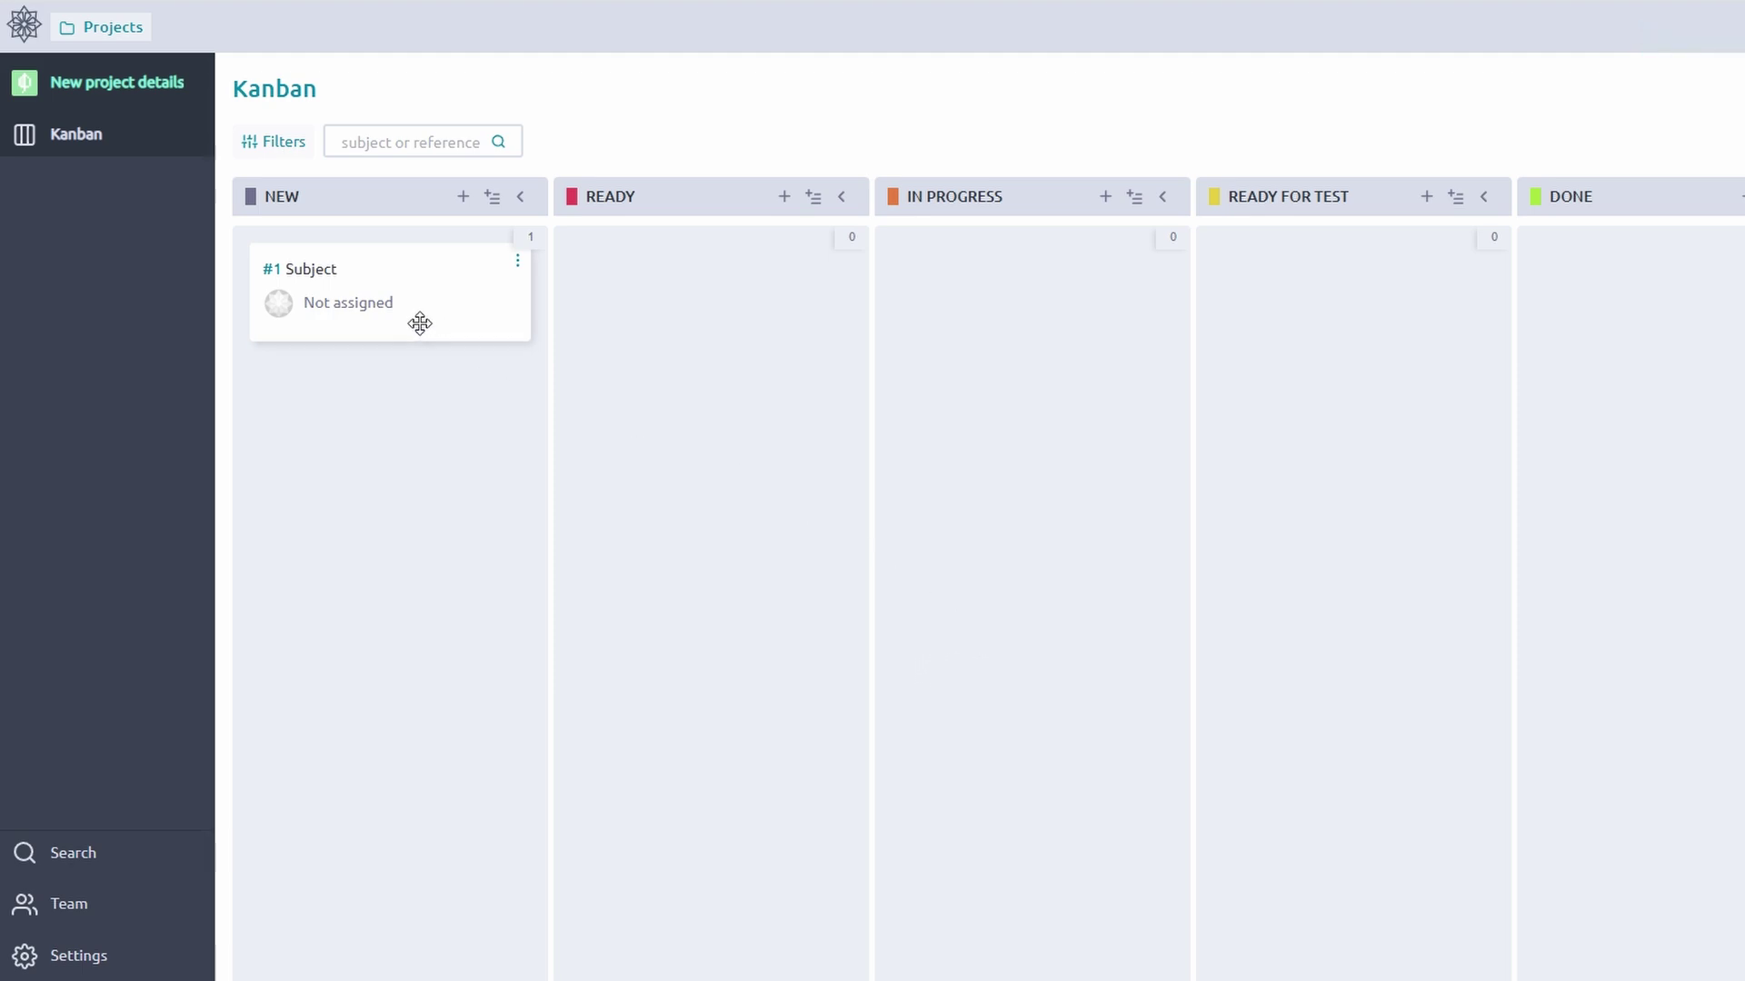
Step: Assign story #1 to the project's team member from the card's Assign To menu
click(517, 261)
click(418, 331)
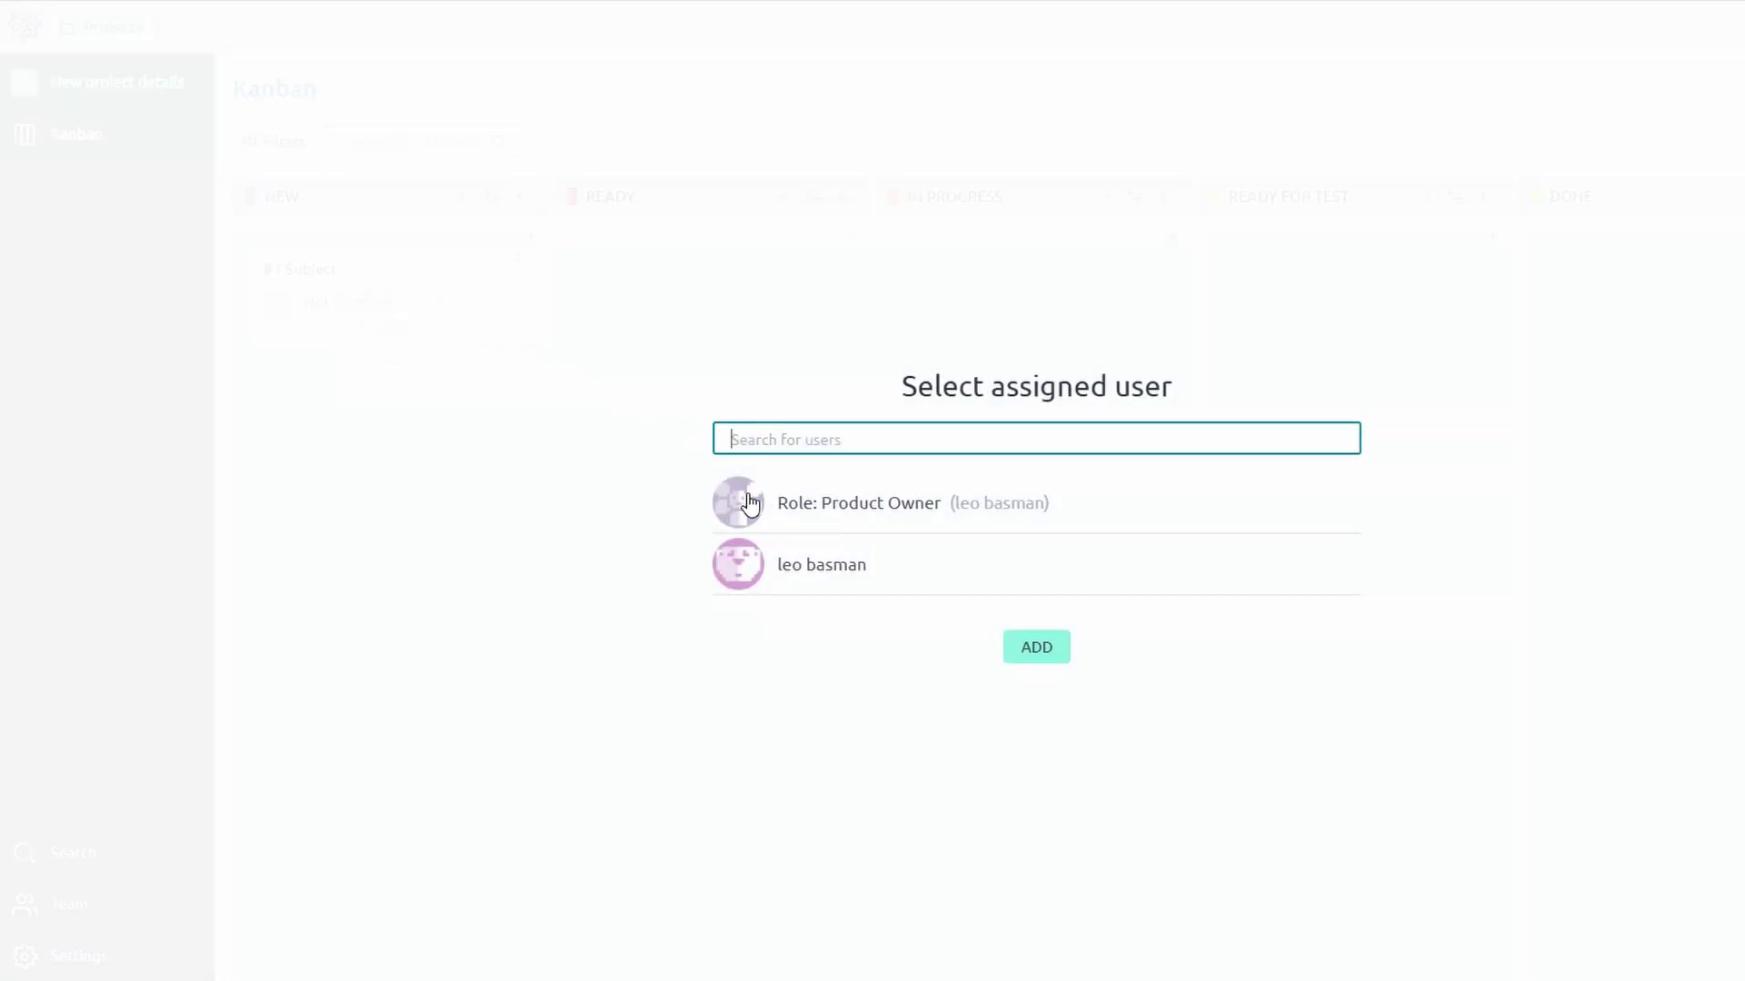
click(735, 569)
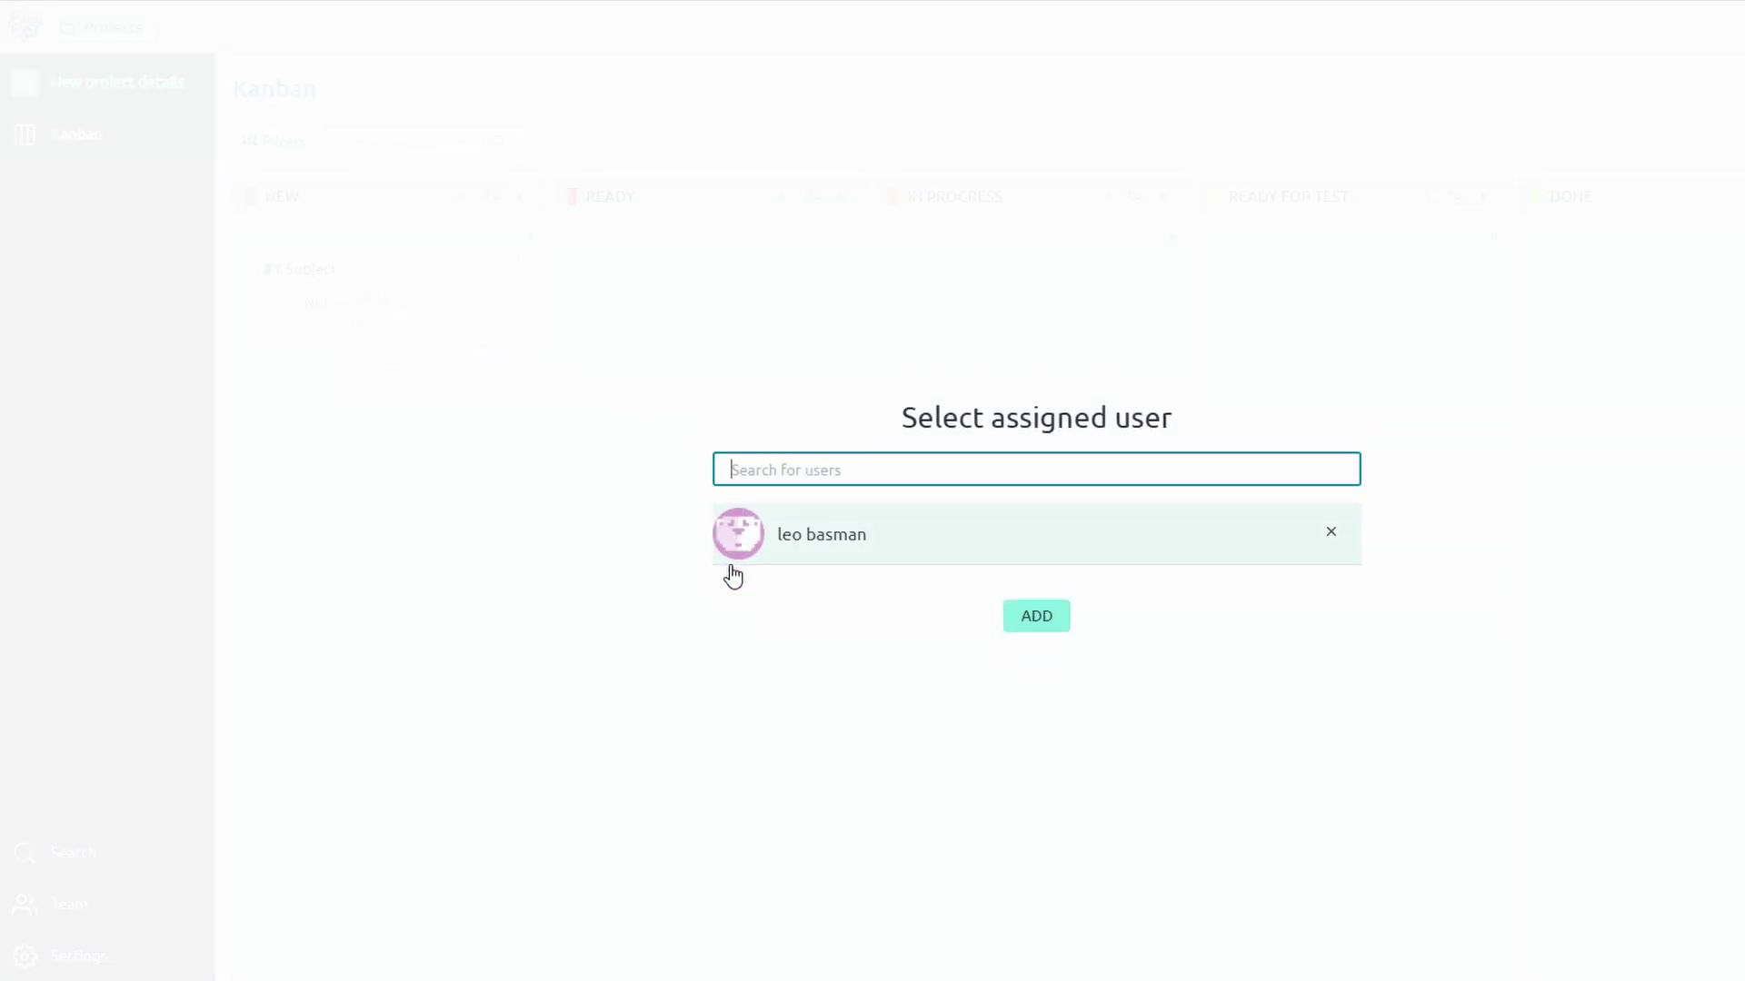
click(1029, 620)
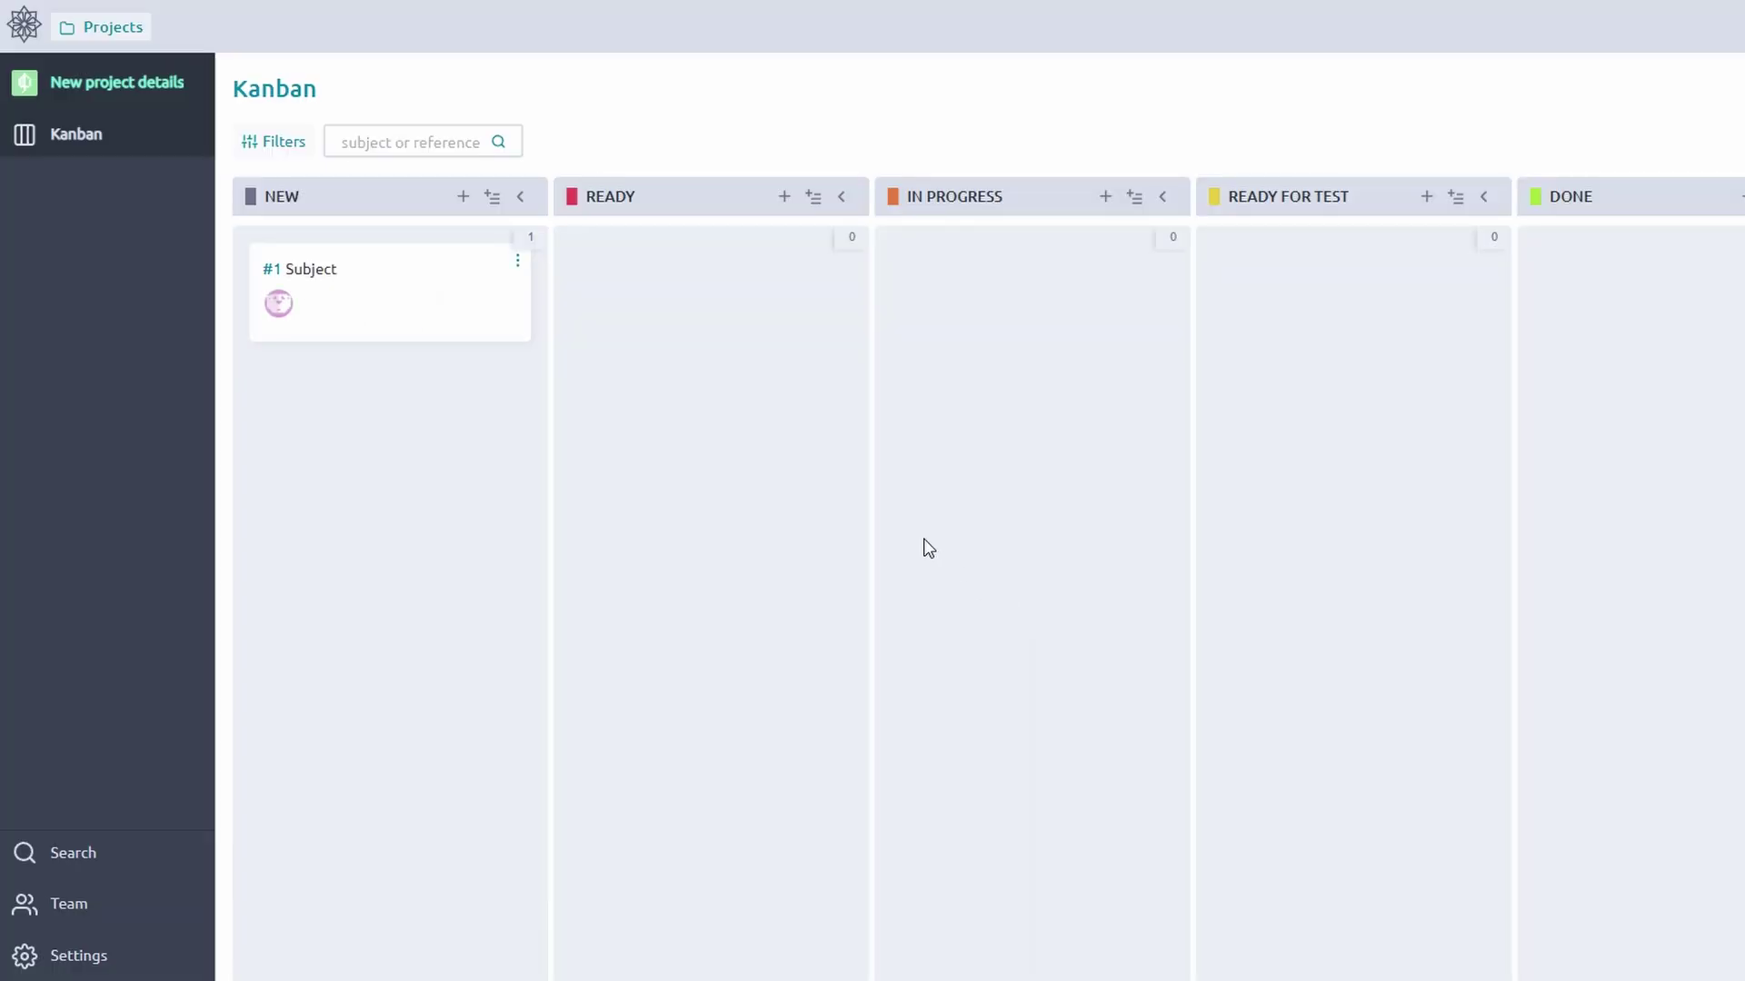
Step: Reopen story #1's assignment dialog and close it without changes
click(518, 262)
click(467, 329)
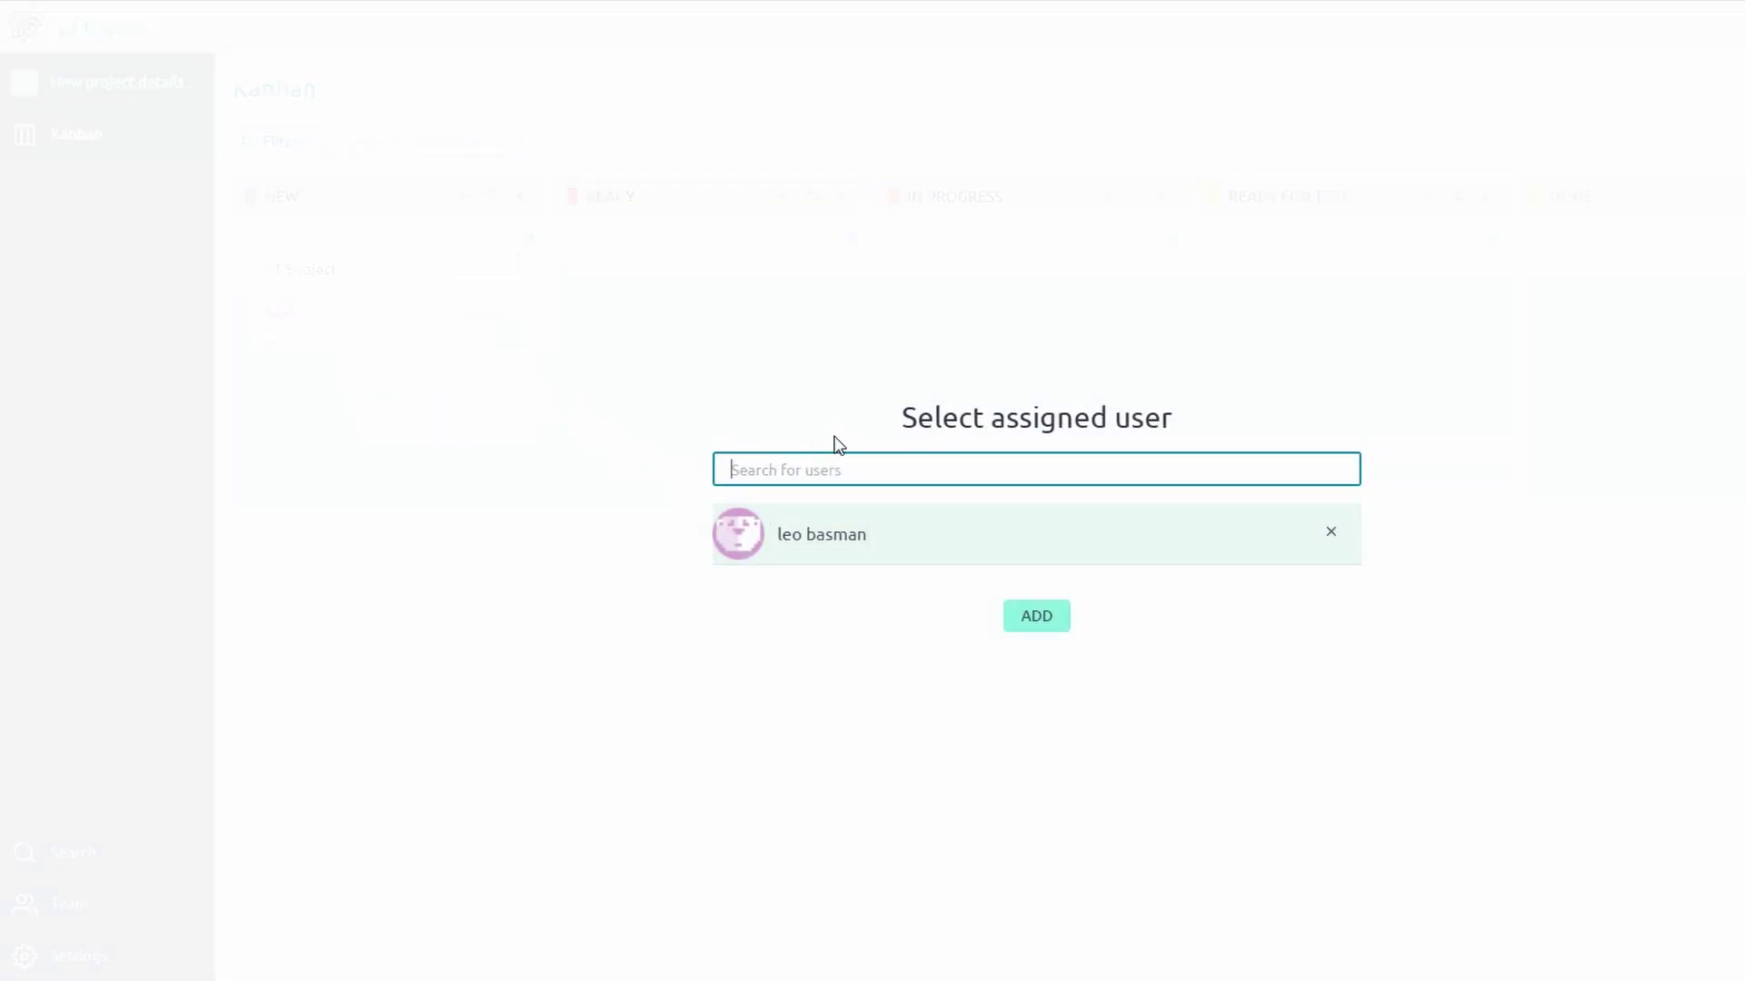
drag(833, 444, 1255, 431)
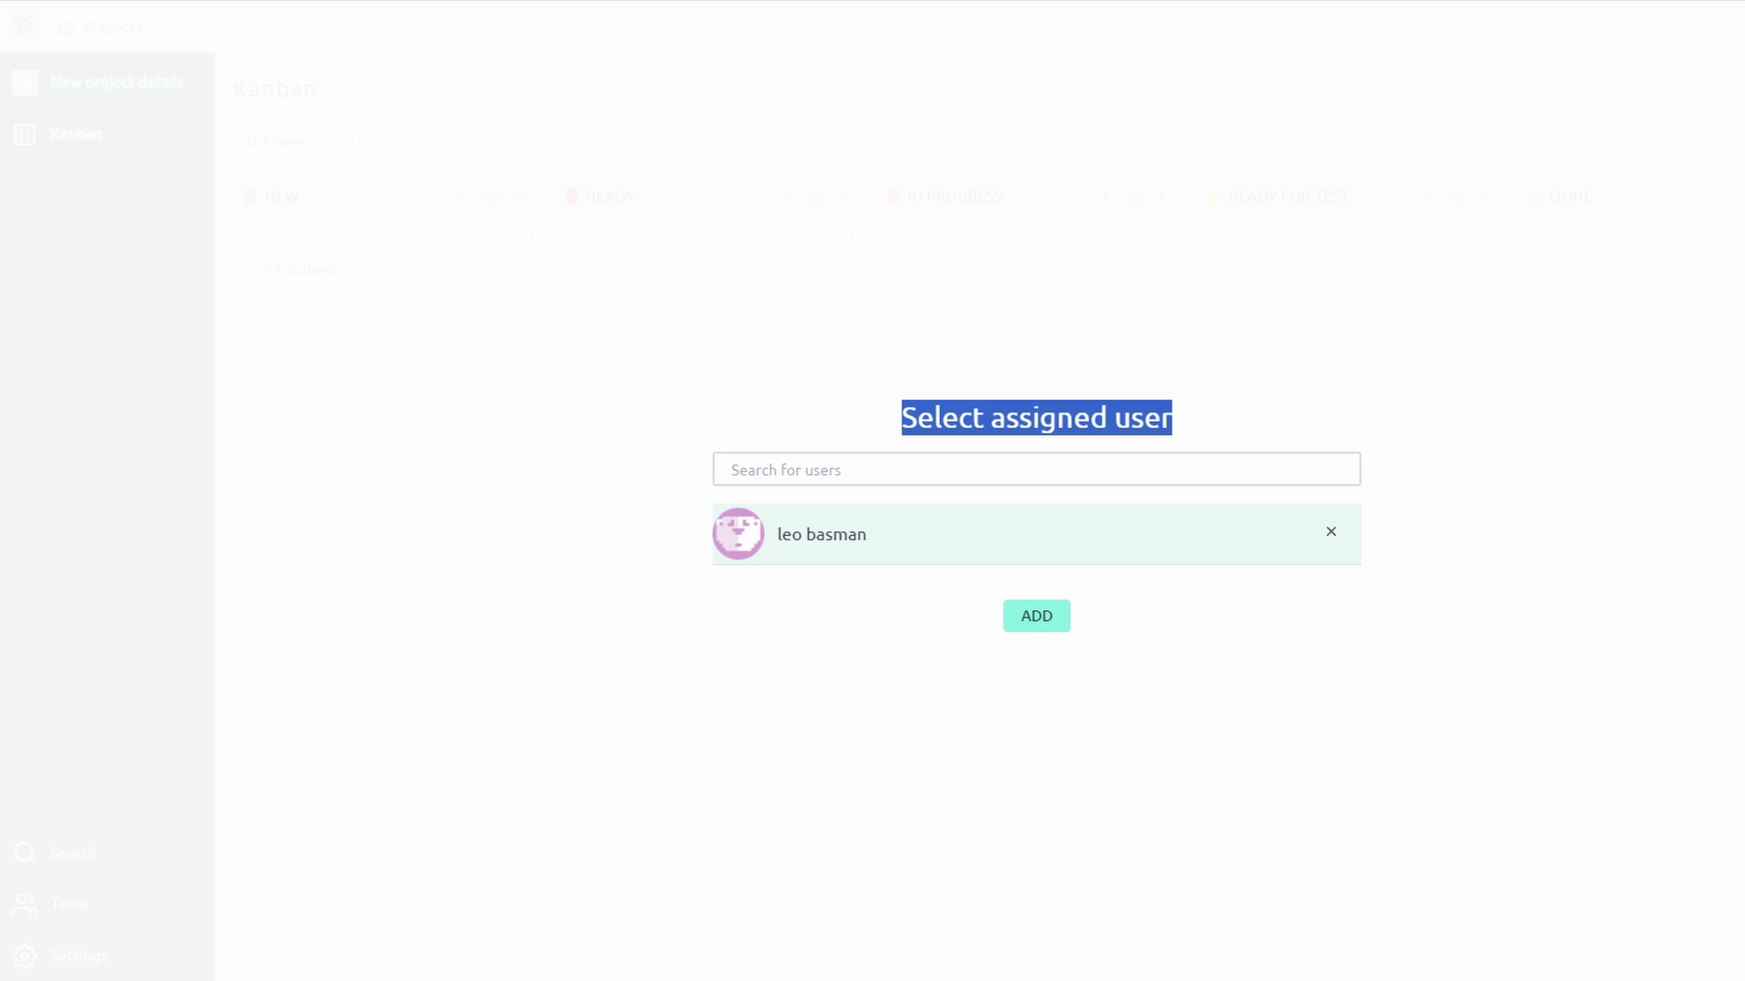
key(Escape)
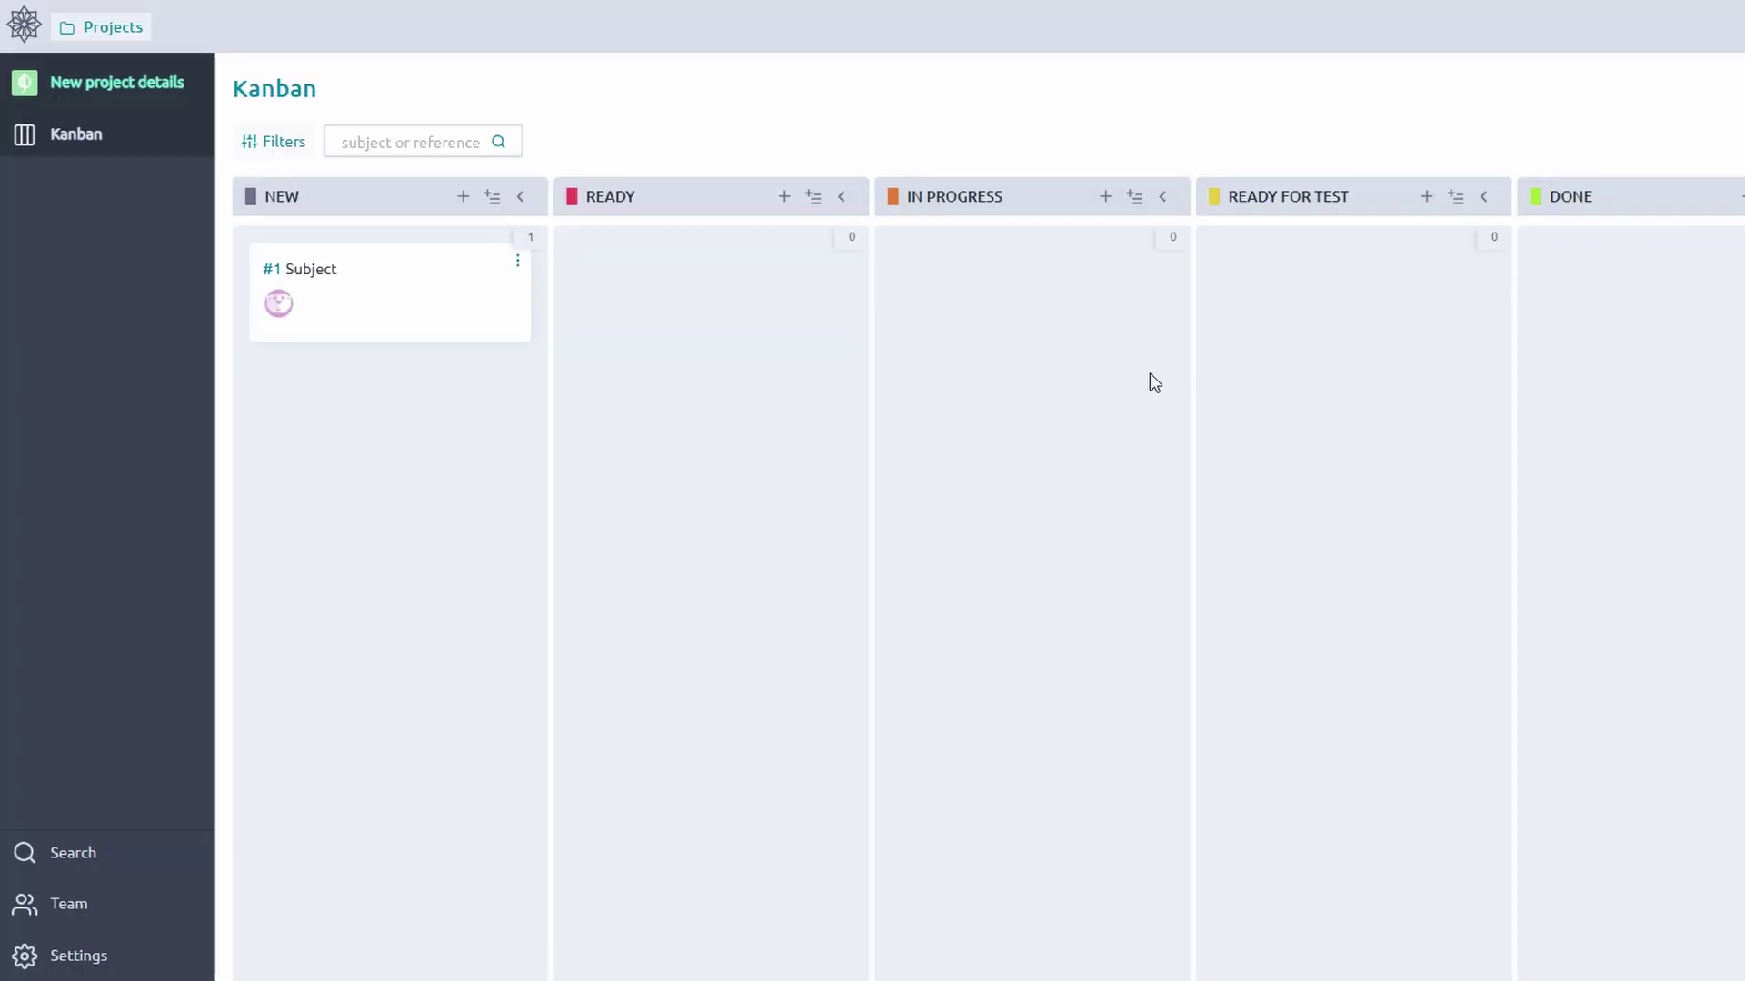
Step: Move the #1 Subject card from the New column into the Ready column
click(517, 267)
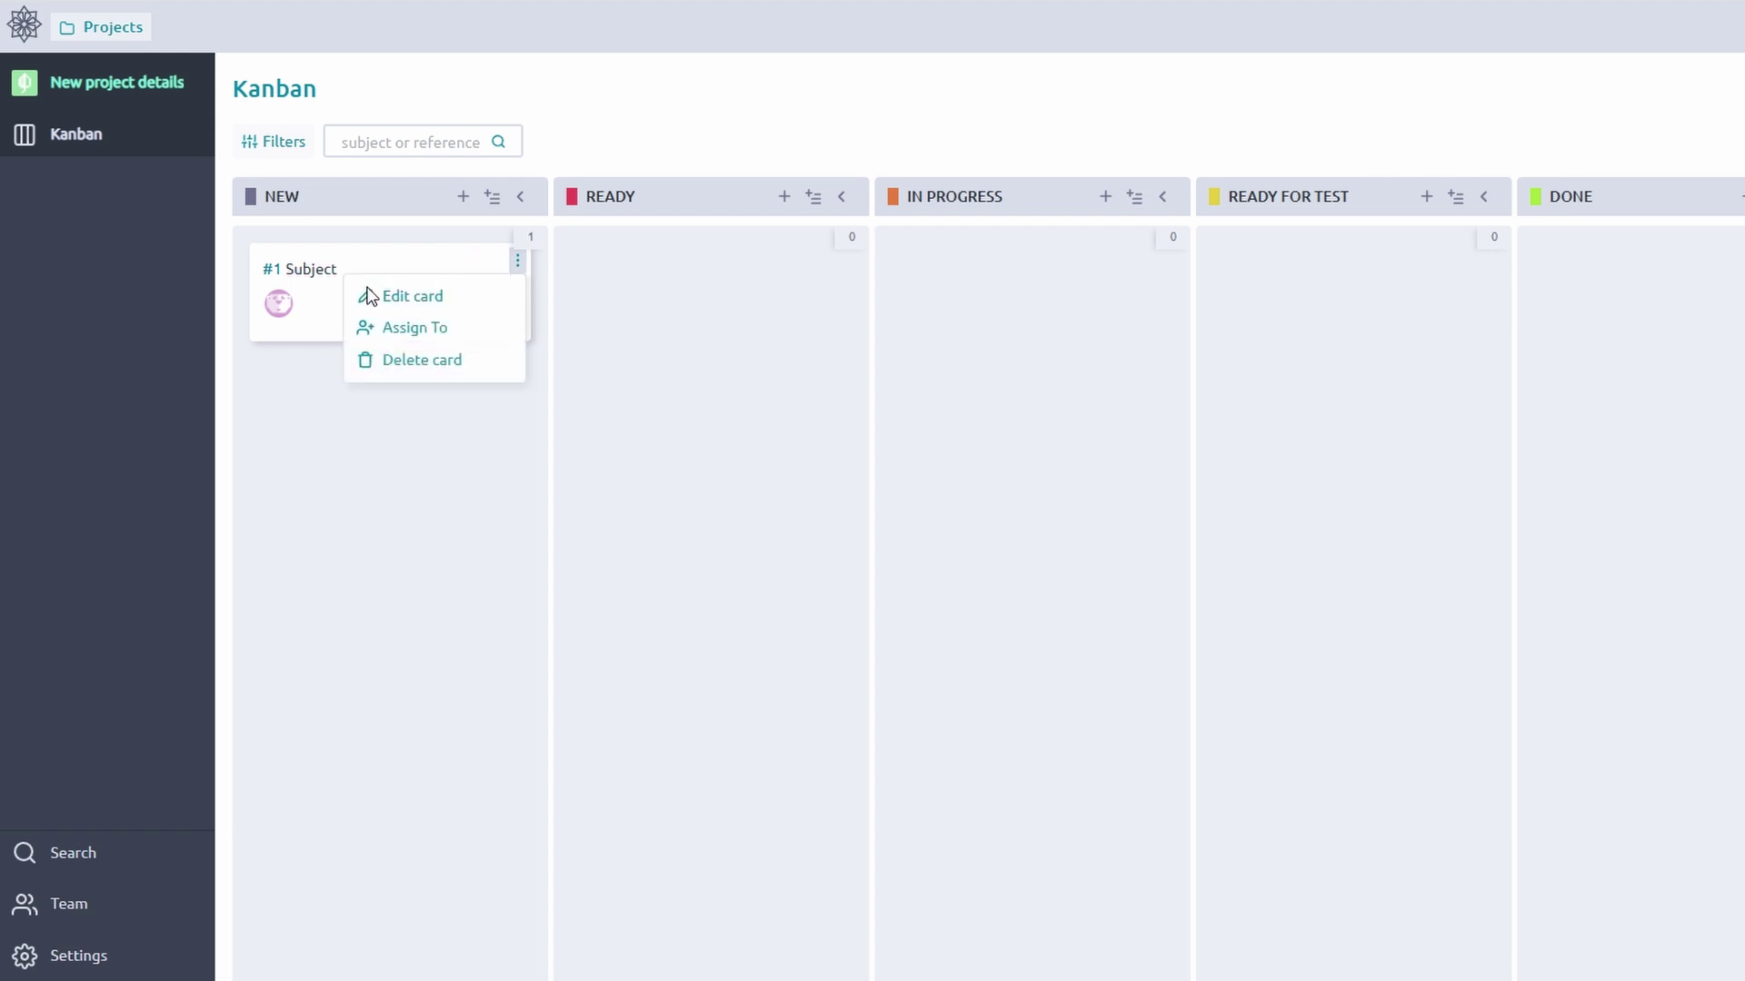
click(317, 316)
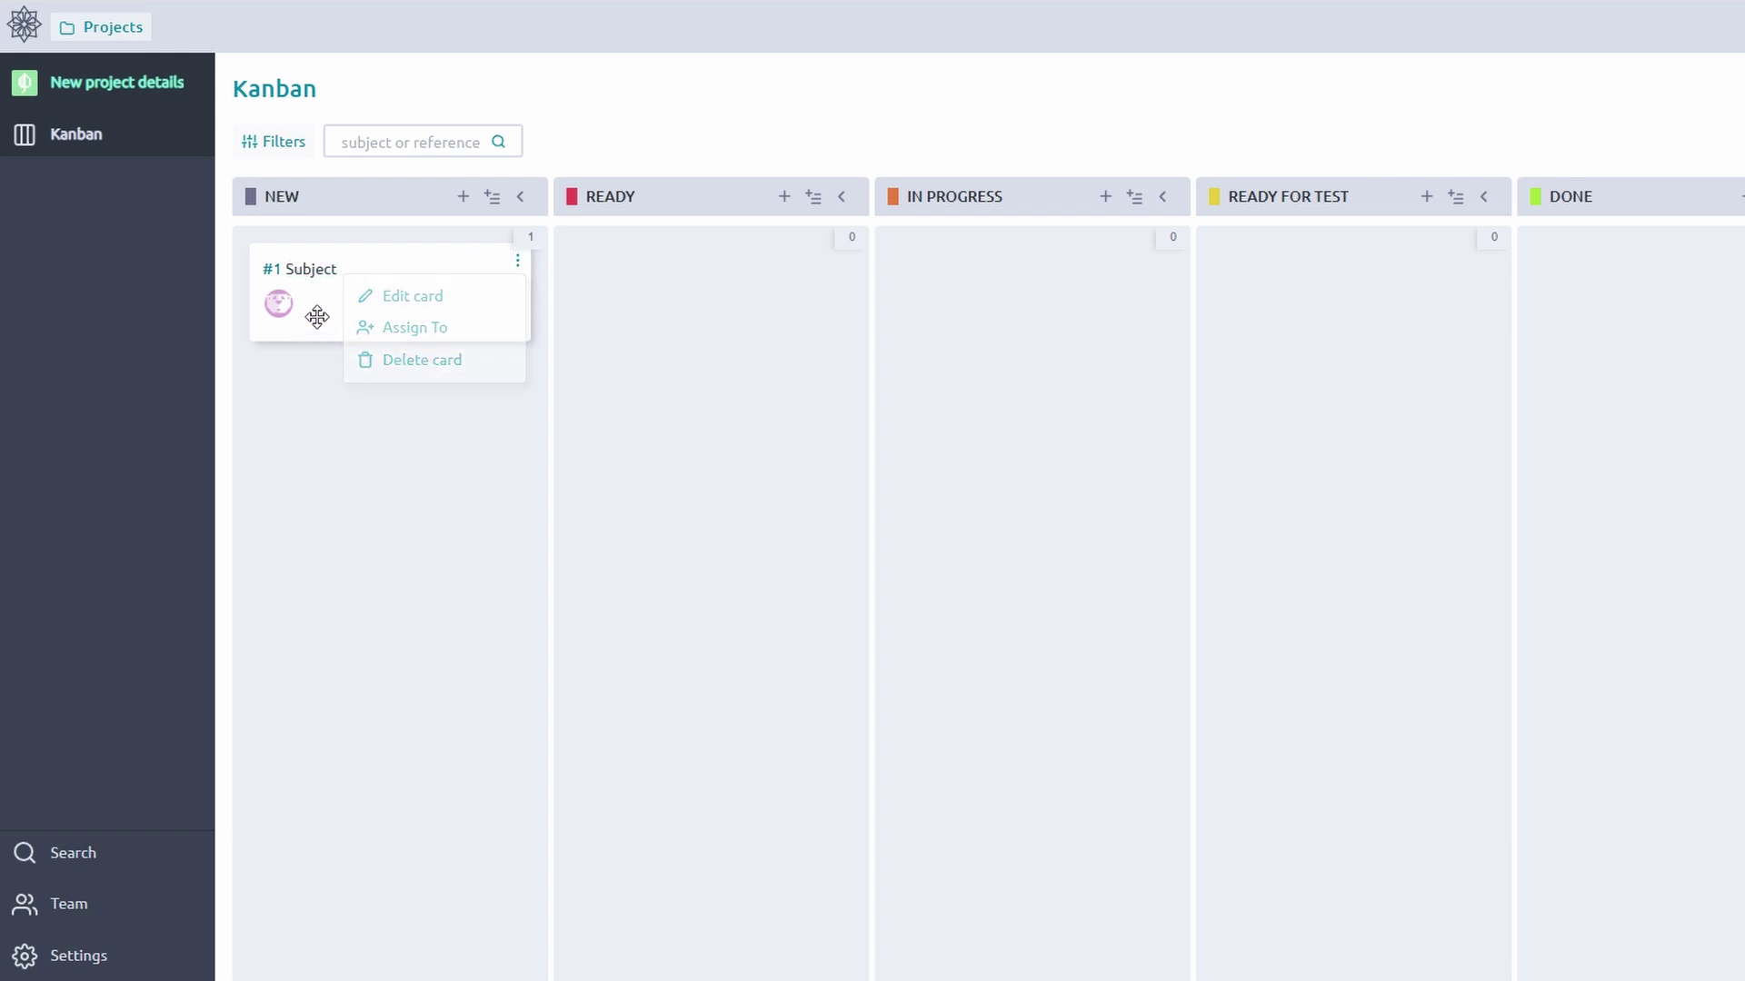
mouse_move(317, 316)
mouse_down()
mouse_move(319, 361)
mouse_move(327, 296)
mouse_move(307, 323)
mouse_up()
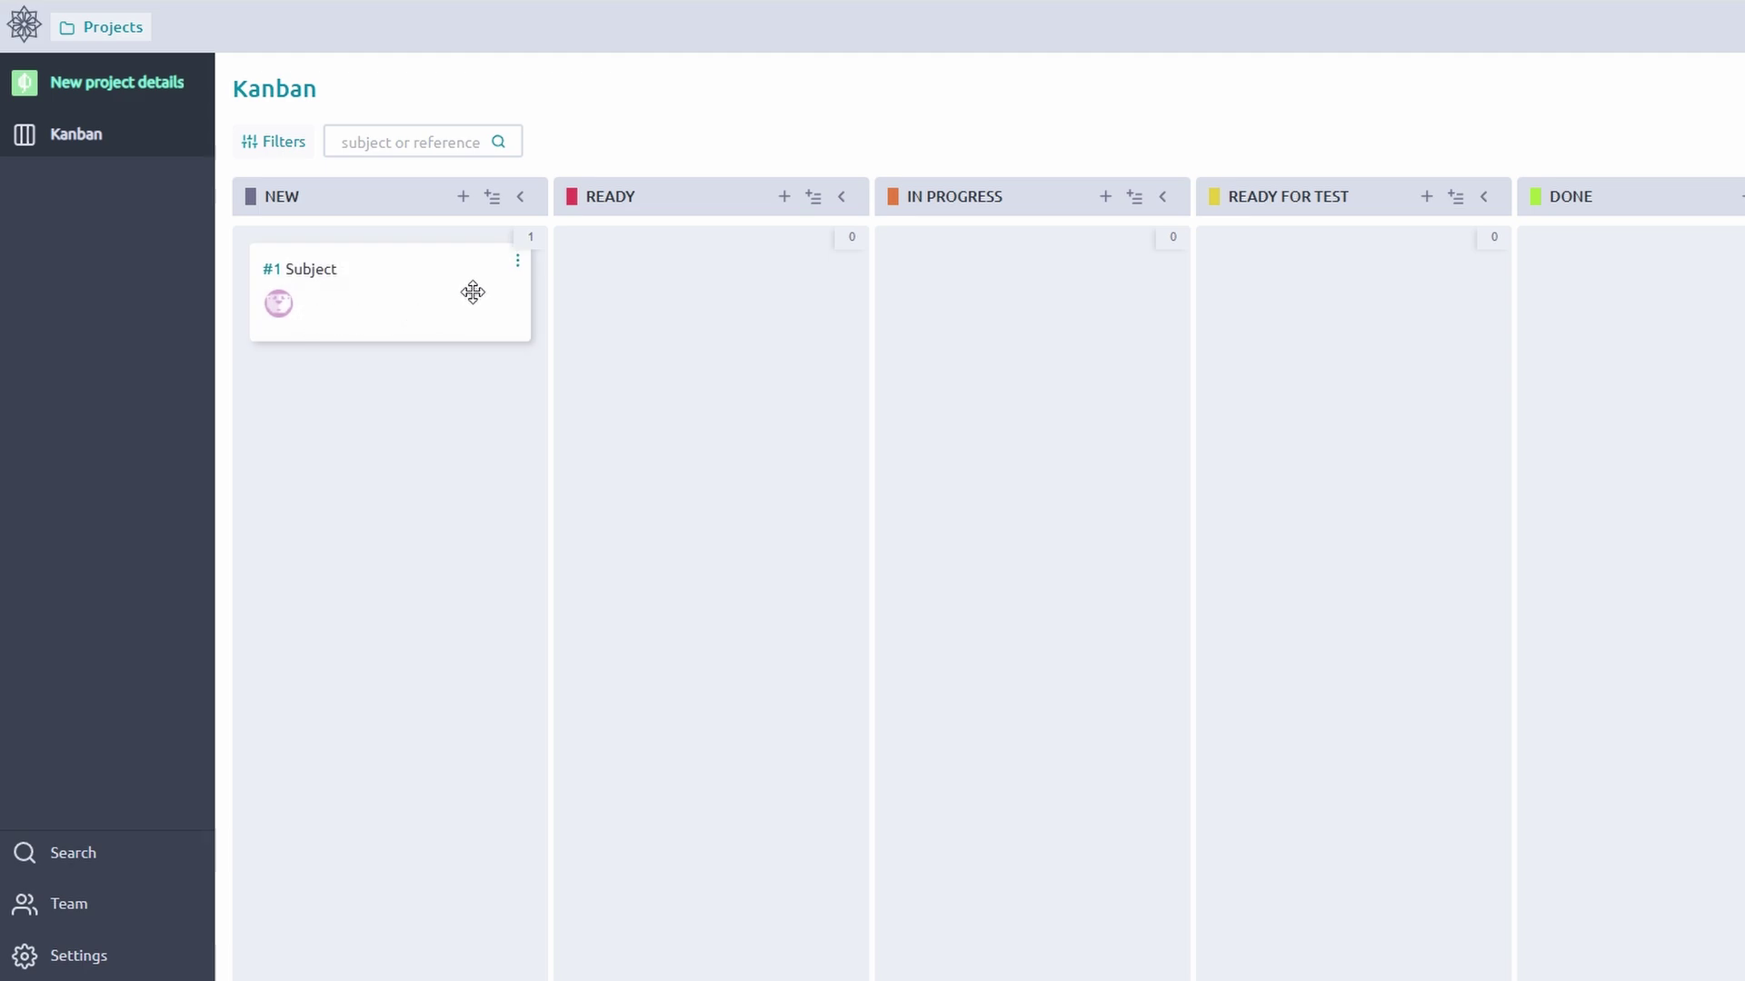
drag(472, 292, 1738, 406)
drag(1732, 312, 1333, 275)
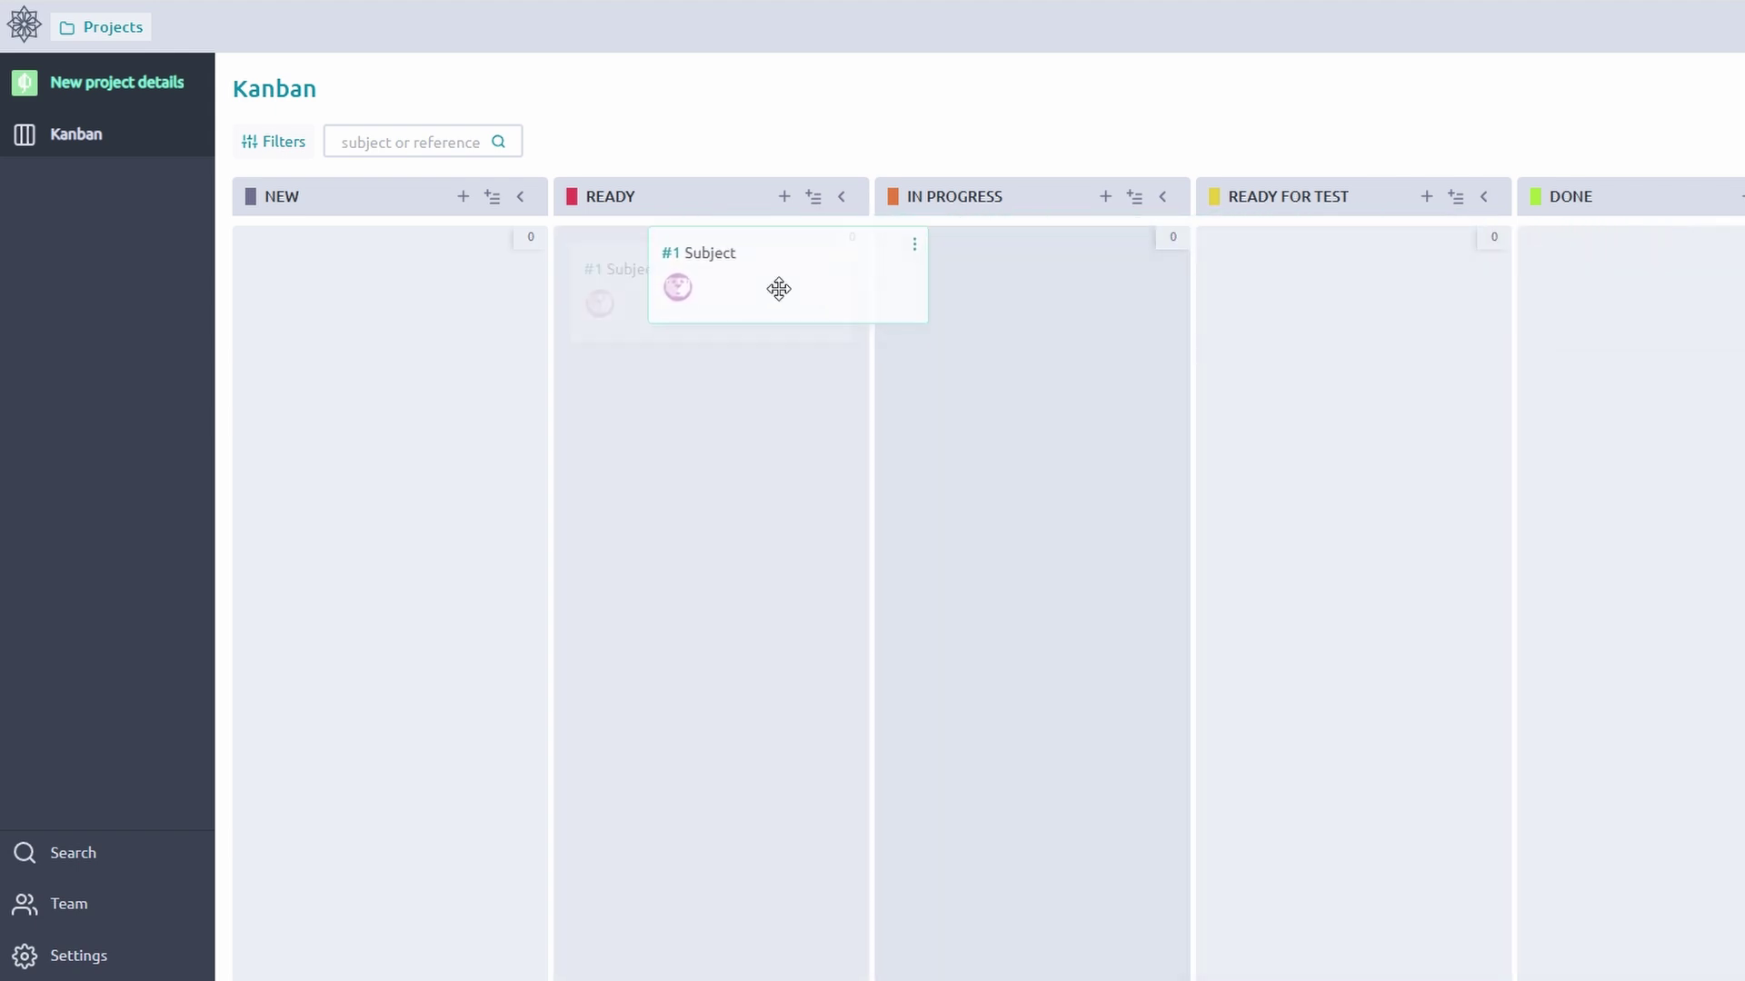
drag(779, 289, 708, 303)
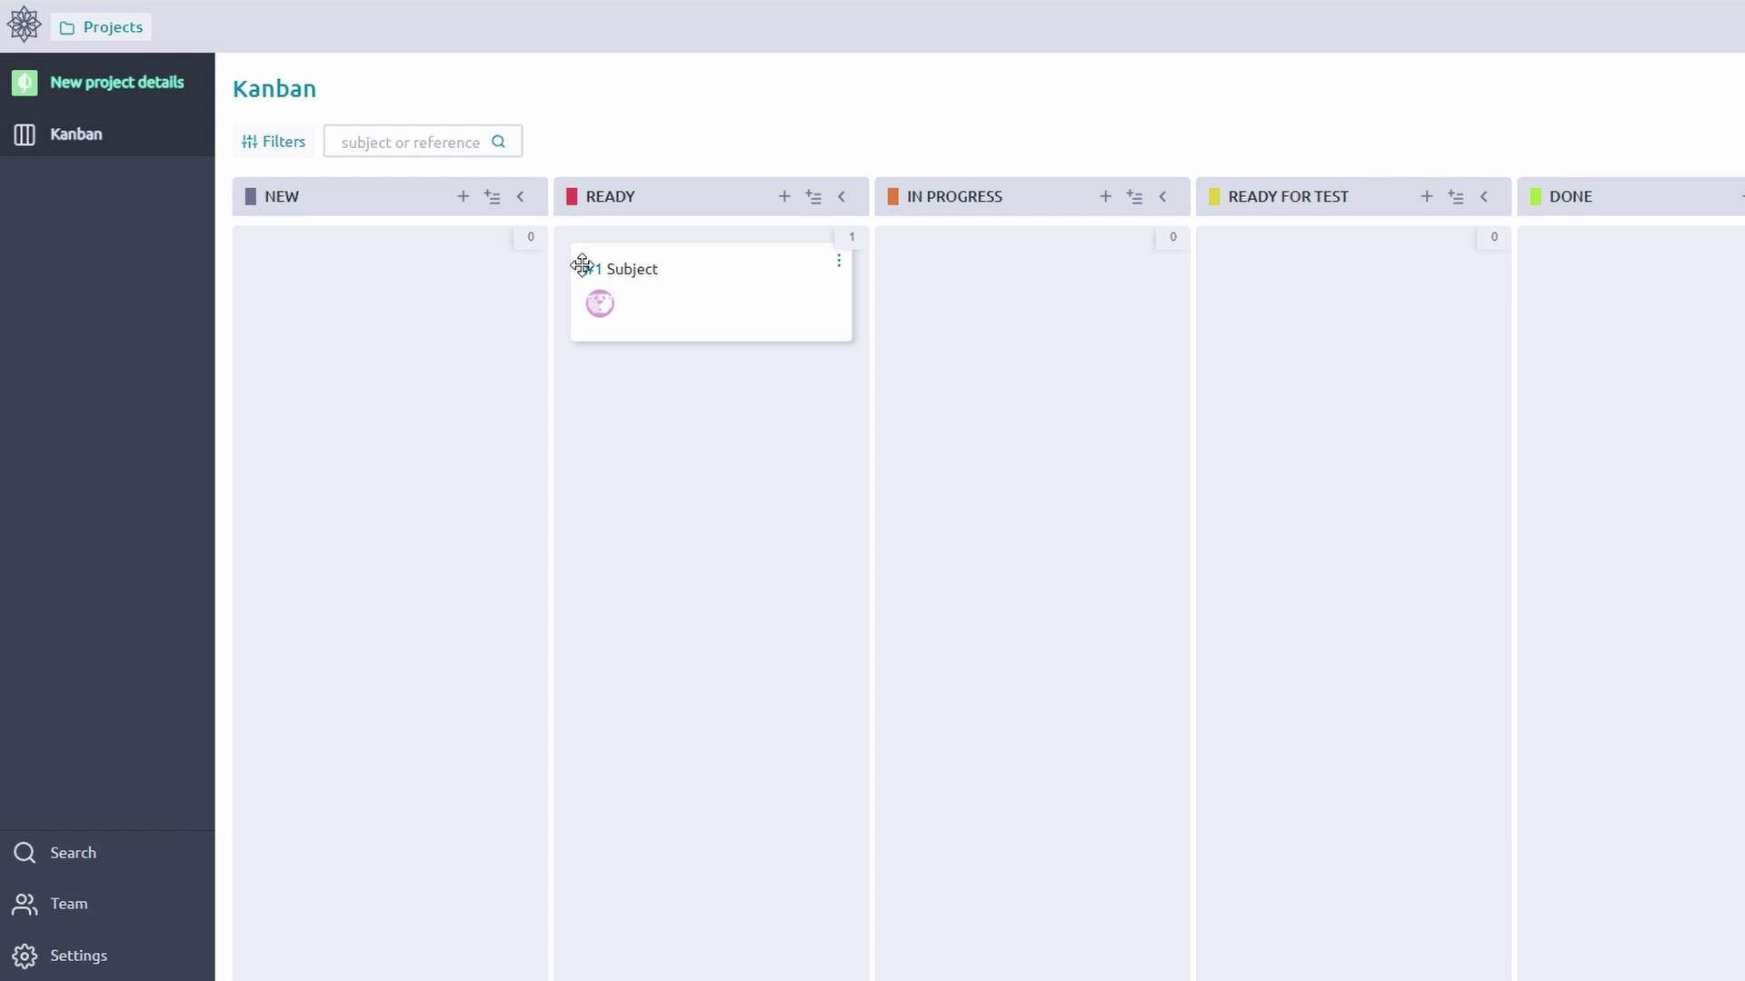
click(795, 277)
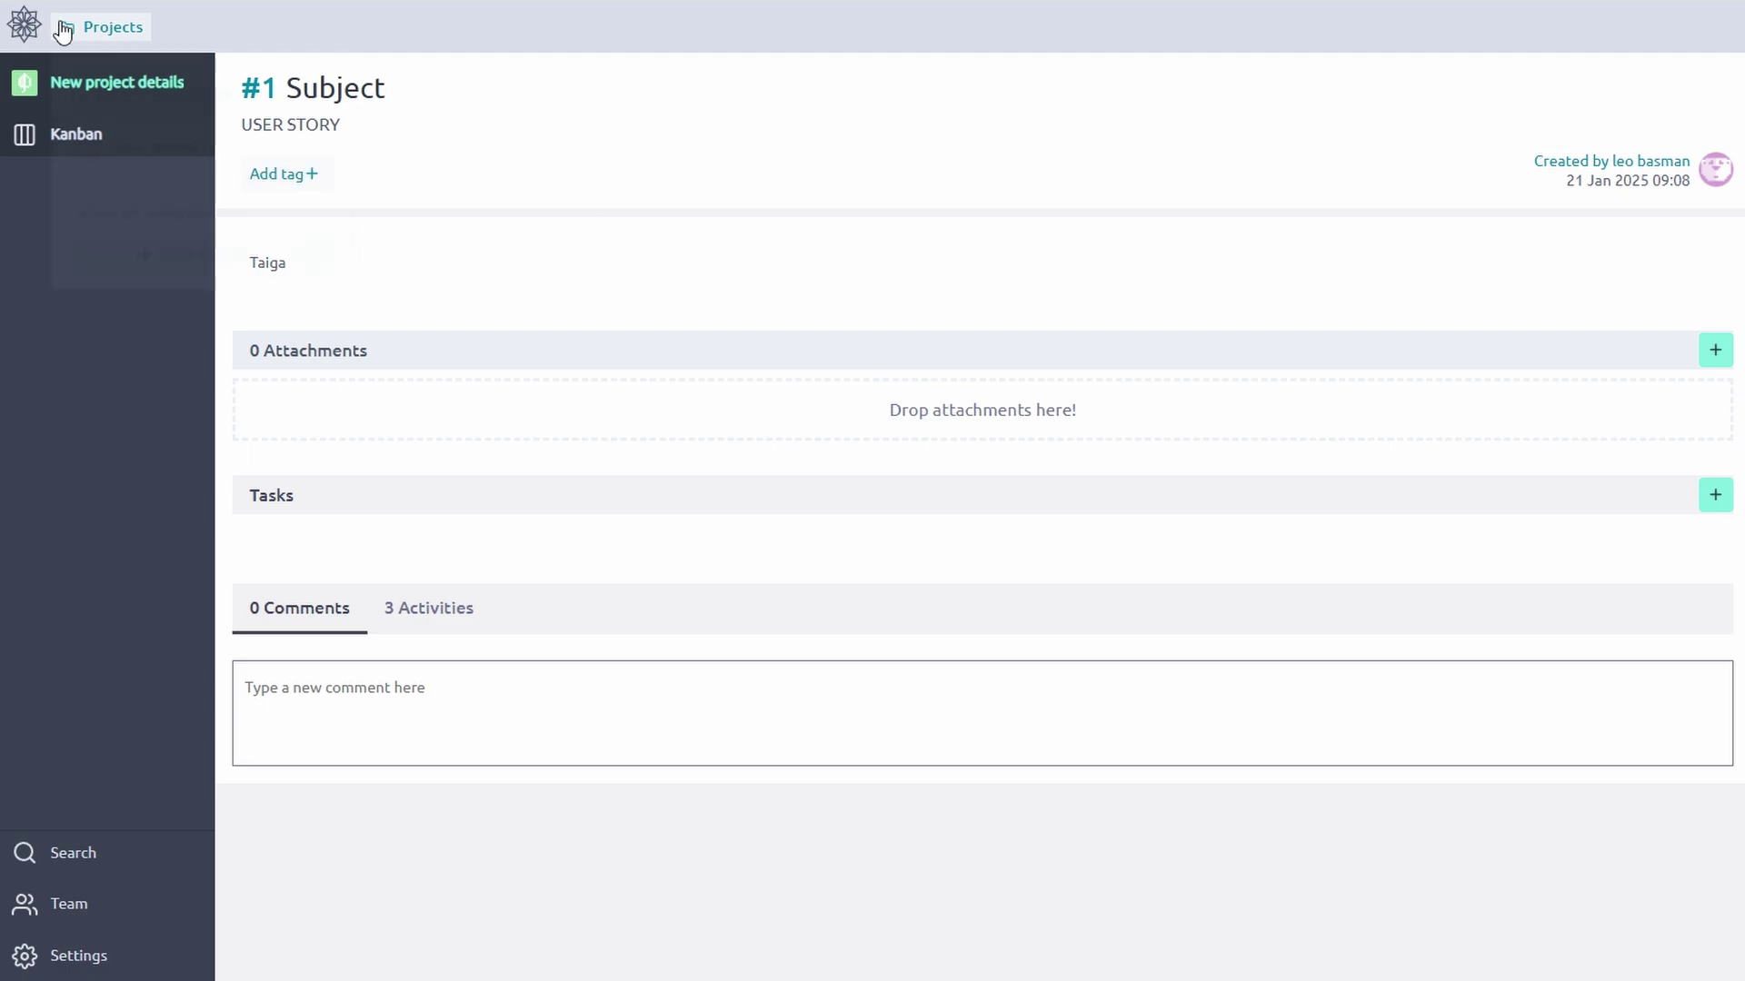
click(24, 21)
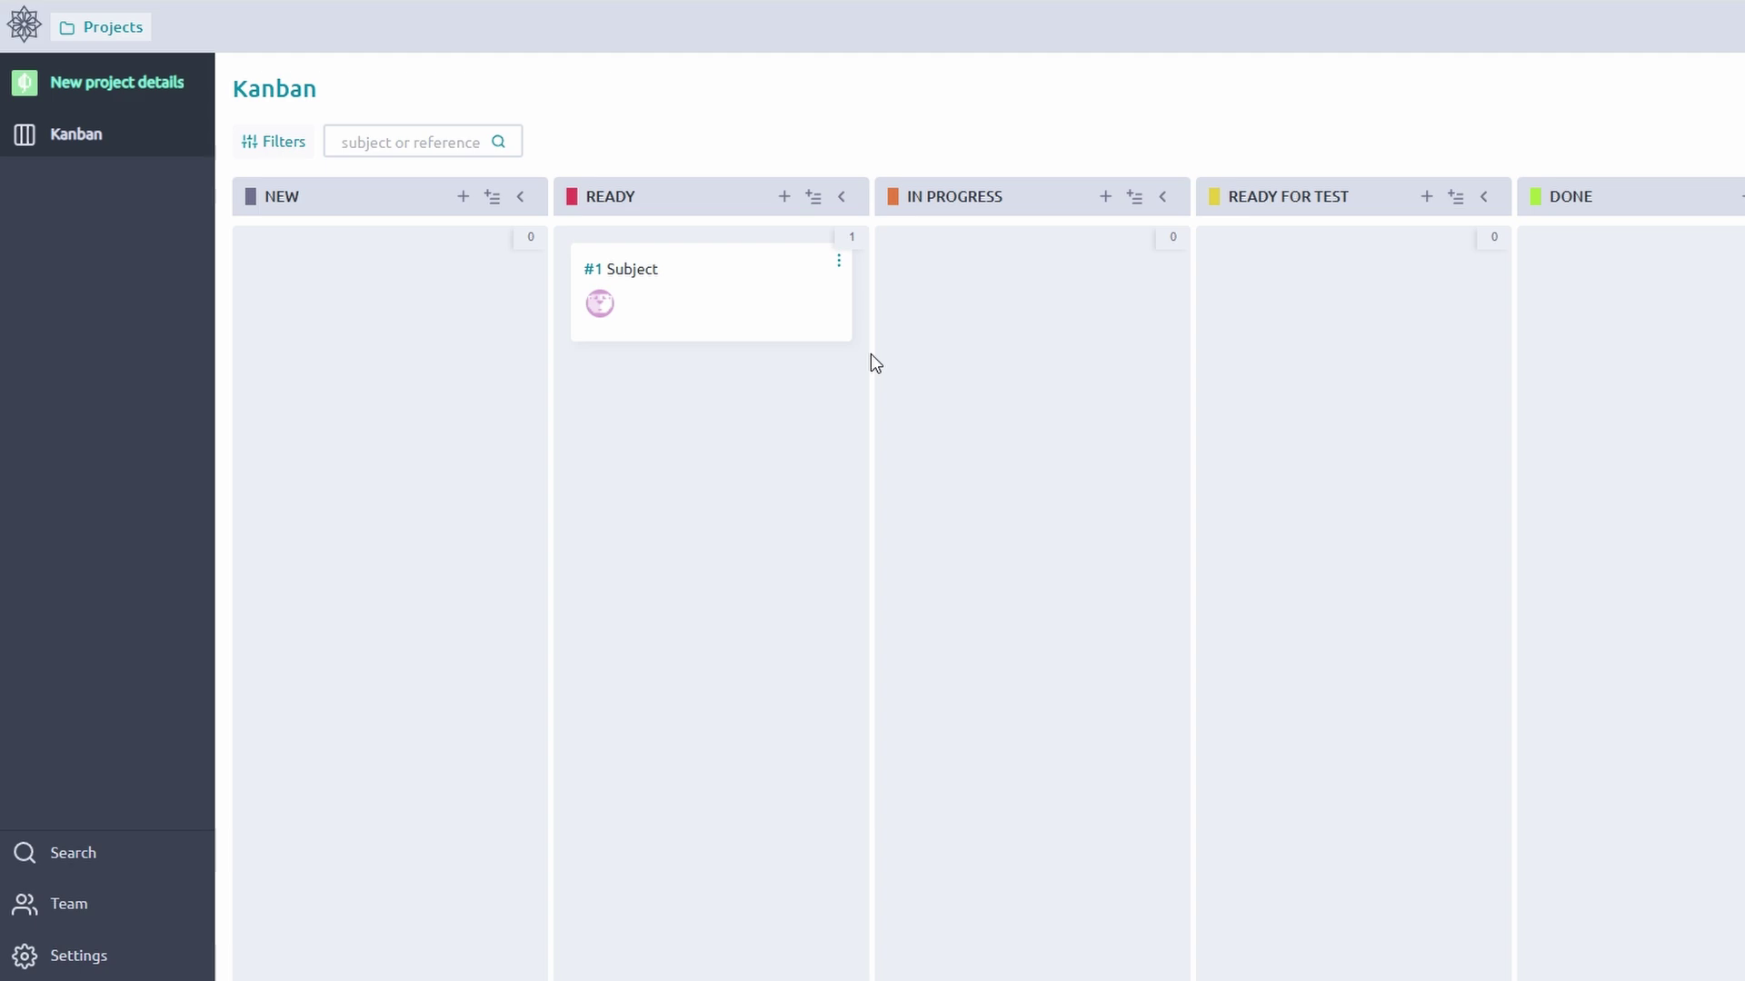
Step: Open 'New project', go to its Scrum backlog, and start a new user story
click(112, 26)
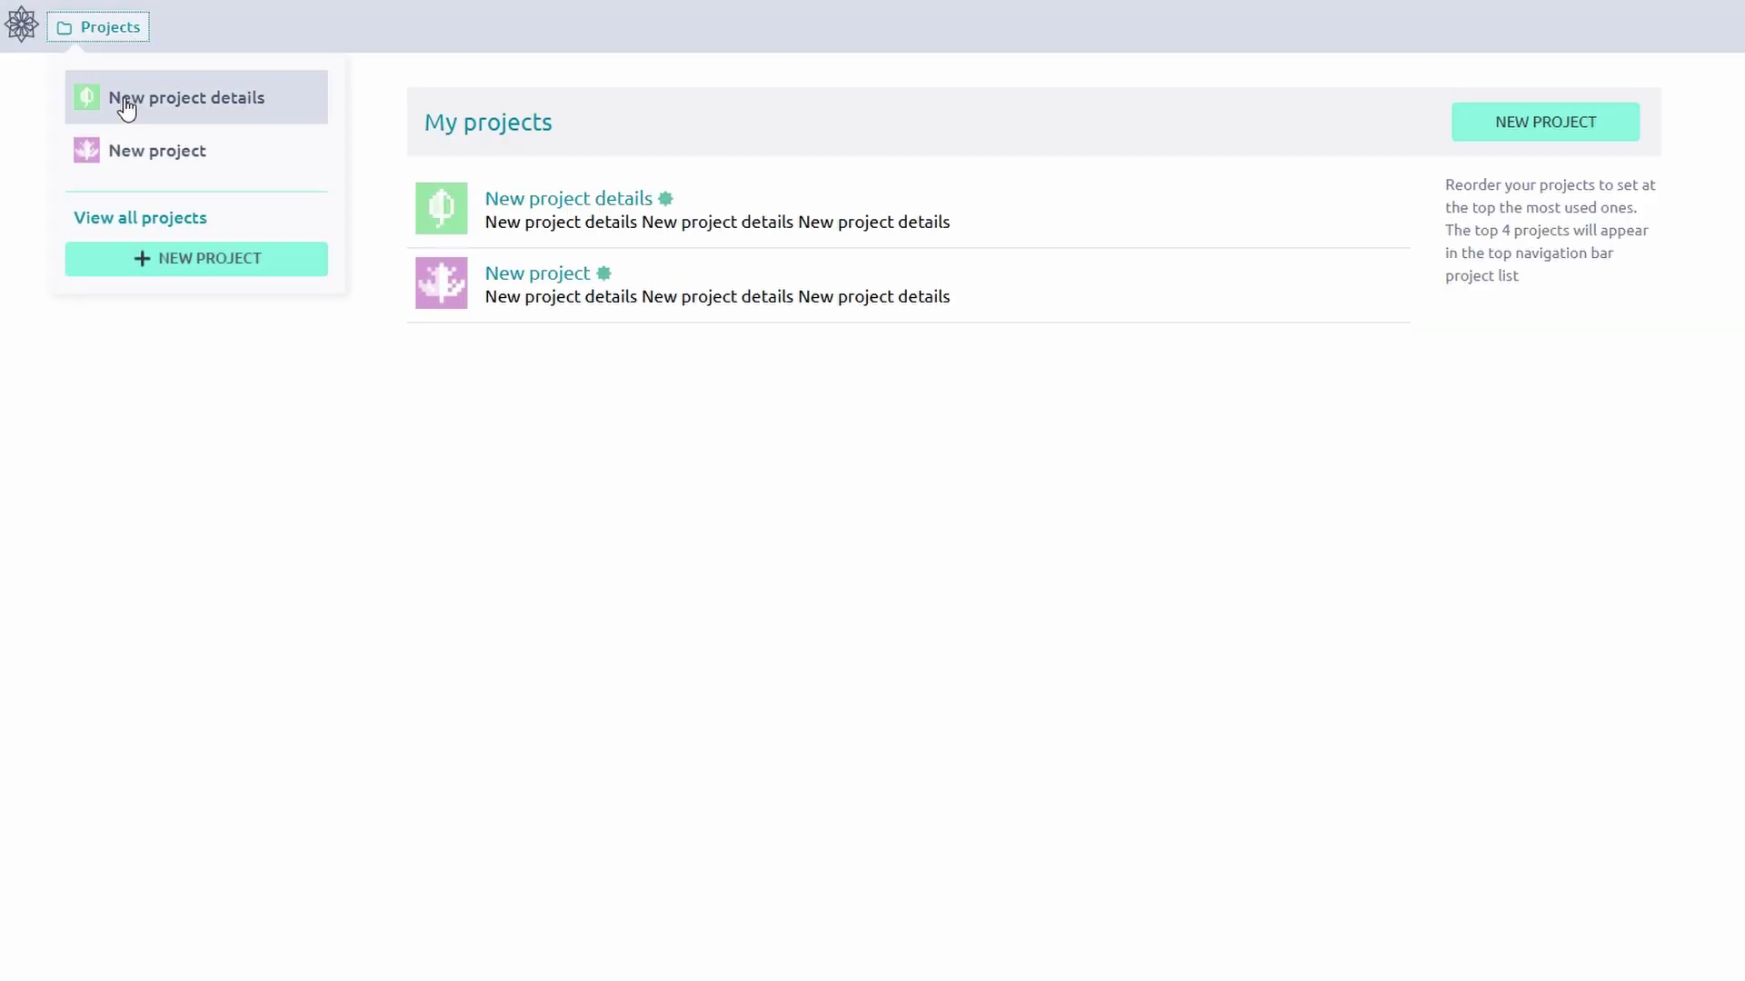
click(138, 151)
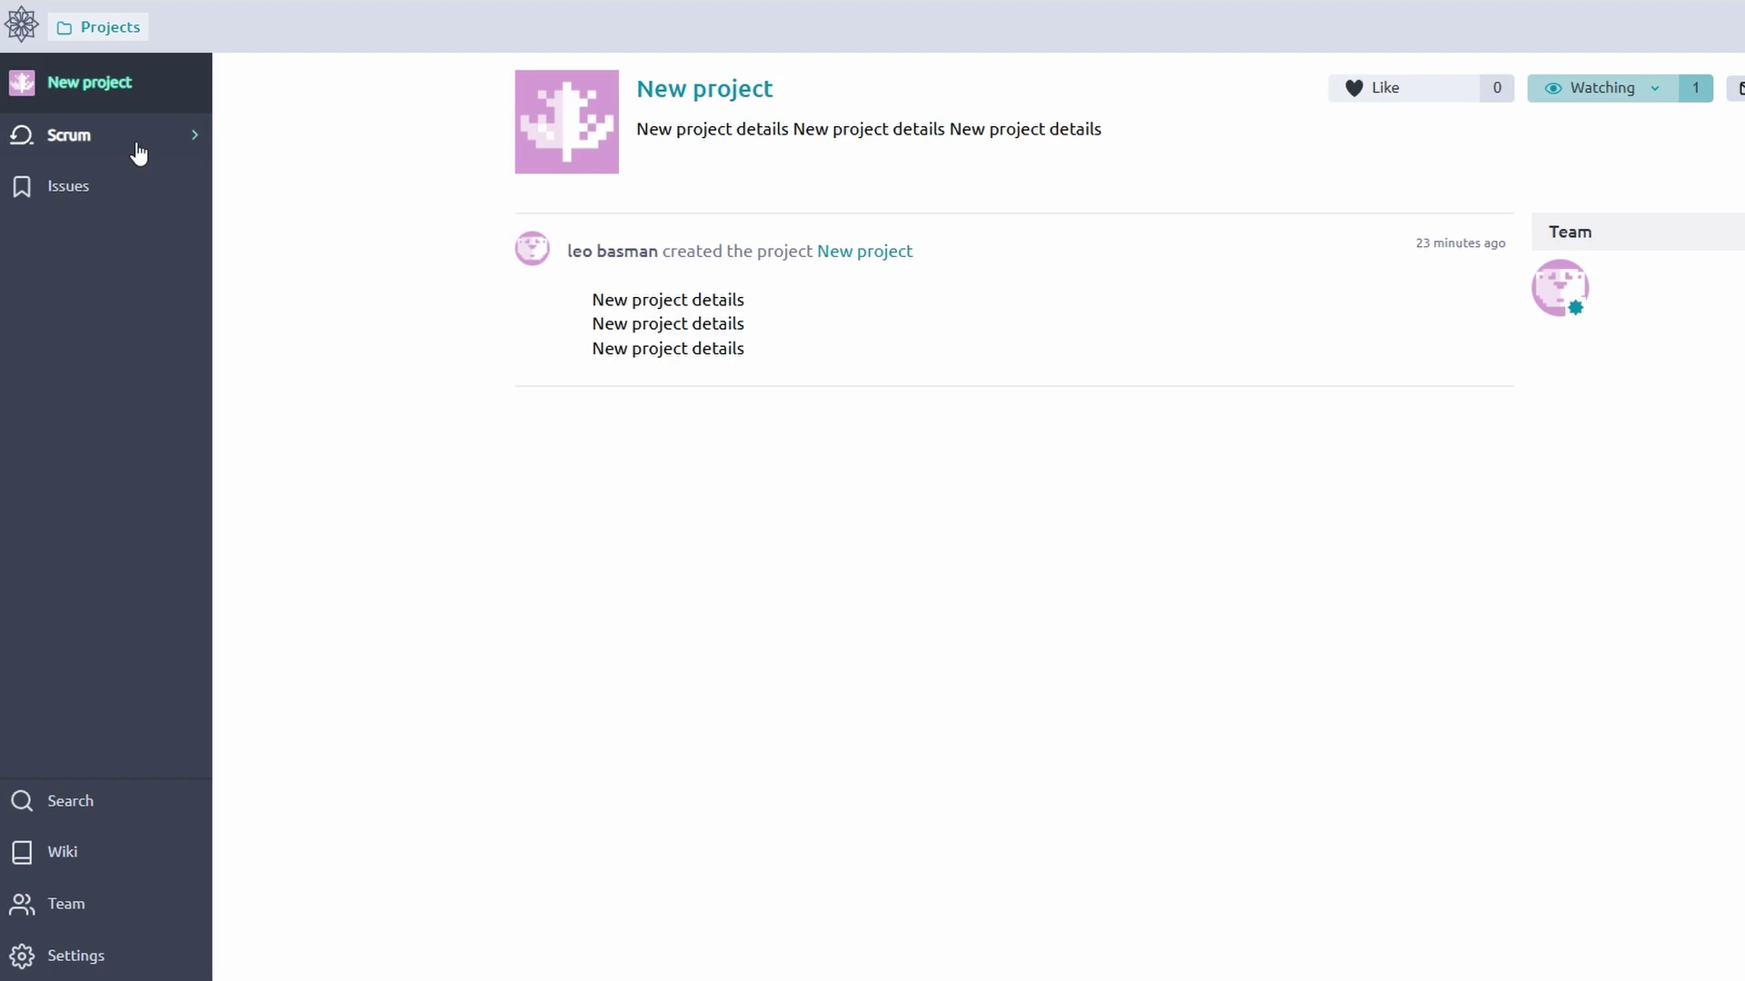
click(72, 146)
click(66, 170)
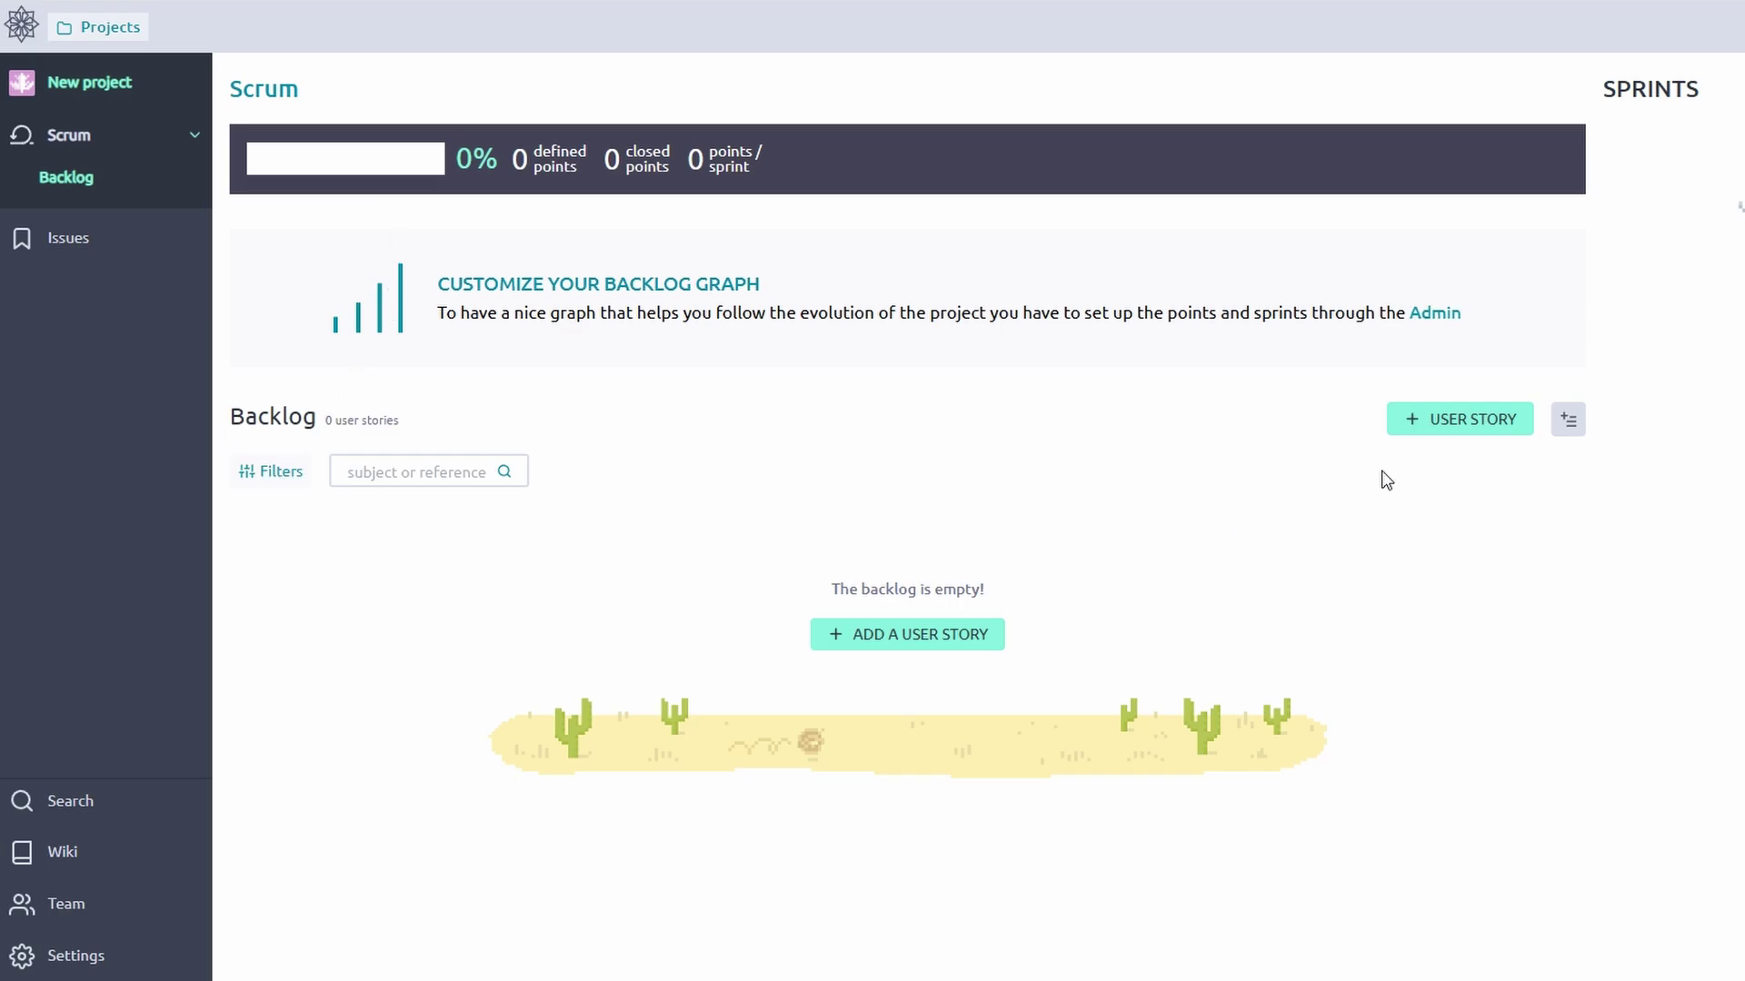
click(1461, 424)
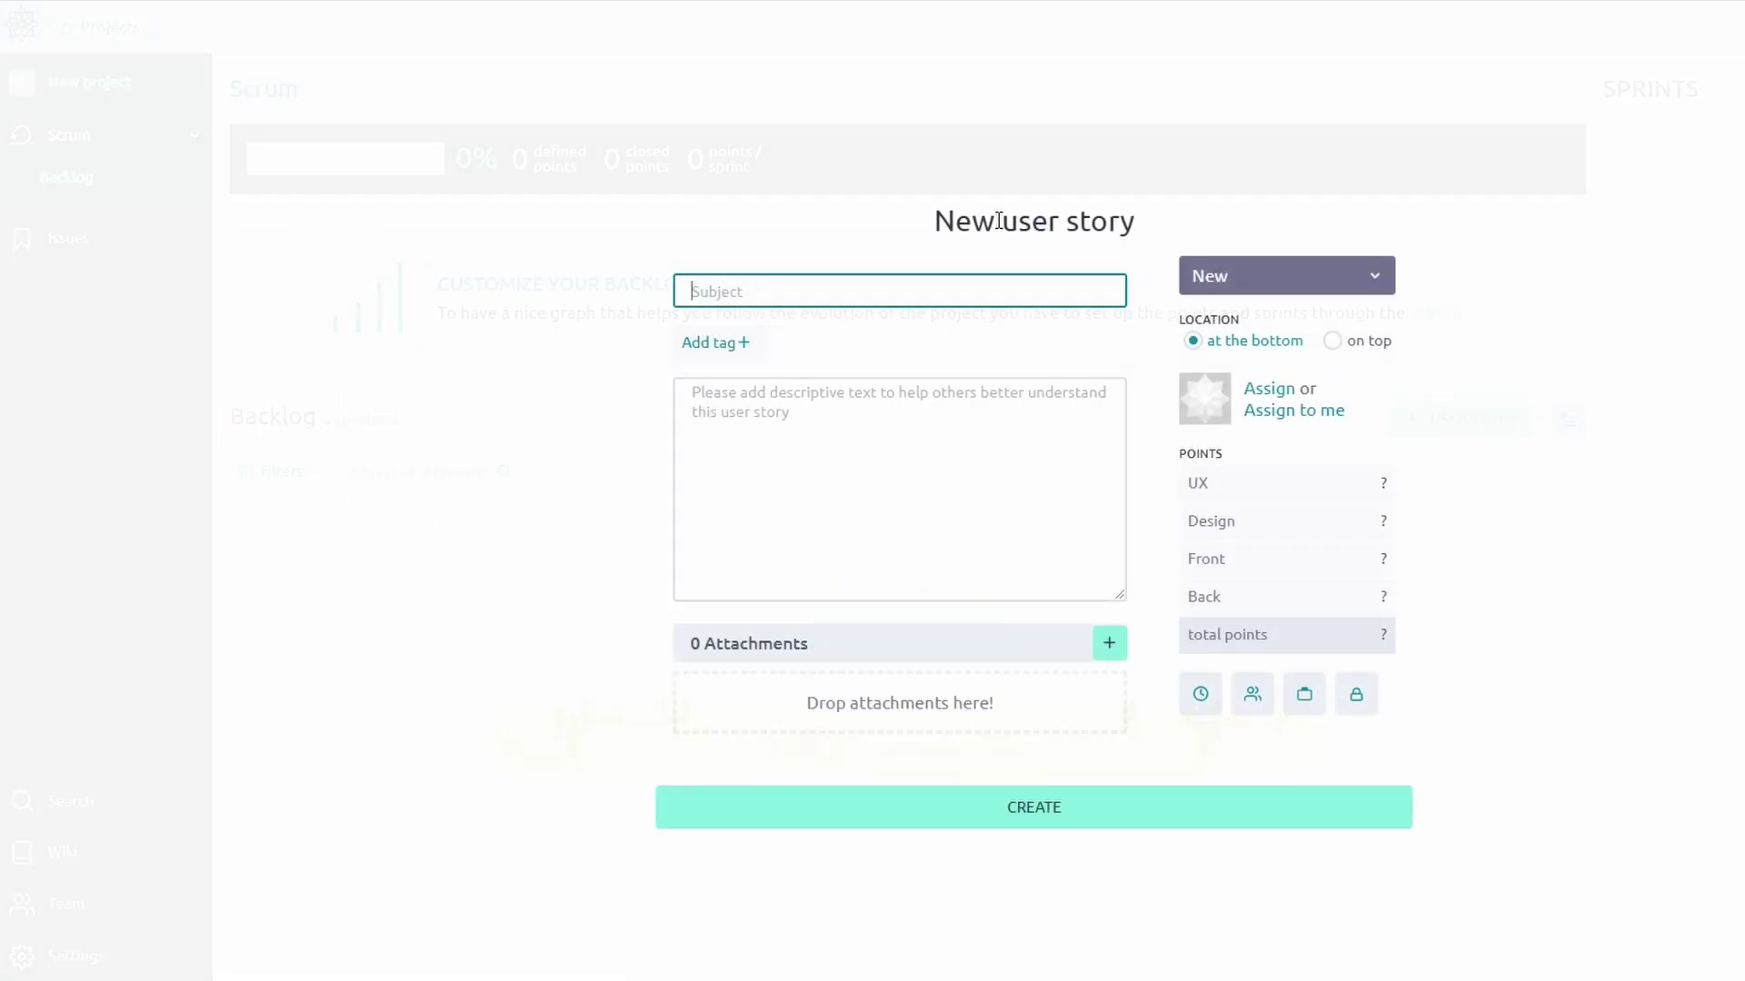
Step: Create the backlog user story titled 'story' in New project
double_click(1090, 211)
click(866, 305)
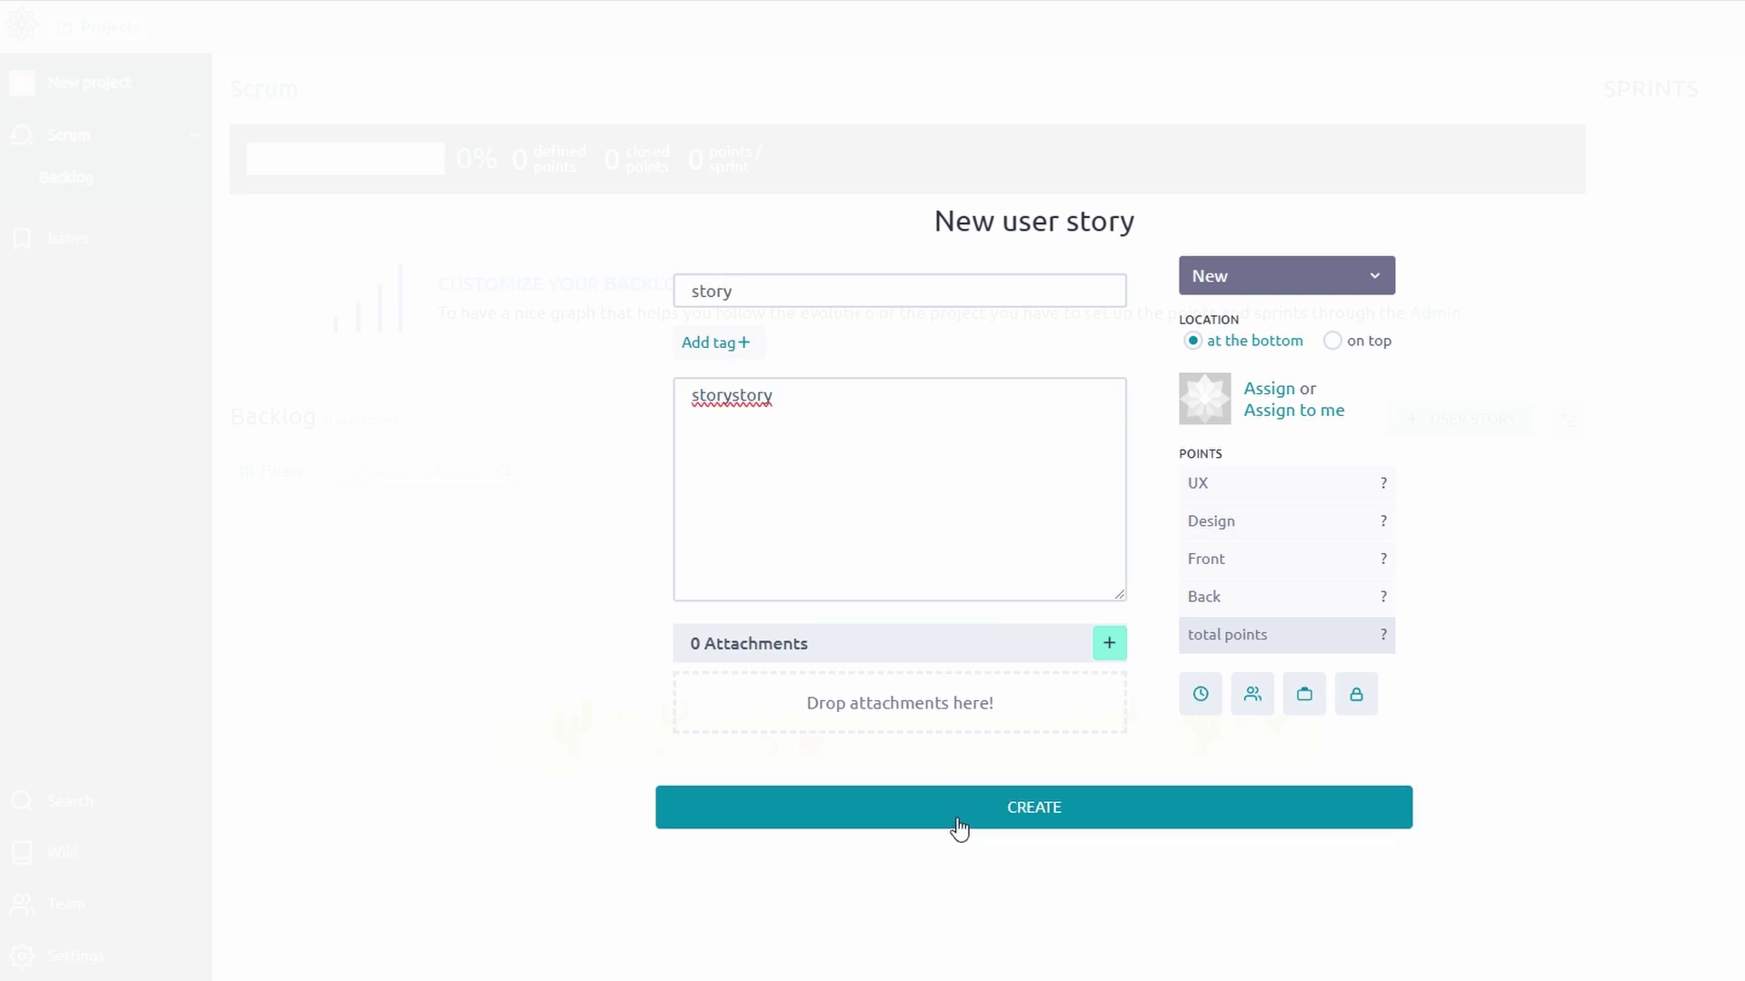
click(954, 817)
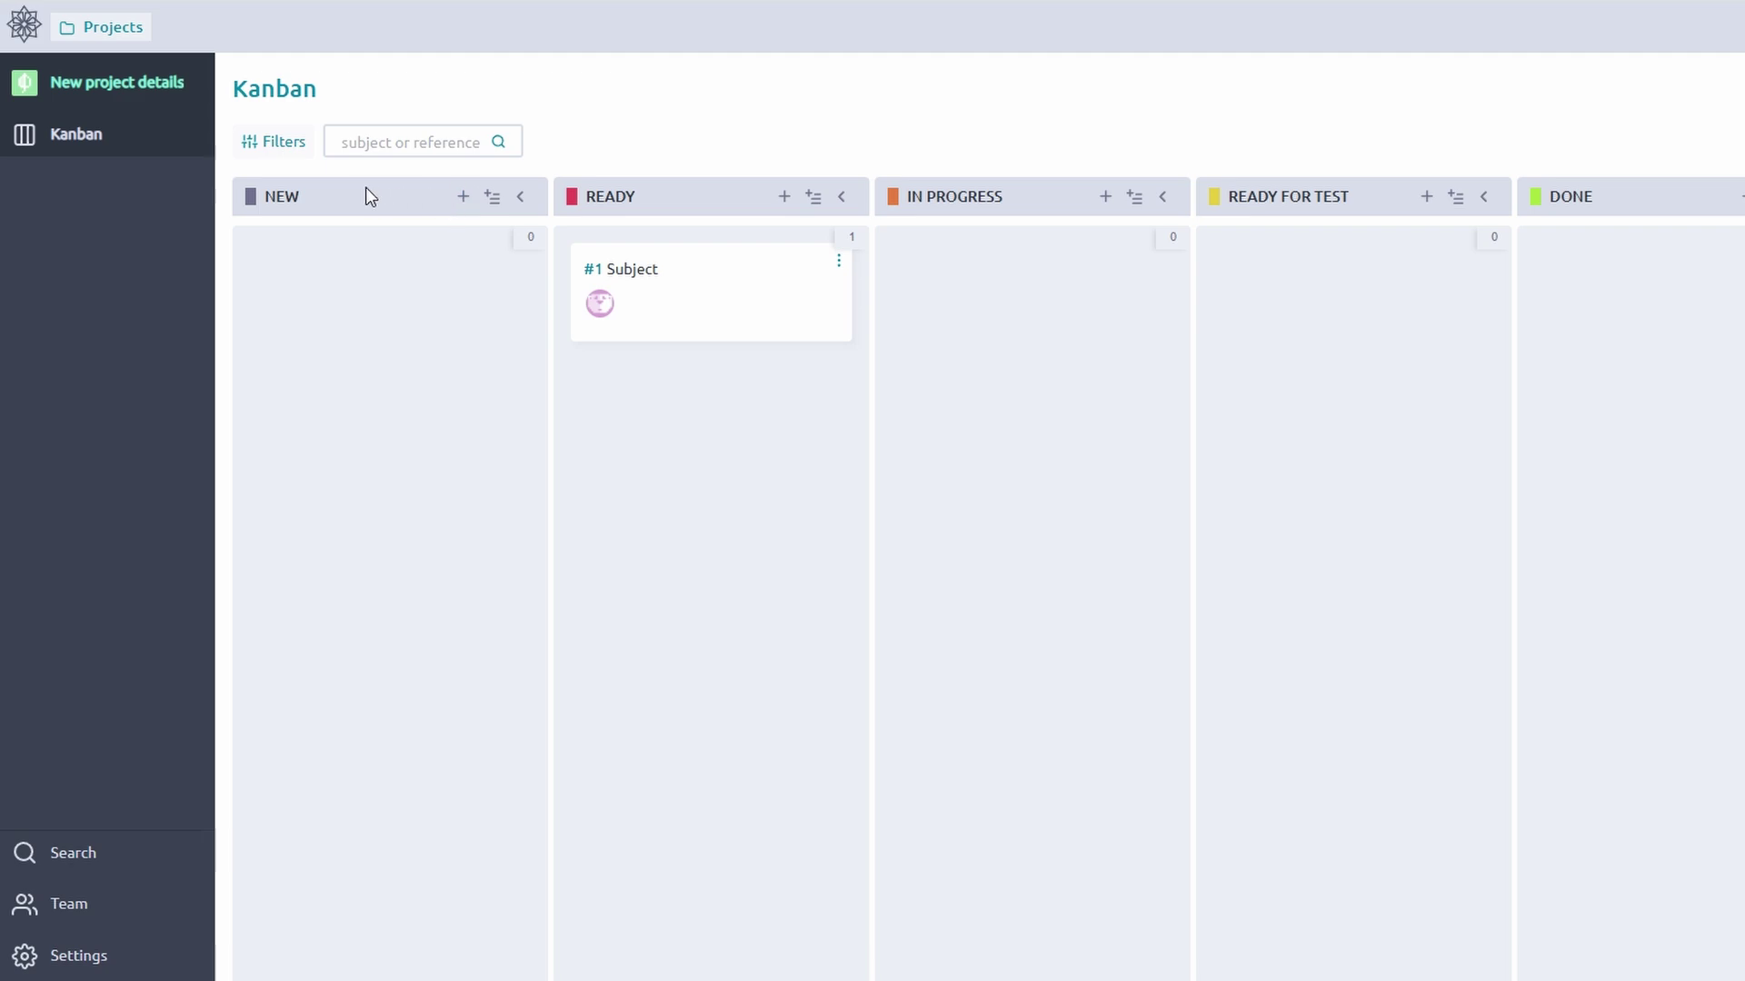
double_click(290, 202)
click(257, 202)
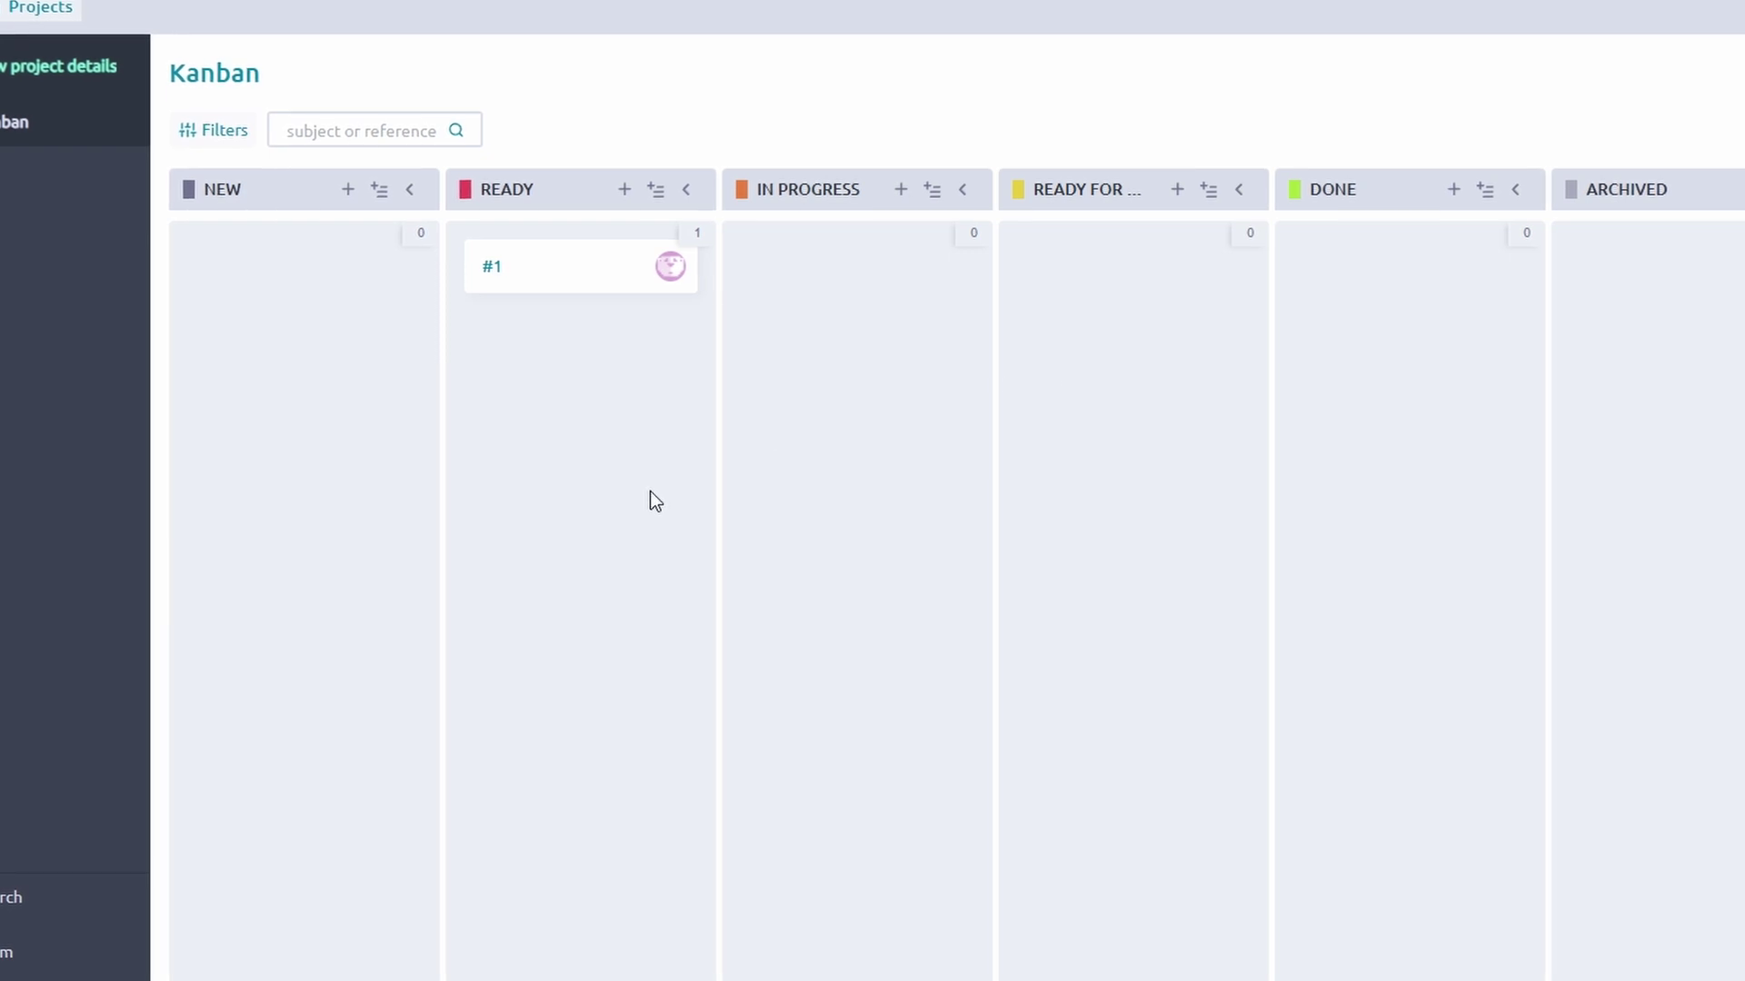
double_click(530, 188)
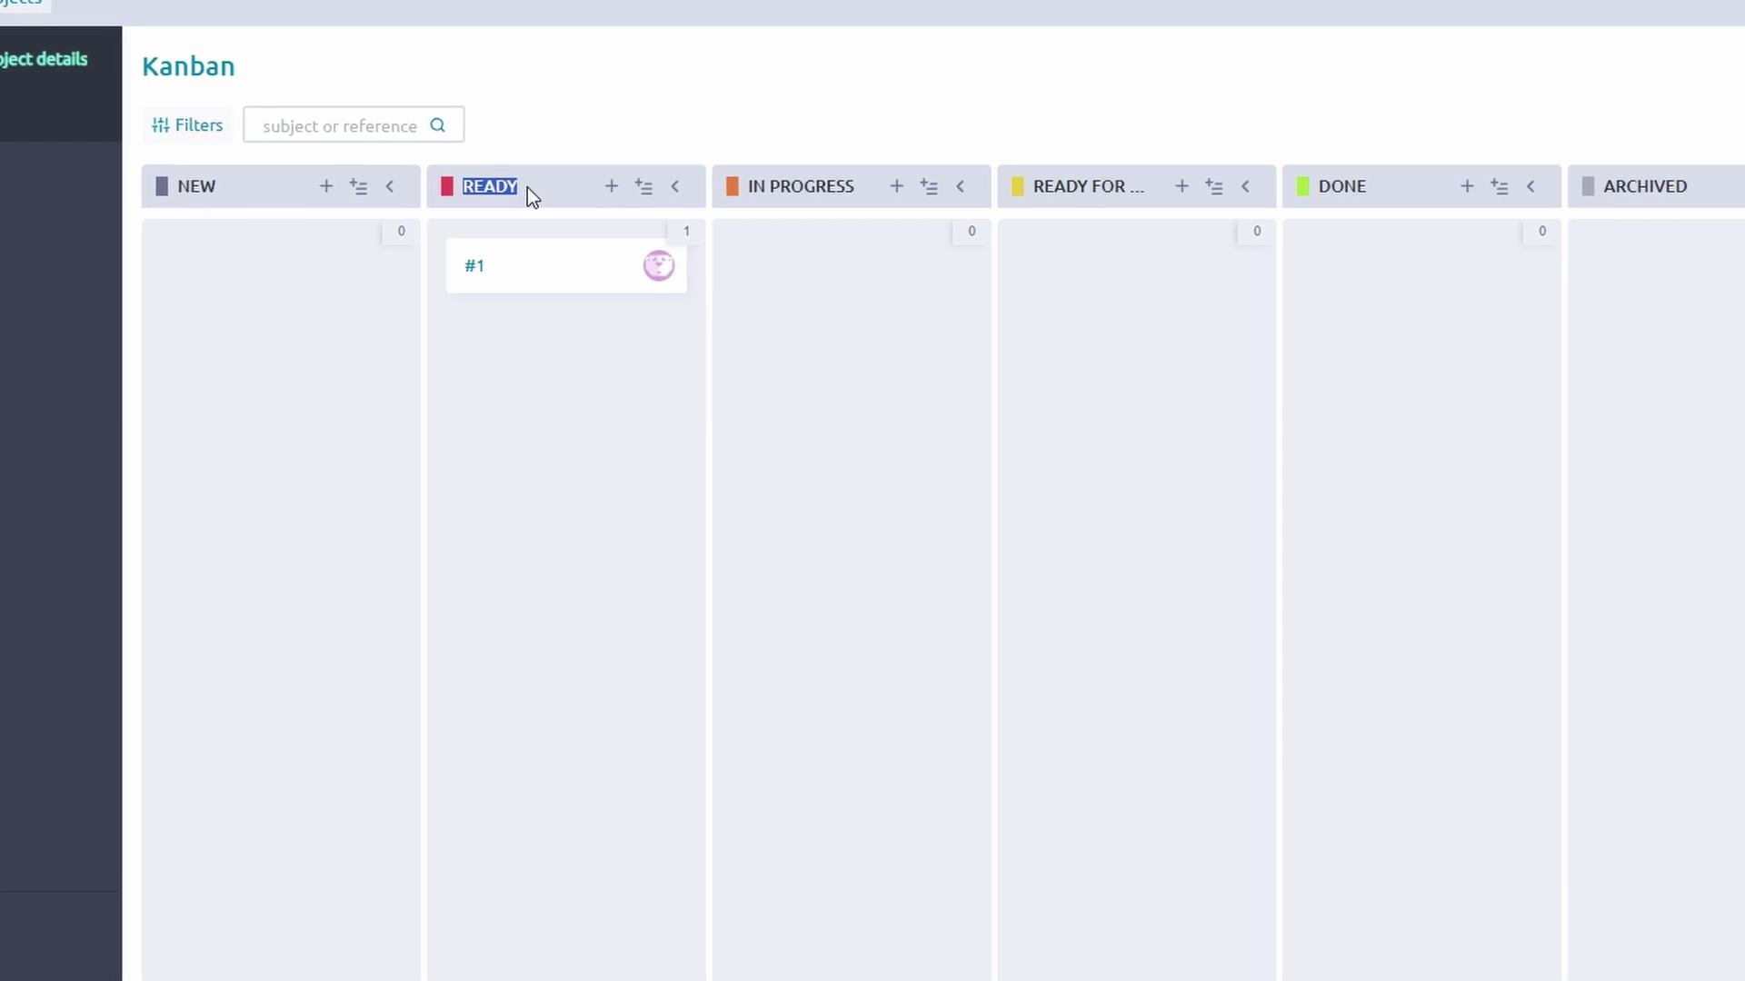
click(509, 161)
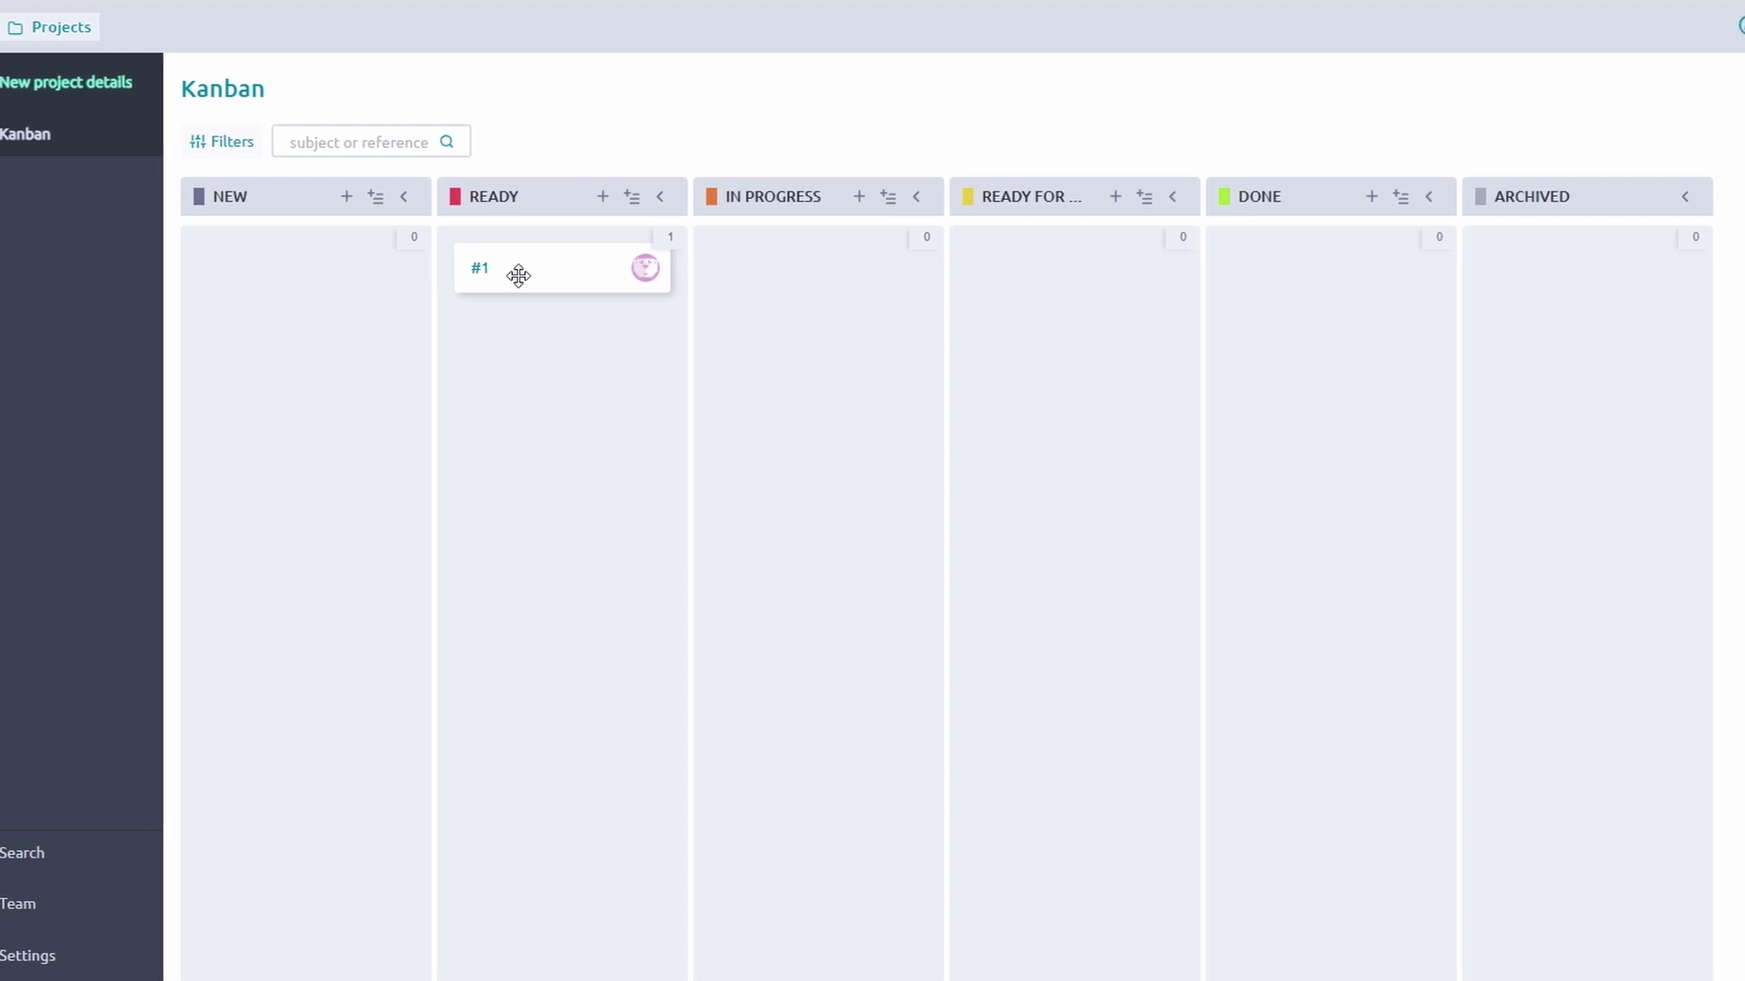
click(640, 270)
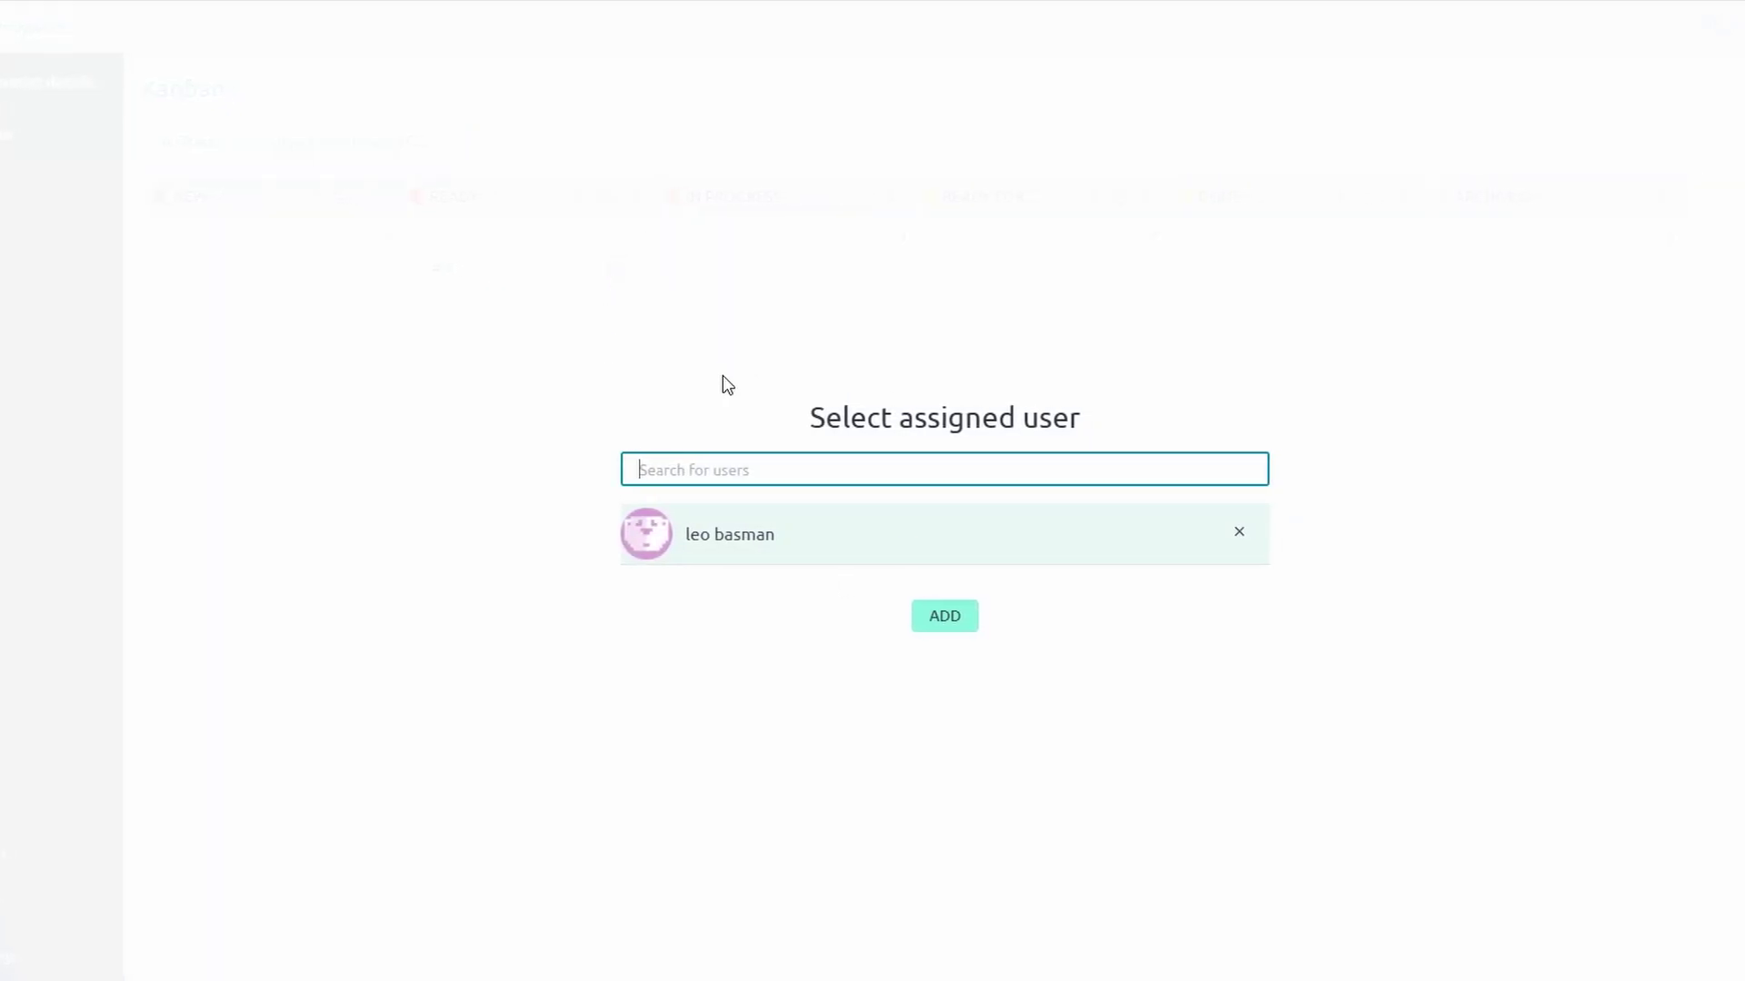
key(Escape)
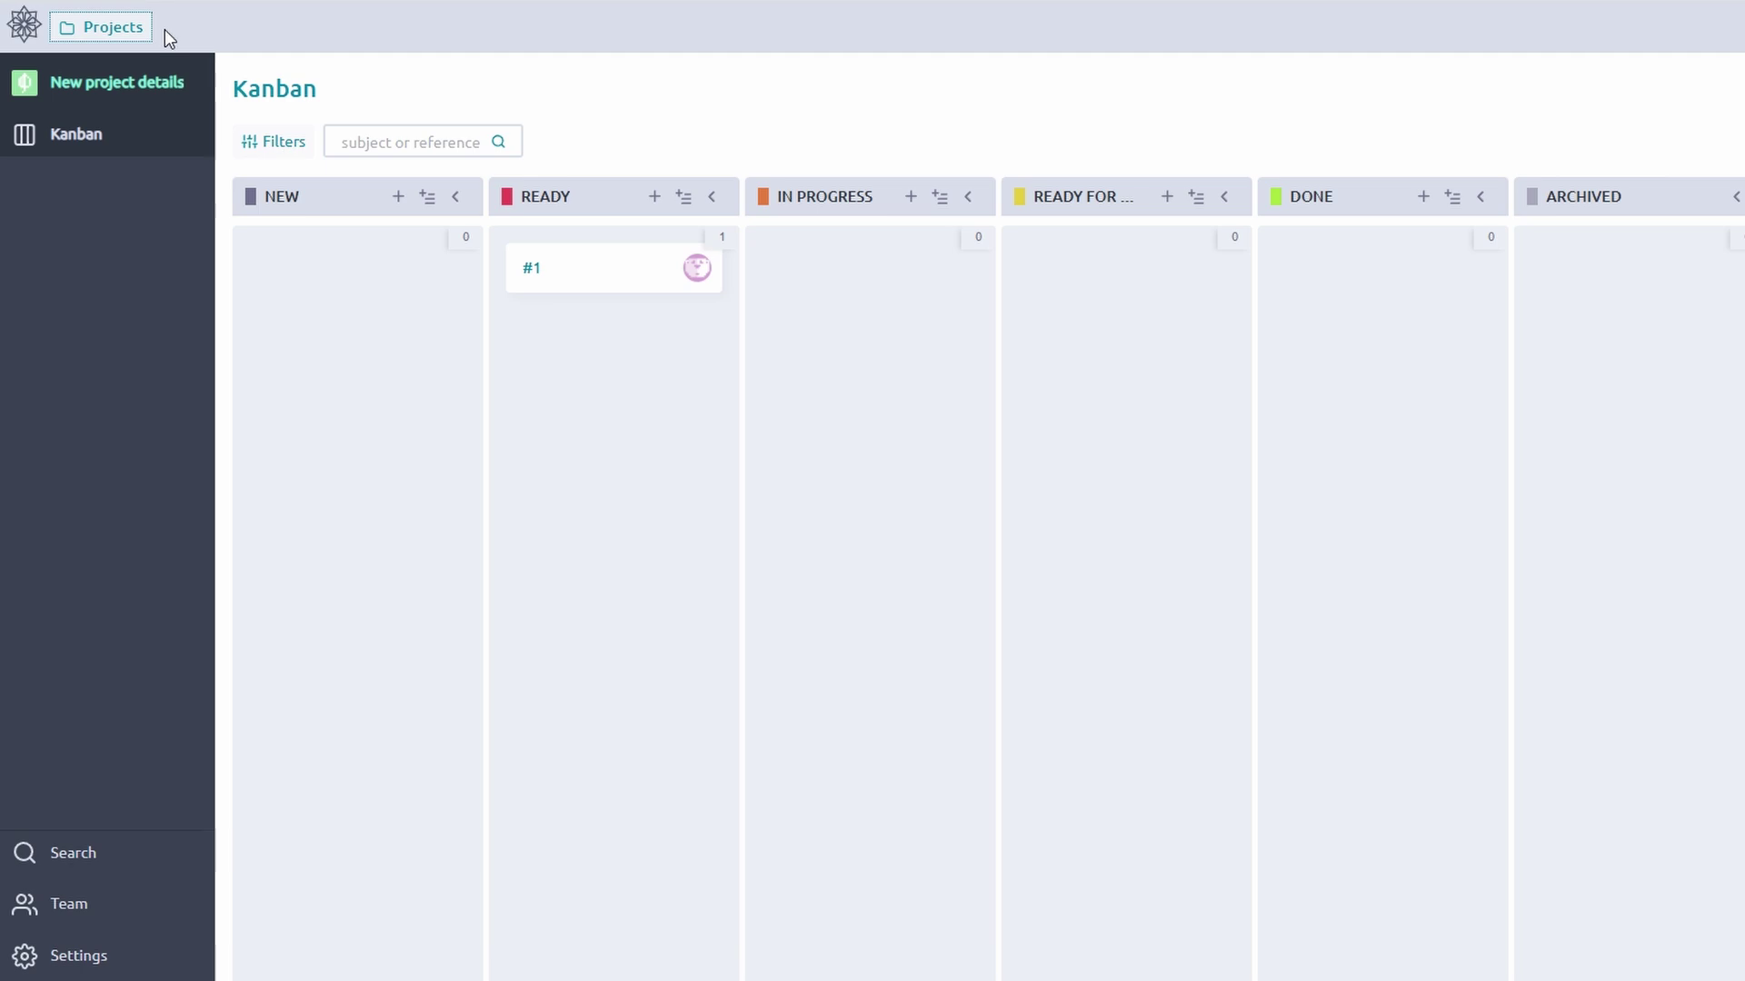
Step: Show the project Team page filtered to Product Owner, then show all members again
click(70, 903)
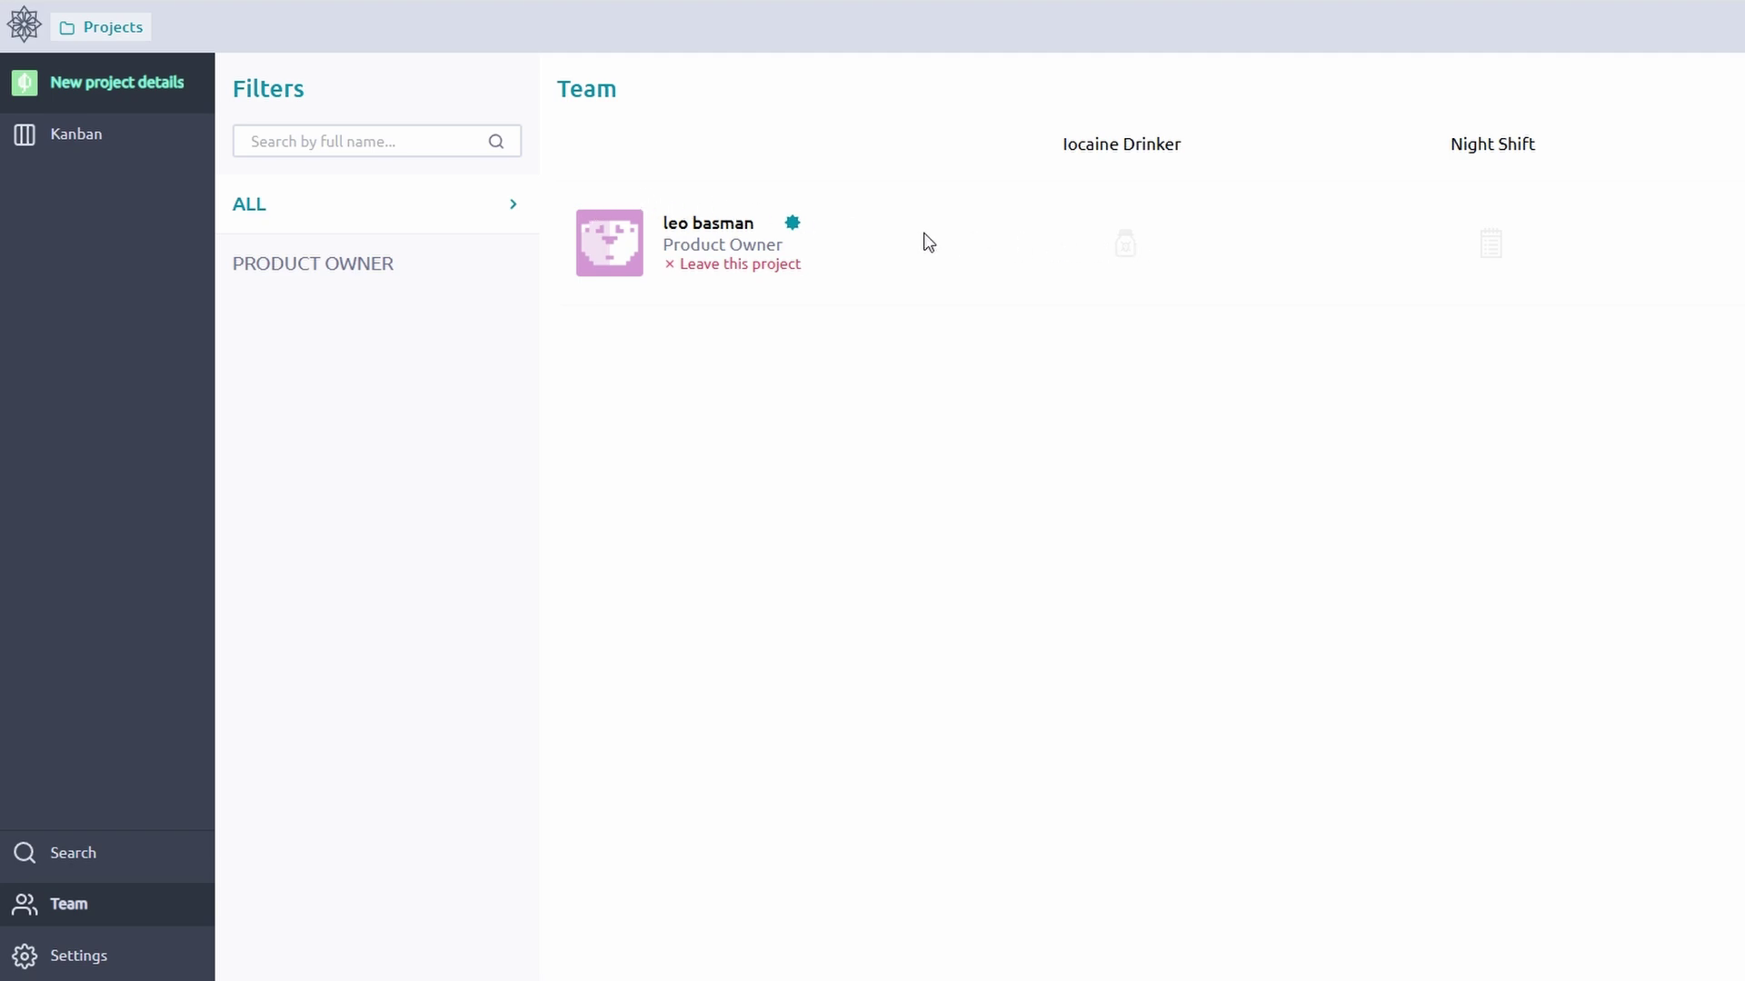
click(310, 256)
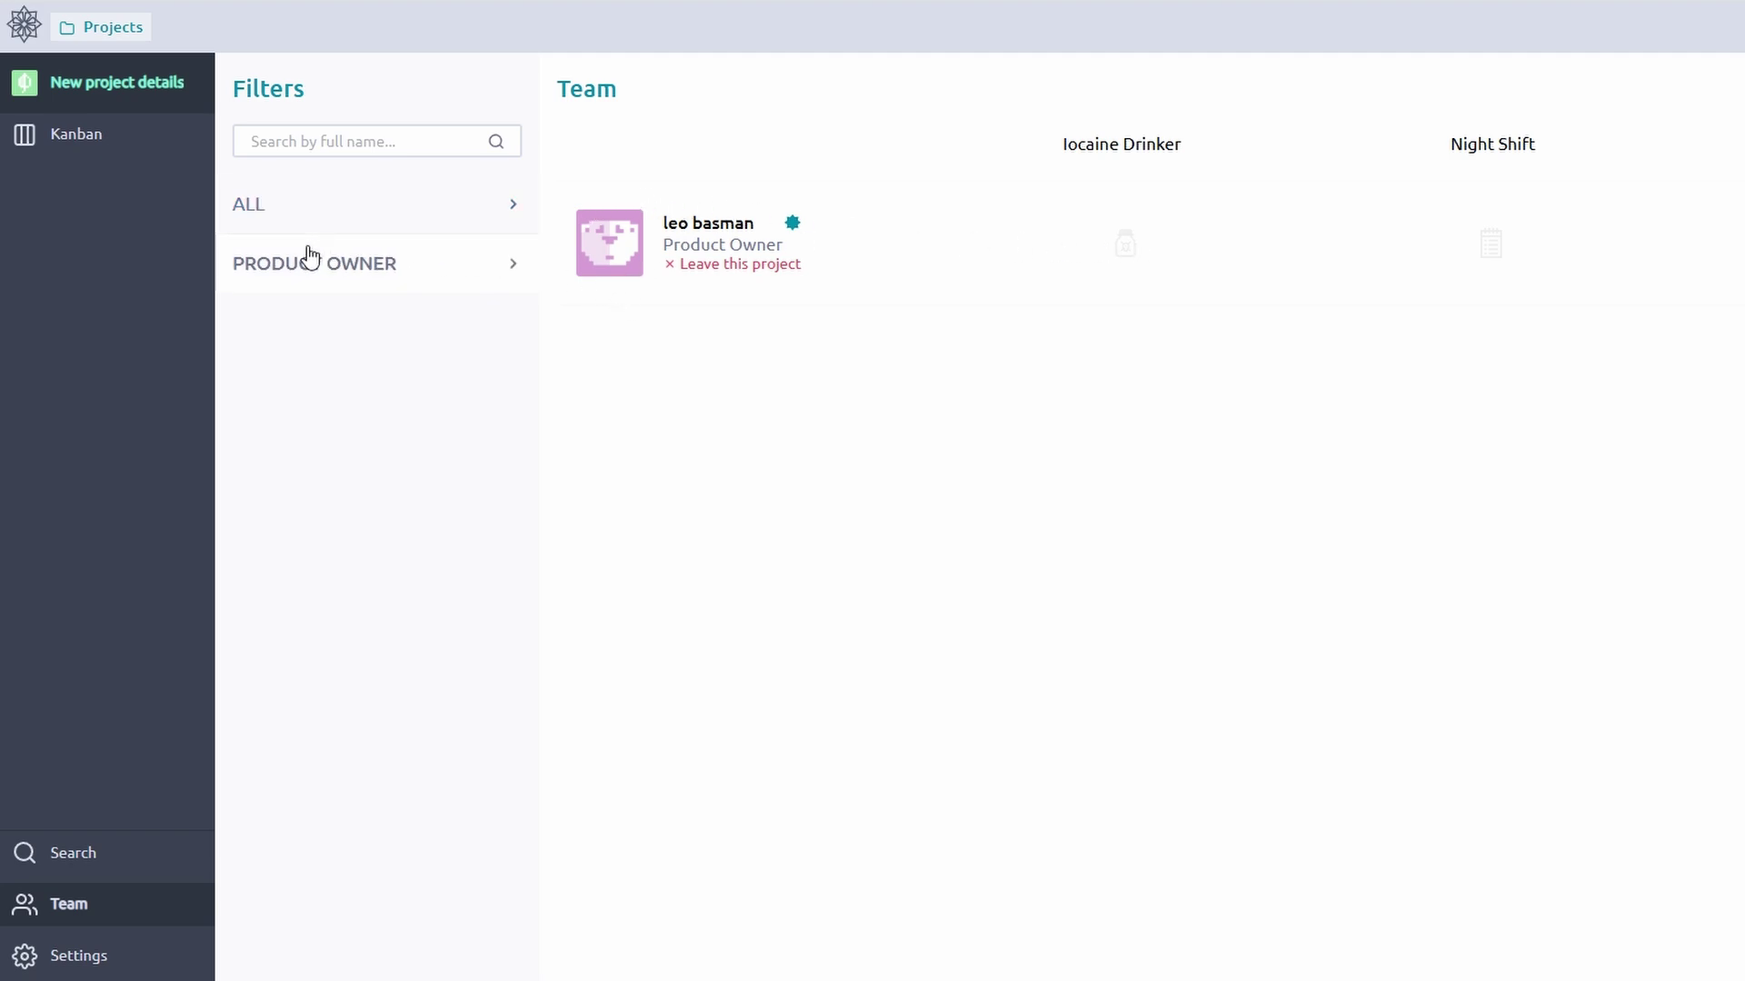
click(517, 216)
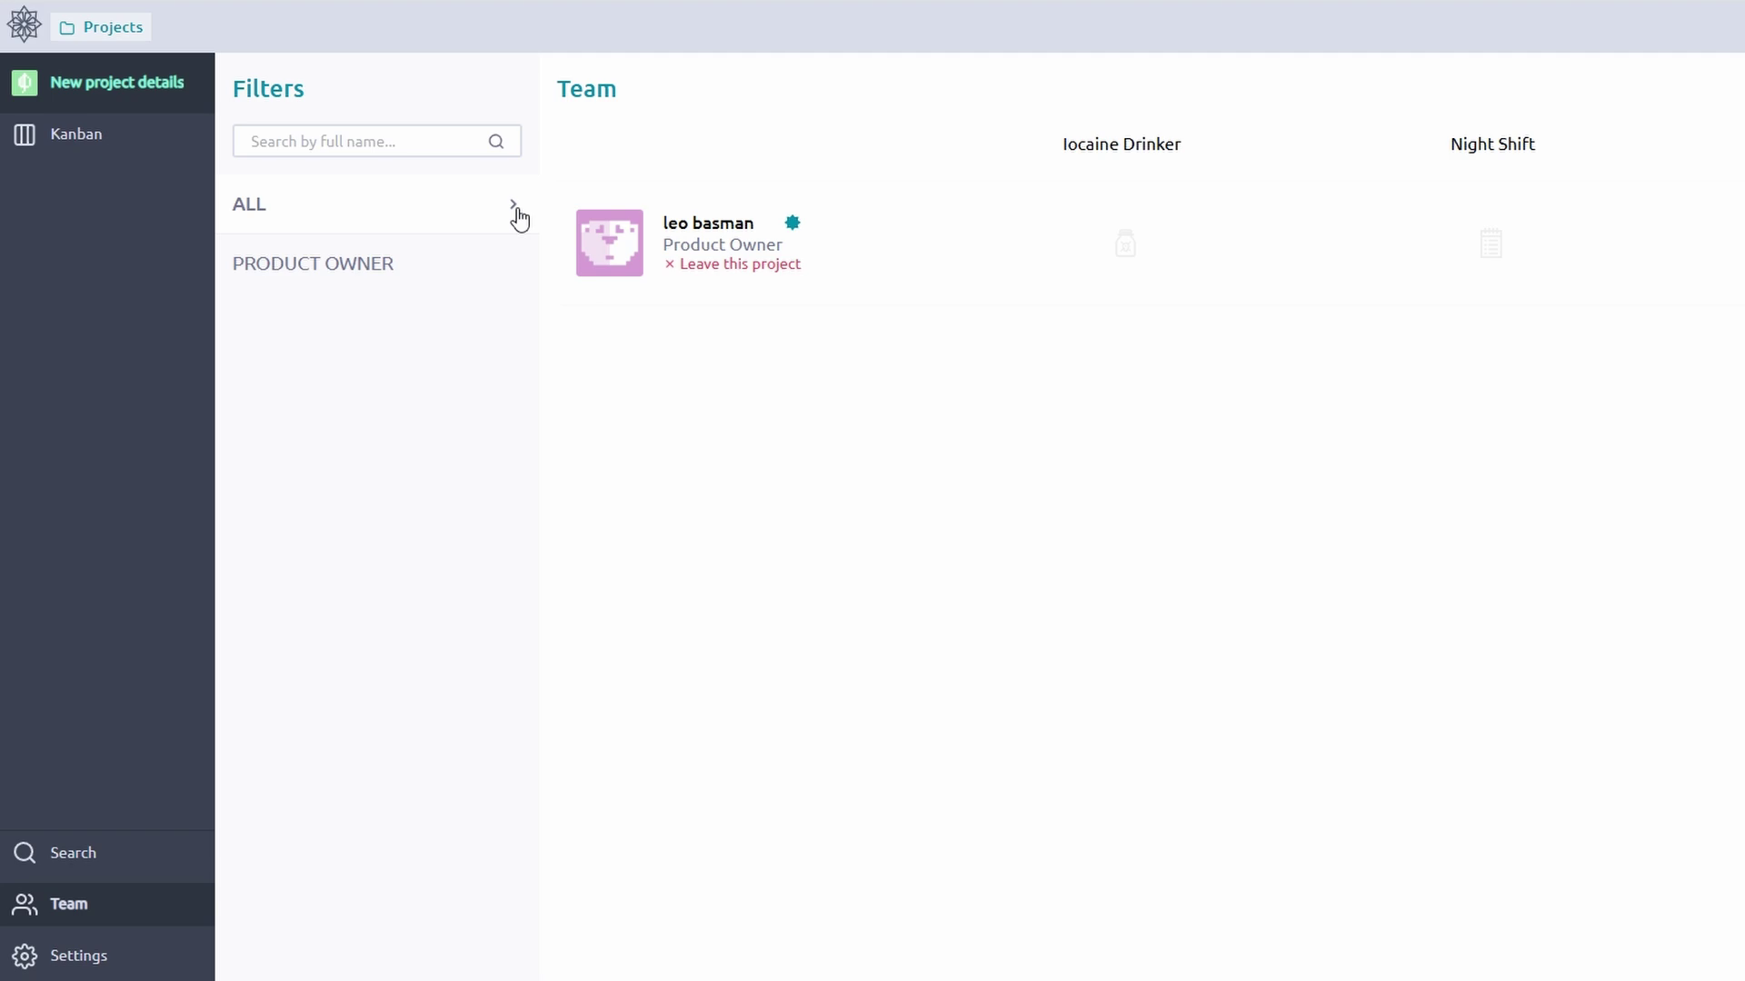
Step: Pass through the overview back to the Kanban board, then open and cancel a bulk story insert
click(92, 91)
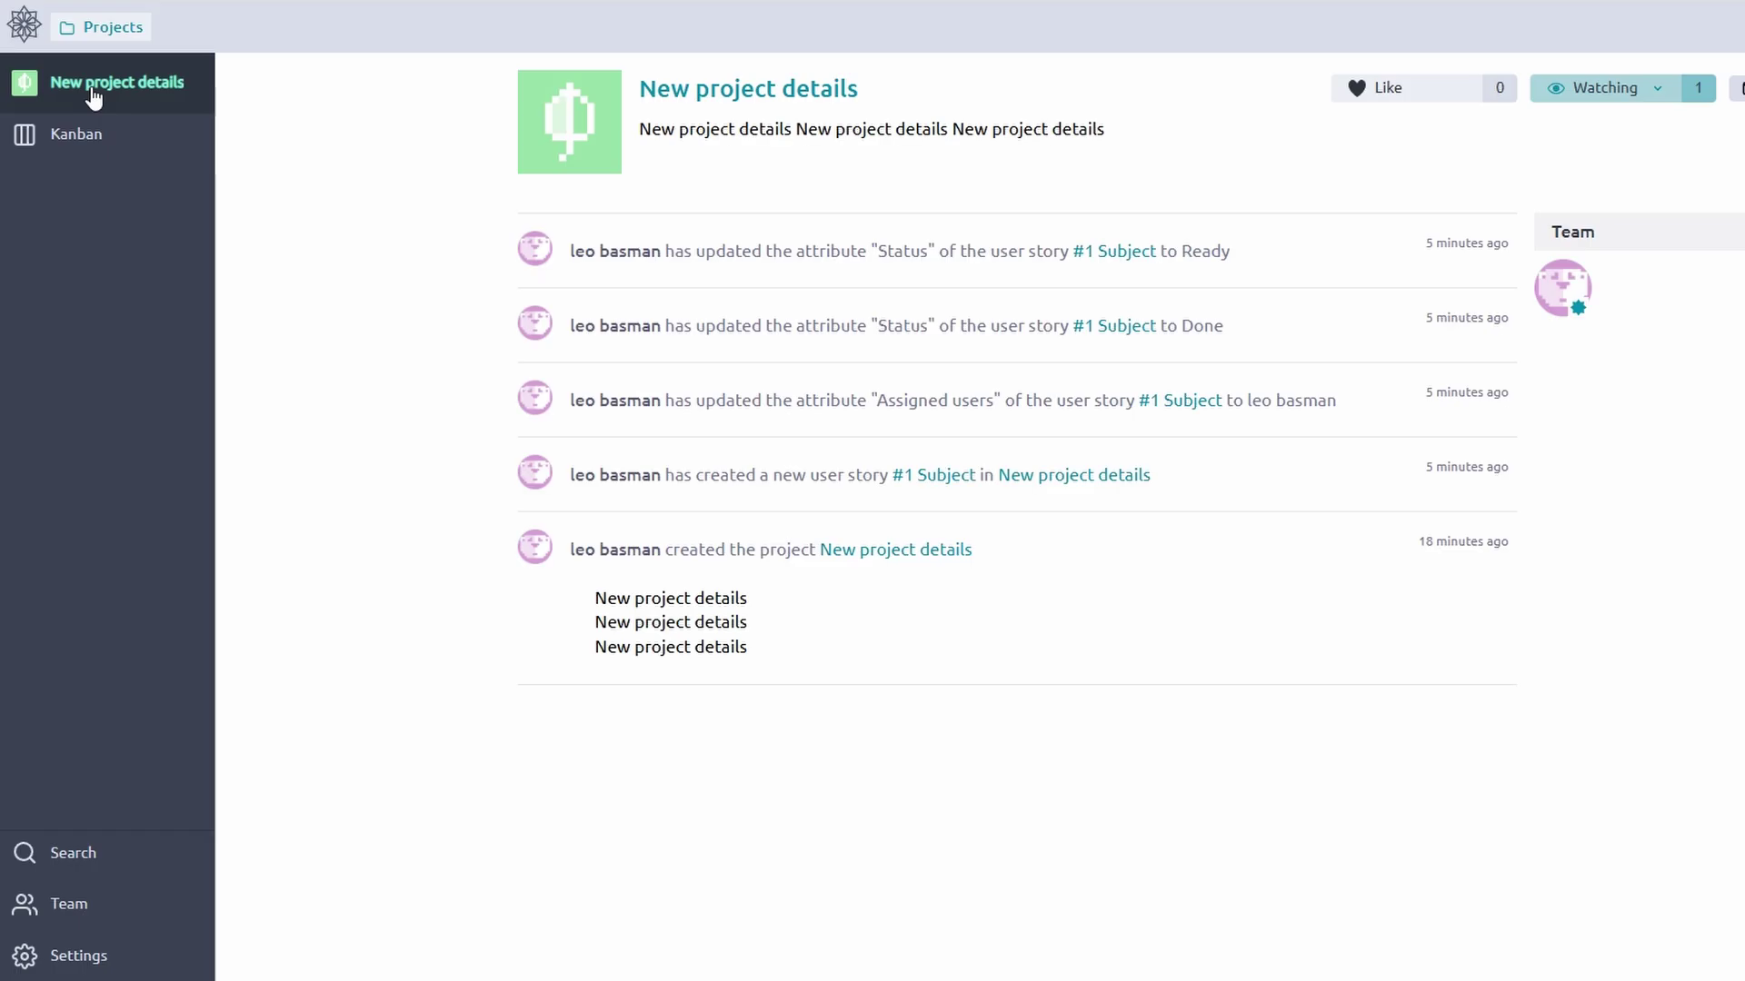
click(75, 133)
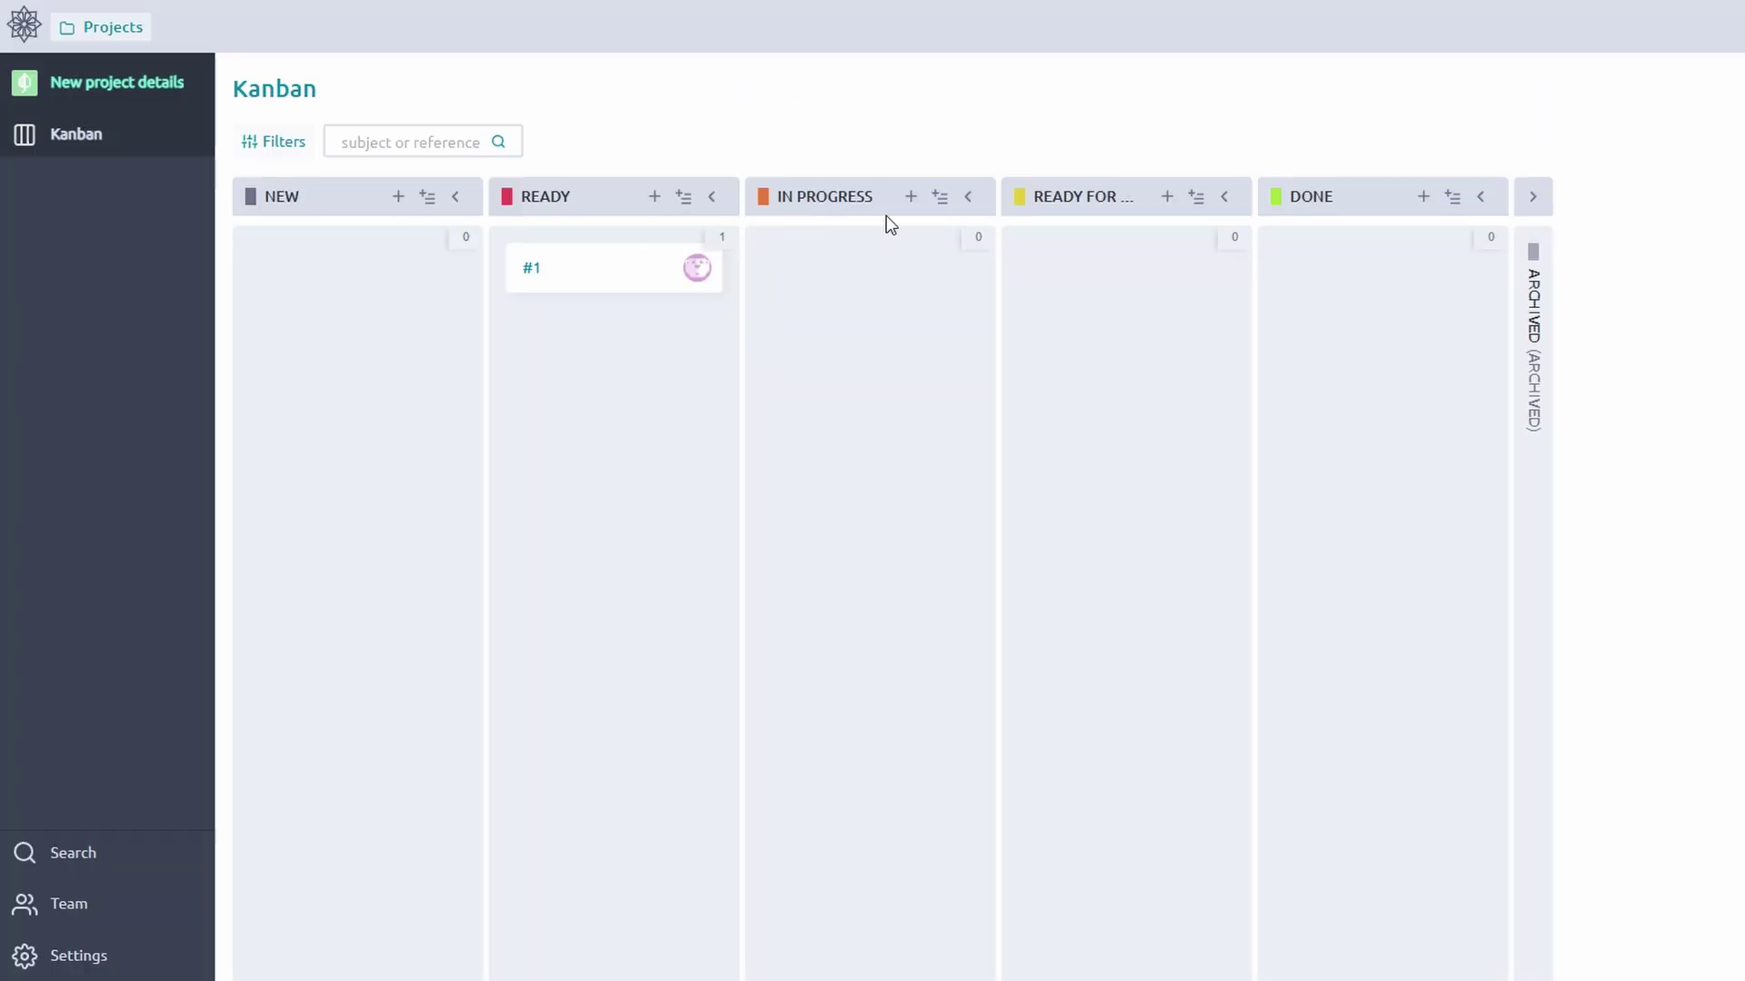
click(1197, 198)
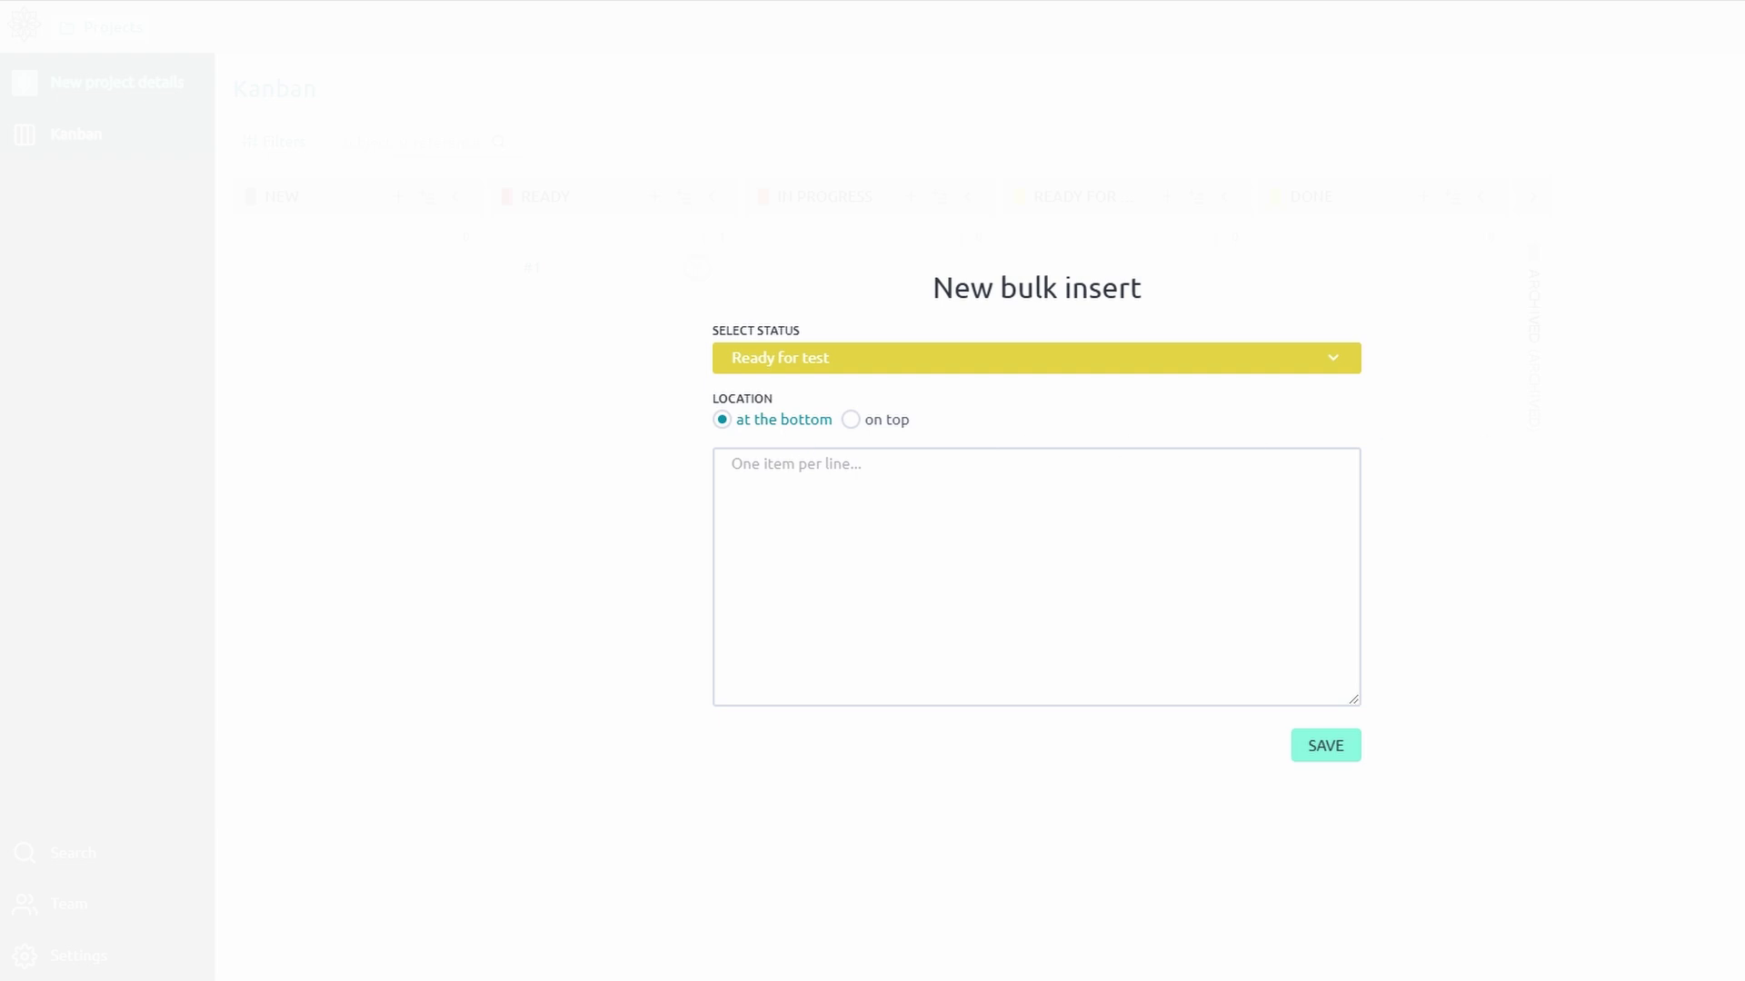
key(Escape)
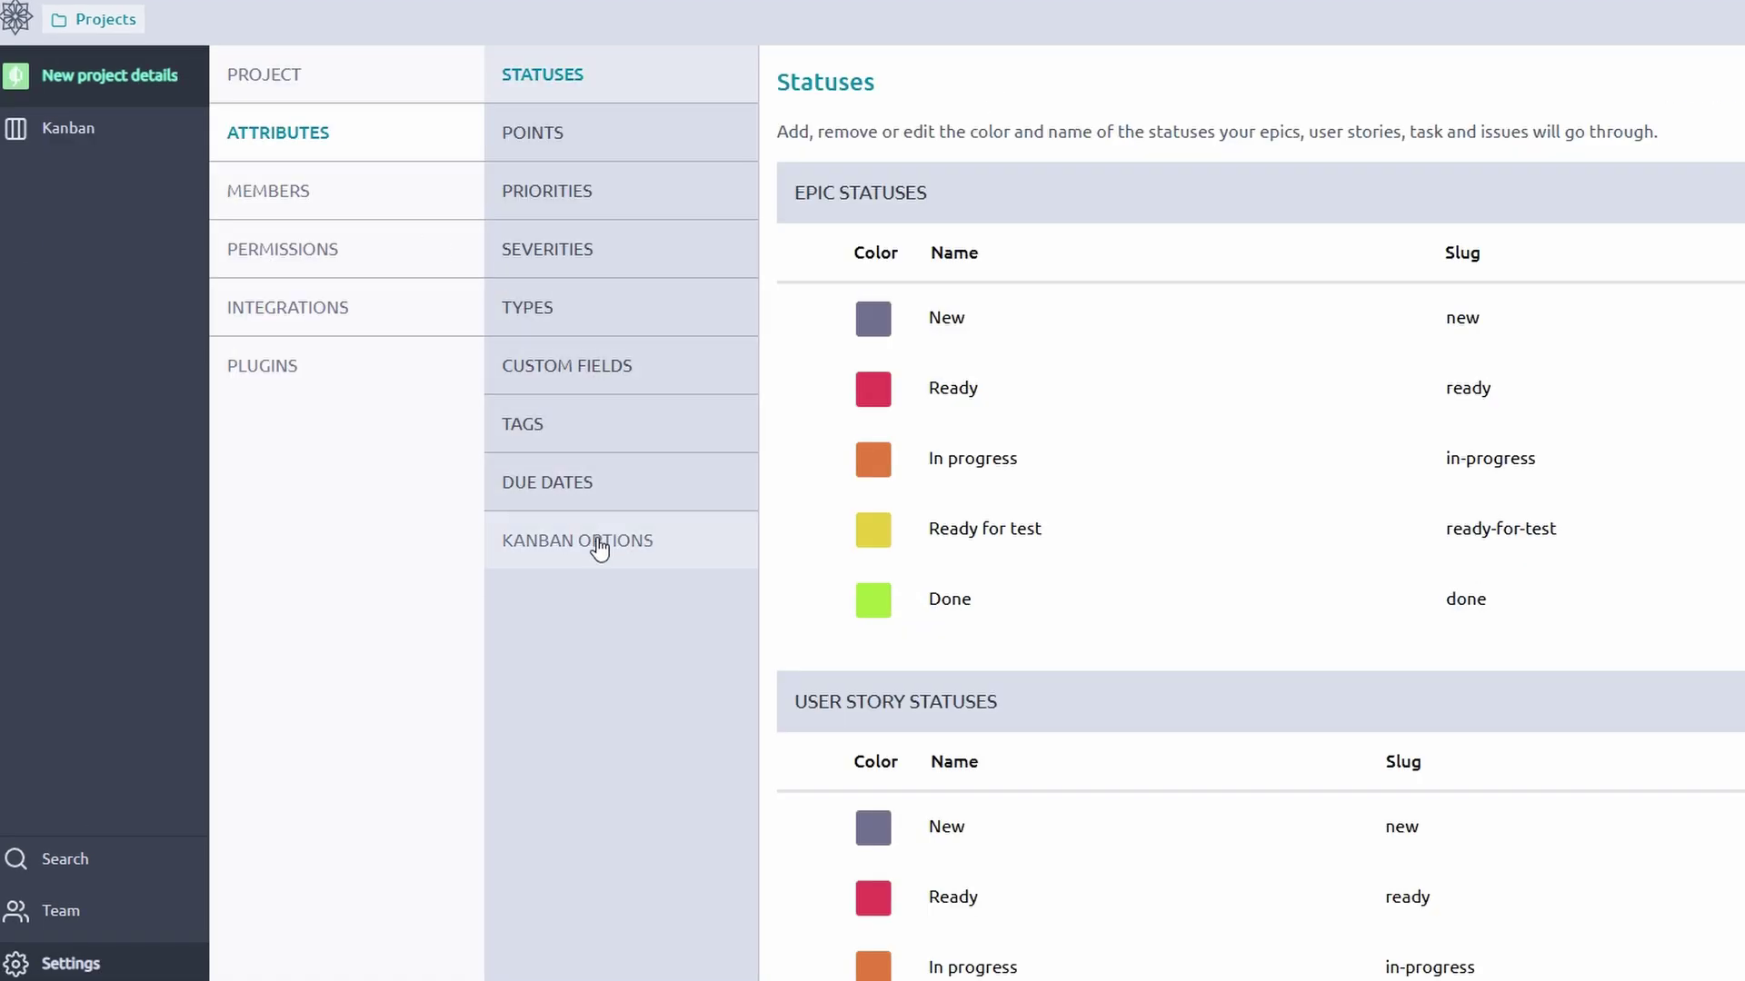
Step: Look through the Kanban Options, Points and Statuses settings pages
click(597, 544)
click(548, 116)
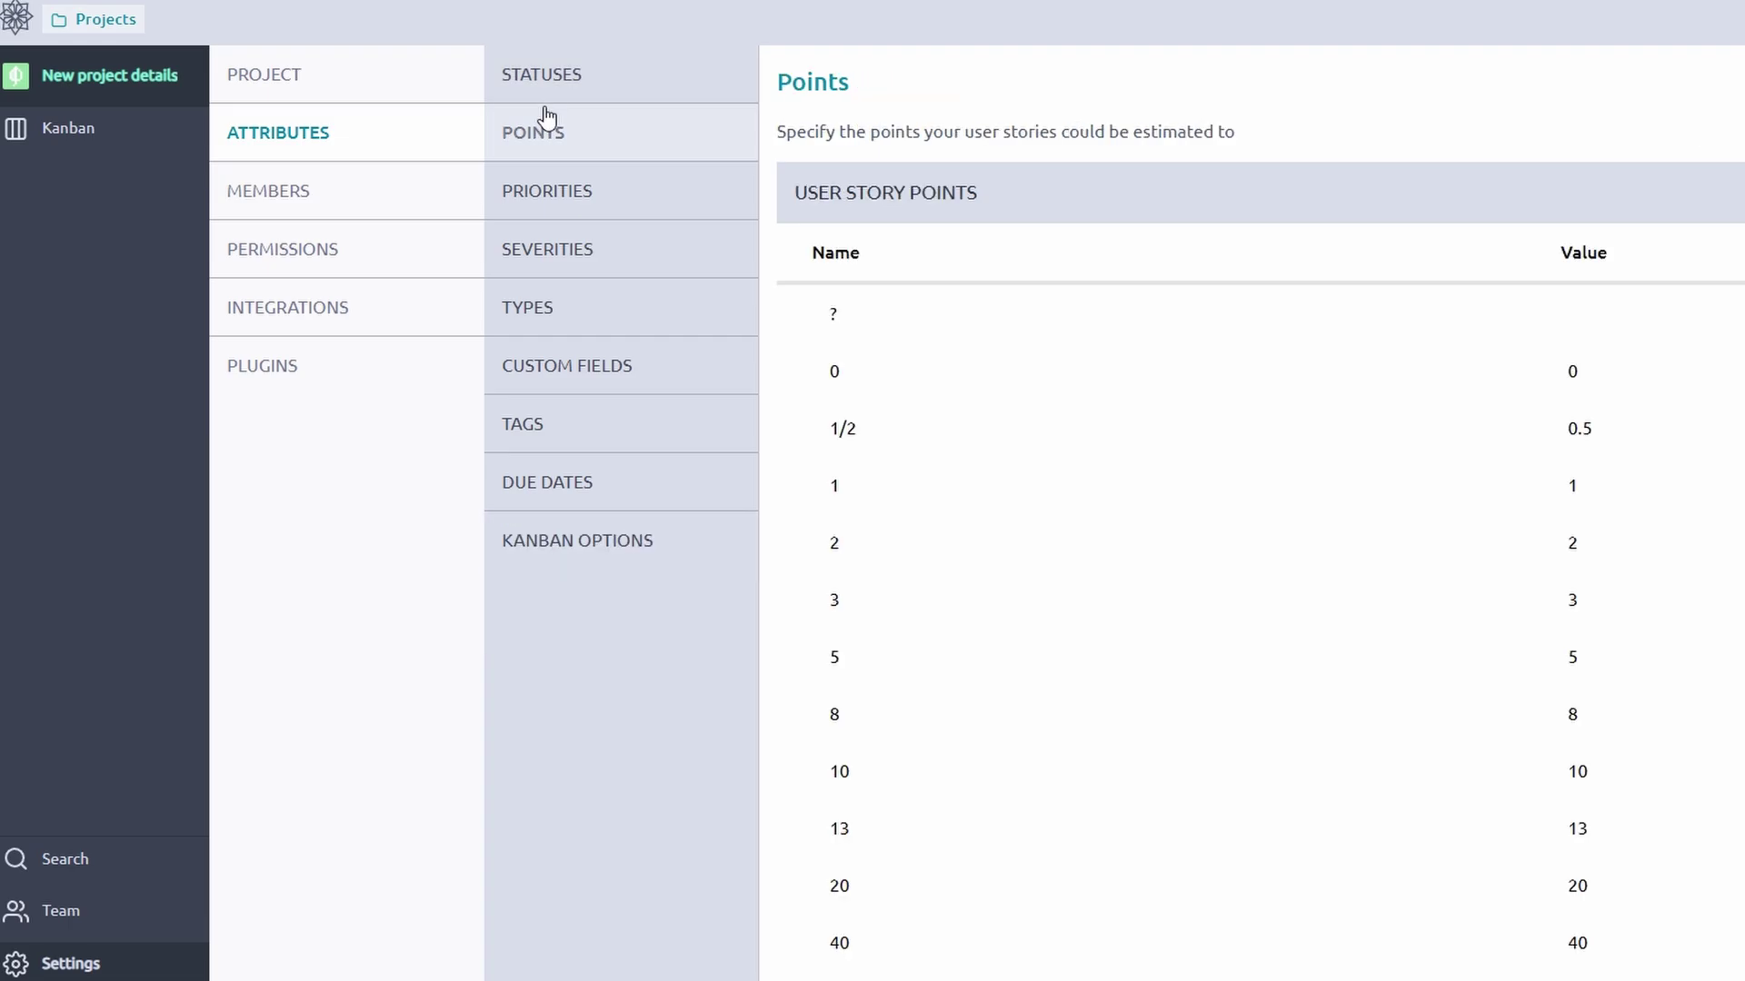
click(550, 97)
scroll(1113, 377, down, 13)
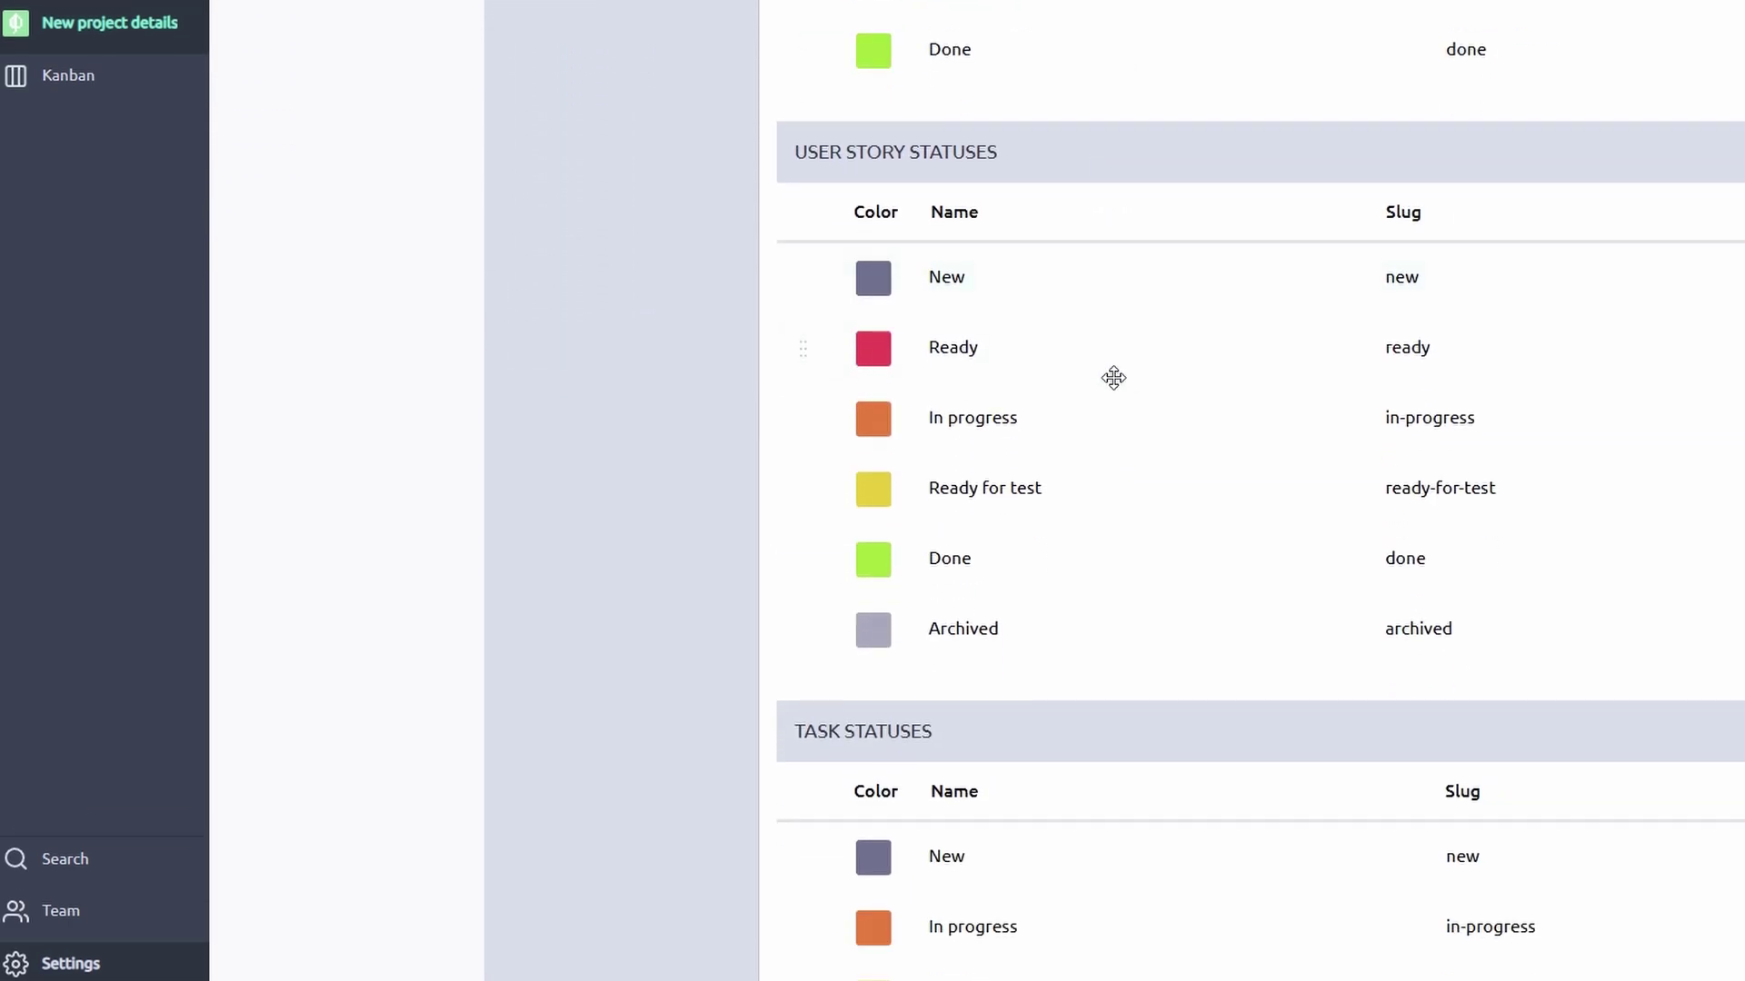
scroll(1113, 378, up, 13)
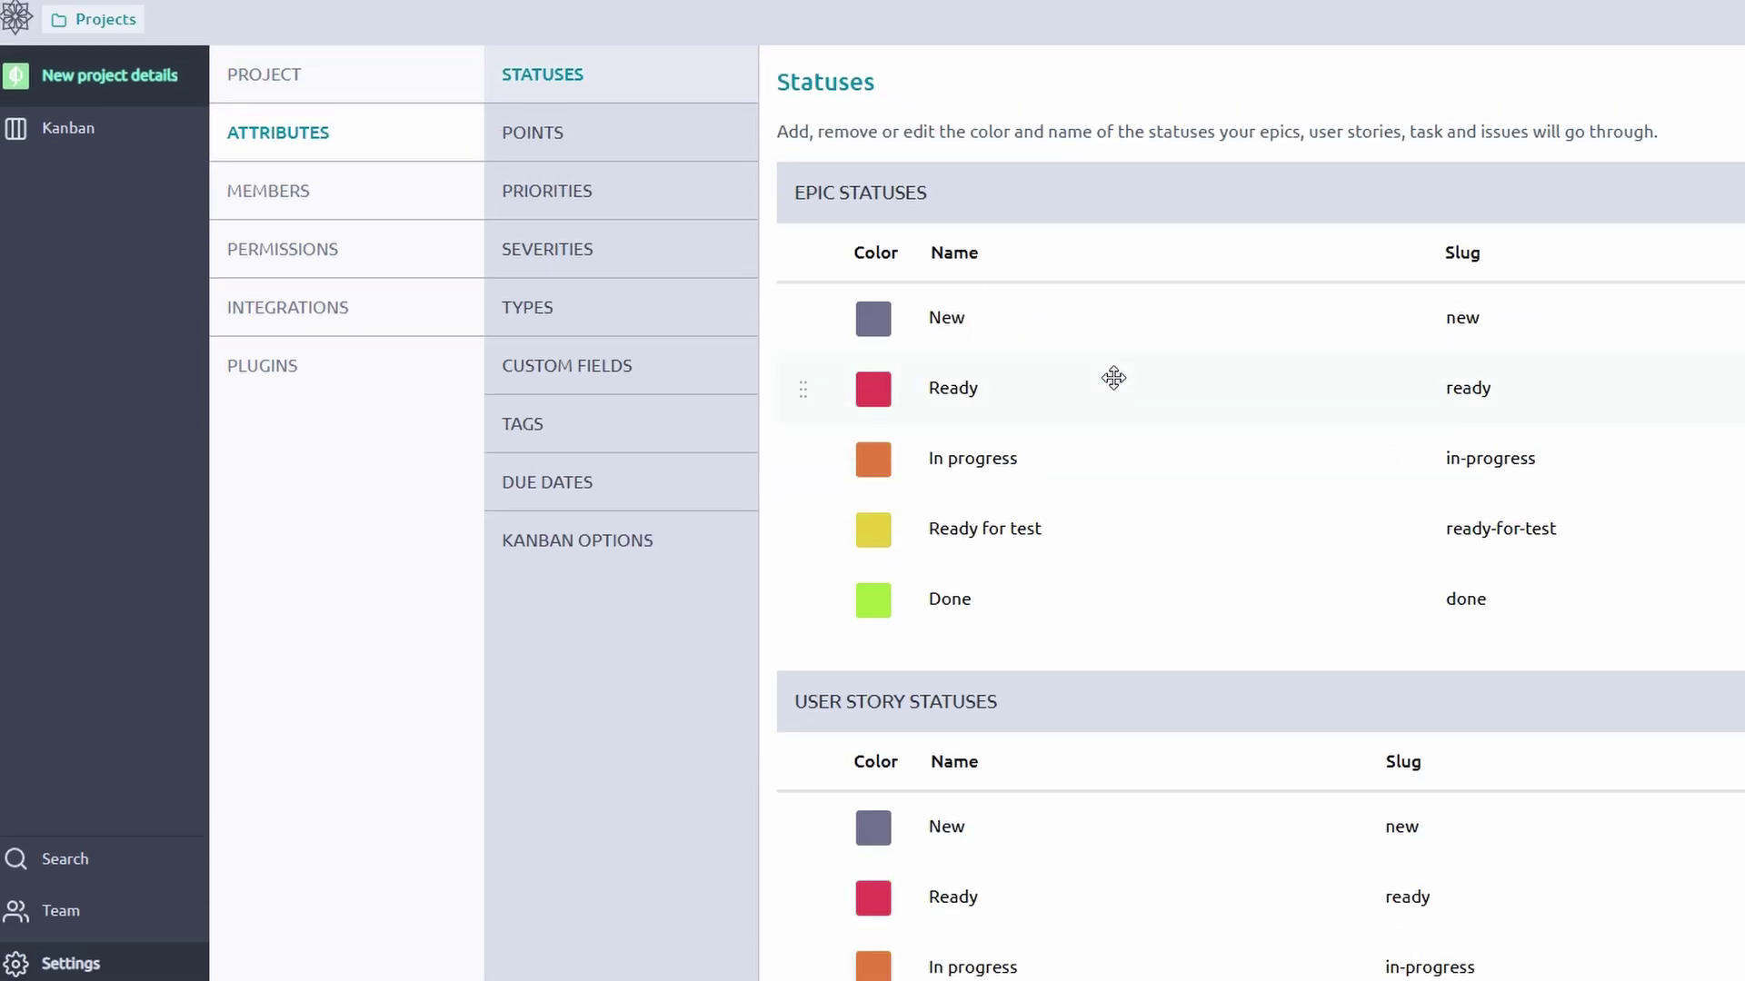
Step: Look through the Project details, Presets and Modules settings pages
click(394, 83)
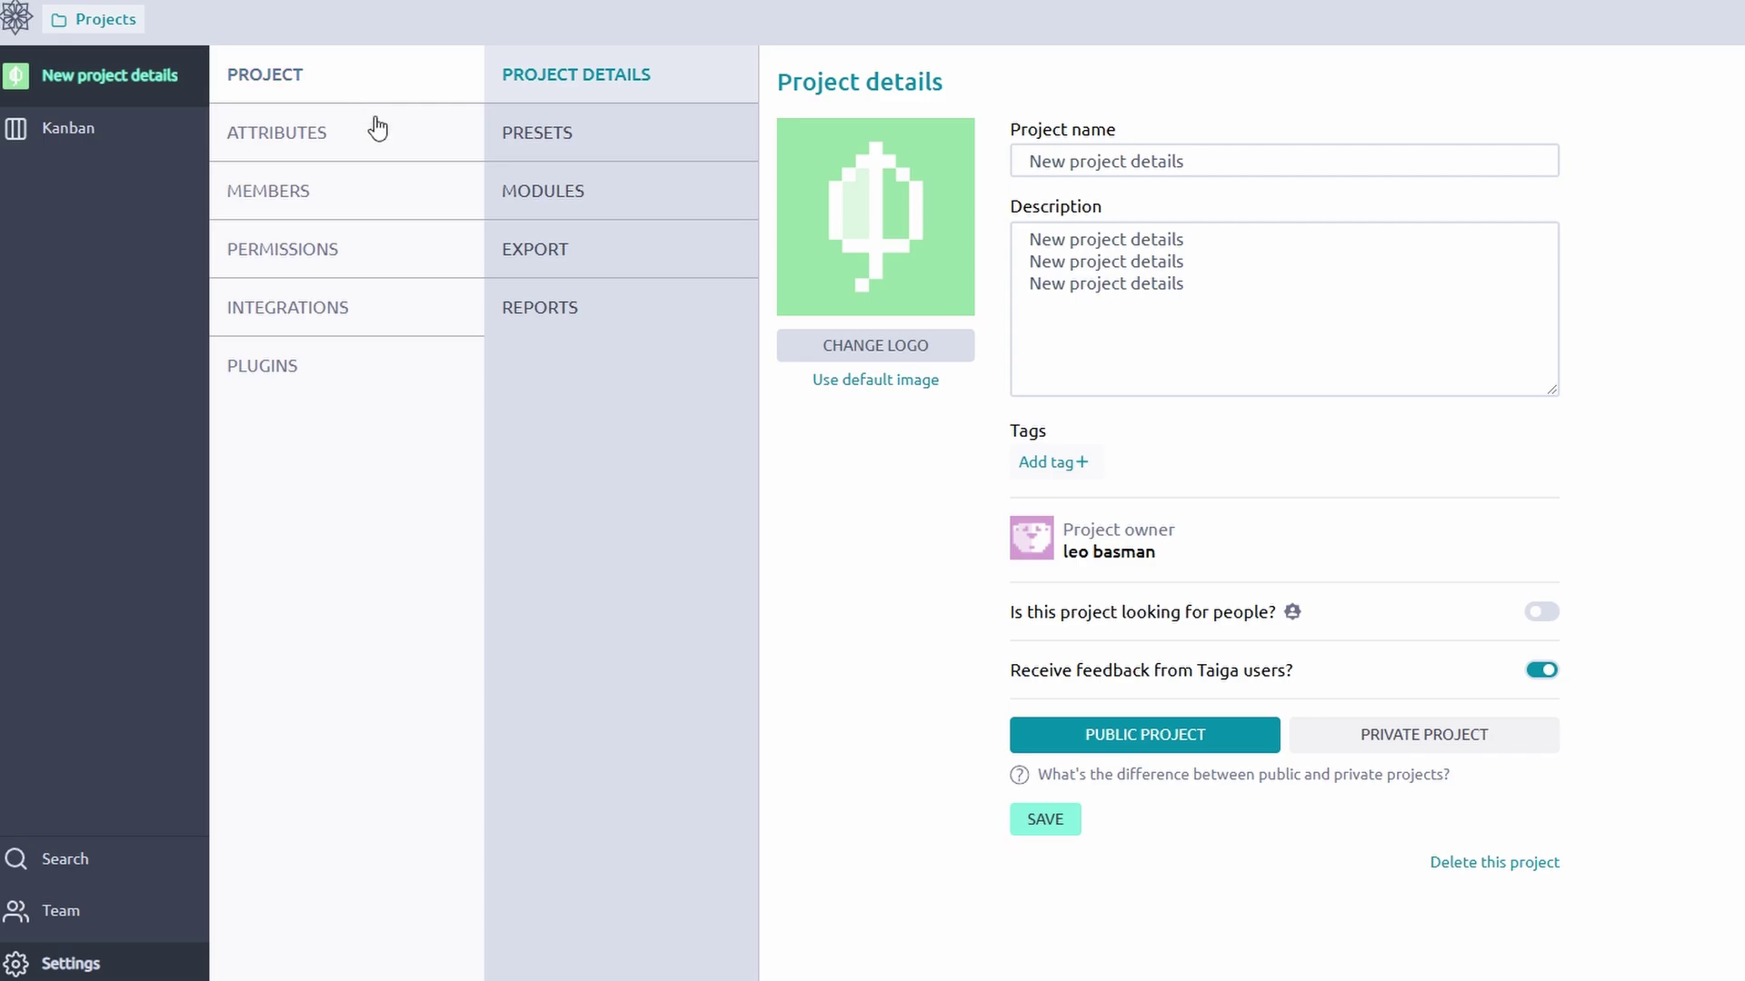
click(618, 152)
click(586, 188)
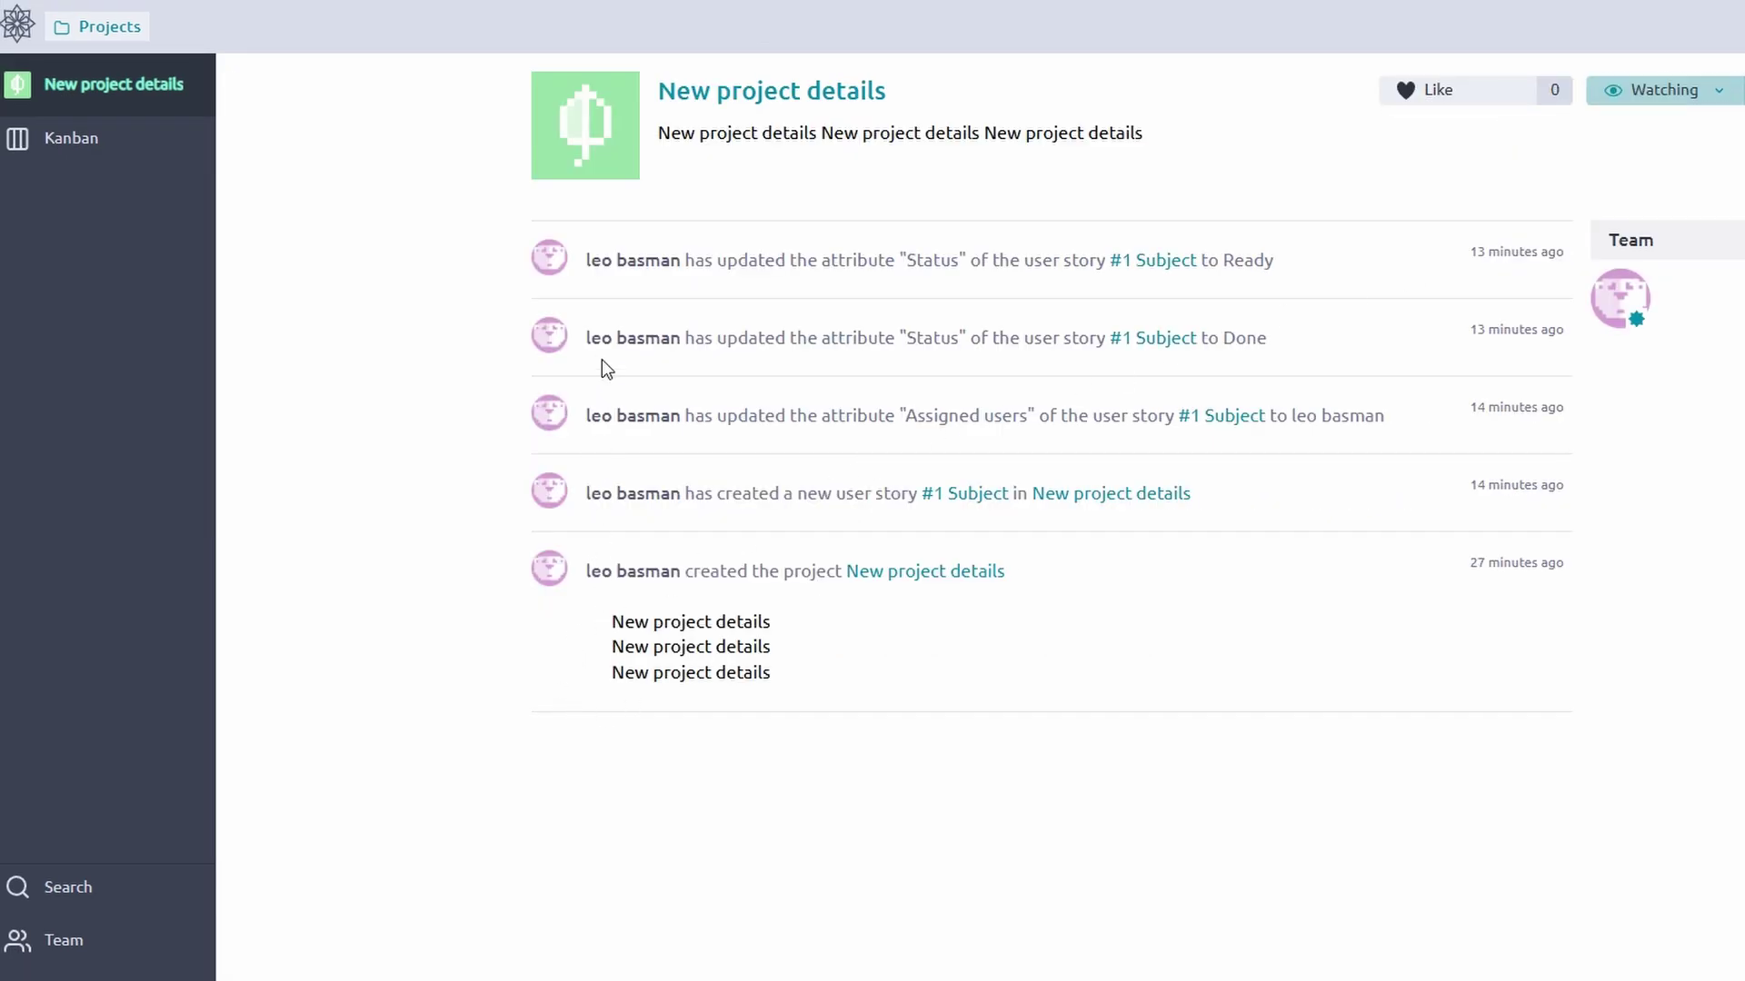
Step: Like the project, dismiss the admin contact email form unsent, and return to the Kanban board
click(1425, 102)
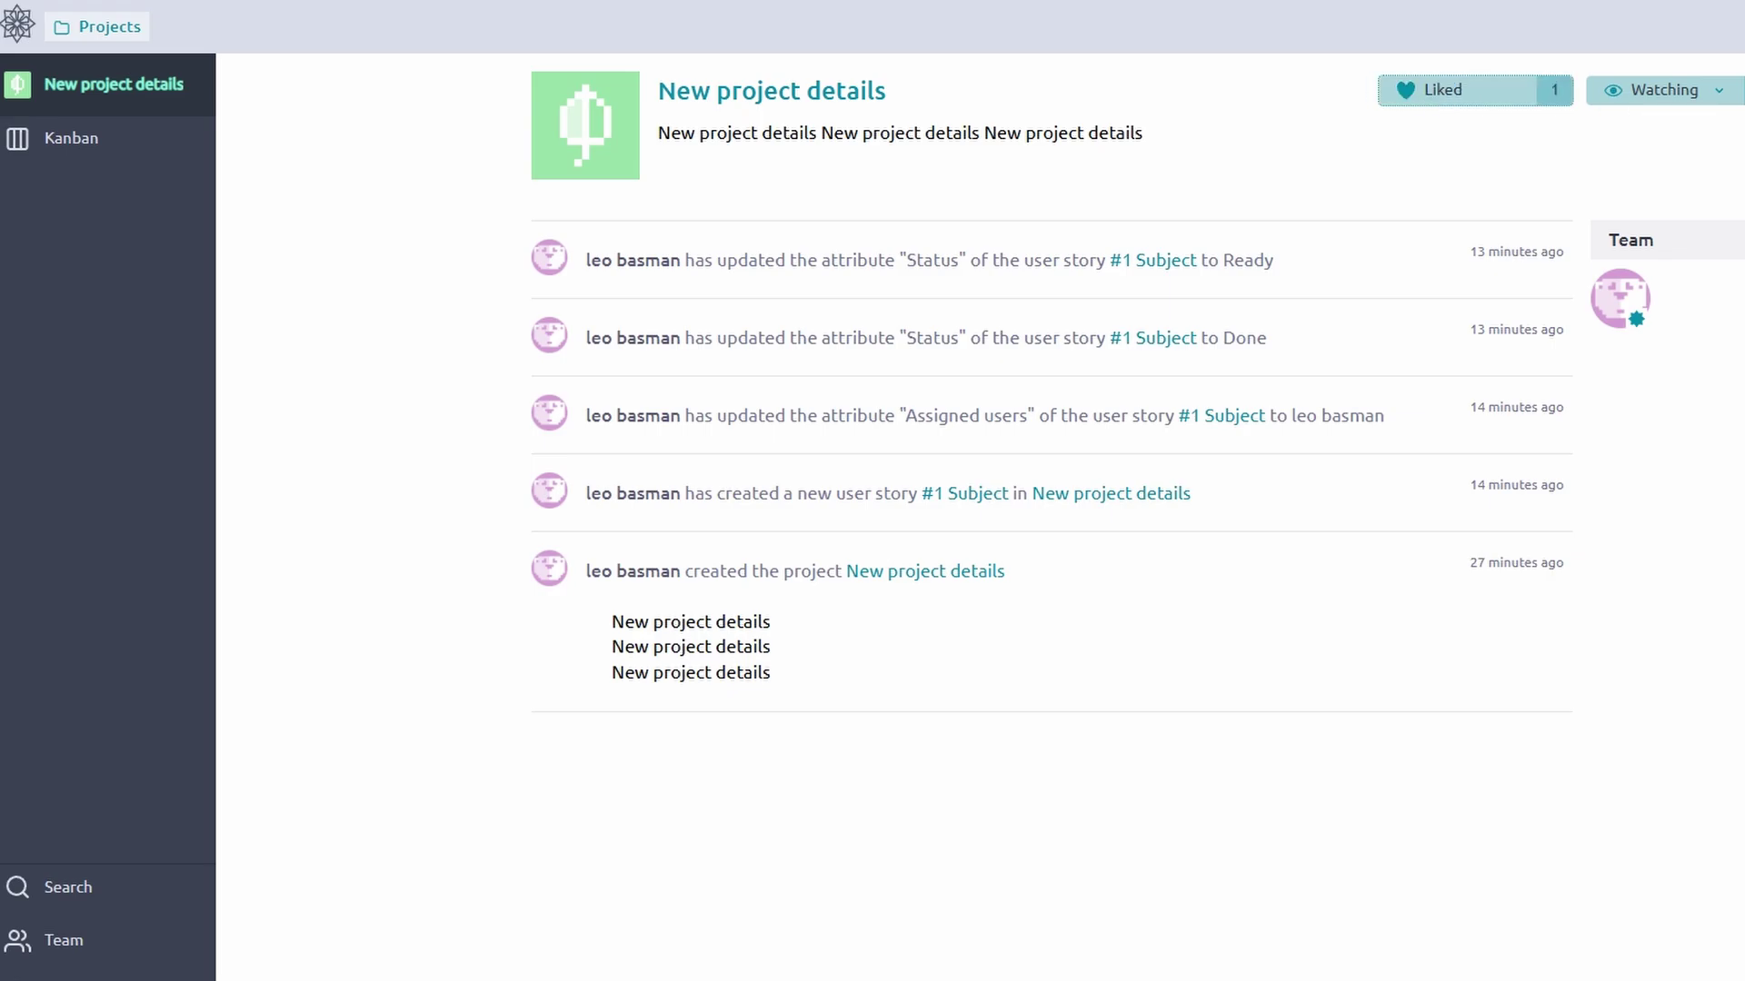
click(1701, 175)
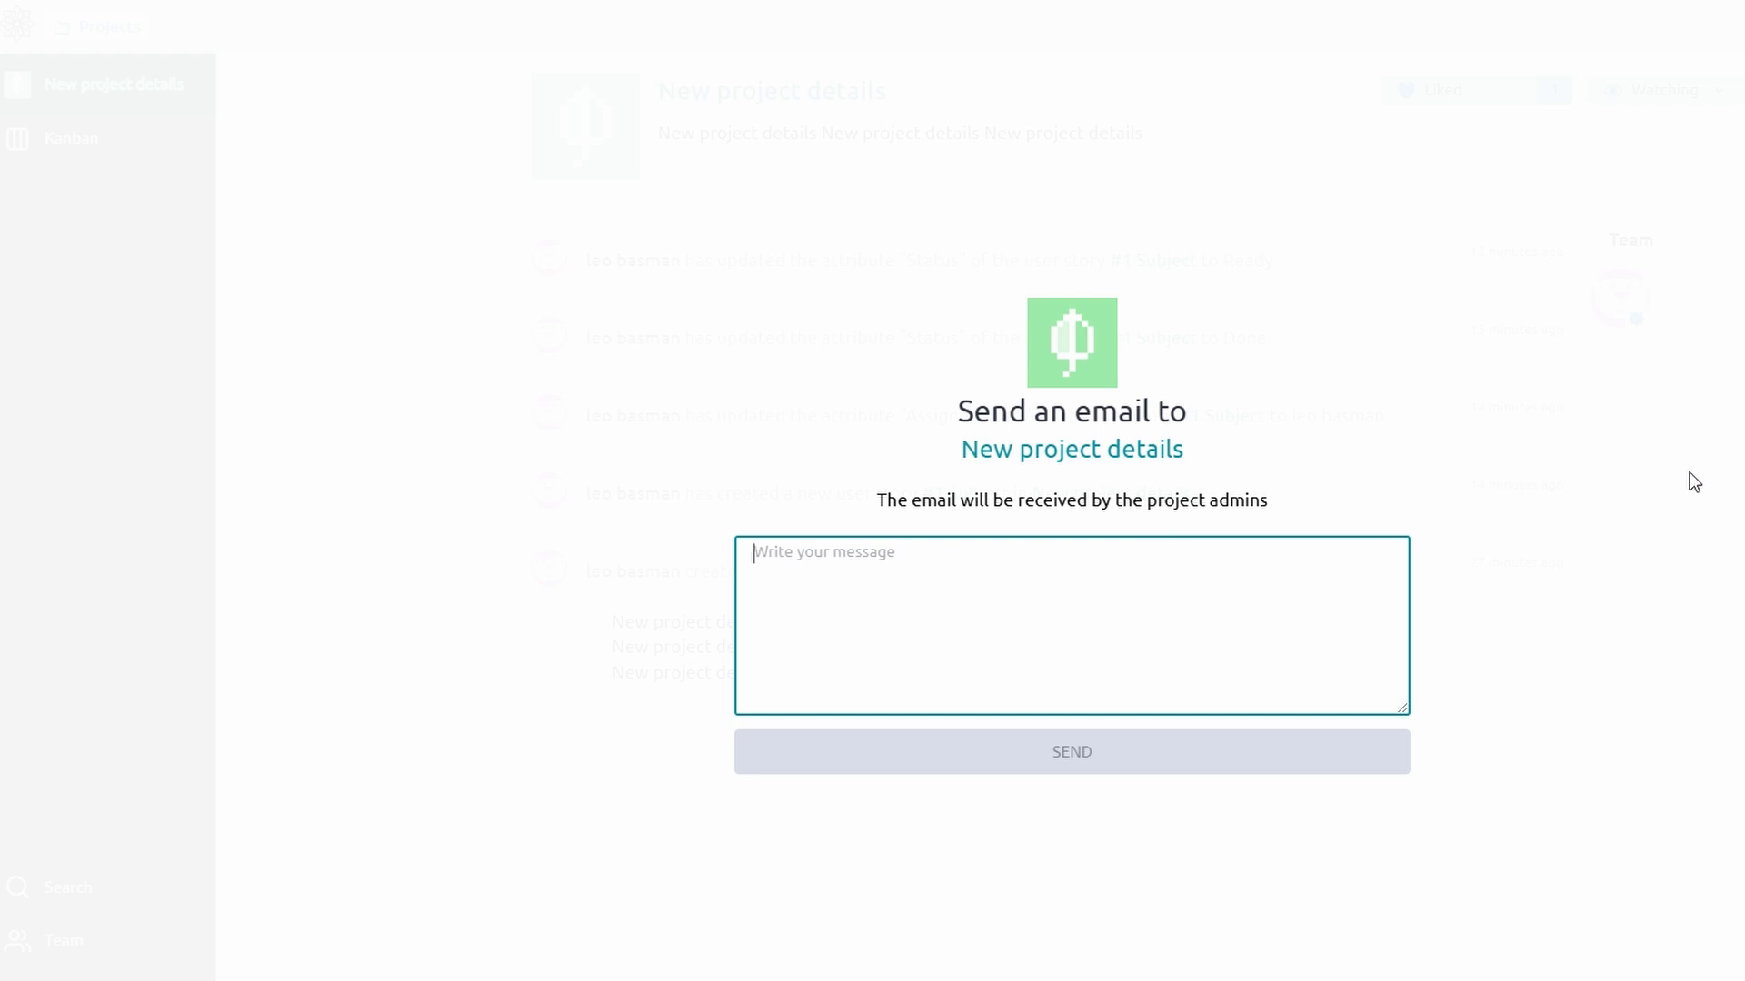
key(Escape)
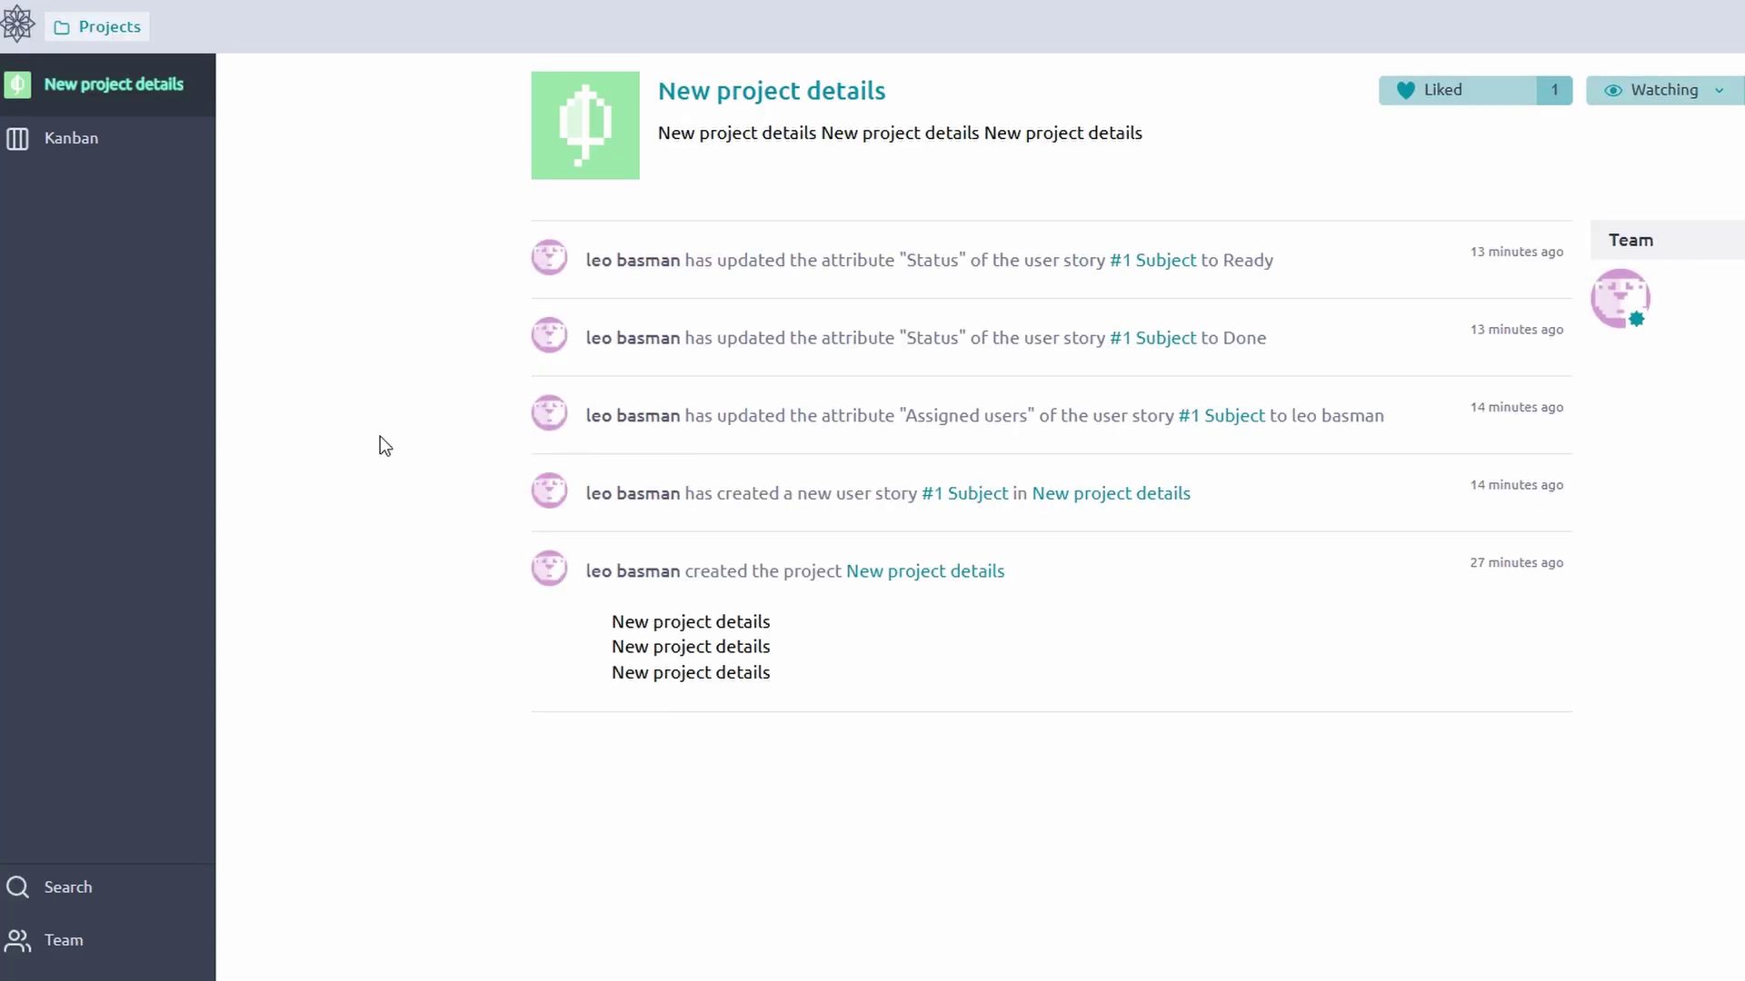
click(112, 154)
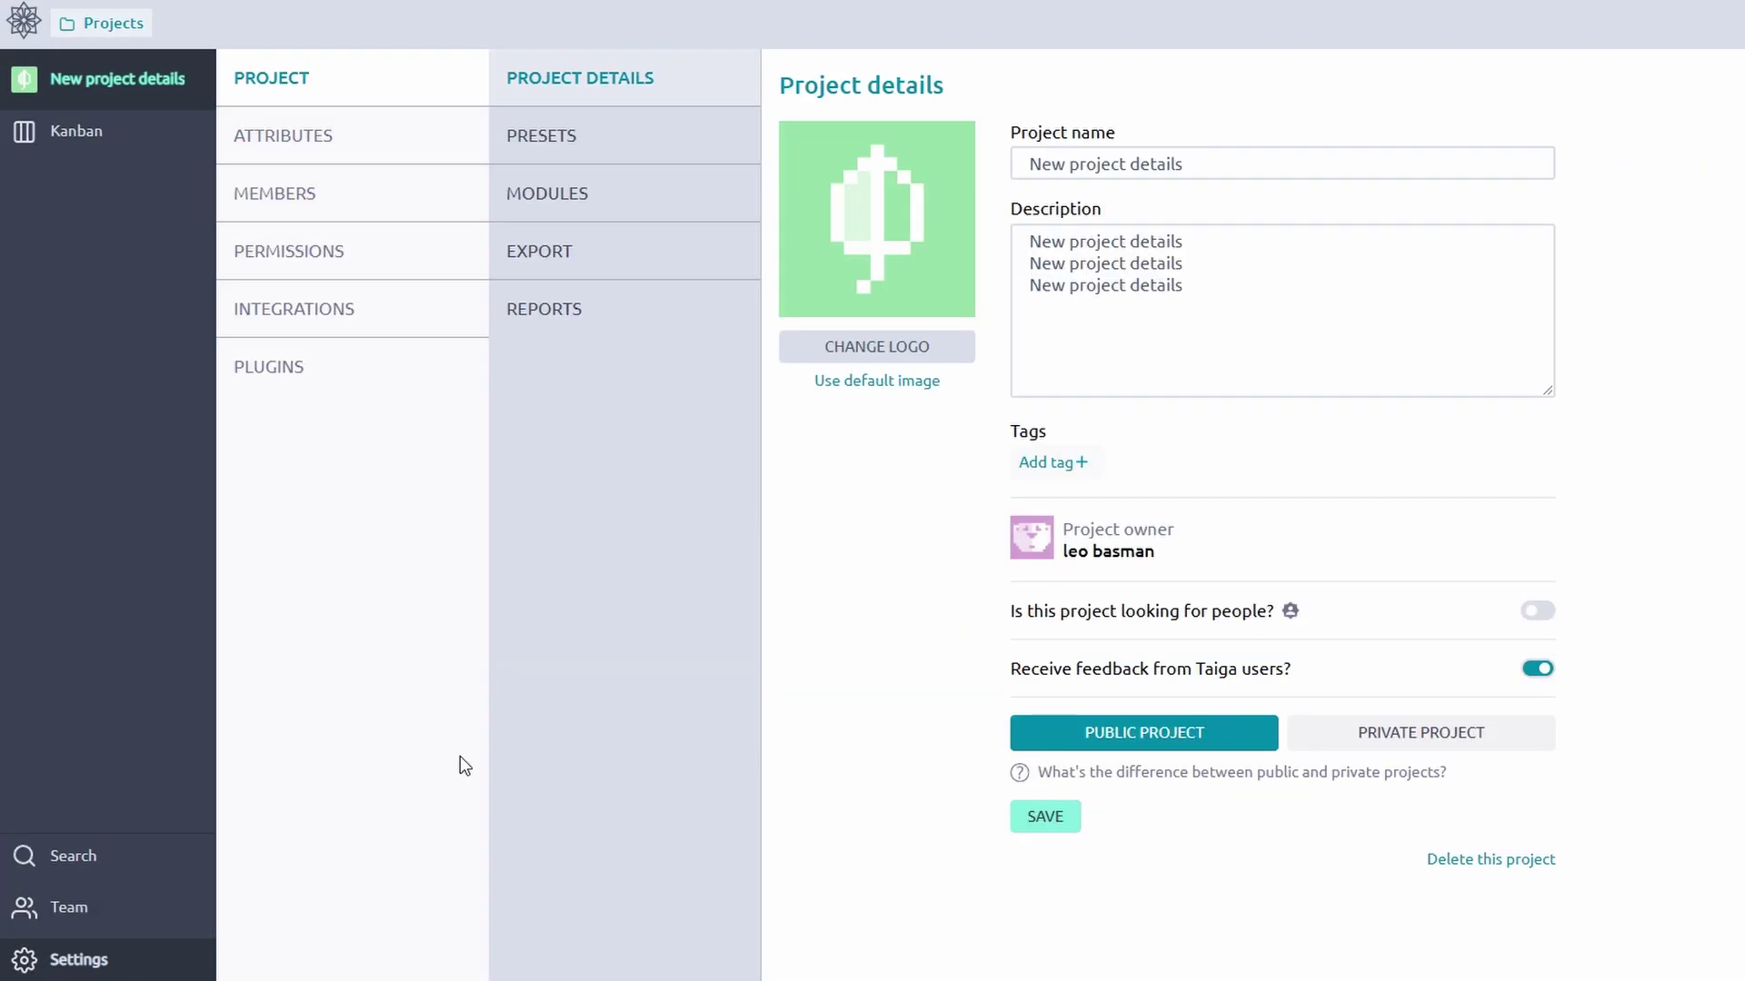
Step: Request a project export on the Export settings page and highlight the email-when-ready notice
click(614, 264)
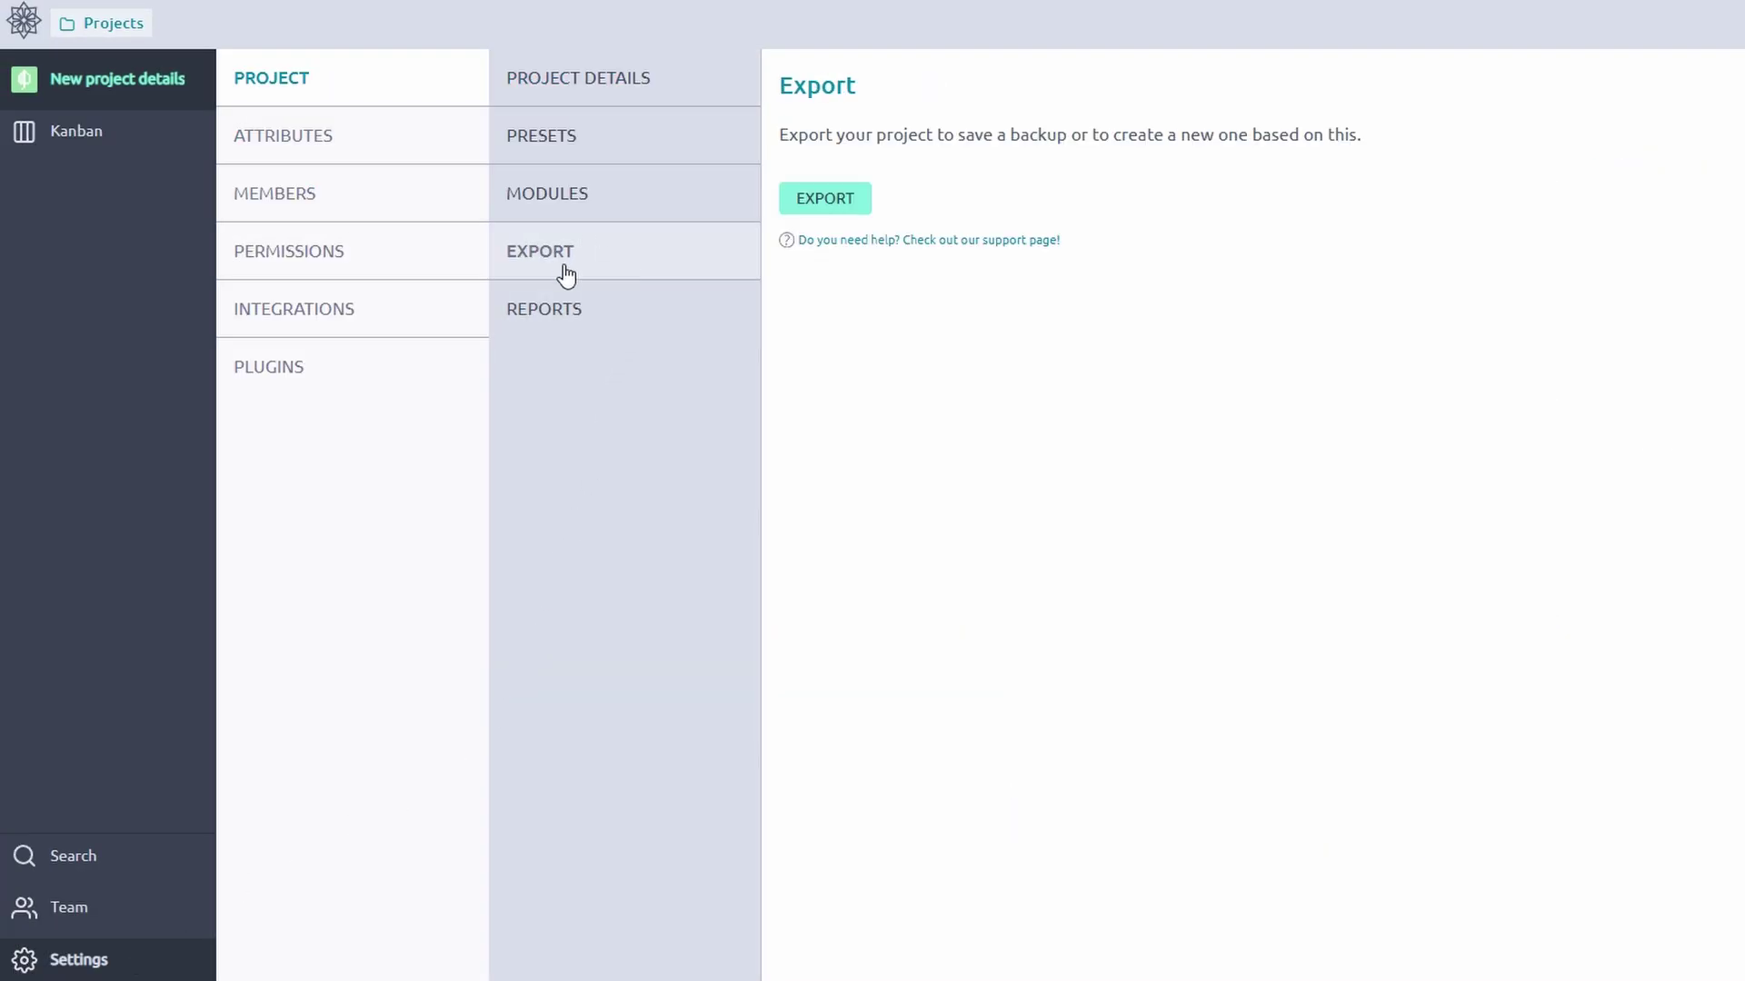
drag(770, 136, 1421, 124)
click(829, 205)
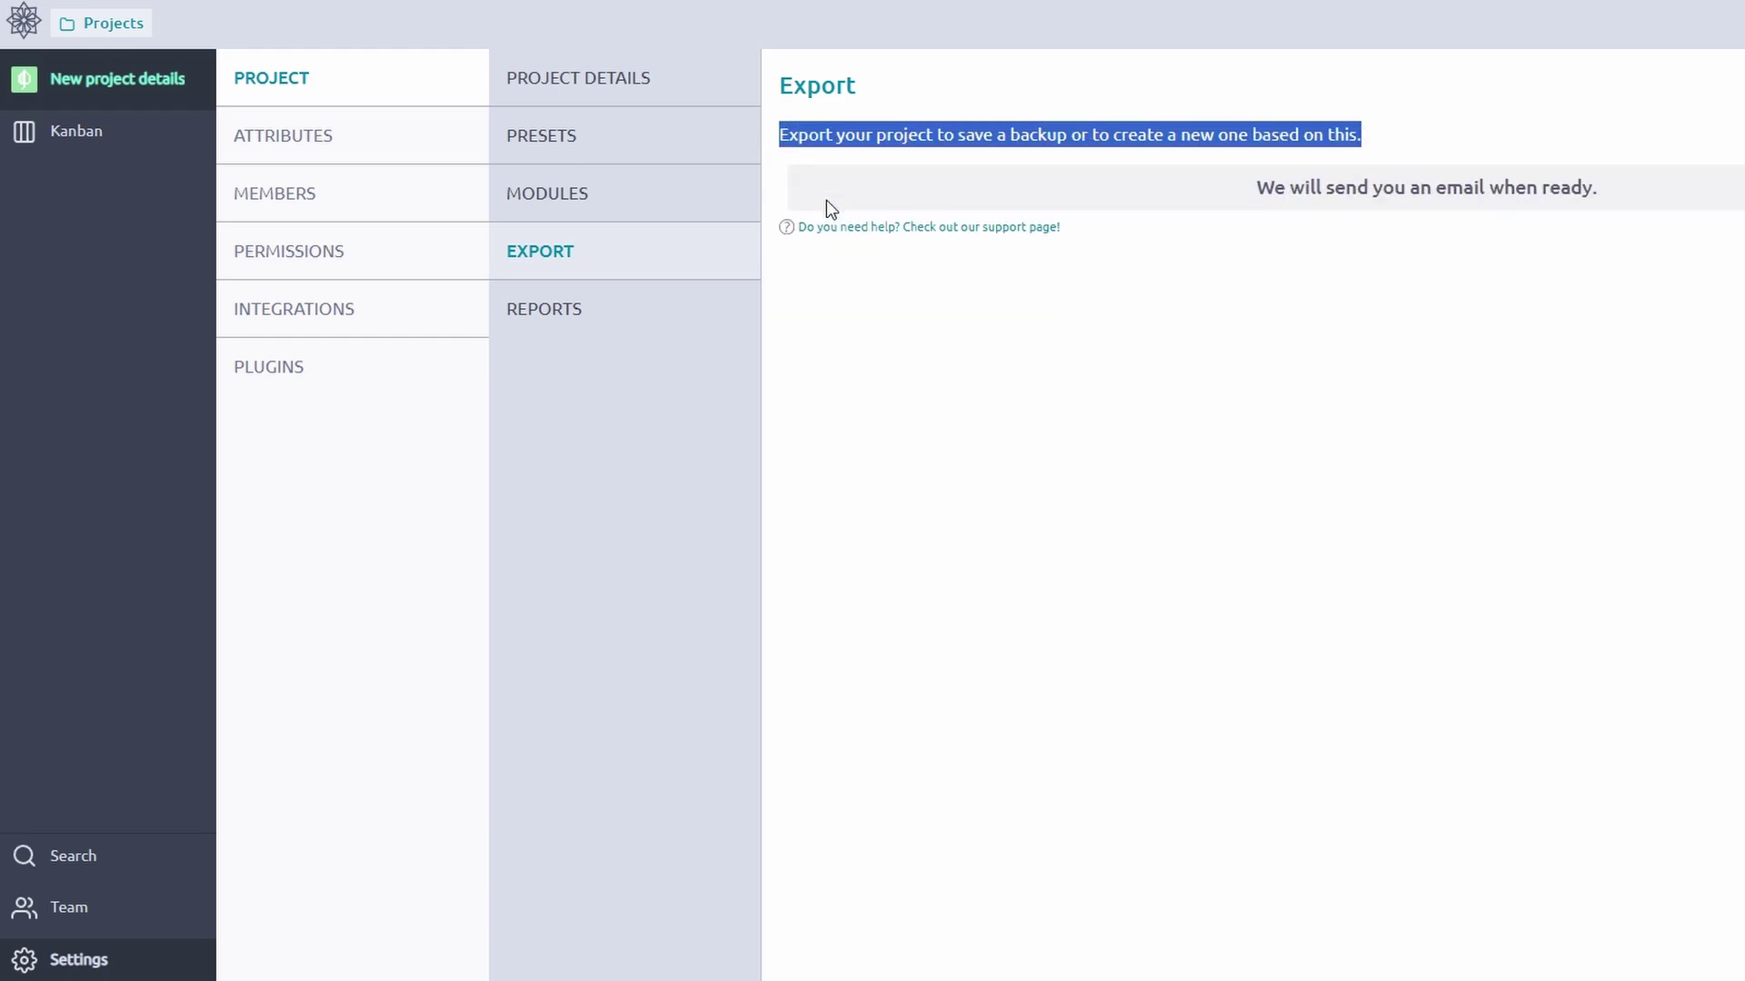
double_click(1271, 188)
drag(1312, 196, 1740, 232)
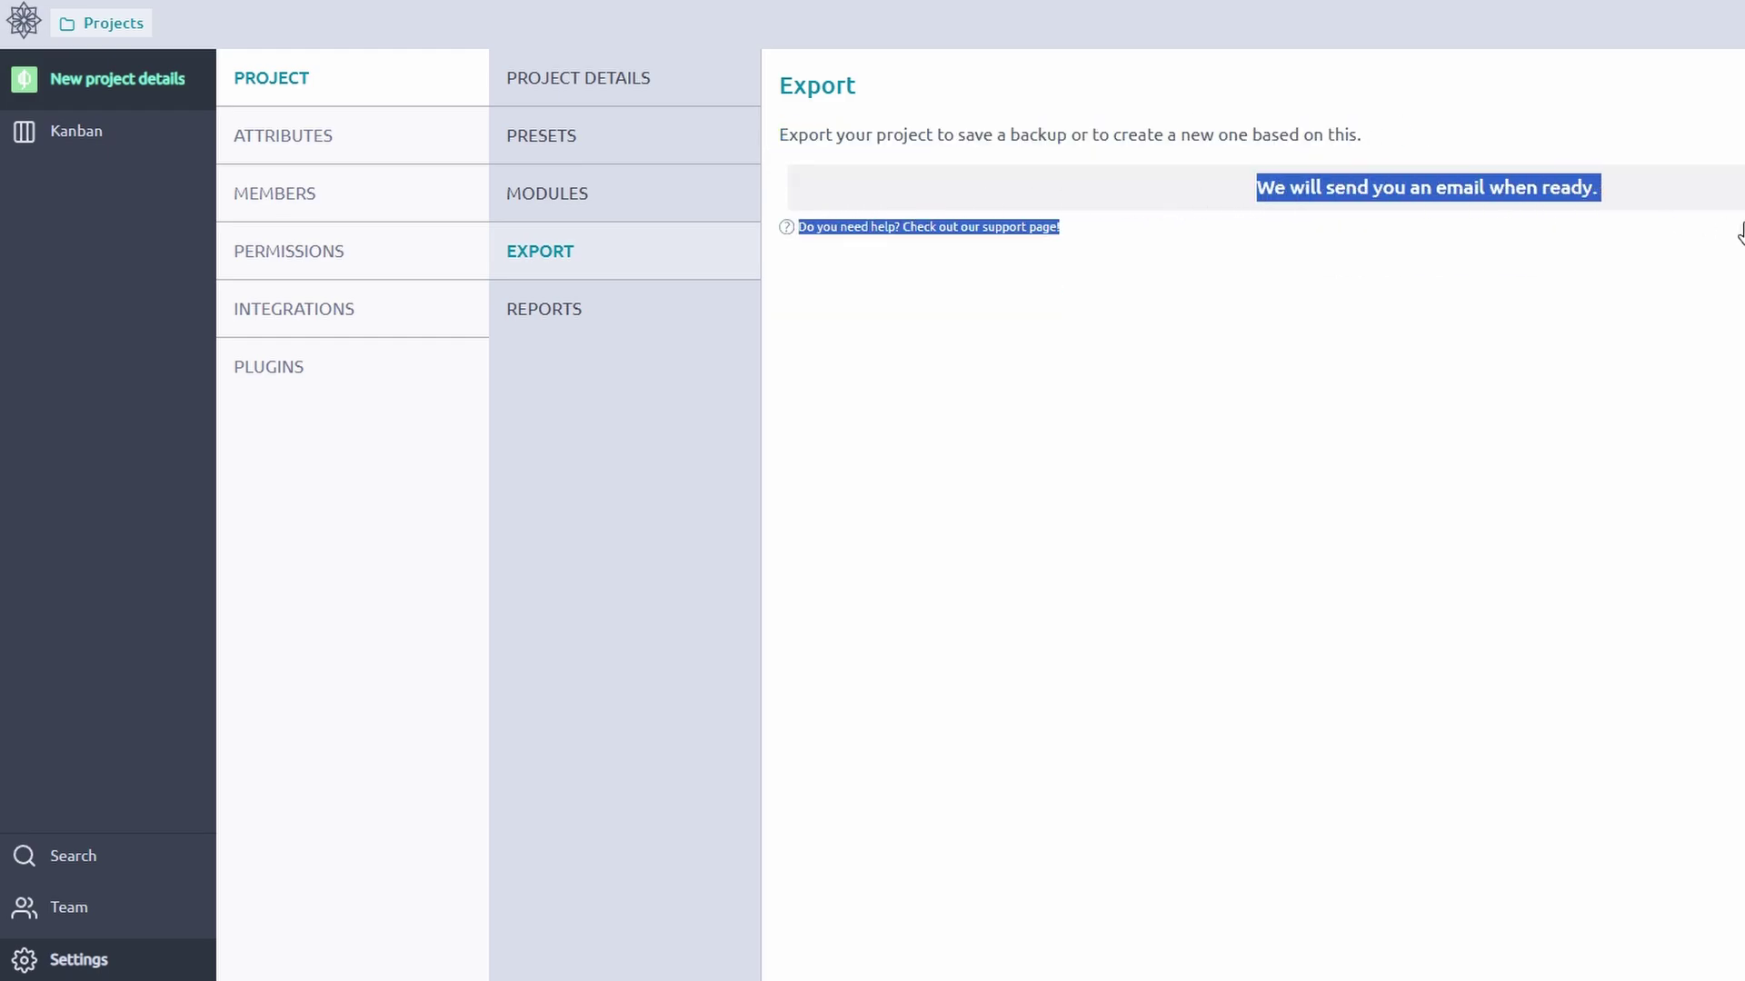